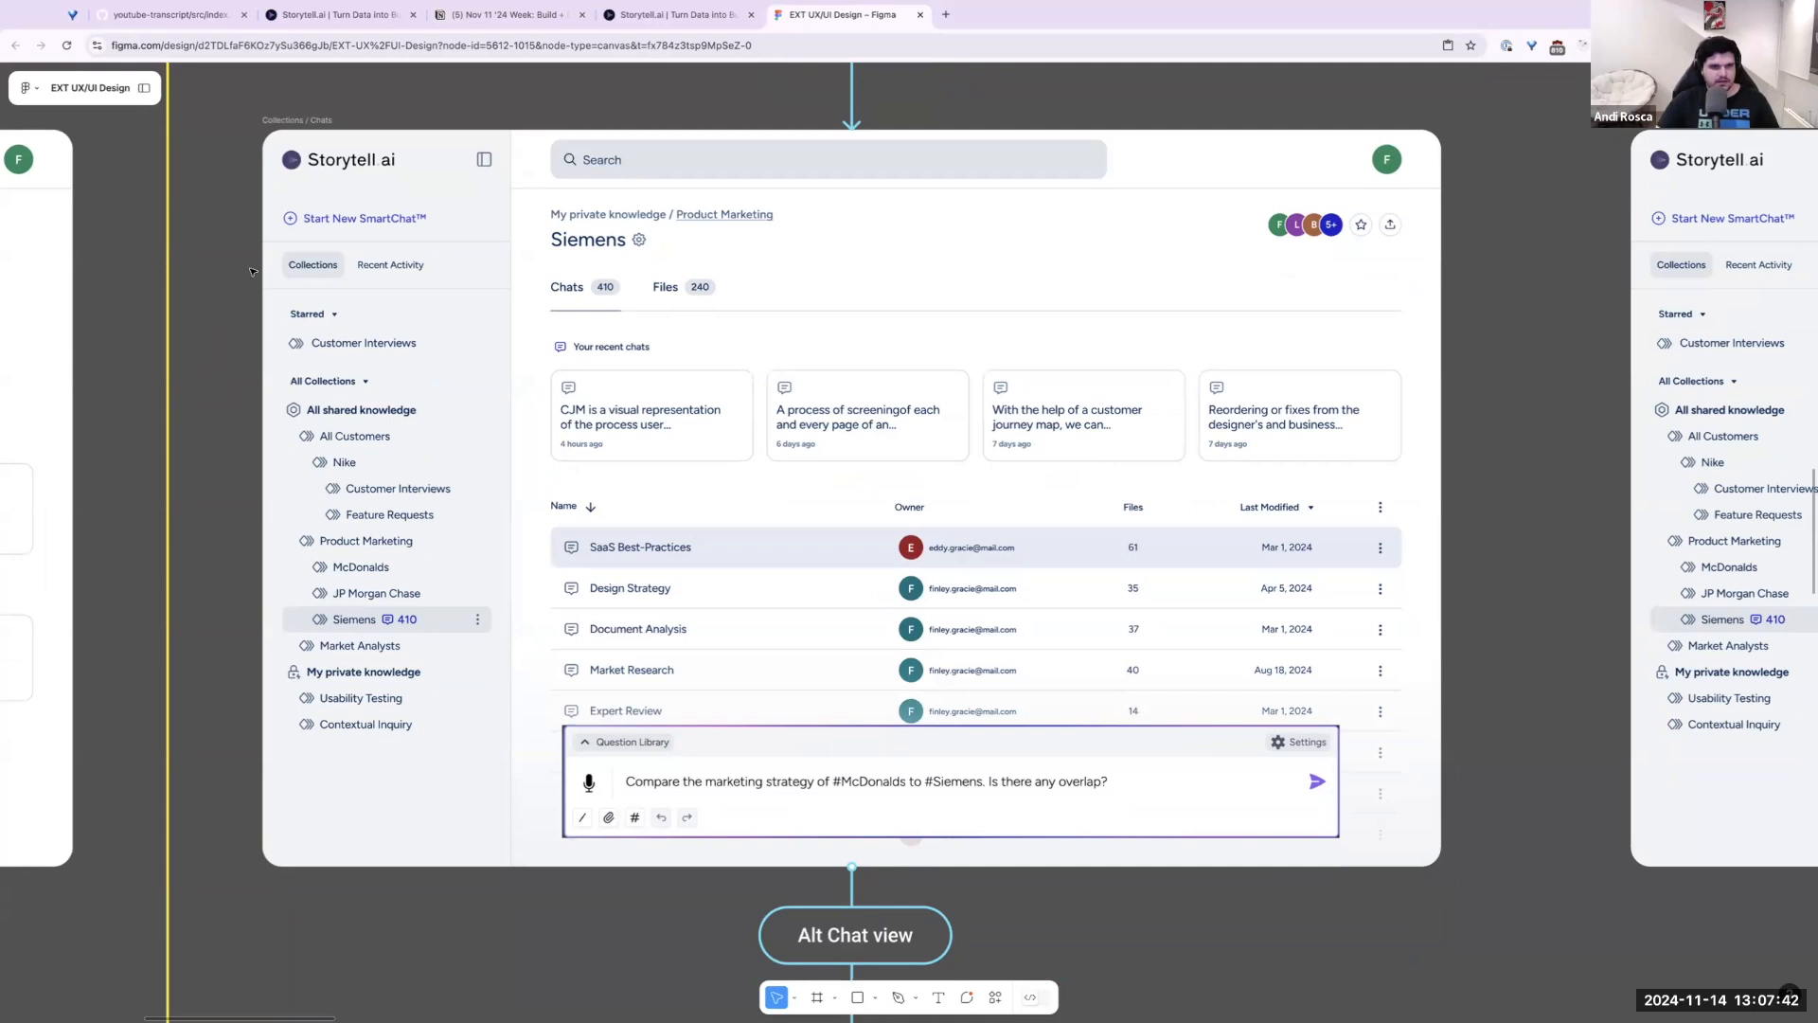
# Examine the All Collections tree in the sidebar of the Siemens Chats screen, focusing on All shared knowledge and All Customers.
pyautogui.scroll(2, 253, 272)
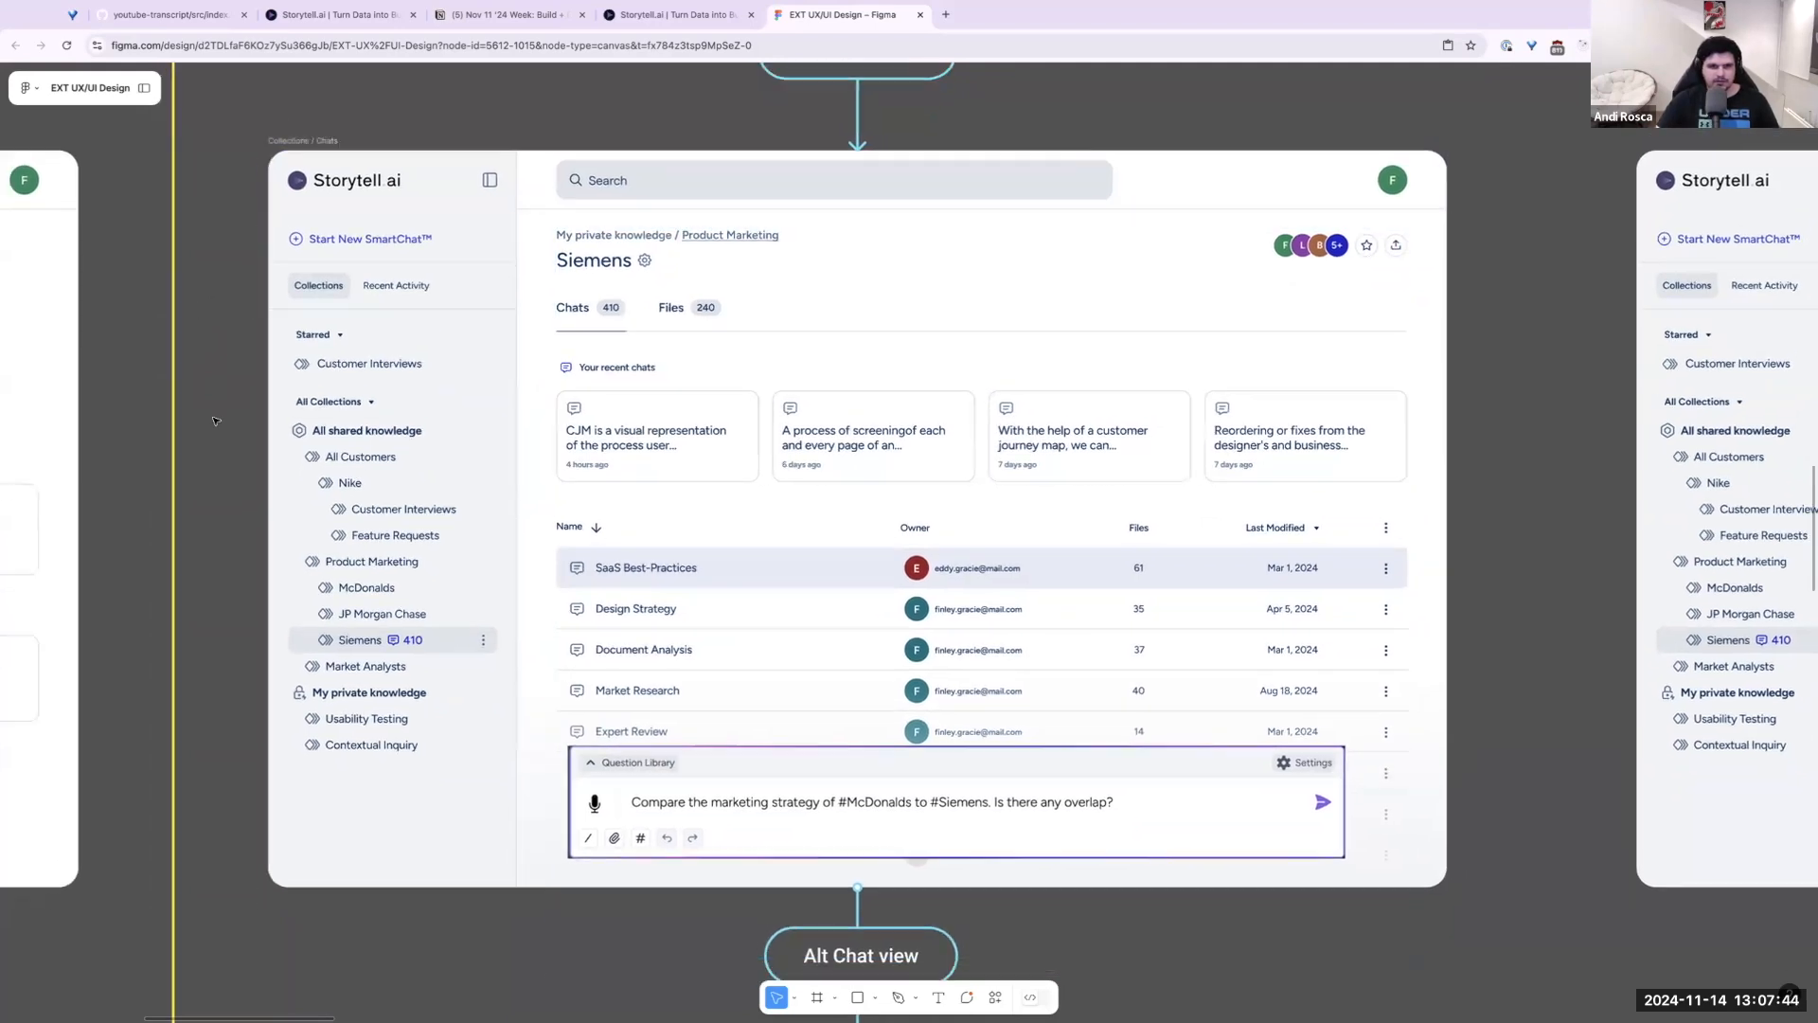
pyautogui.scroll(-1, 220, 445)
pyautogui.click(232, 503)
pyautogui.press('Escape')
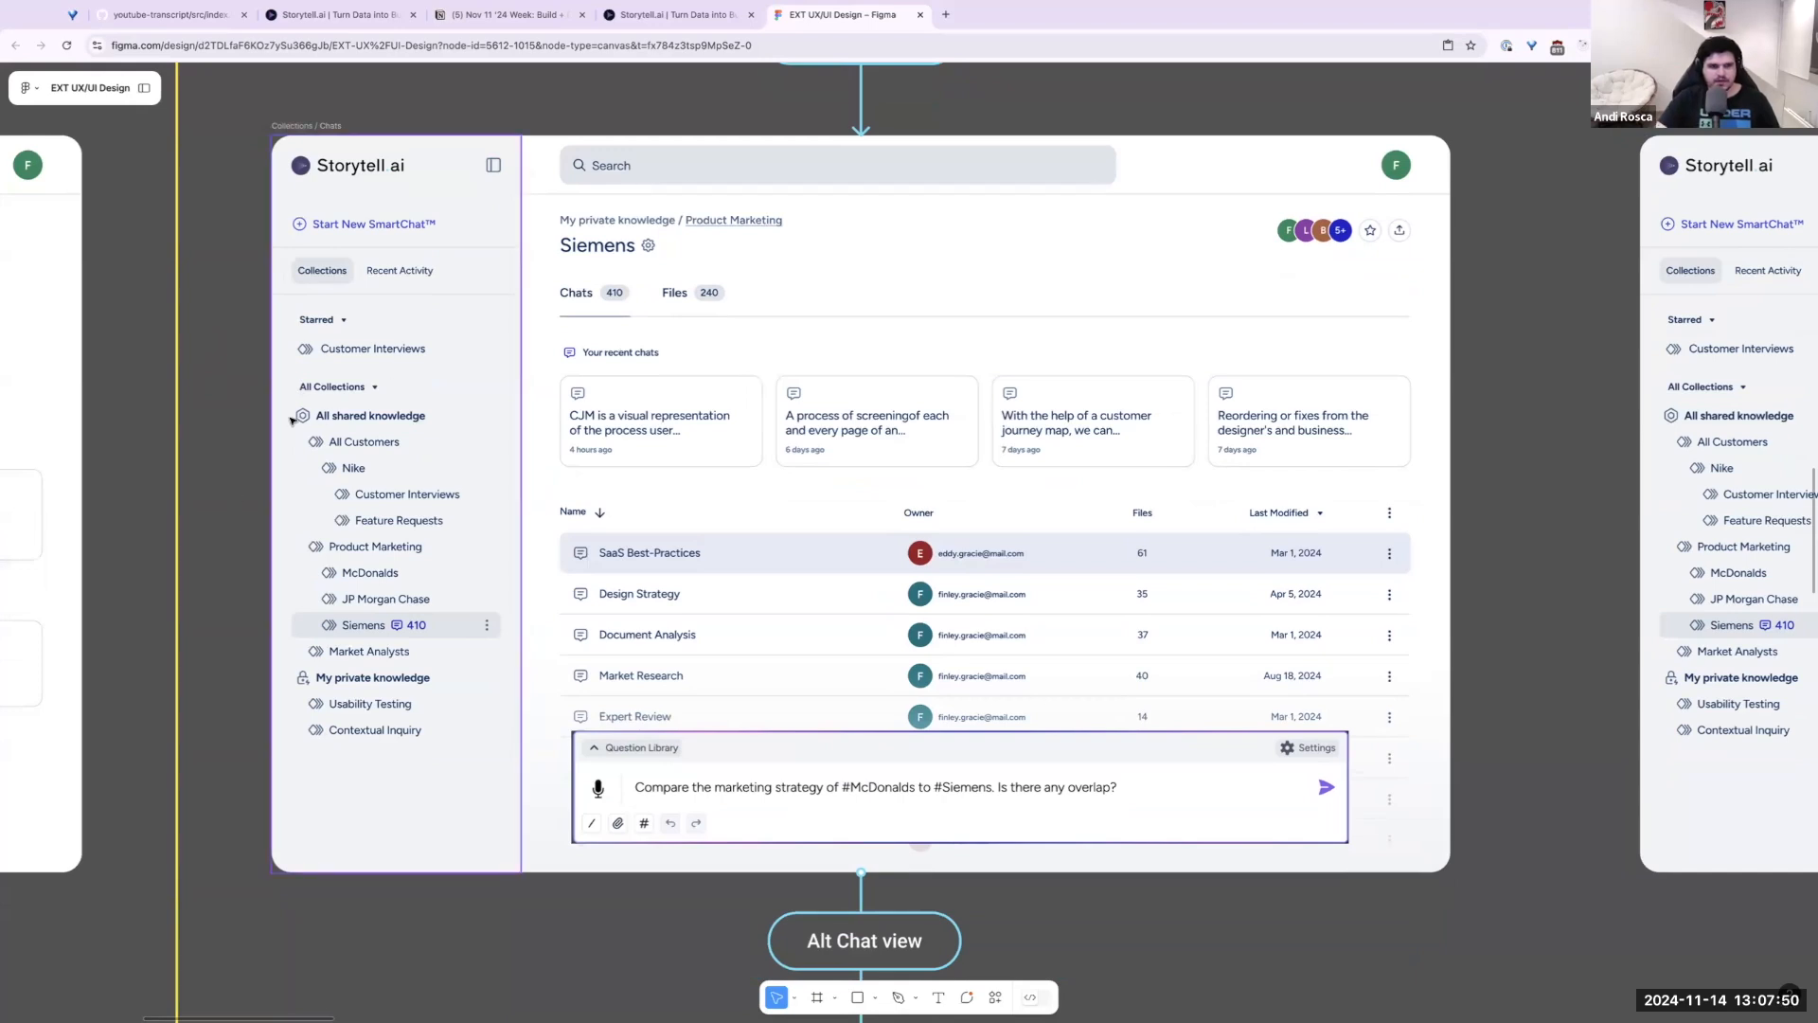
pyautogui.click(445, 418)
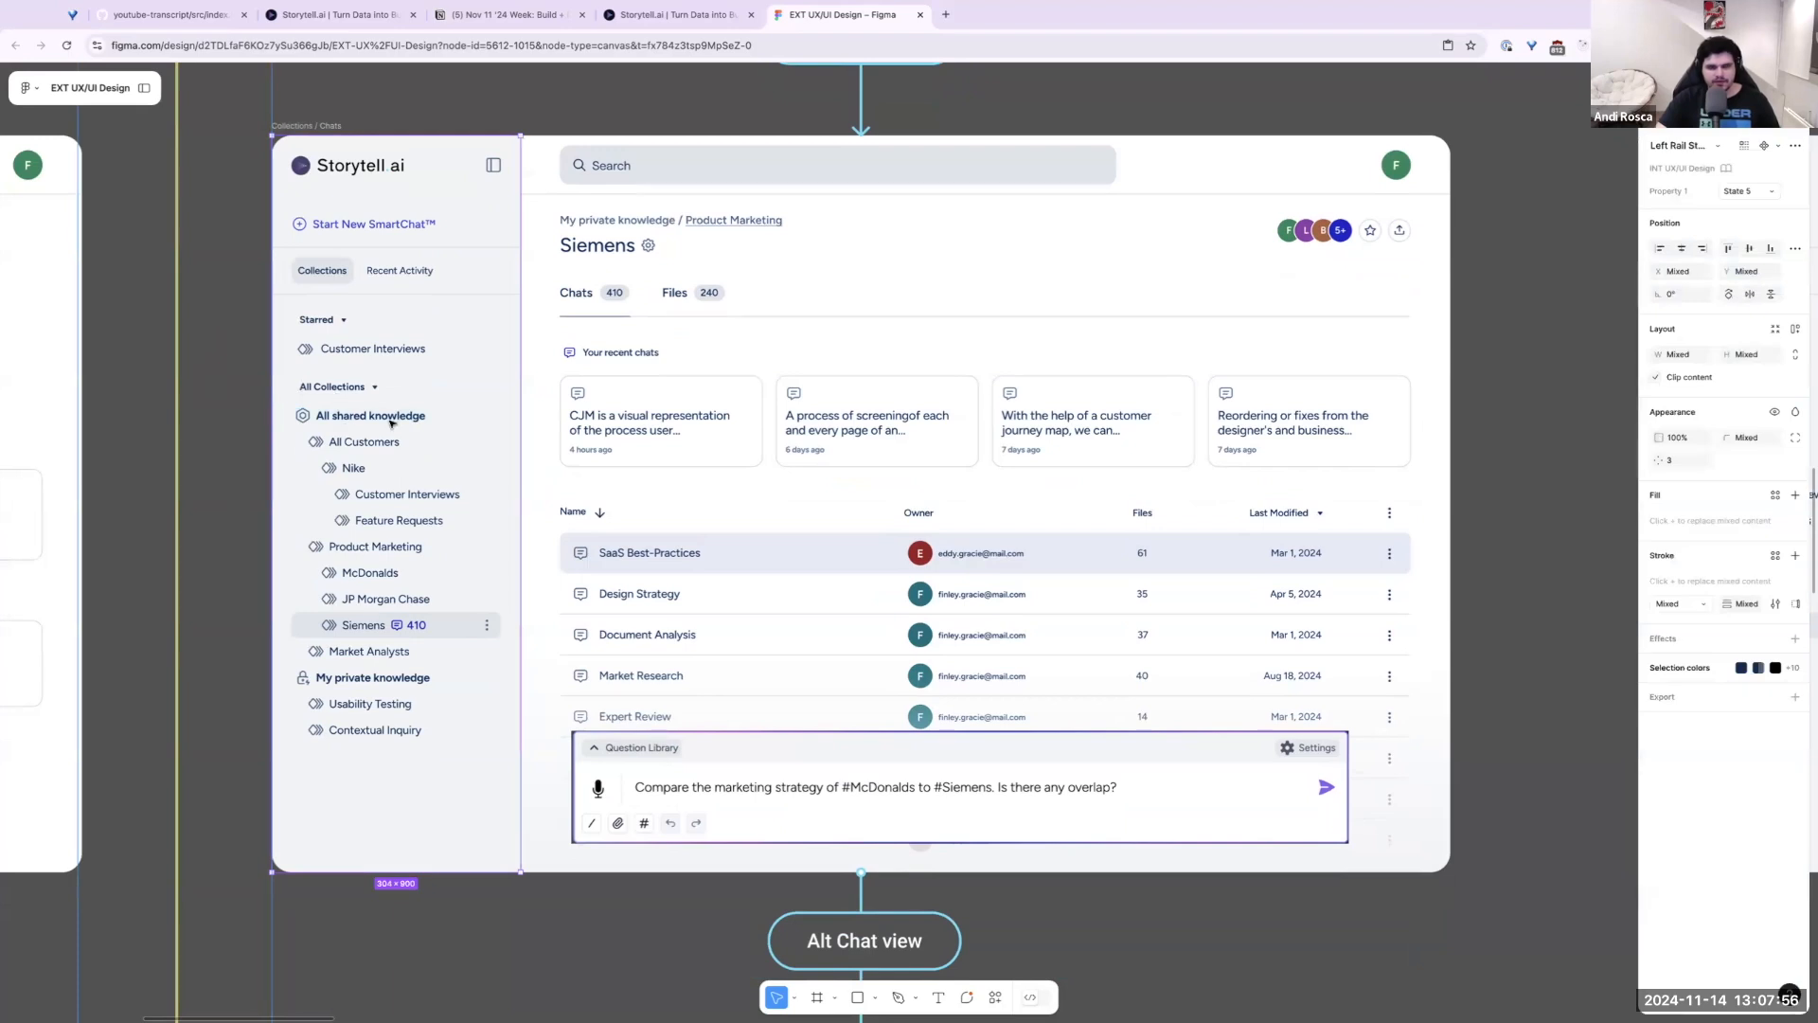
pyautogui.click(213, 379)
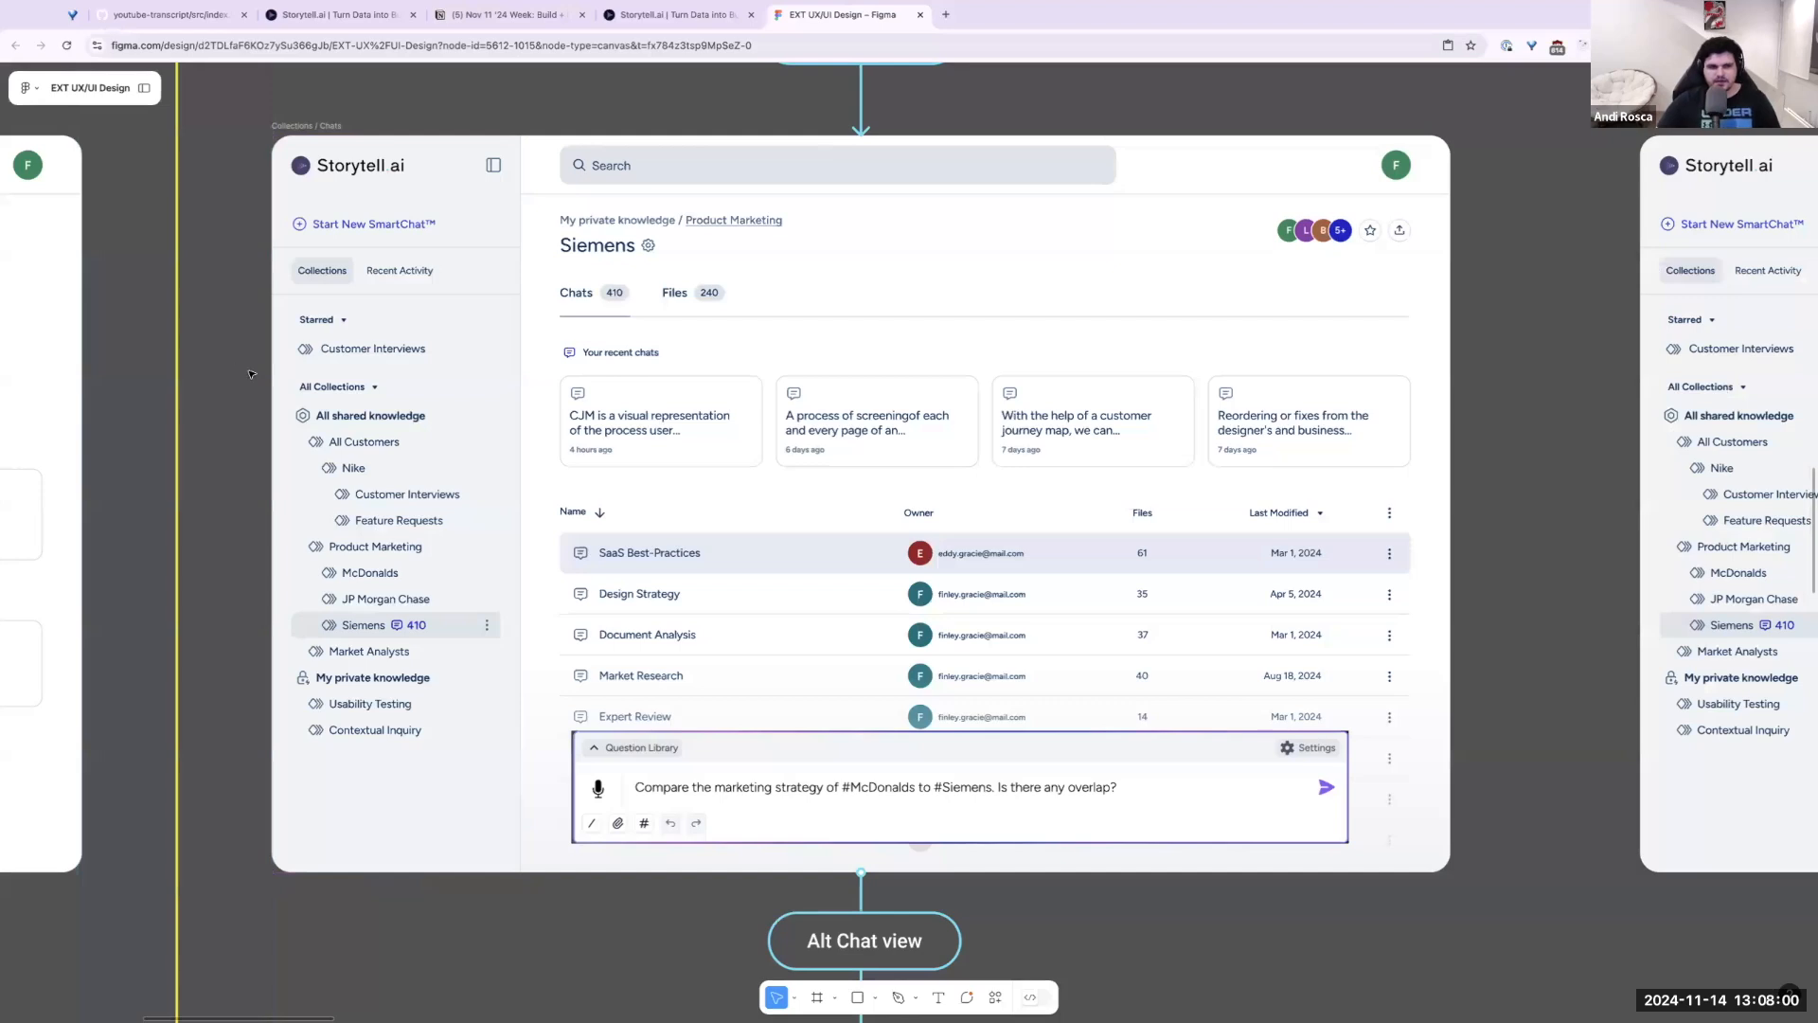
pyautogui.click(360, 425)
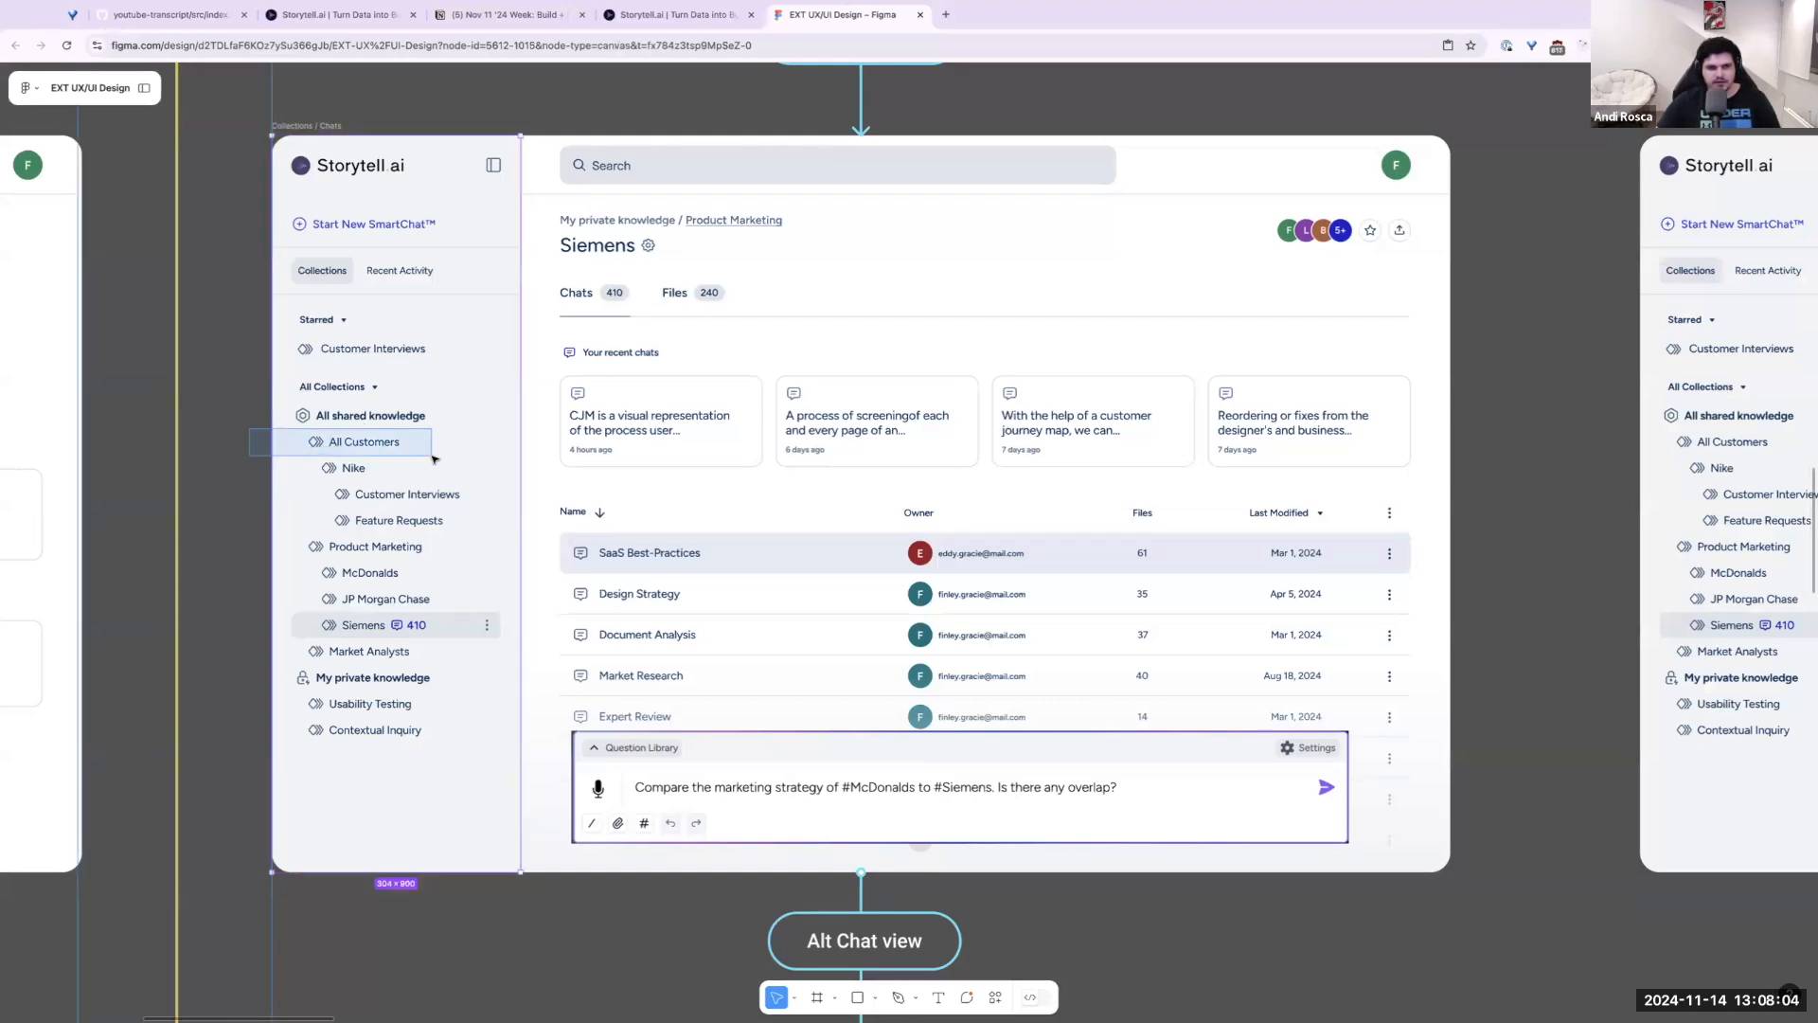
pyautogui.moveTo(432, 456); pyautogui.dragTo(432, 456)
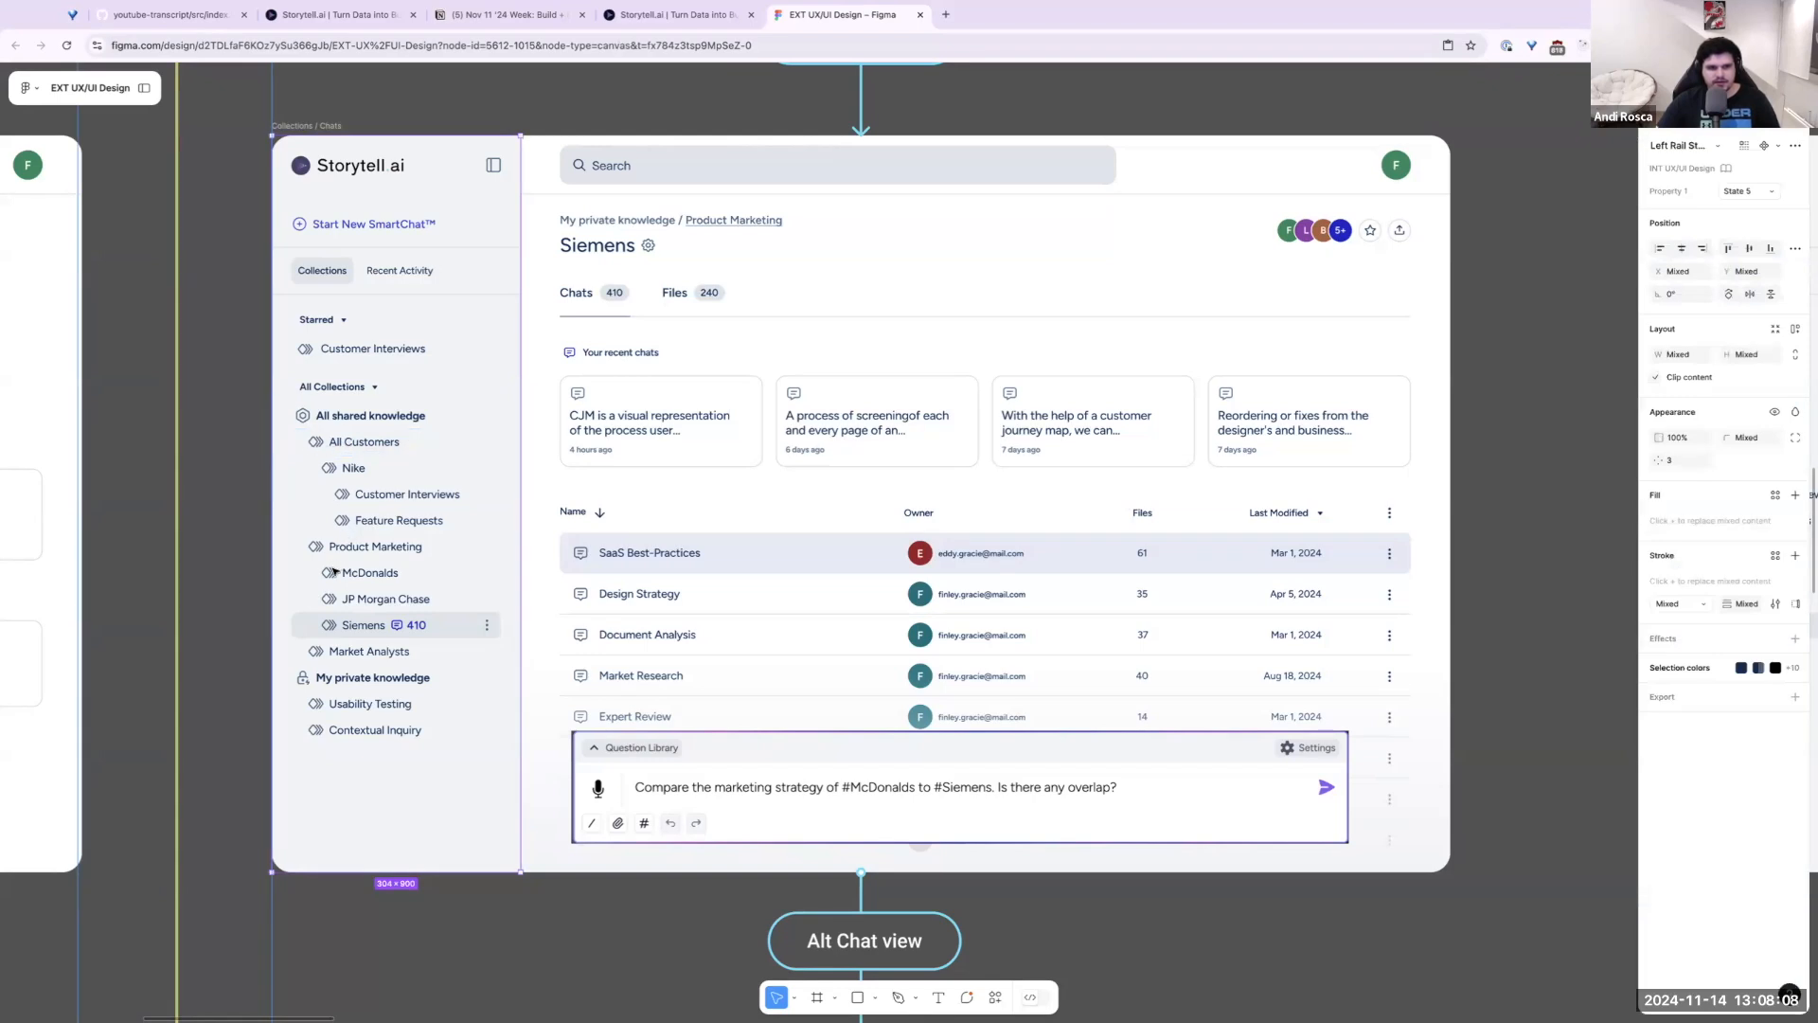
pyautogui.moveTo(312, 462)
pyautogui.mouseDown()
pyautogui.moveTo(364, 474)
pyautogui.moveTo(345, 470)
pyautogui.mouseUp()
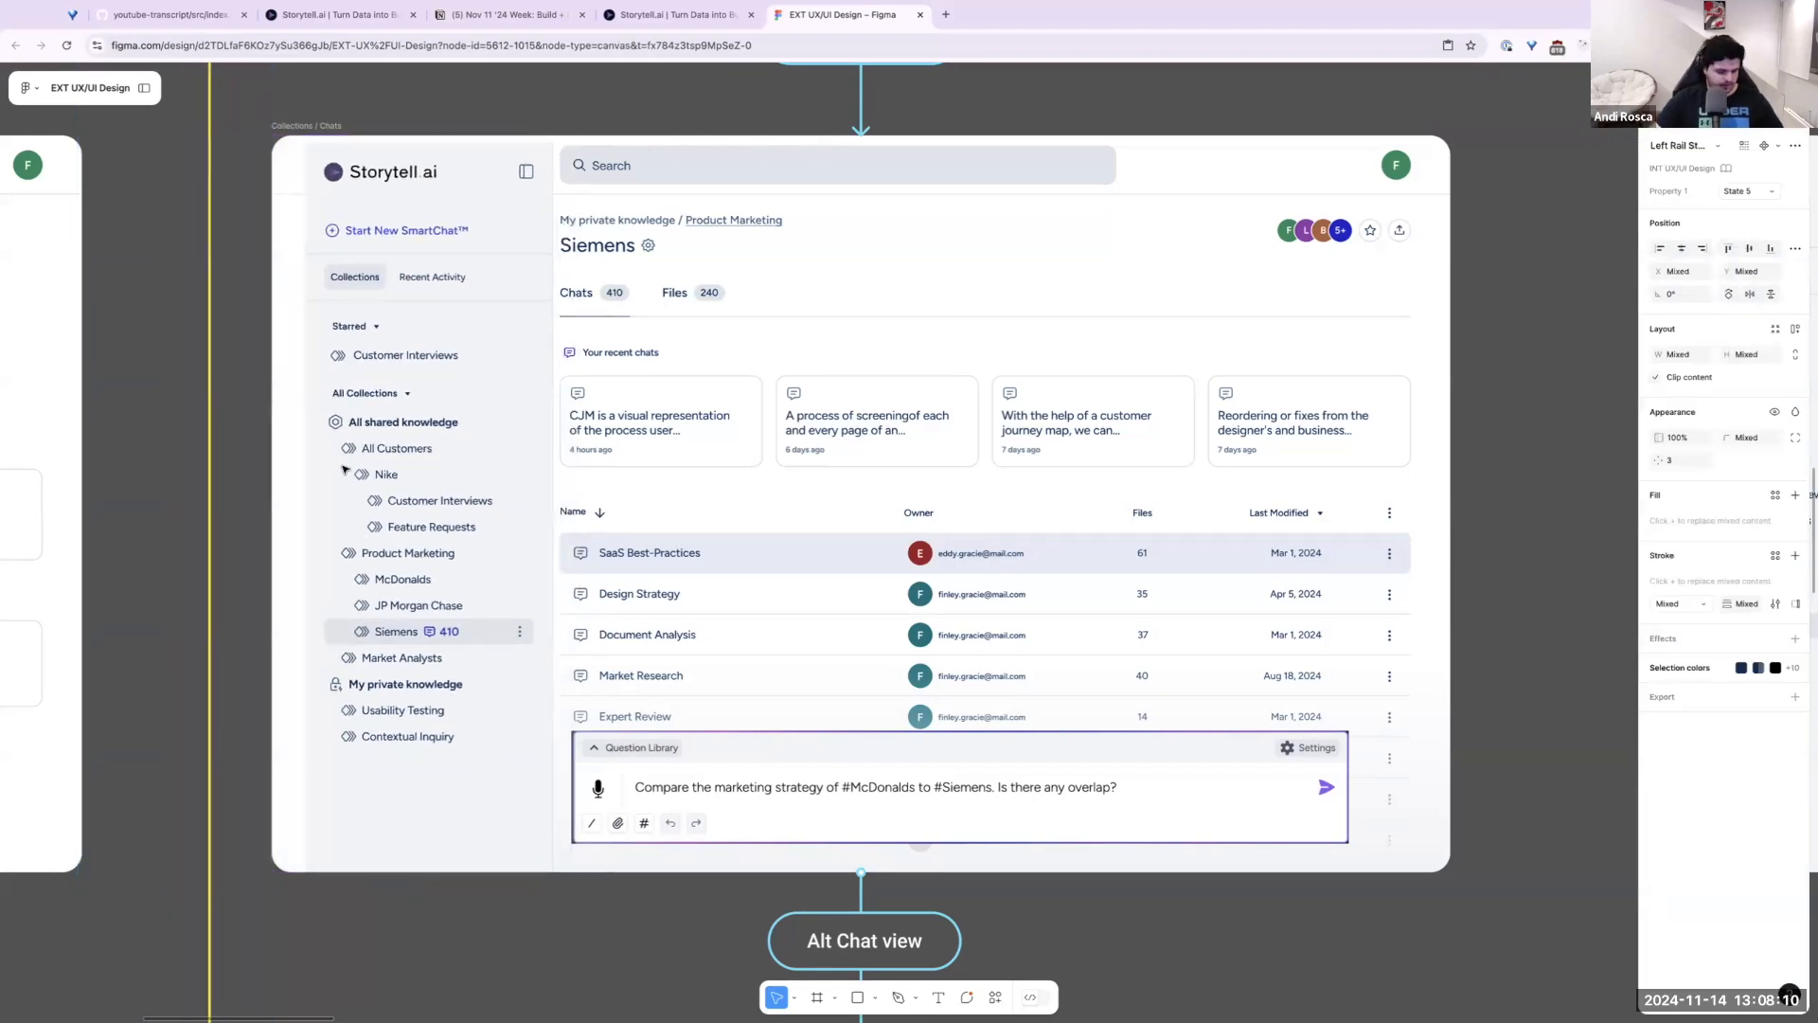
pyautogui.press('super+z')
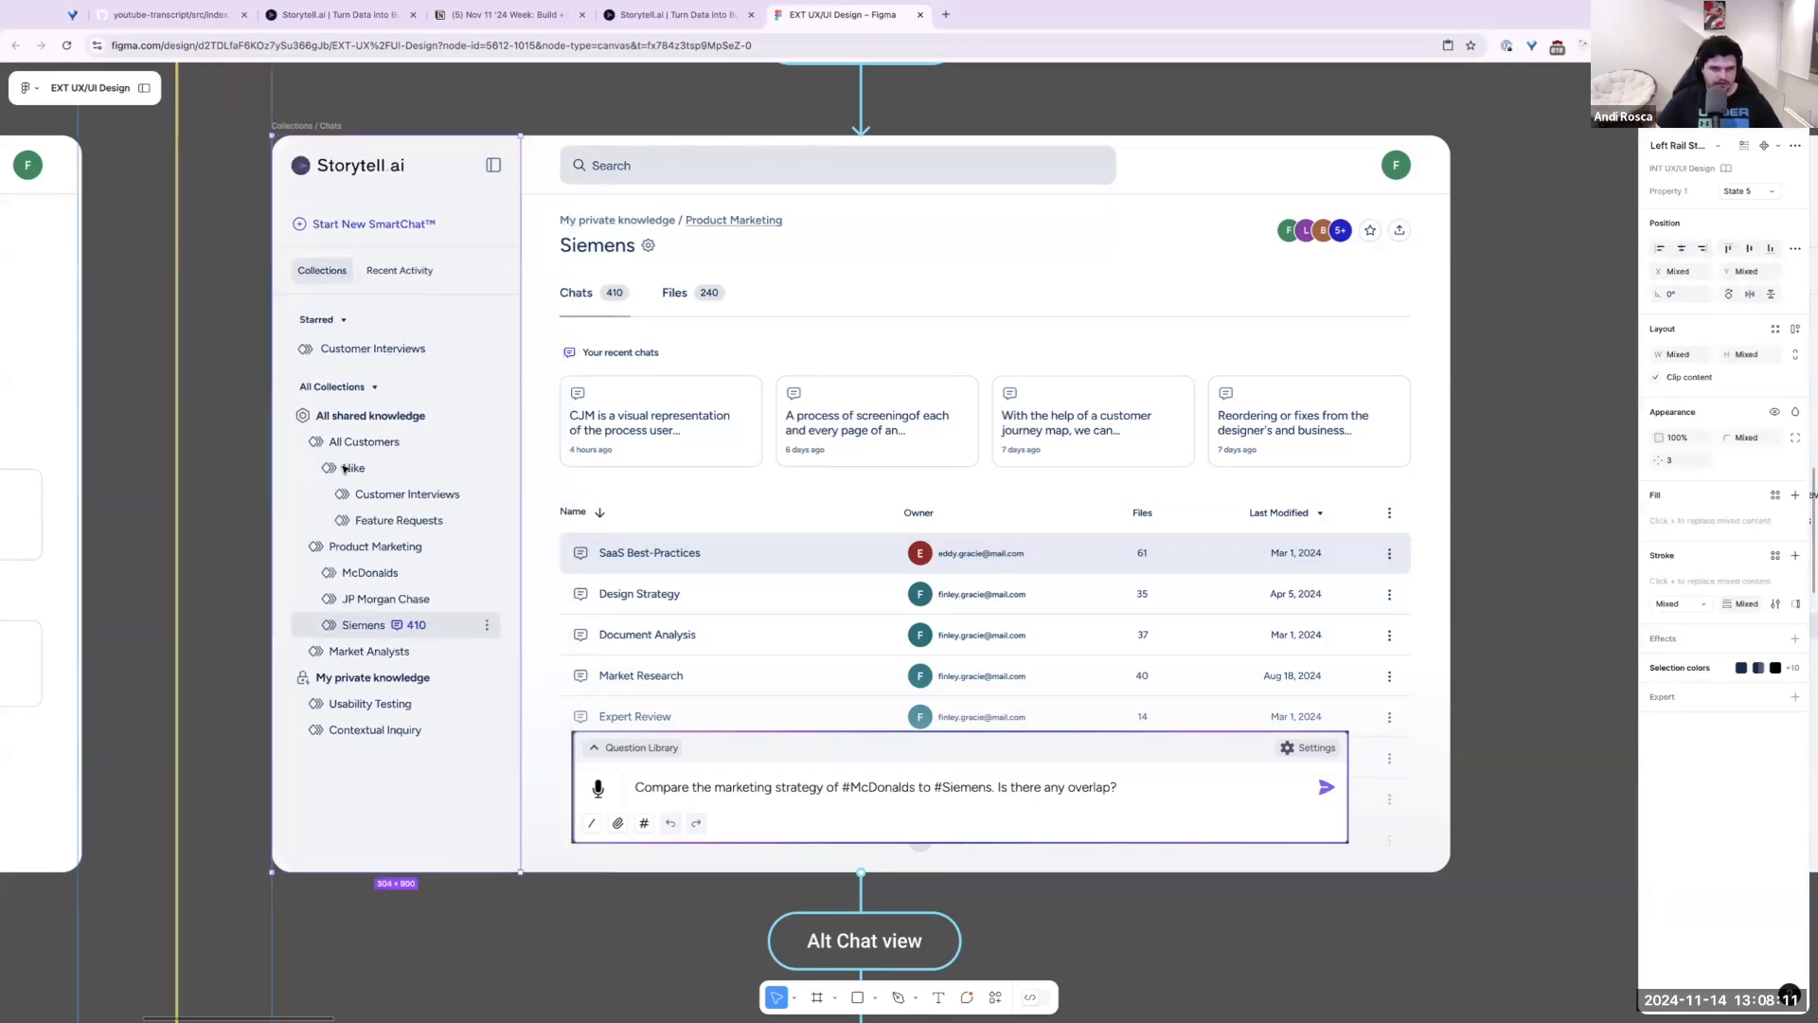
pyautogui.click(262, 443)
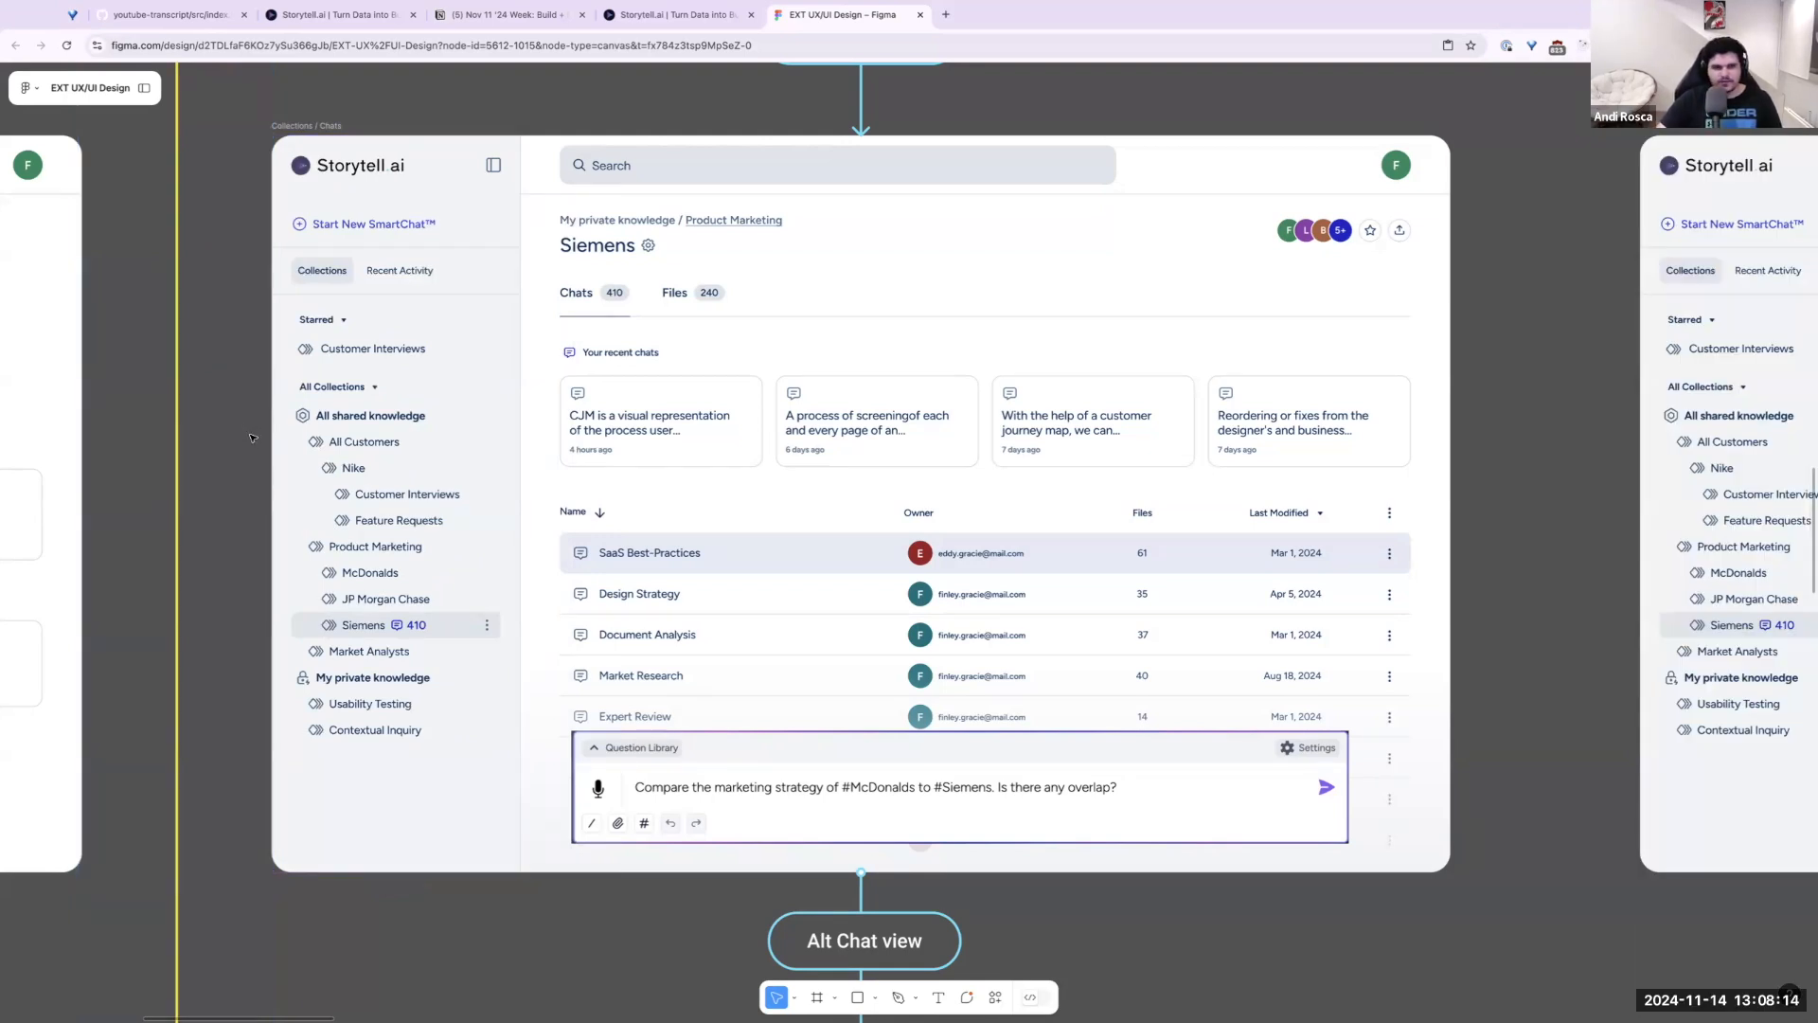
pyautogui.click(361, 451)
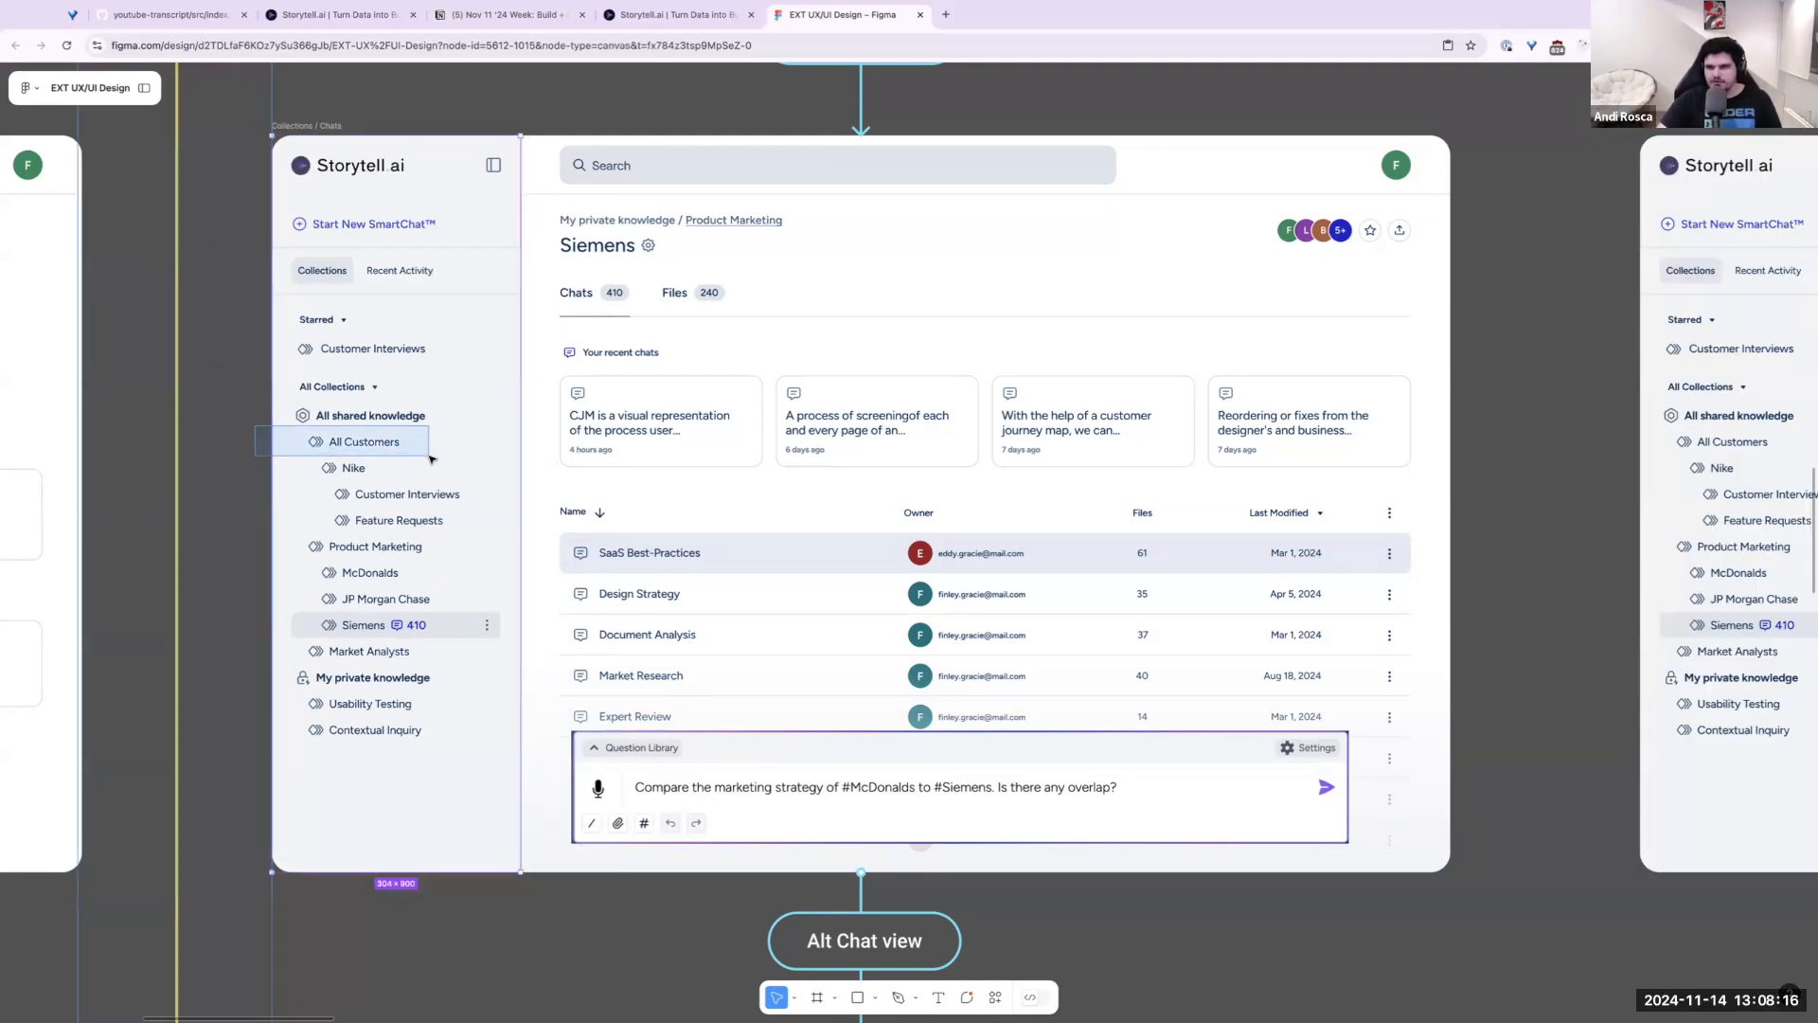
pyautogui.moveTo(430, 458); pyautogui.dragTo(430, 457)
pyautogui.moveTo(205, 458); pyautogui.dragTo(302, 465)
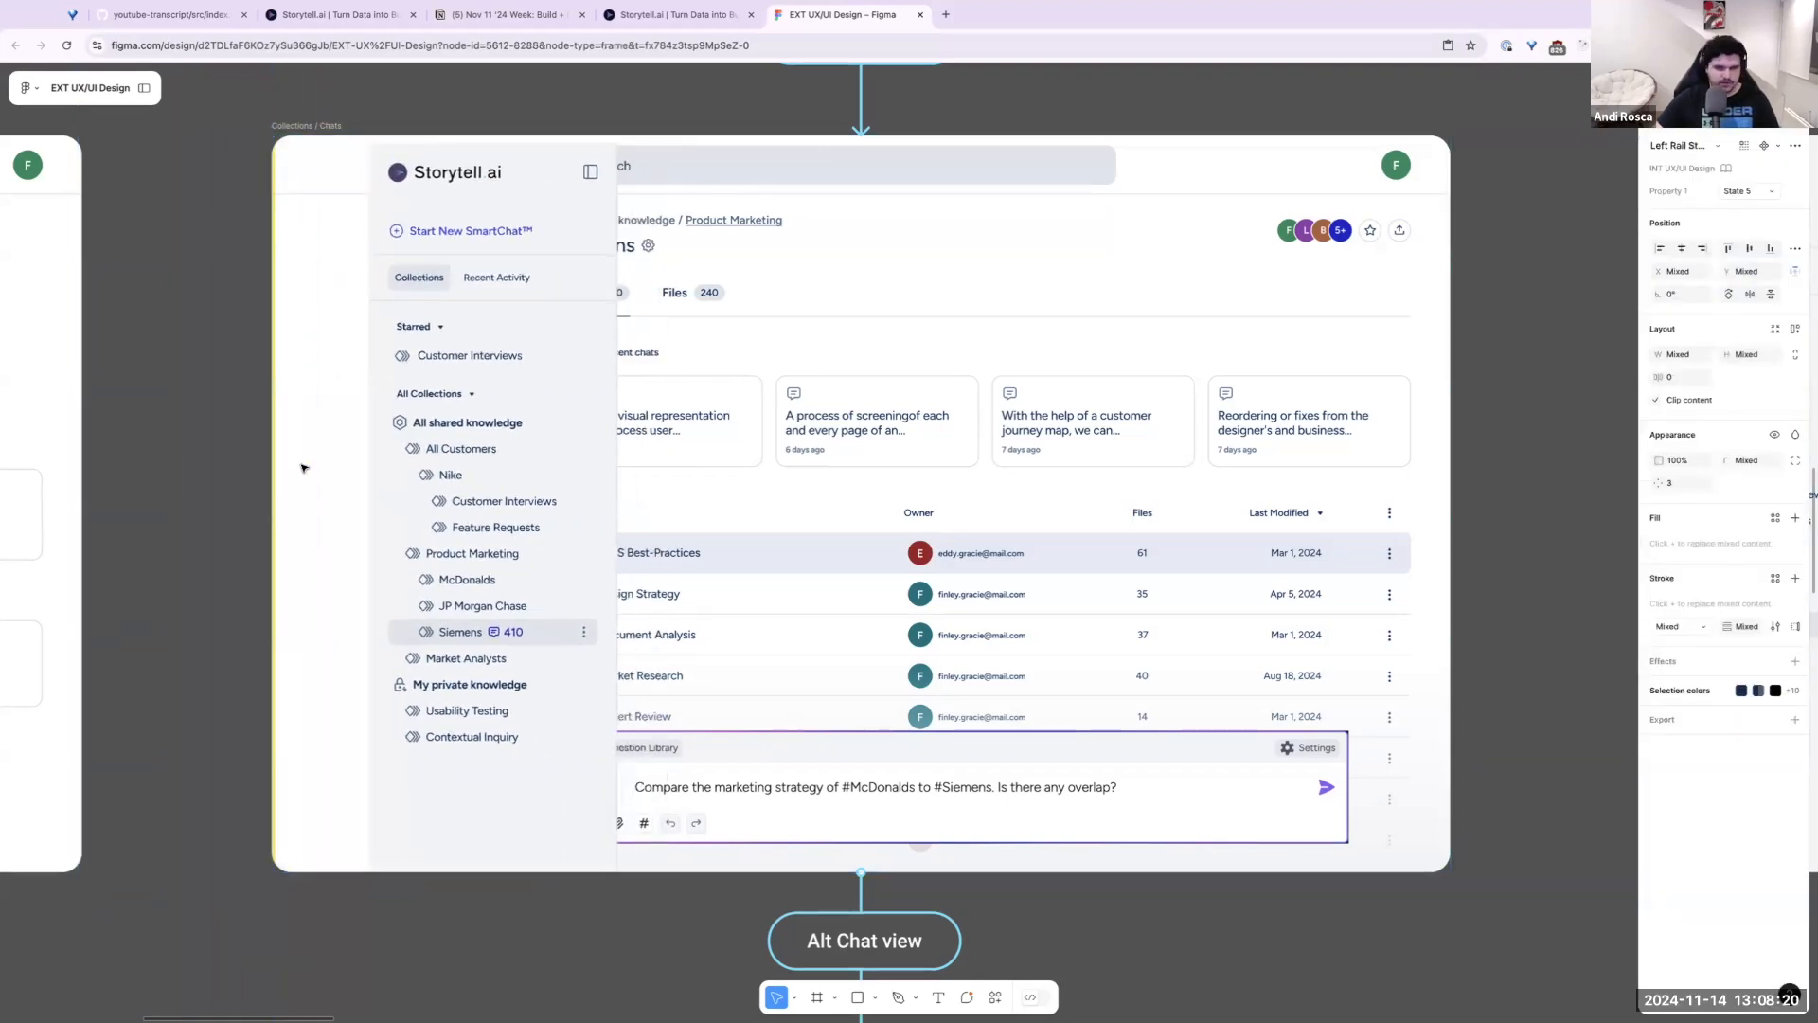
pyautogui.hotkey('ctrl', 'z')
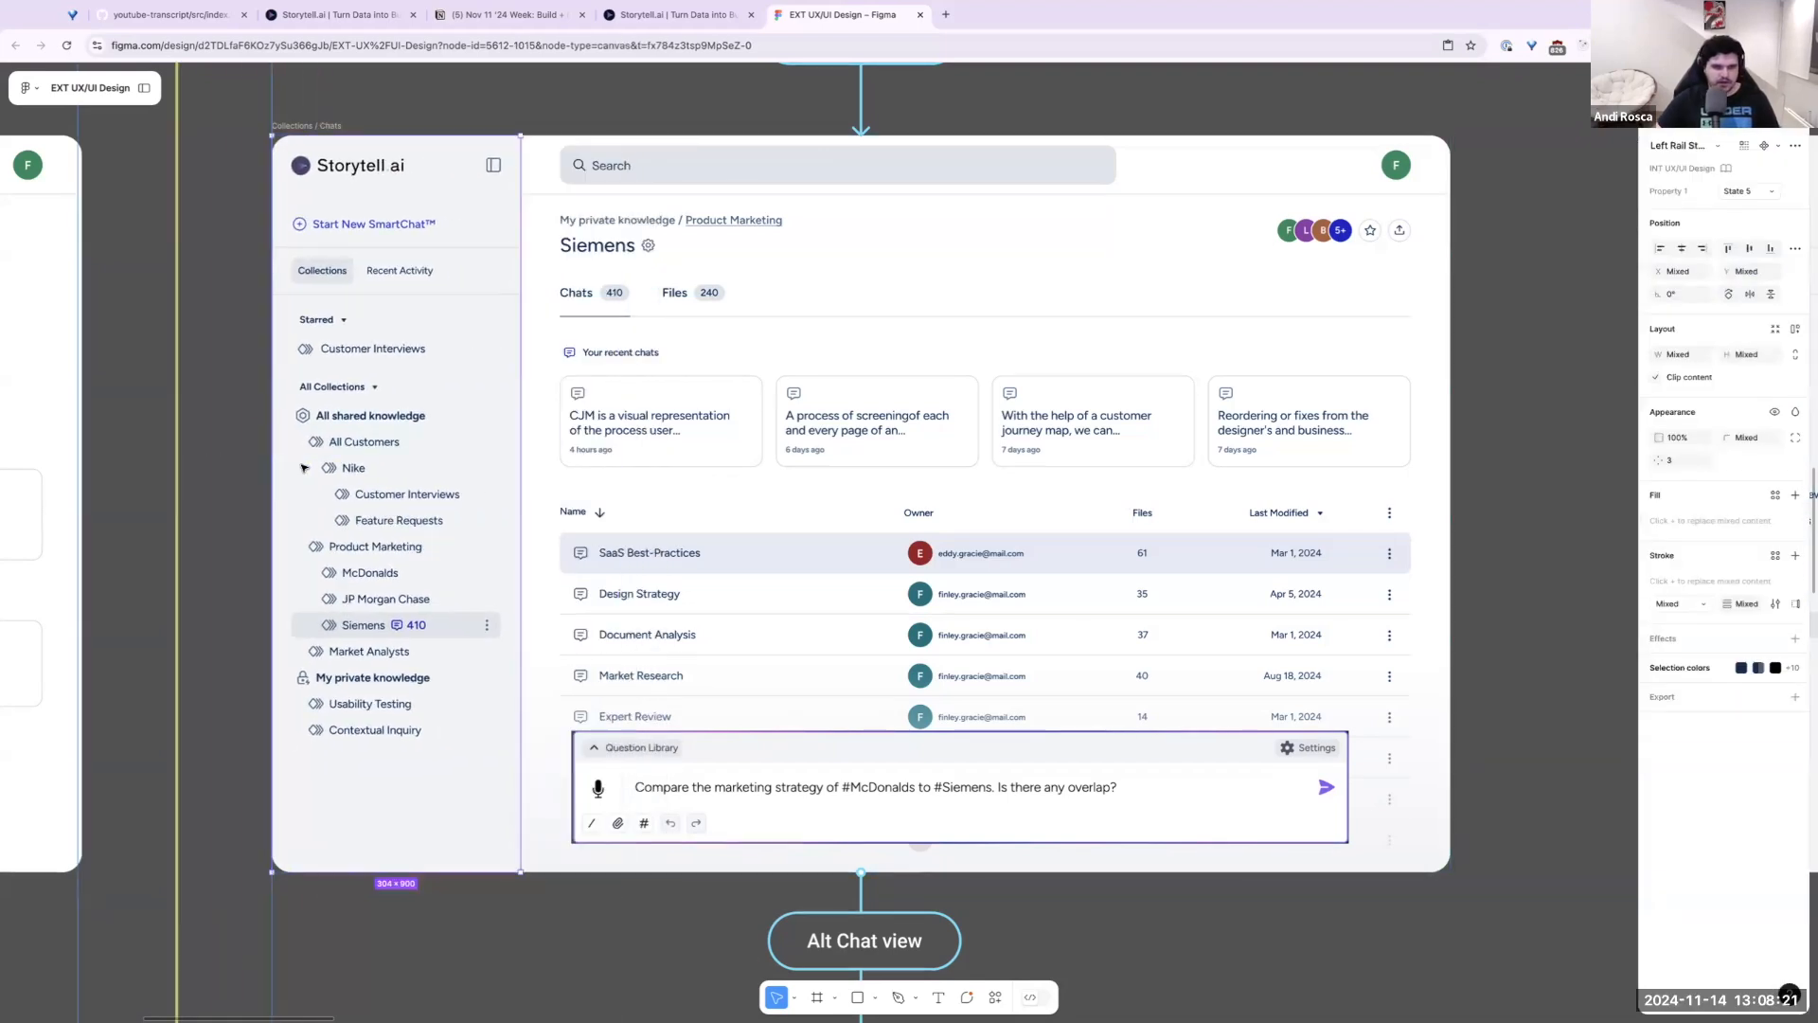
pyautogui.click(214, 511)
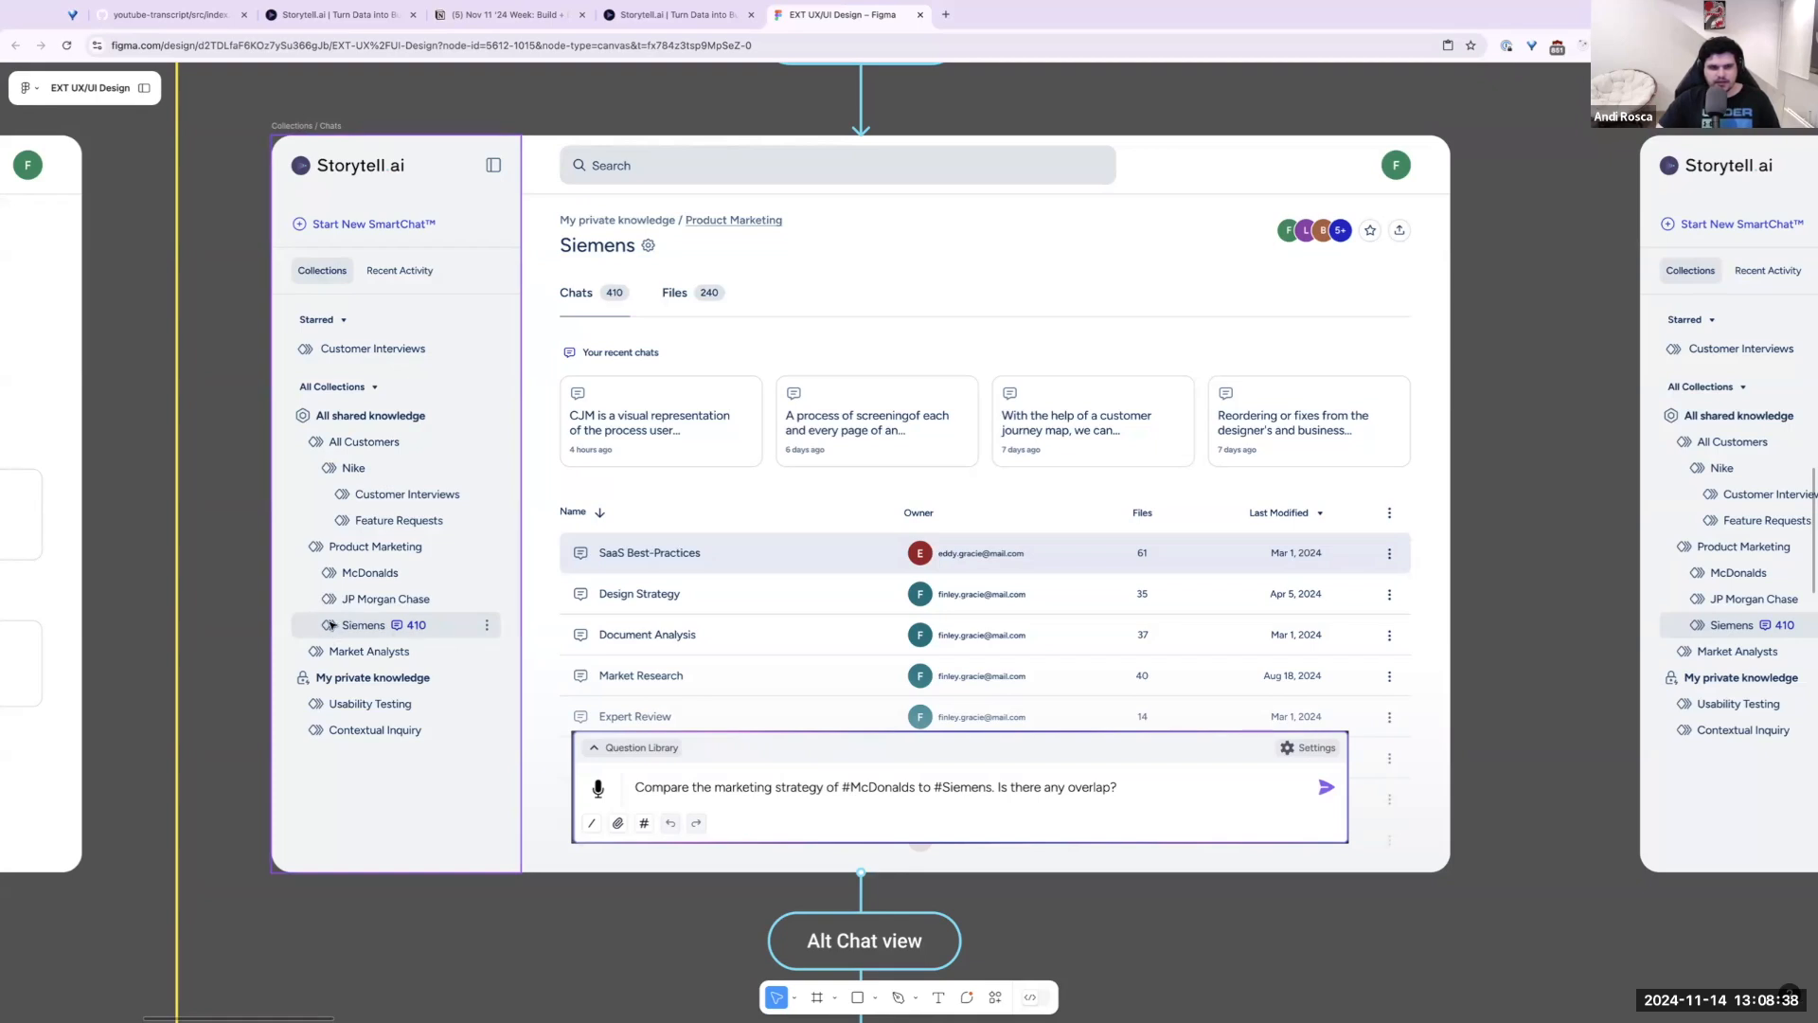
pyautogui.moveTo(242, 614); pyautogui.dragTo(474, 643)
pyautogui.moveTo(243, 525); pyautogui.dragTo(281, 542)
pyautogui.click(599, 251)
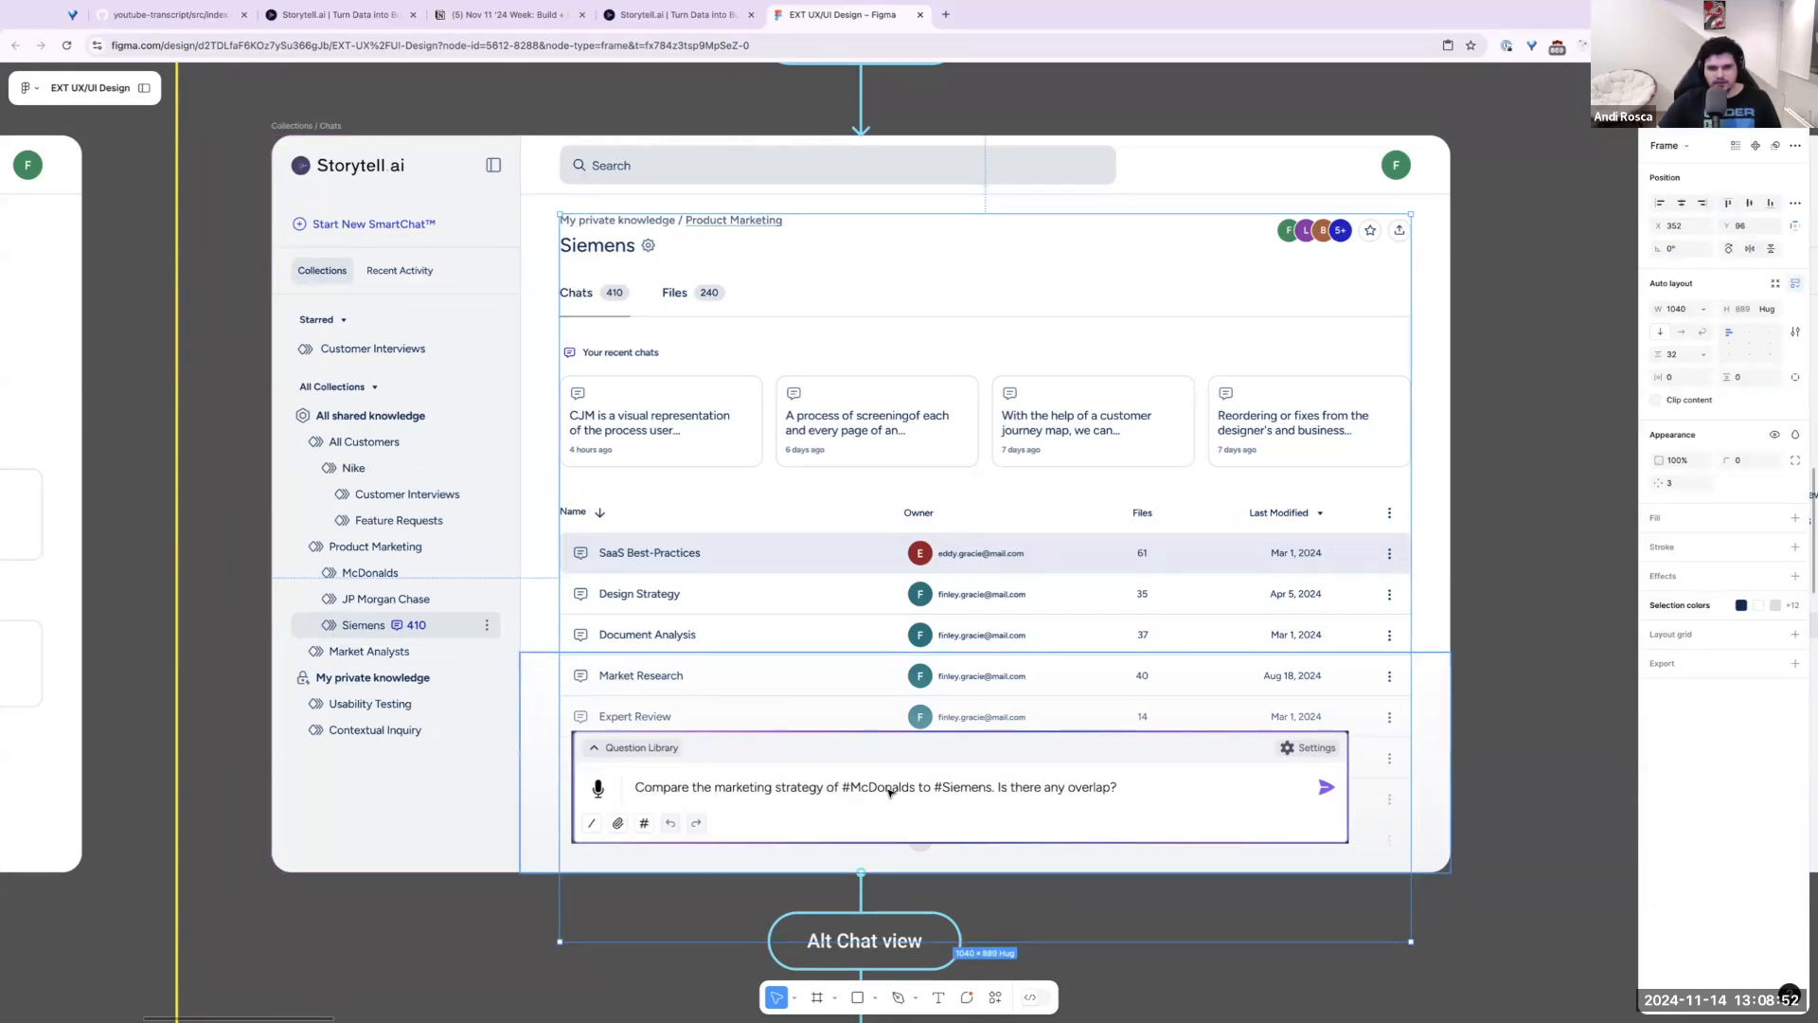
pyautogui.press('Escape')
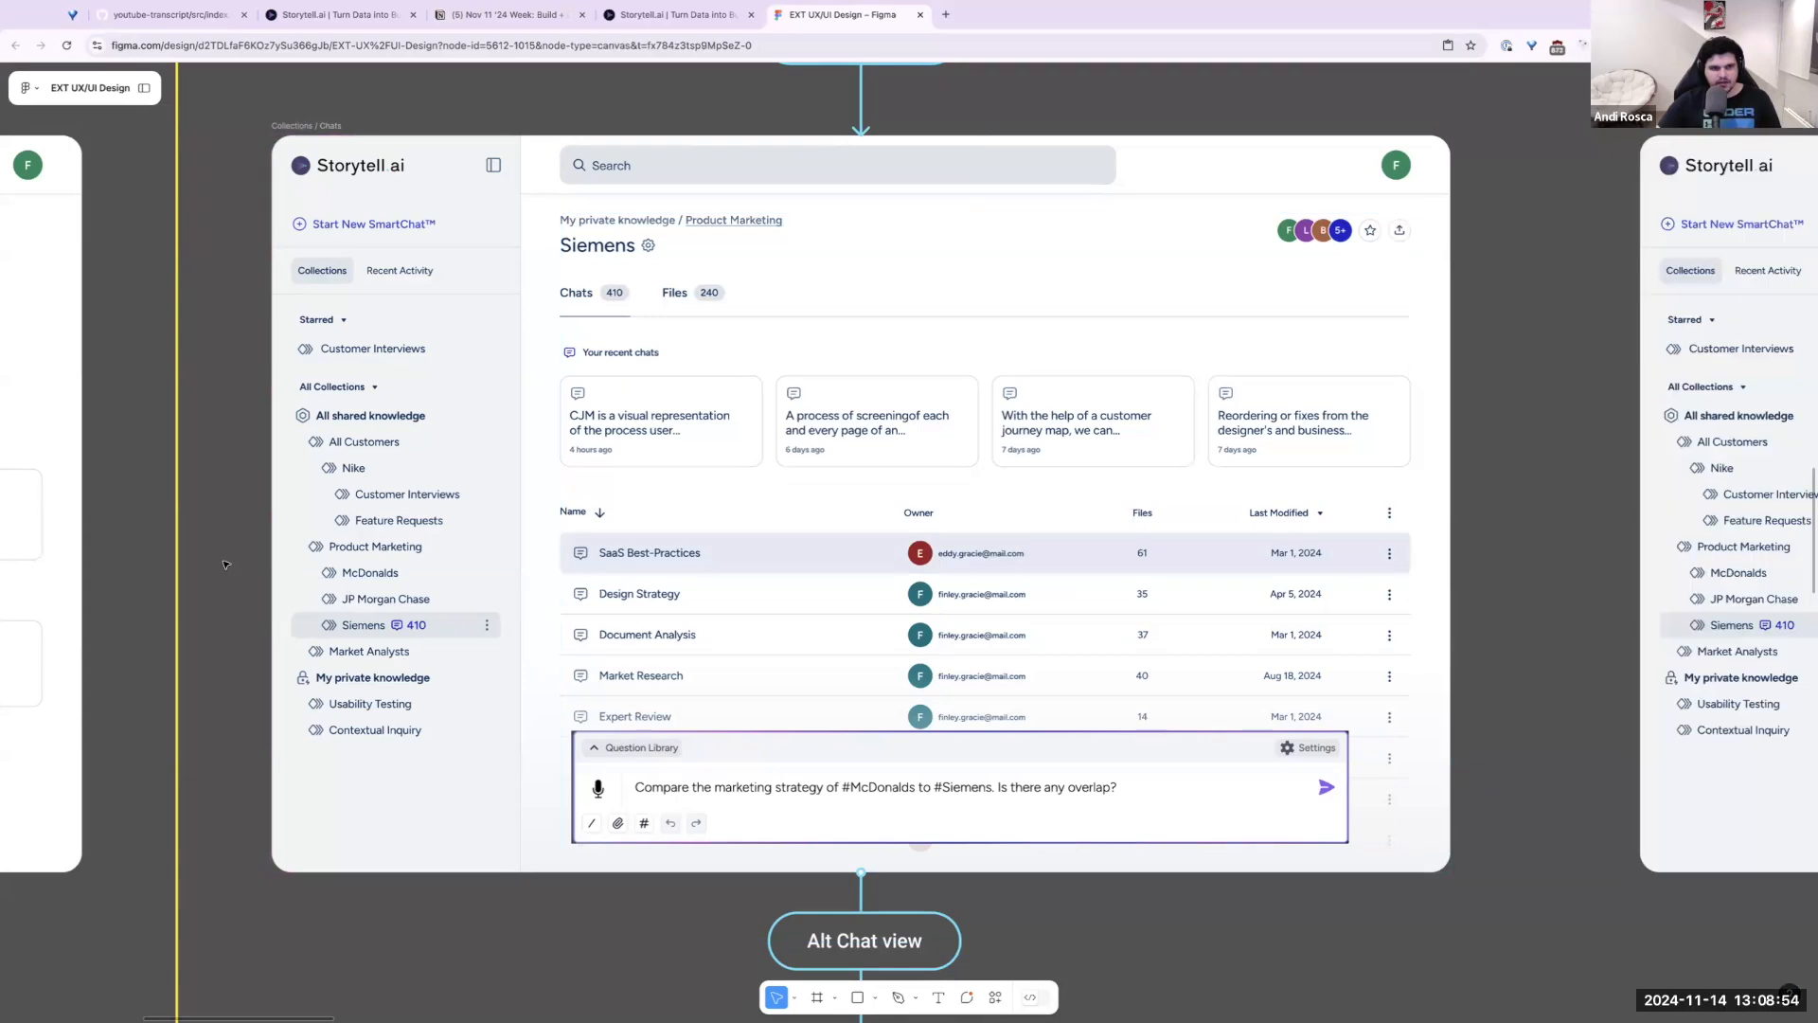
pyautogui.moveTo(324, 573); pyautogui.dragTo(463, 595)
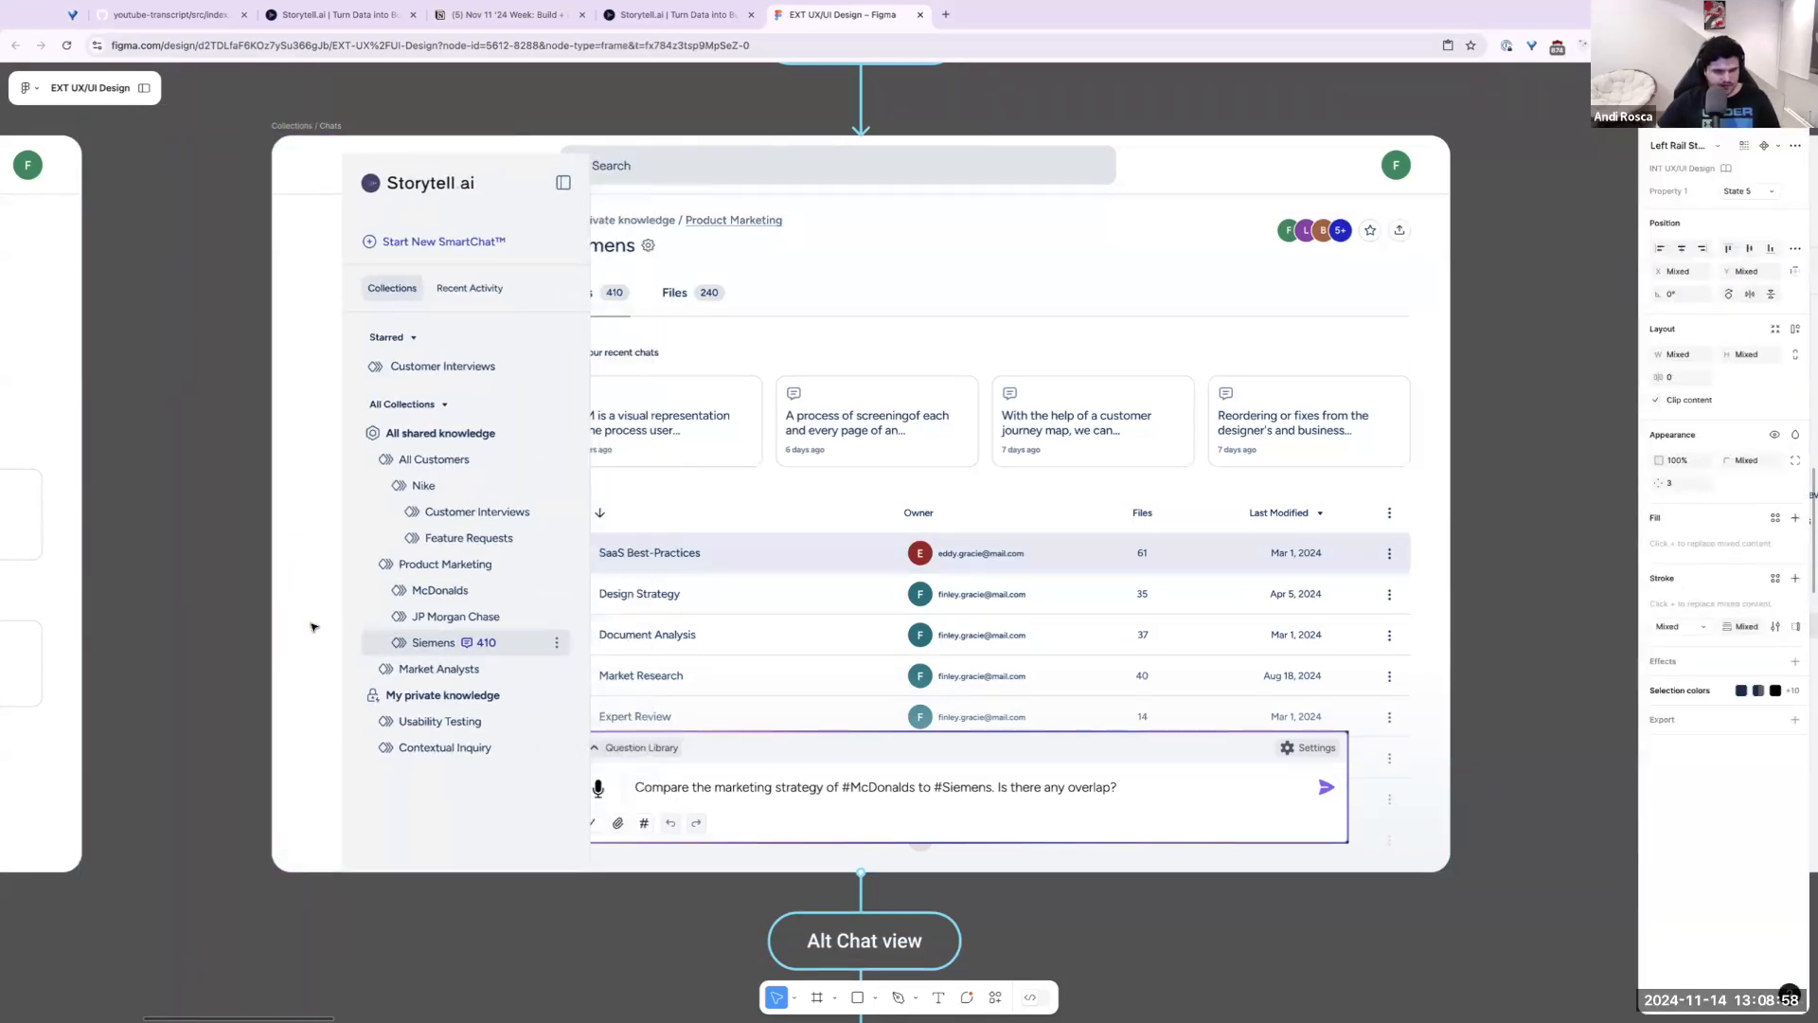
pyautogui.hotkey('ctrl', 'z')
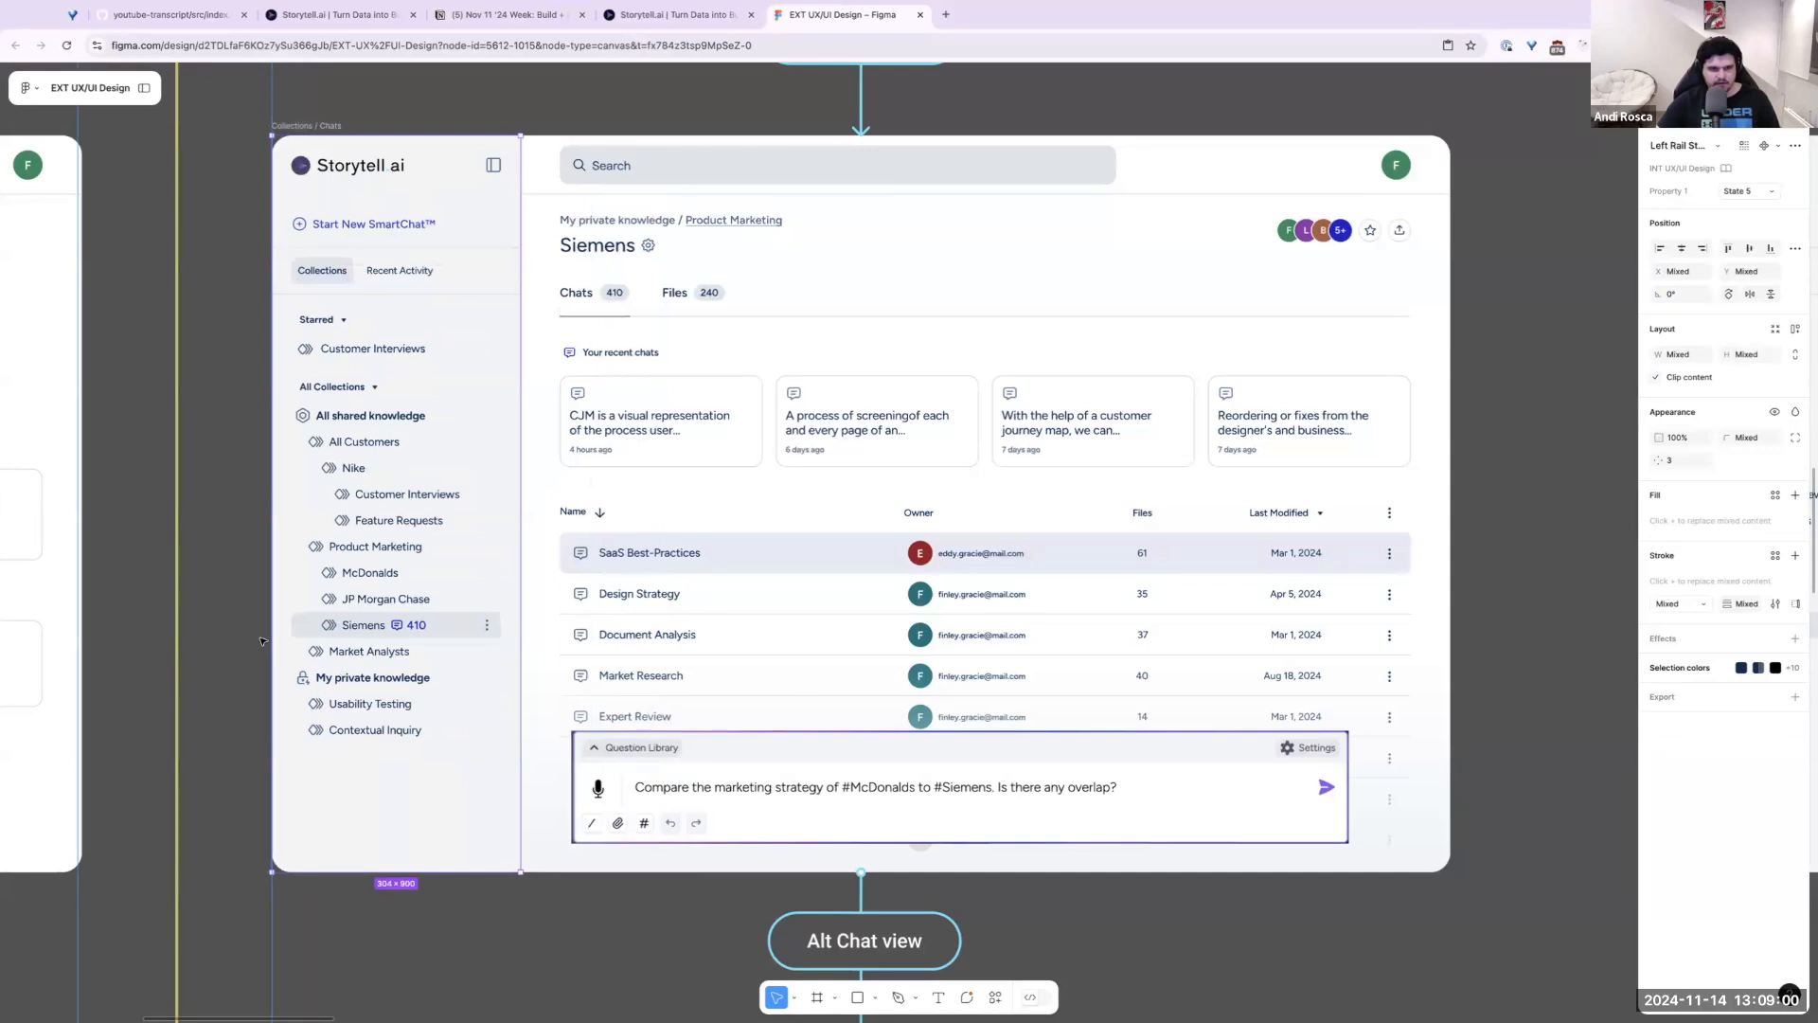
pyautogui.click(263, 641)
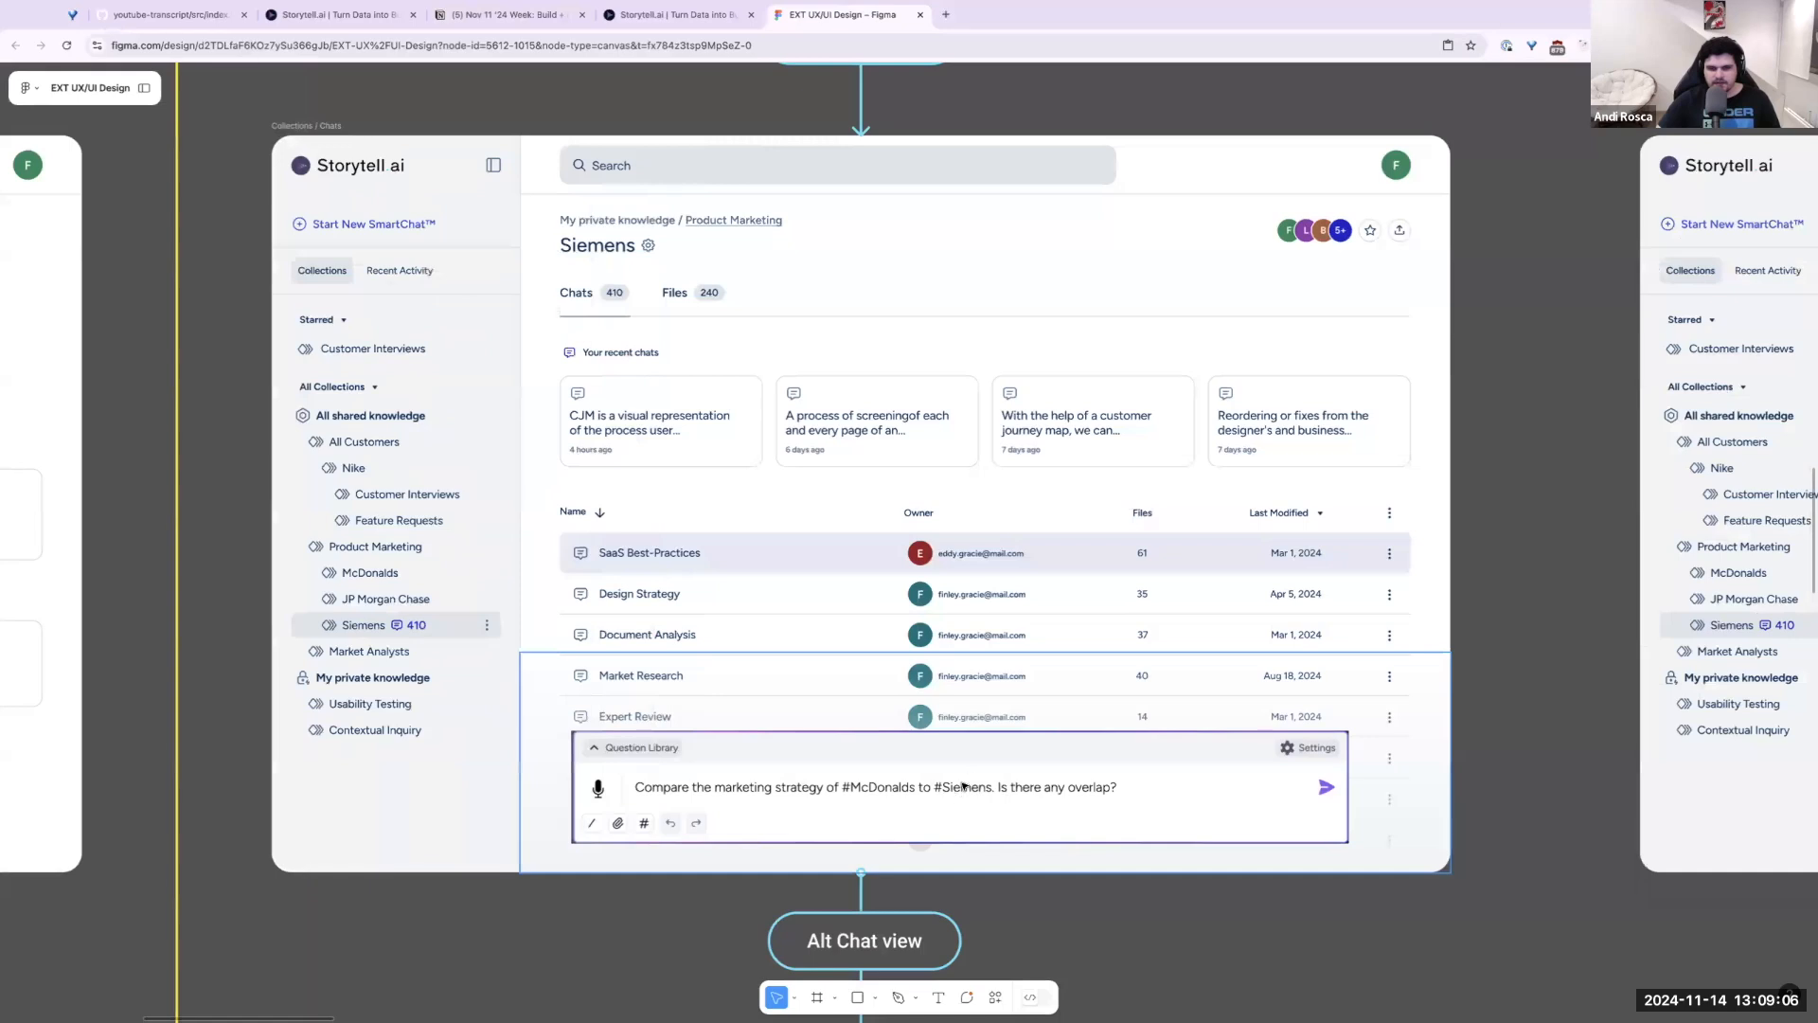
# Examine the sample question comparing #McDonalds to #Siemens alongside the matching collections in the Siemens screen's sidebar.
pyautogui.moveTo(1164, 923); pyautogui.dragTo(618, 747)
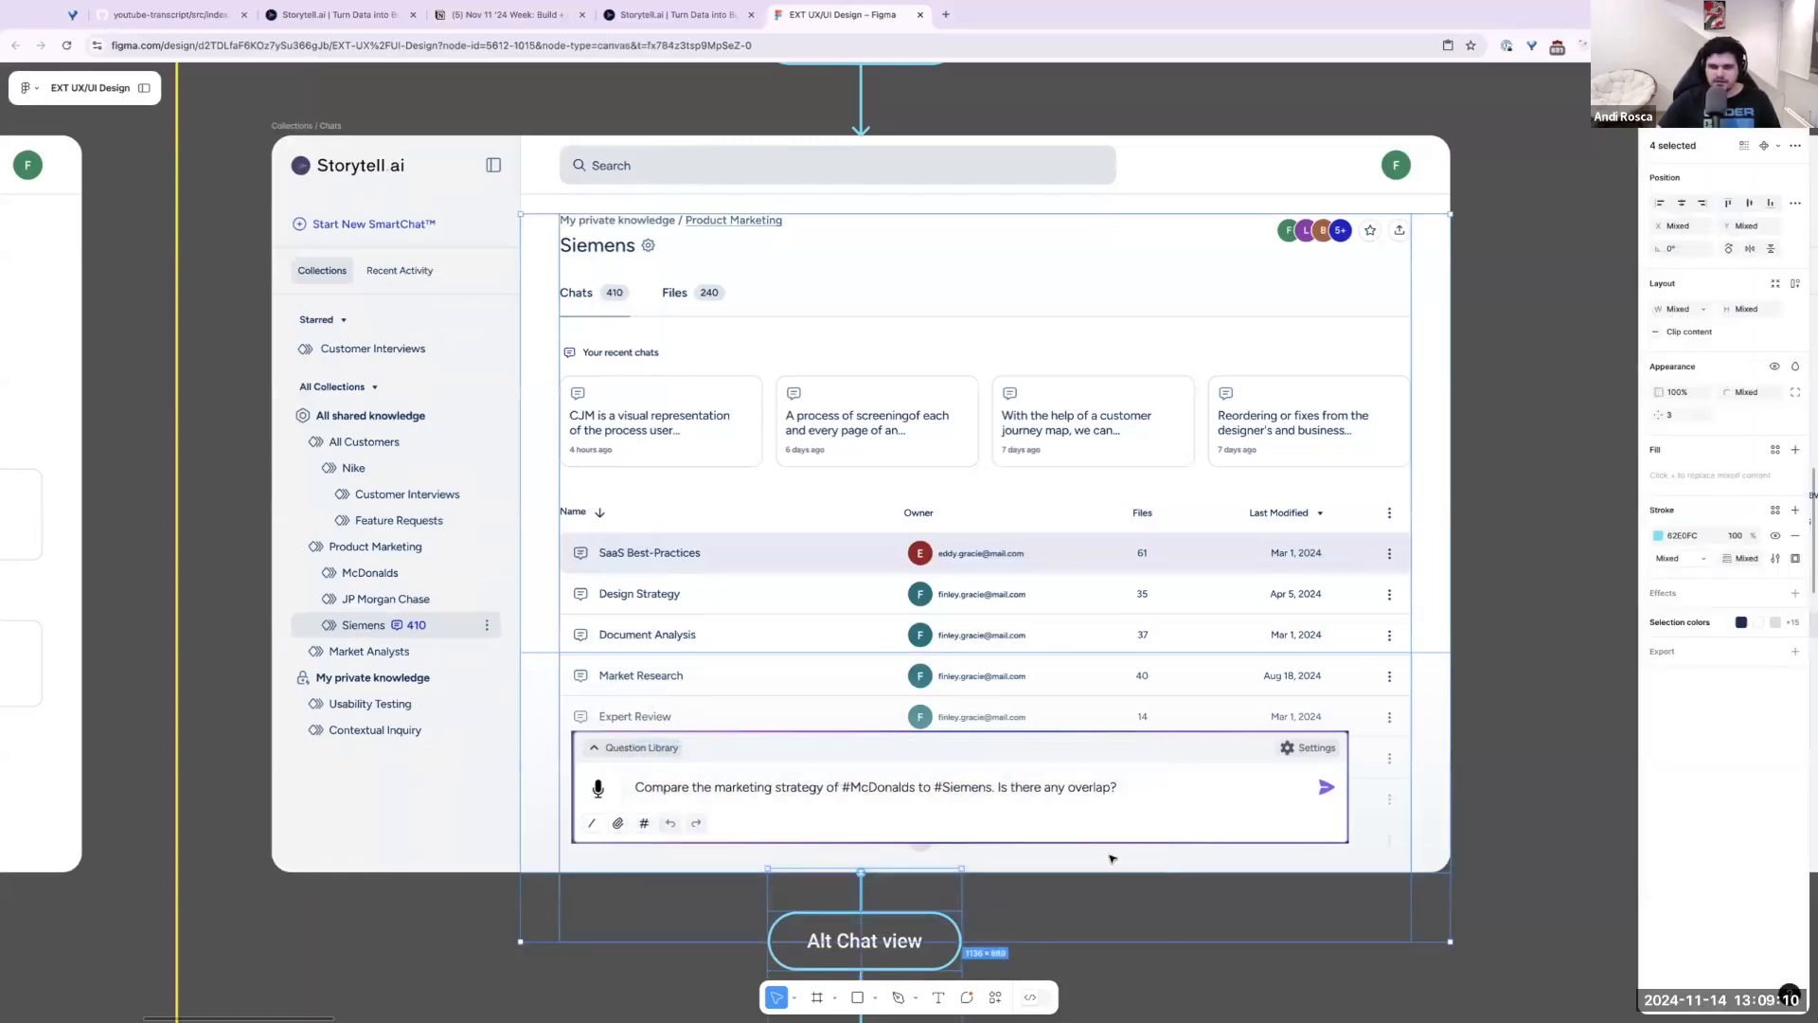
pyautogui.press('Escape')
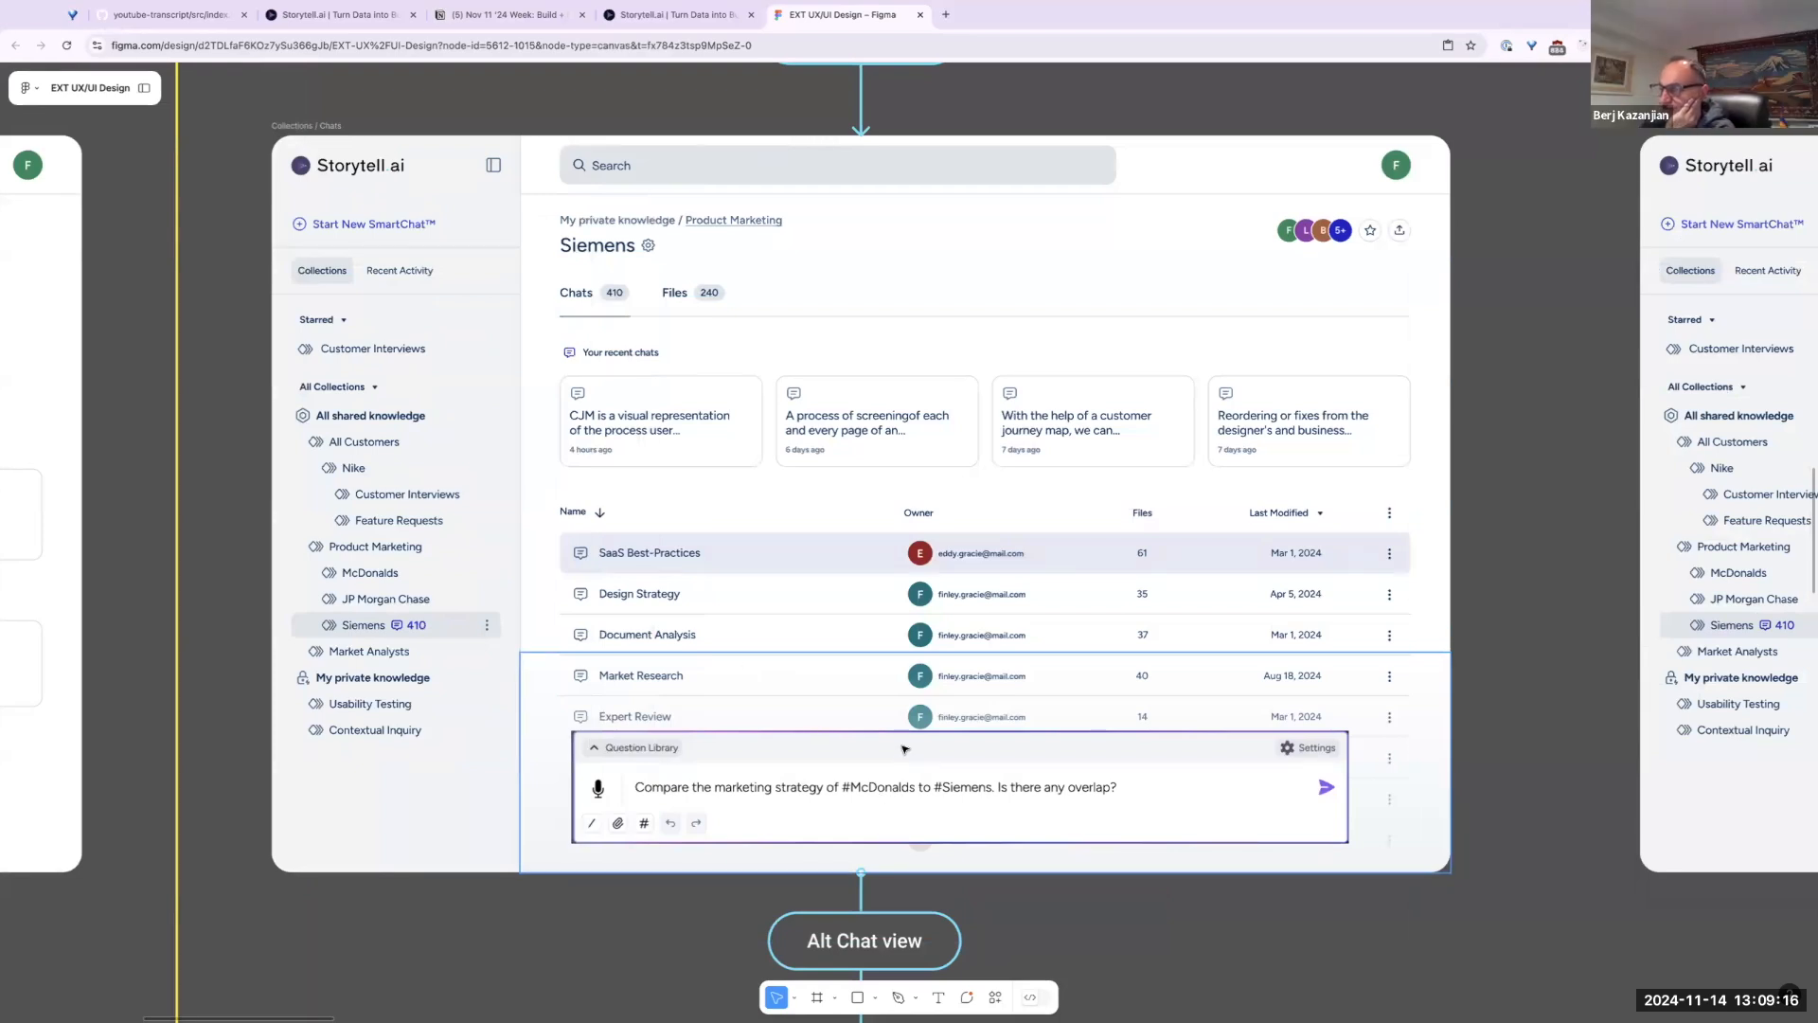
pyautogui.press('XF86AudioRaiseVolume')
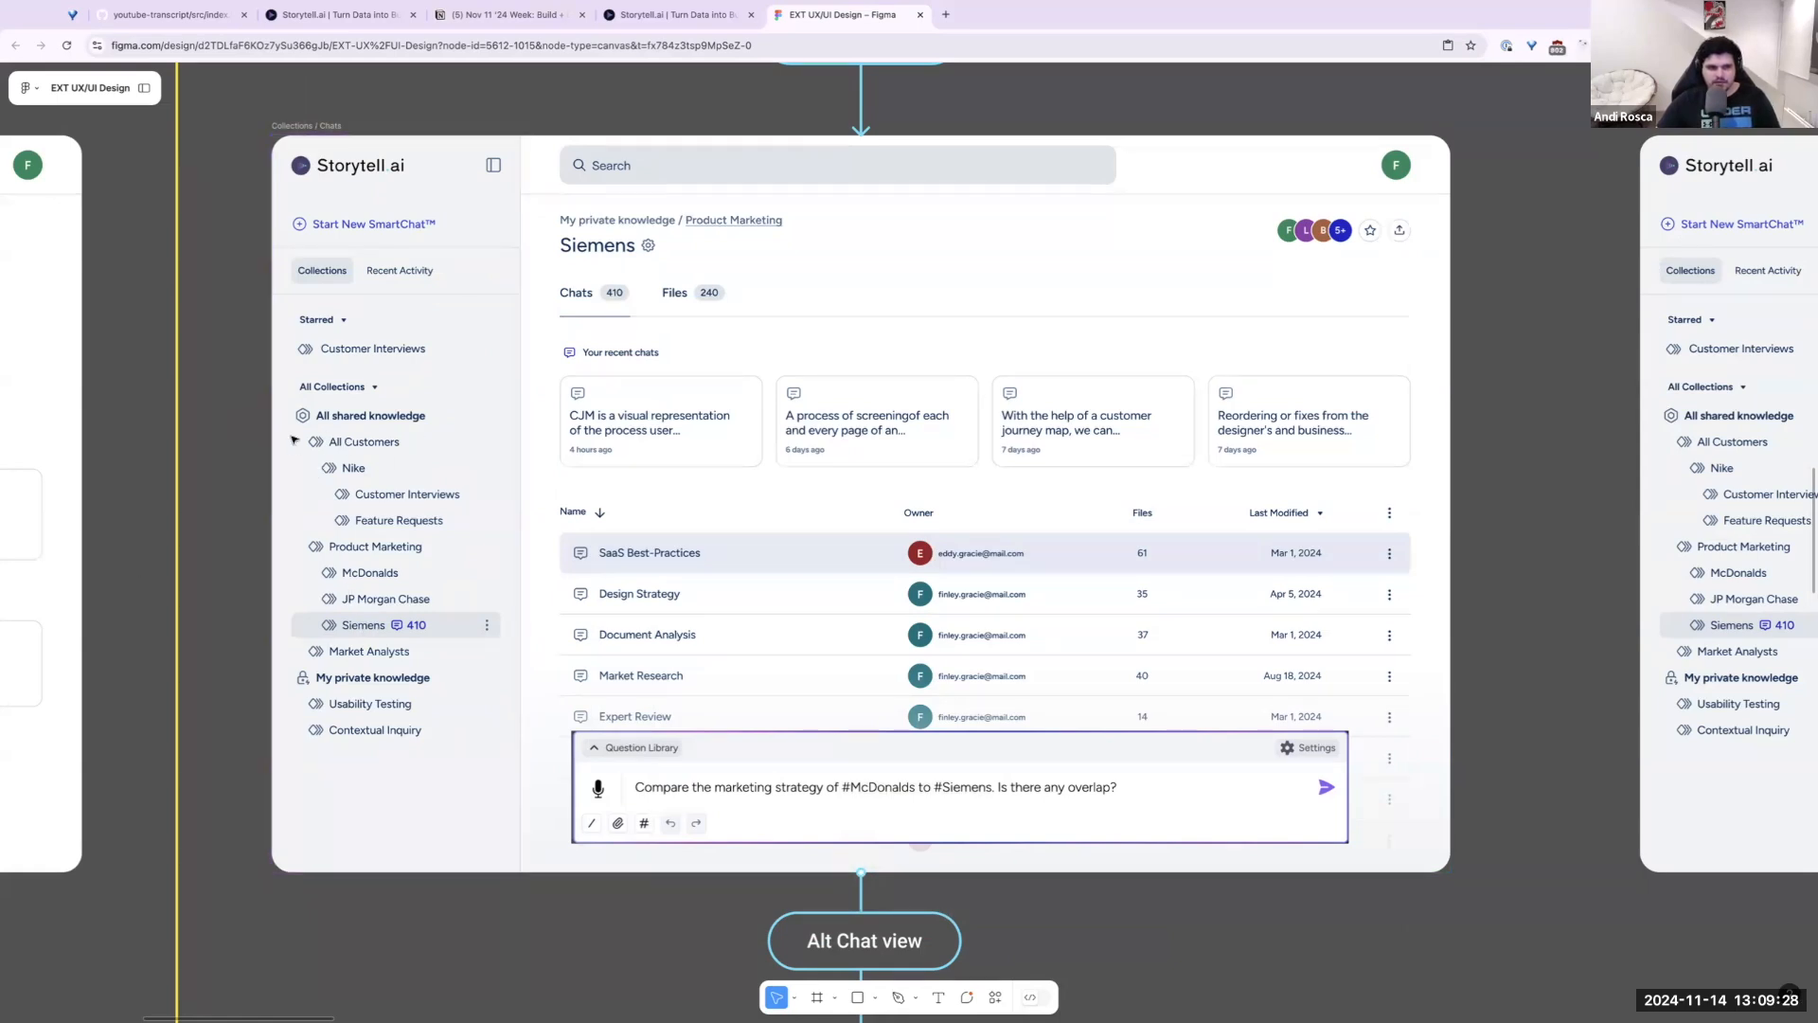
pyautogui.moveTo(251, 431); pyautogui.dragTo(443, 459)
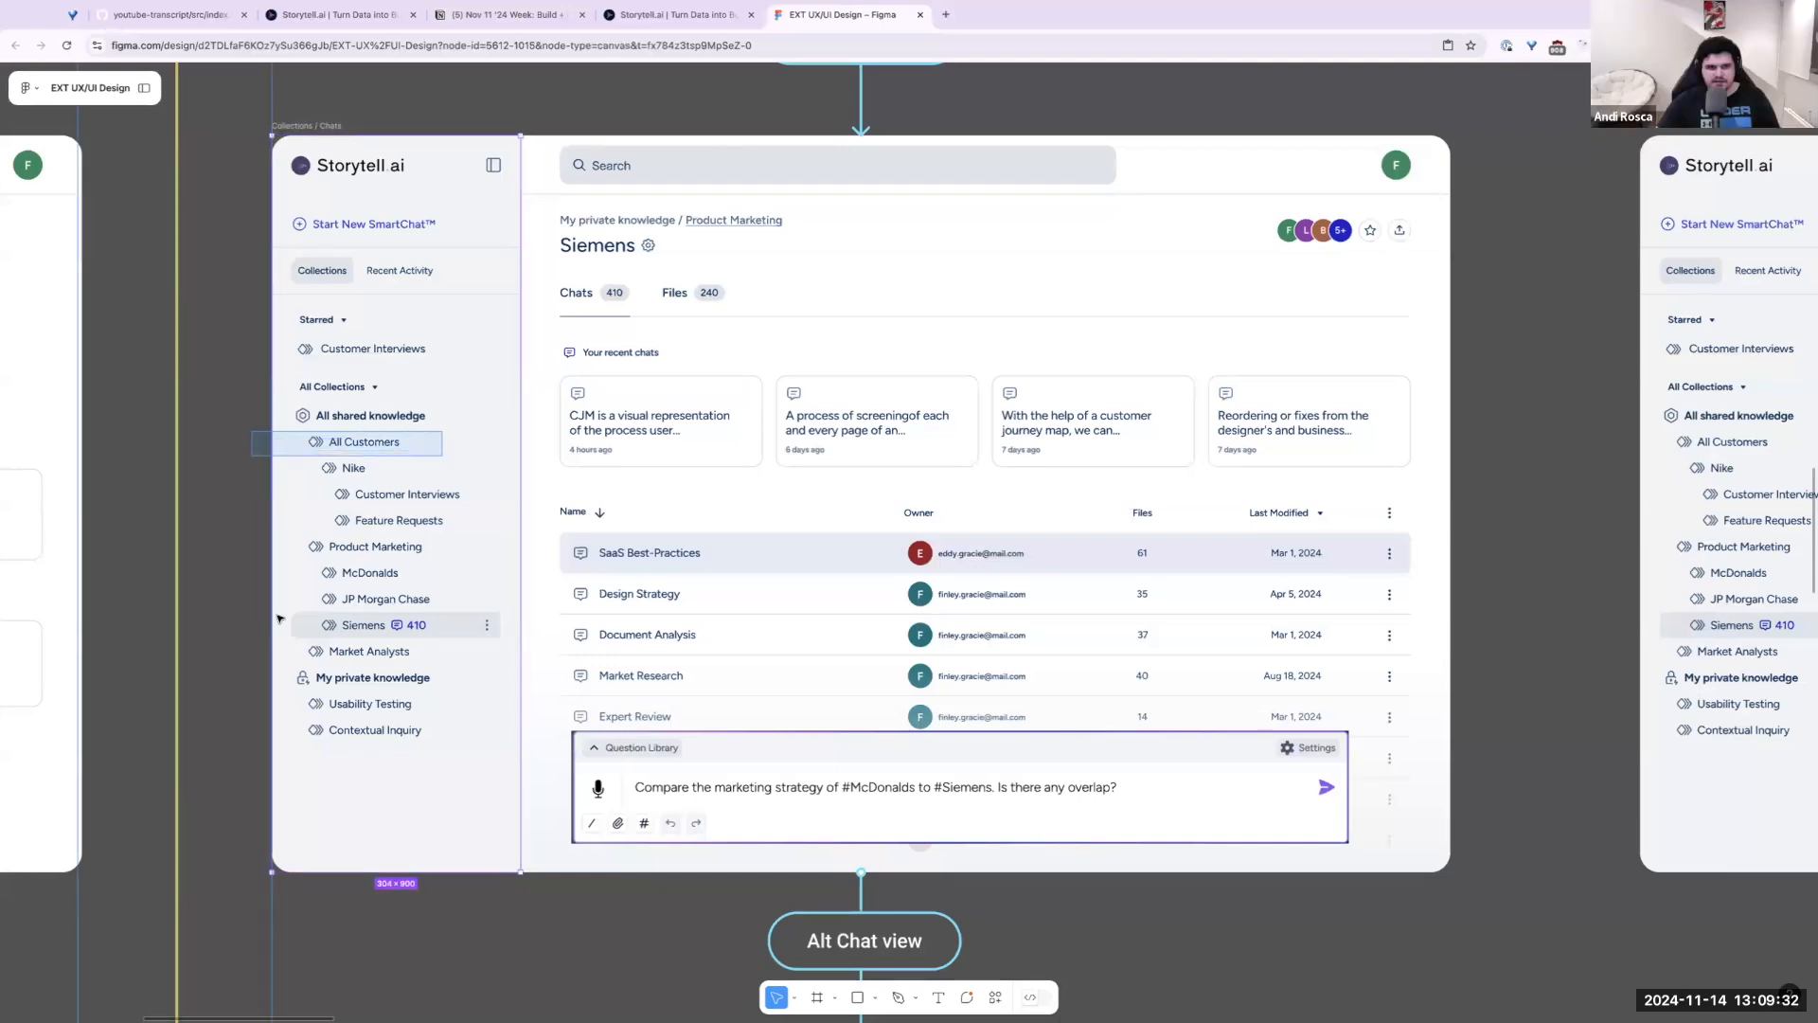
pyautogui.moveTo(253, 611); pyautogui.dragTo(327, 617)
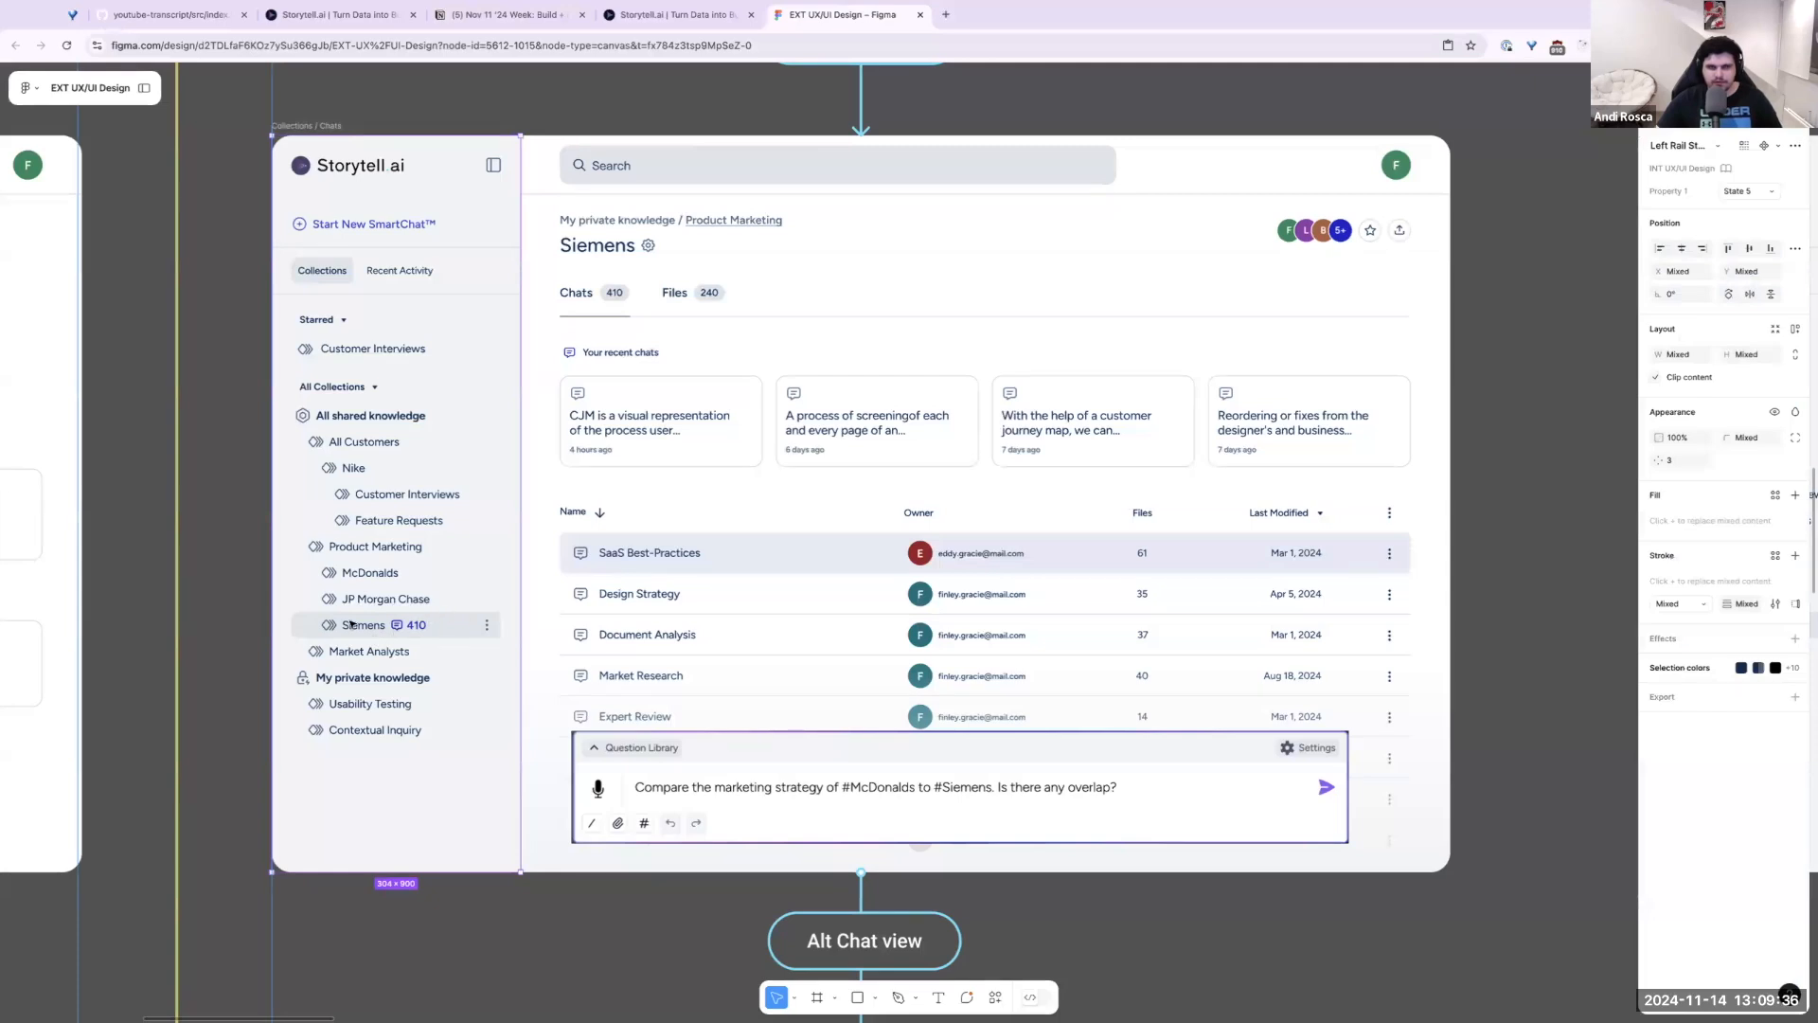
pyautogui.click(243, 555)
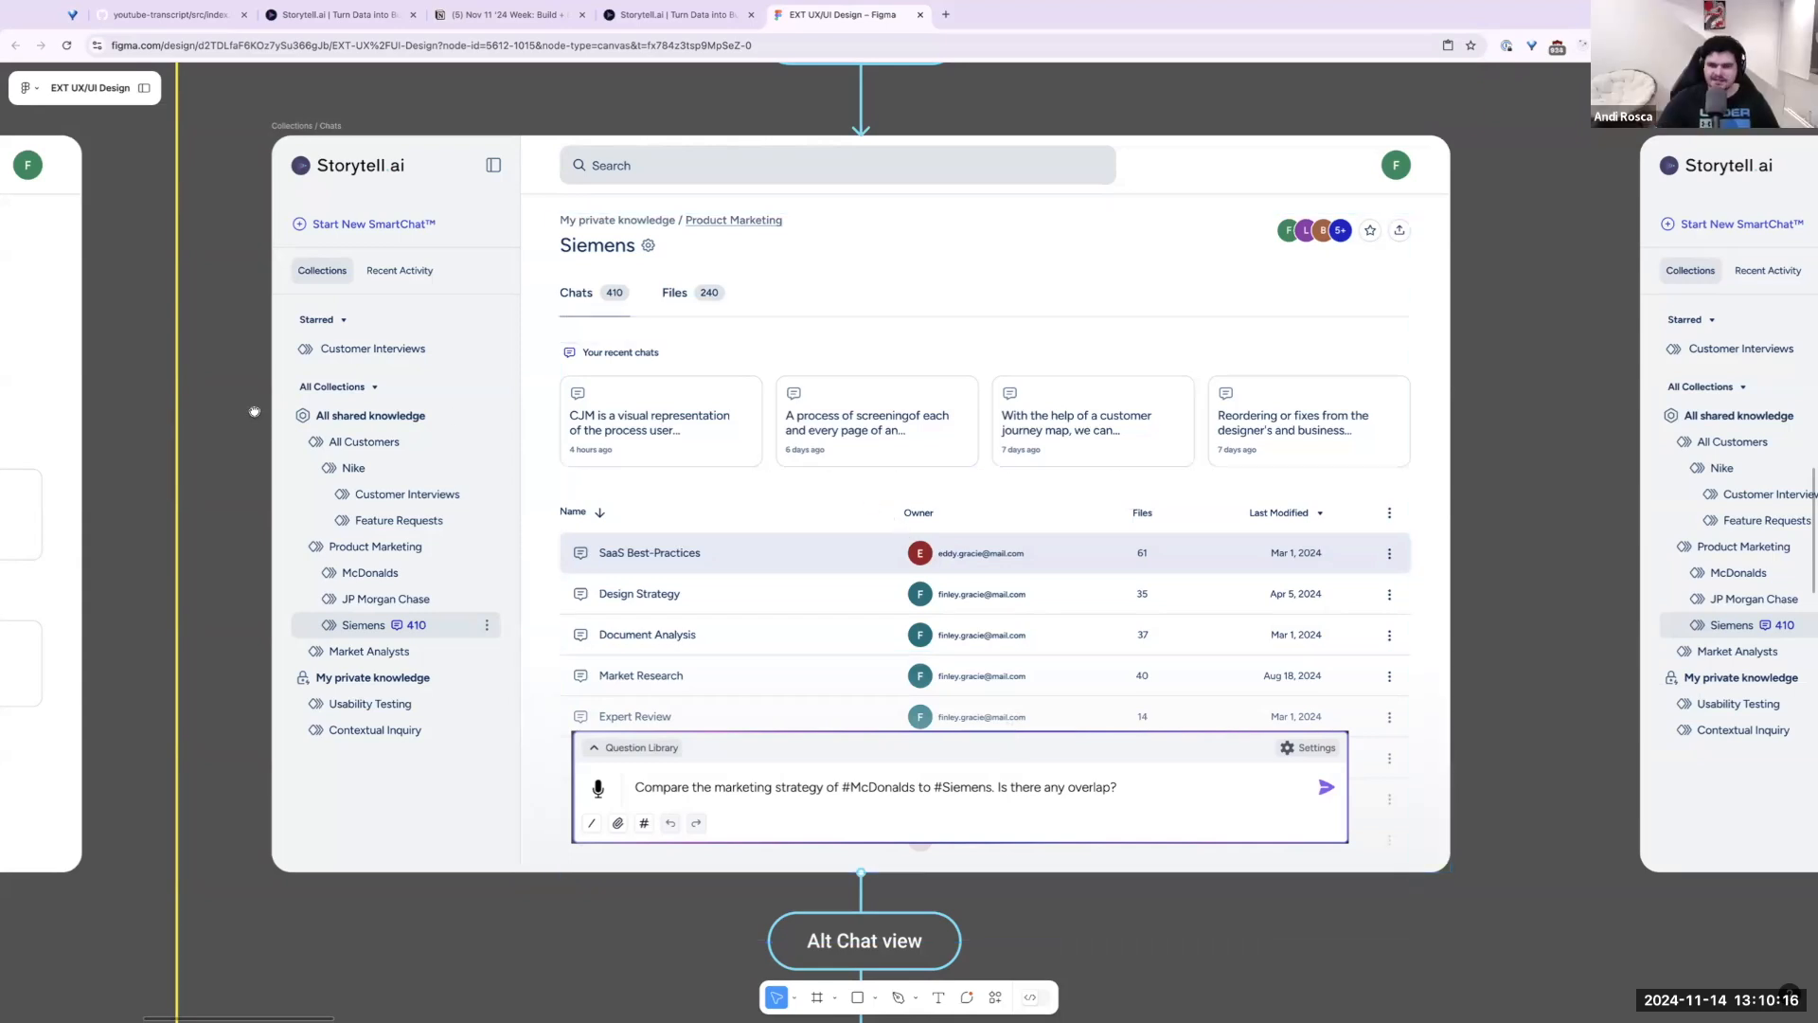
pyautogui.hscroll(-1, 251, 398)
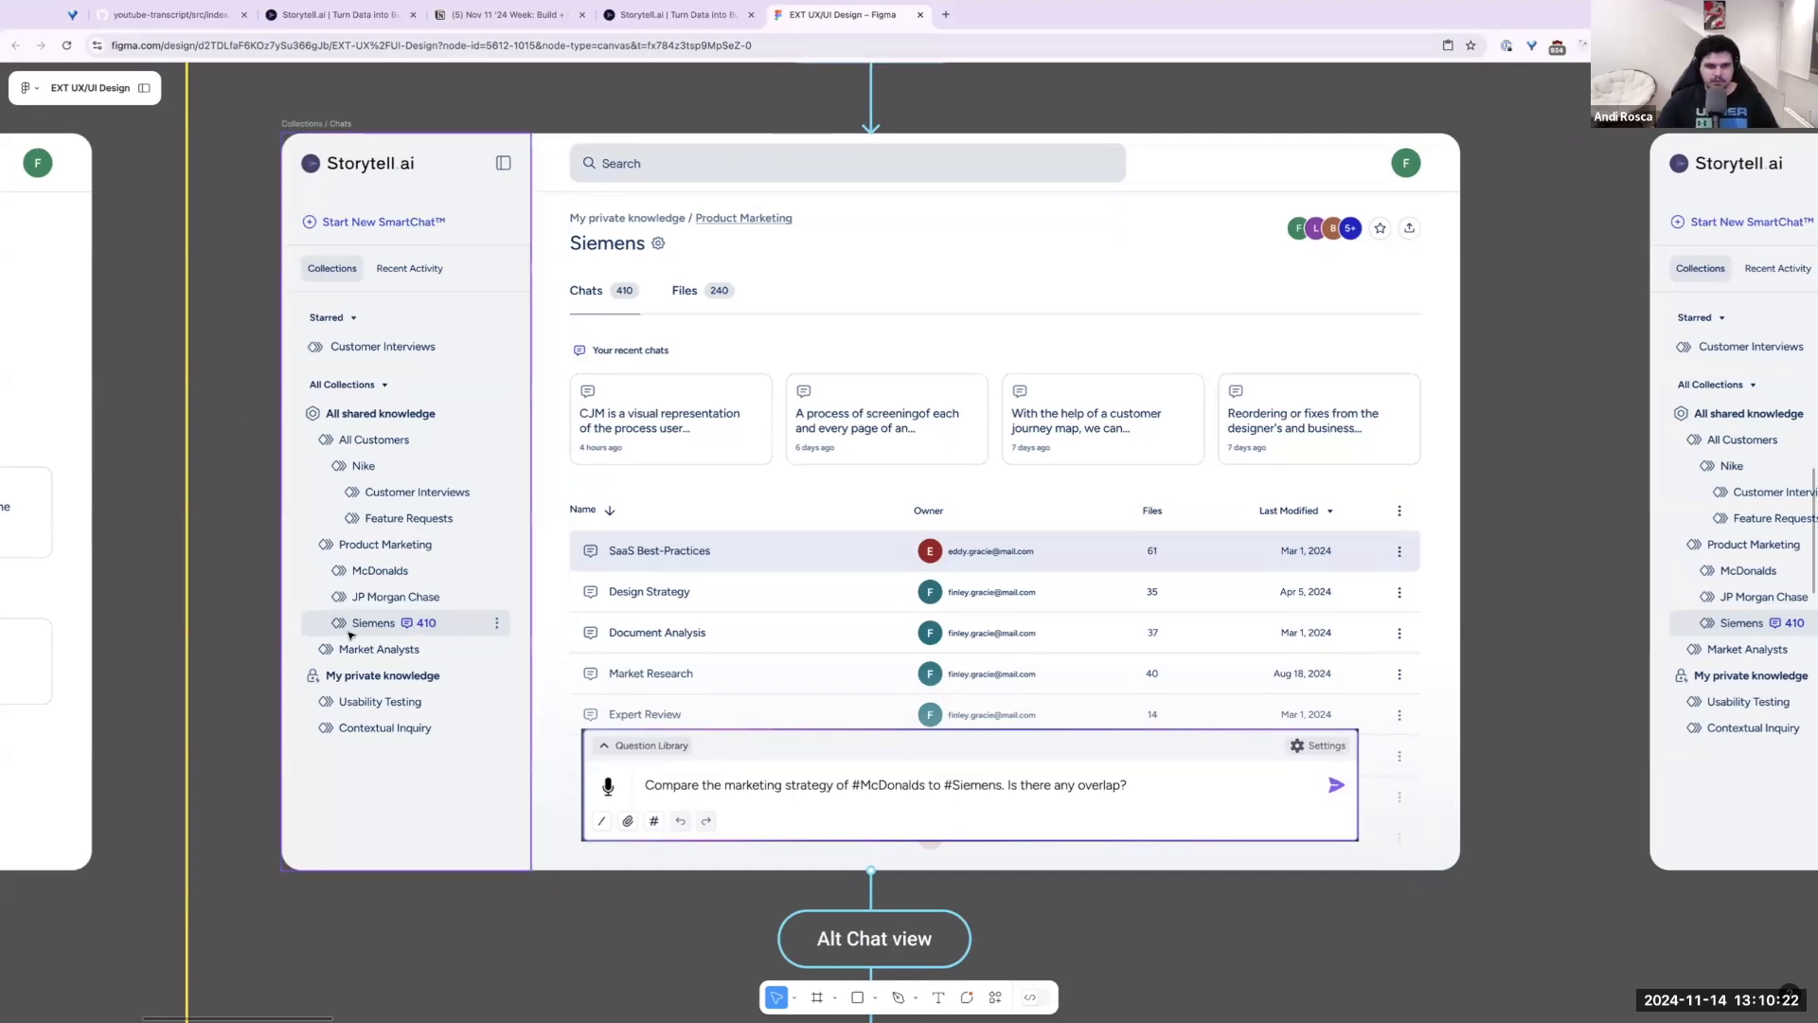
pyautogui.moveTo(237, 524); pyautogui.dragTo(515, 668)
pyautogui.press('Escape')
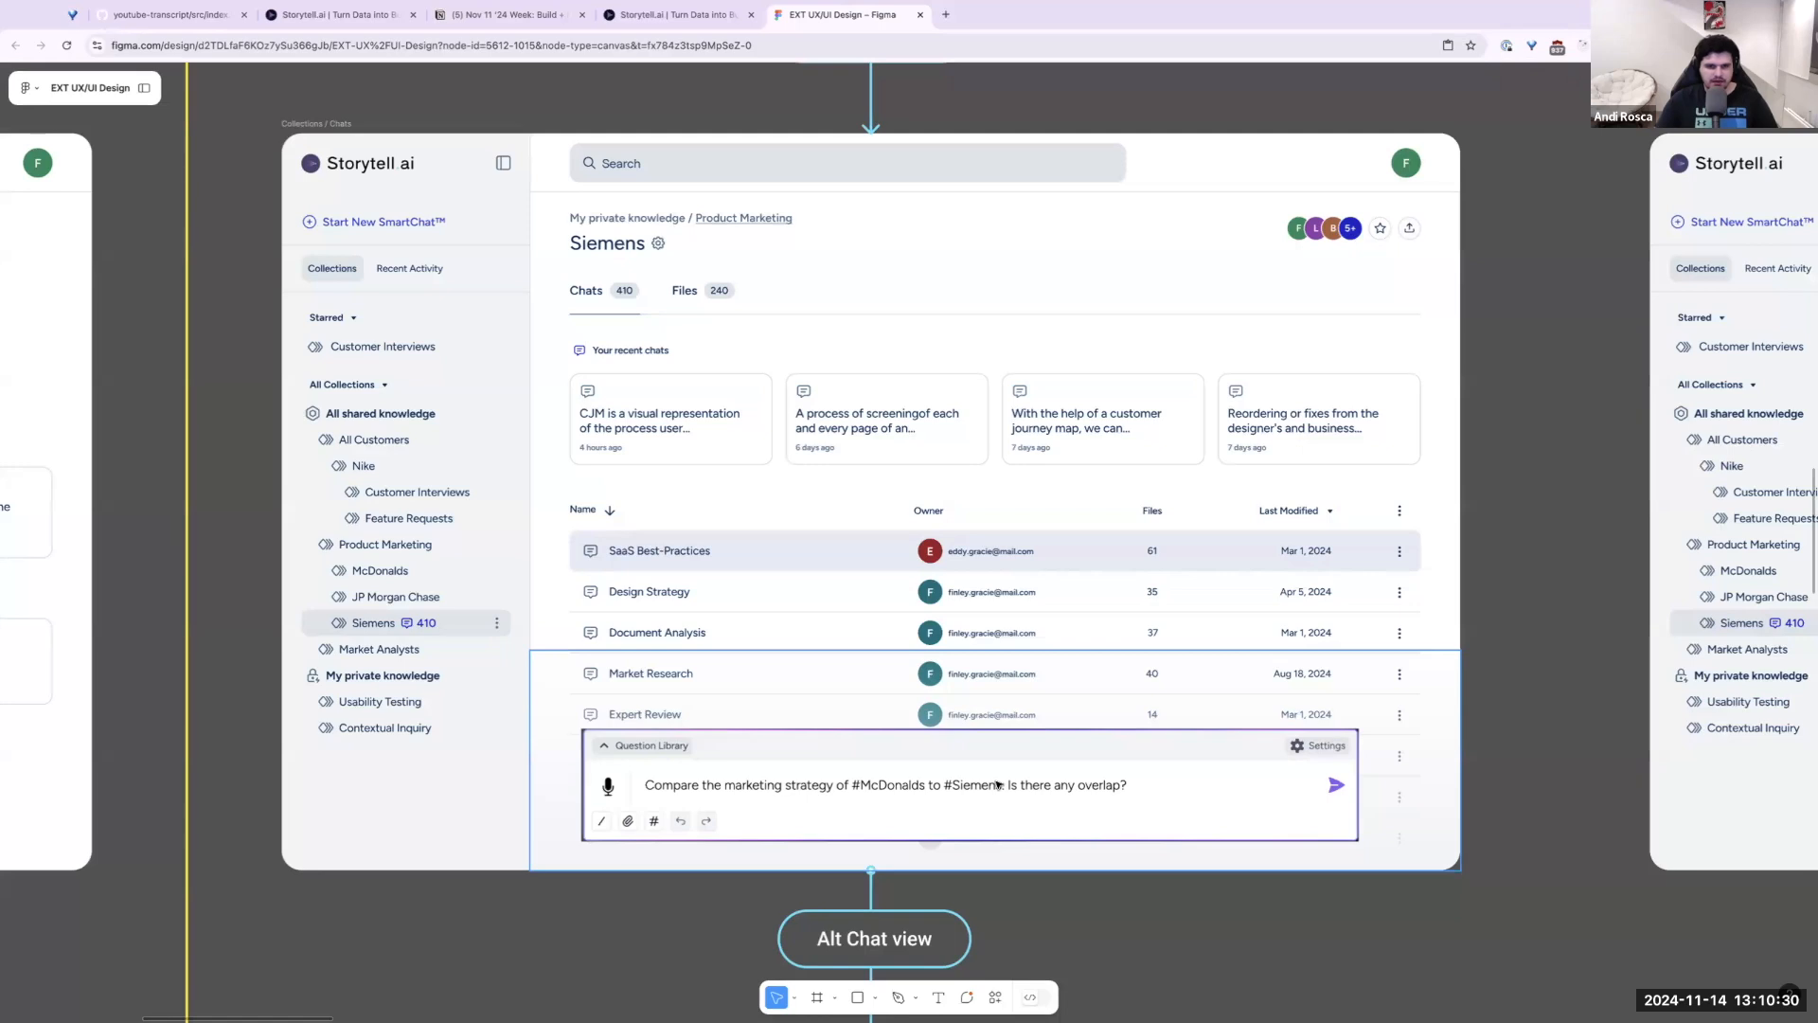
pyautogui.moveTo(558, 933); pyautogui.dragTo(1484, 702)
pyautogui.click(1484, 702)
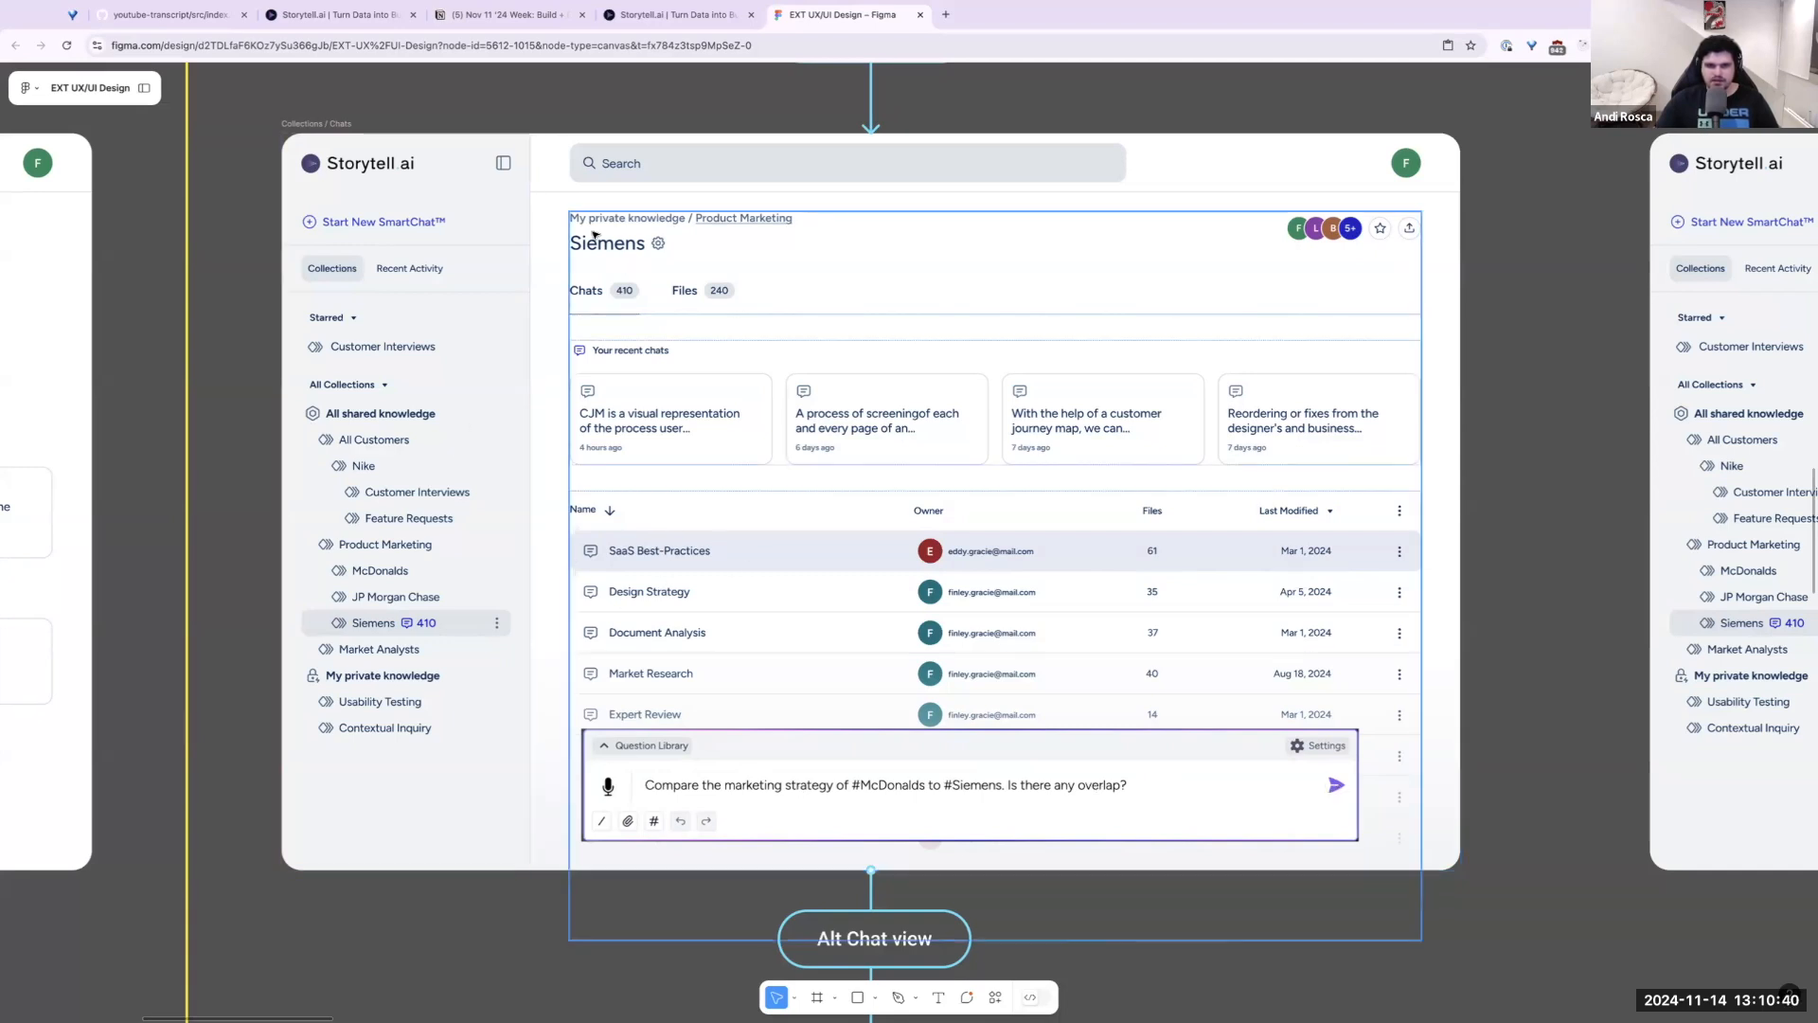
# Delete the row of collaborator avatars from the header of the SaaS Best-Practices screen below Alt Chat view, then clear the selection.
pyautogui.scroll(-9, 793, 619)
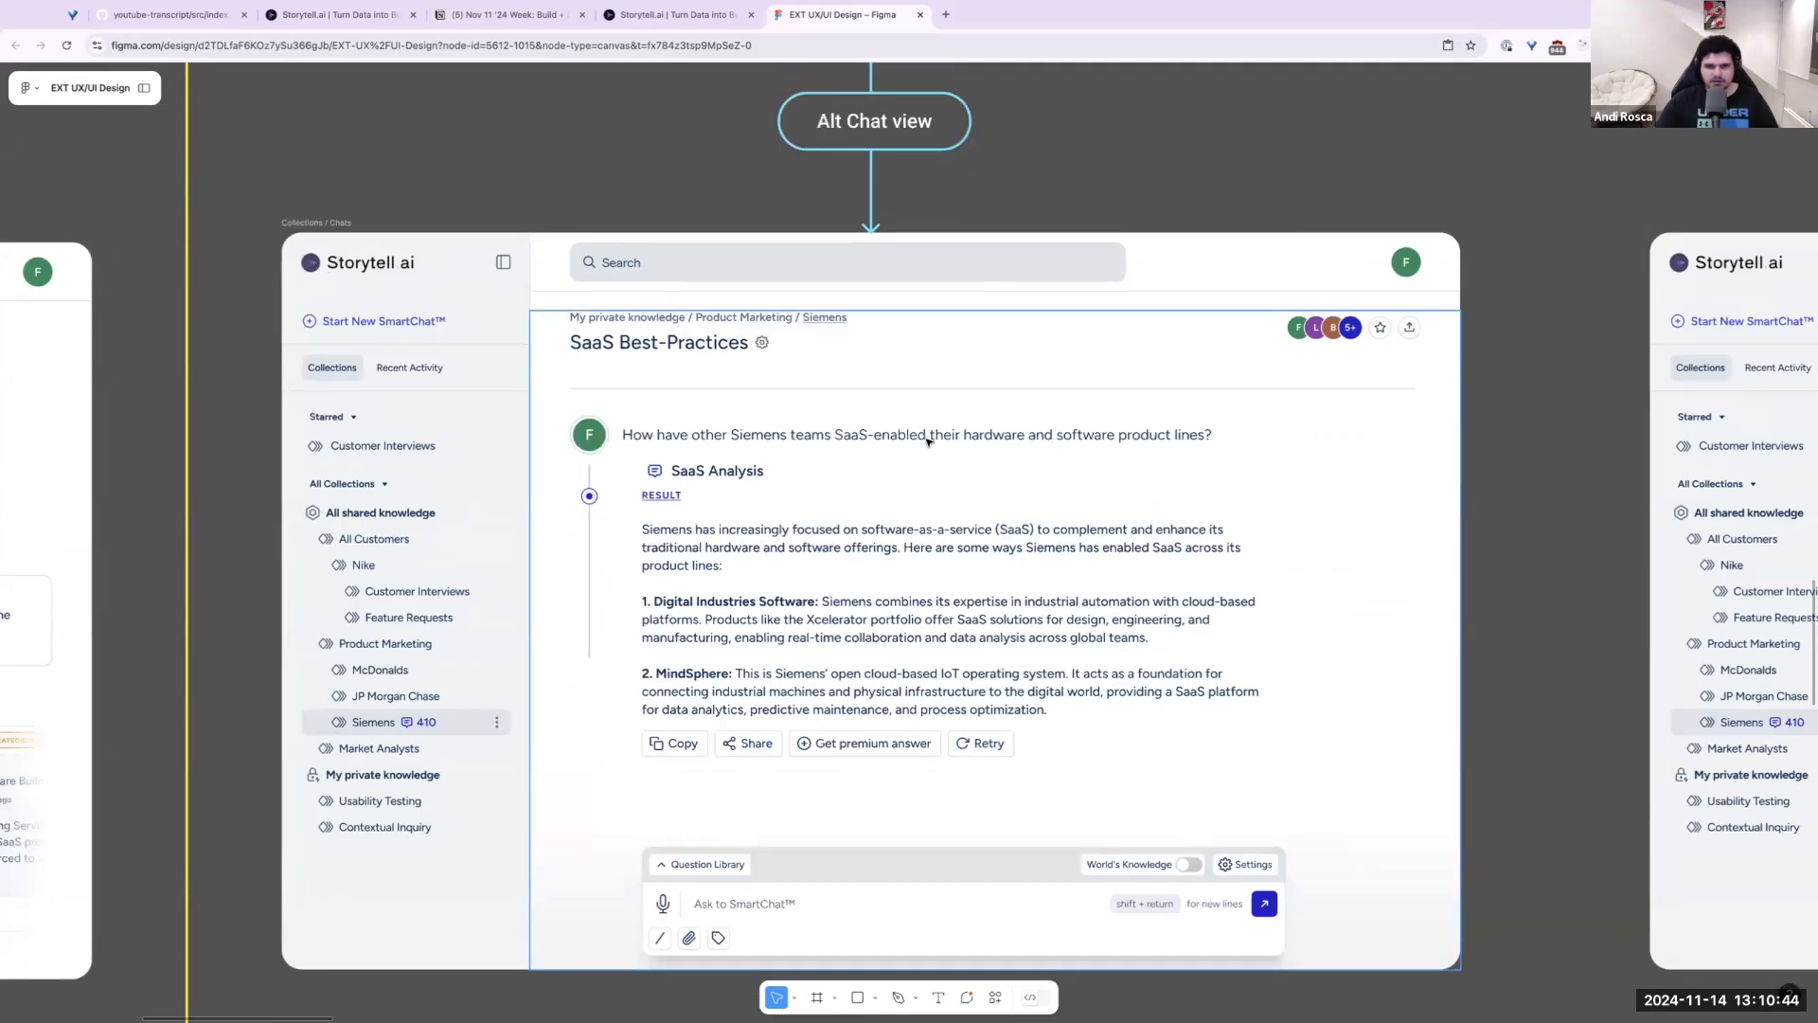
pyautogui.scroll(4, 851, 473)
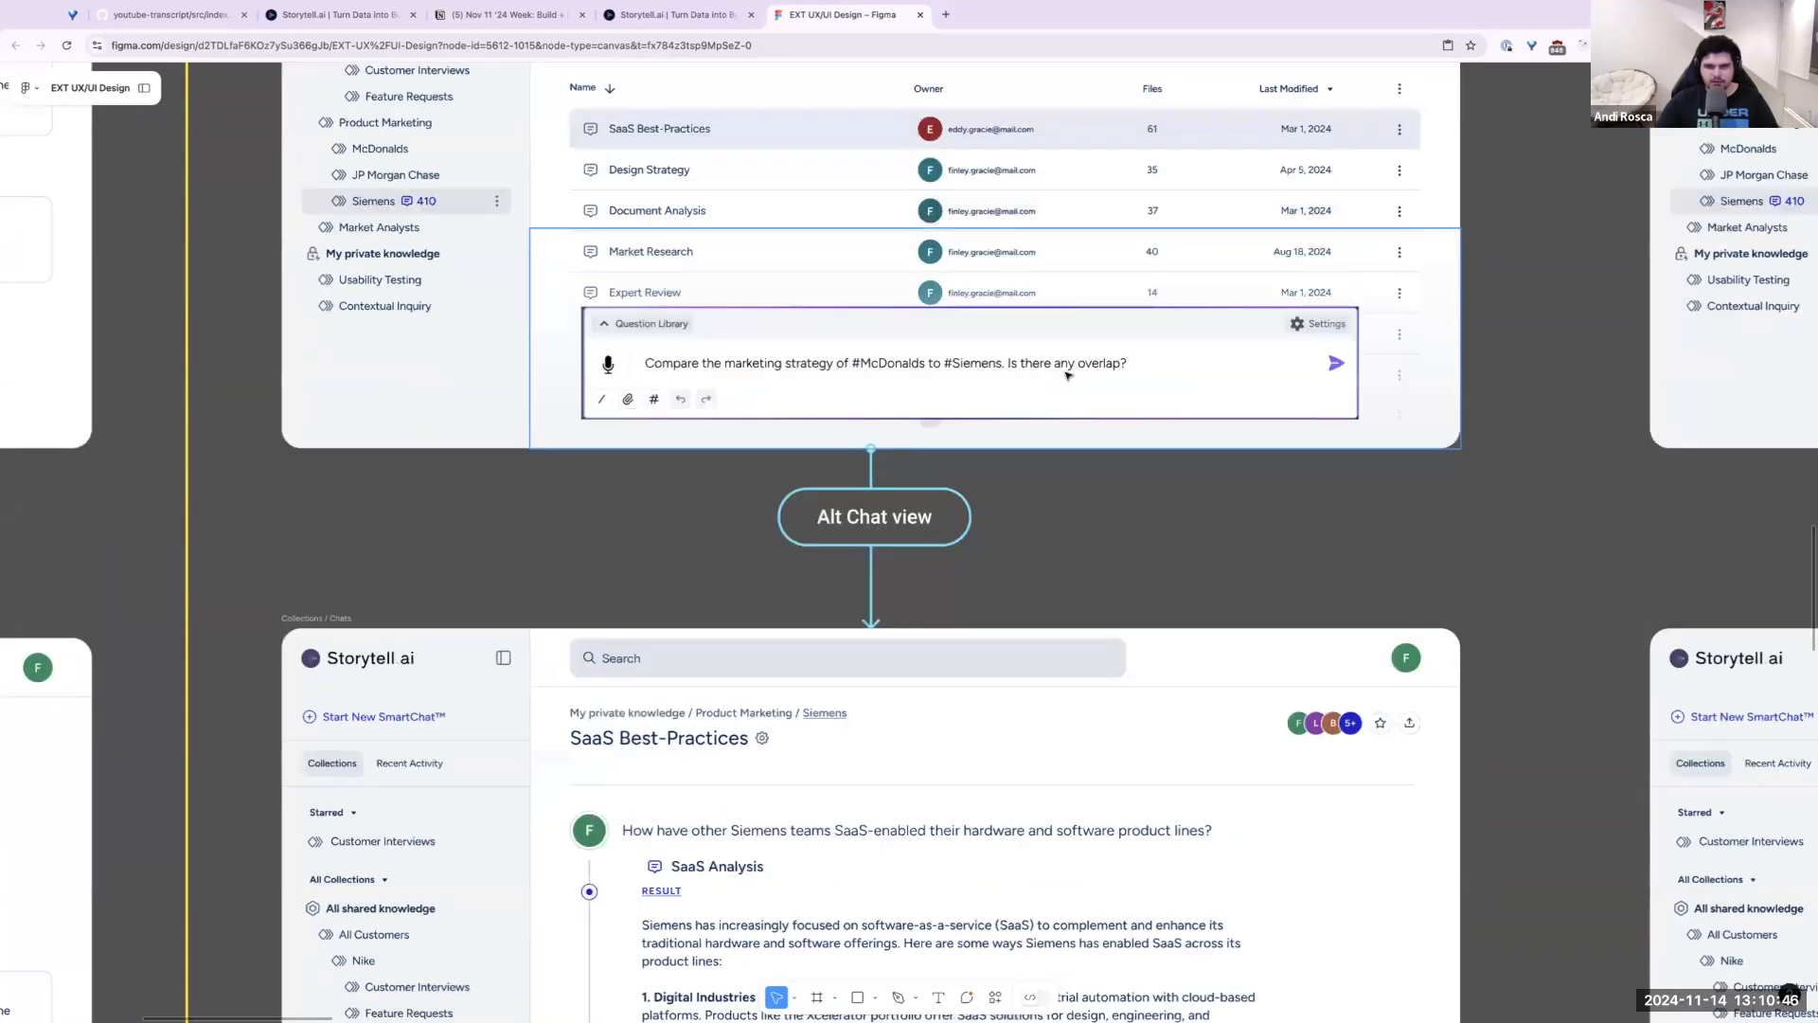
pyautogui.scroll(-2, 1070, 388)
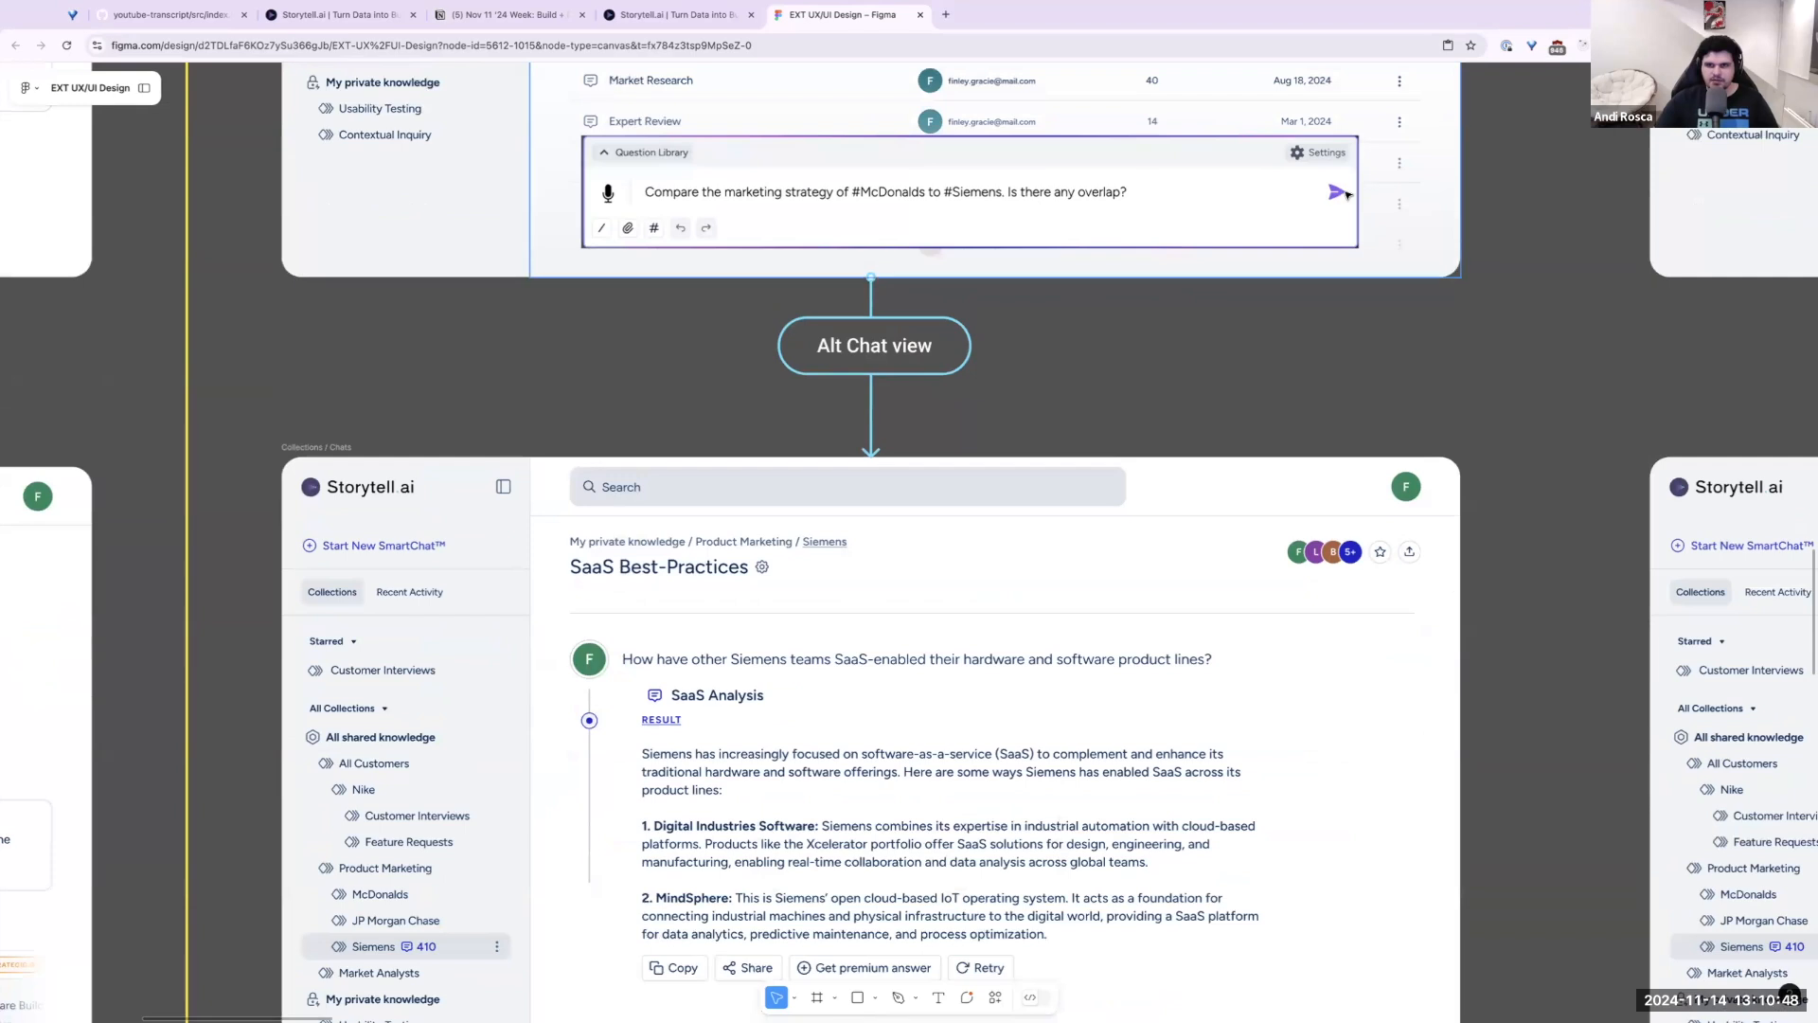
pyautogui.scroll(-3, 1137, 379)
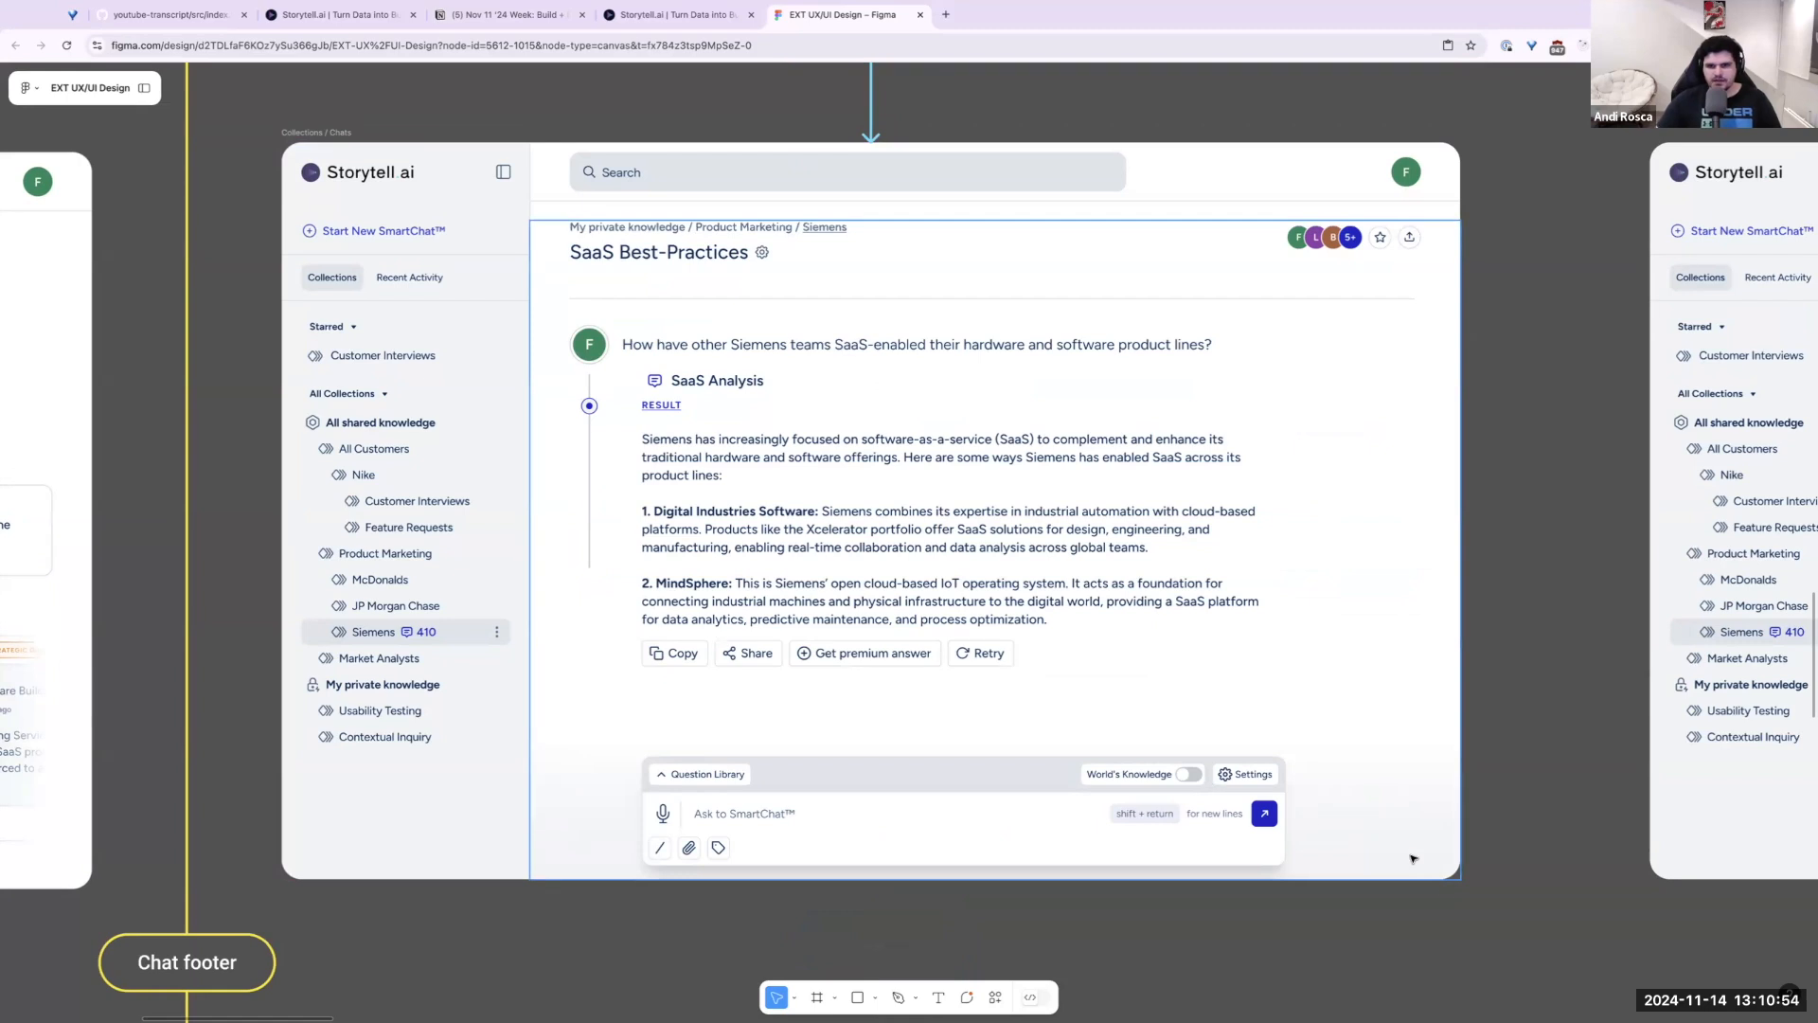
pyautogui.click(1354, 239)
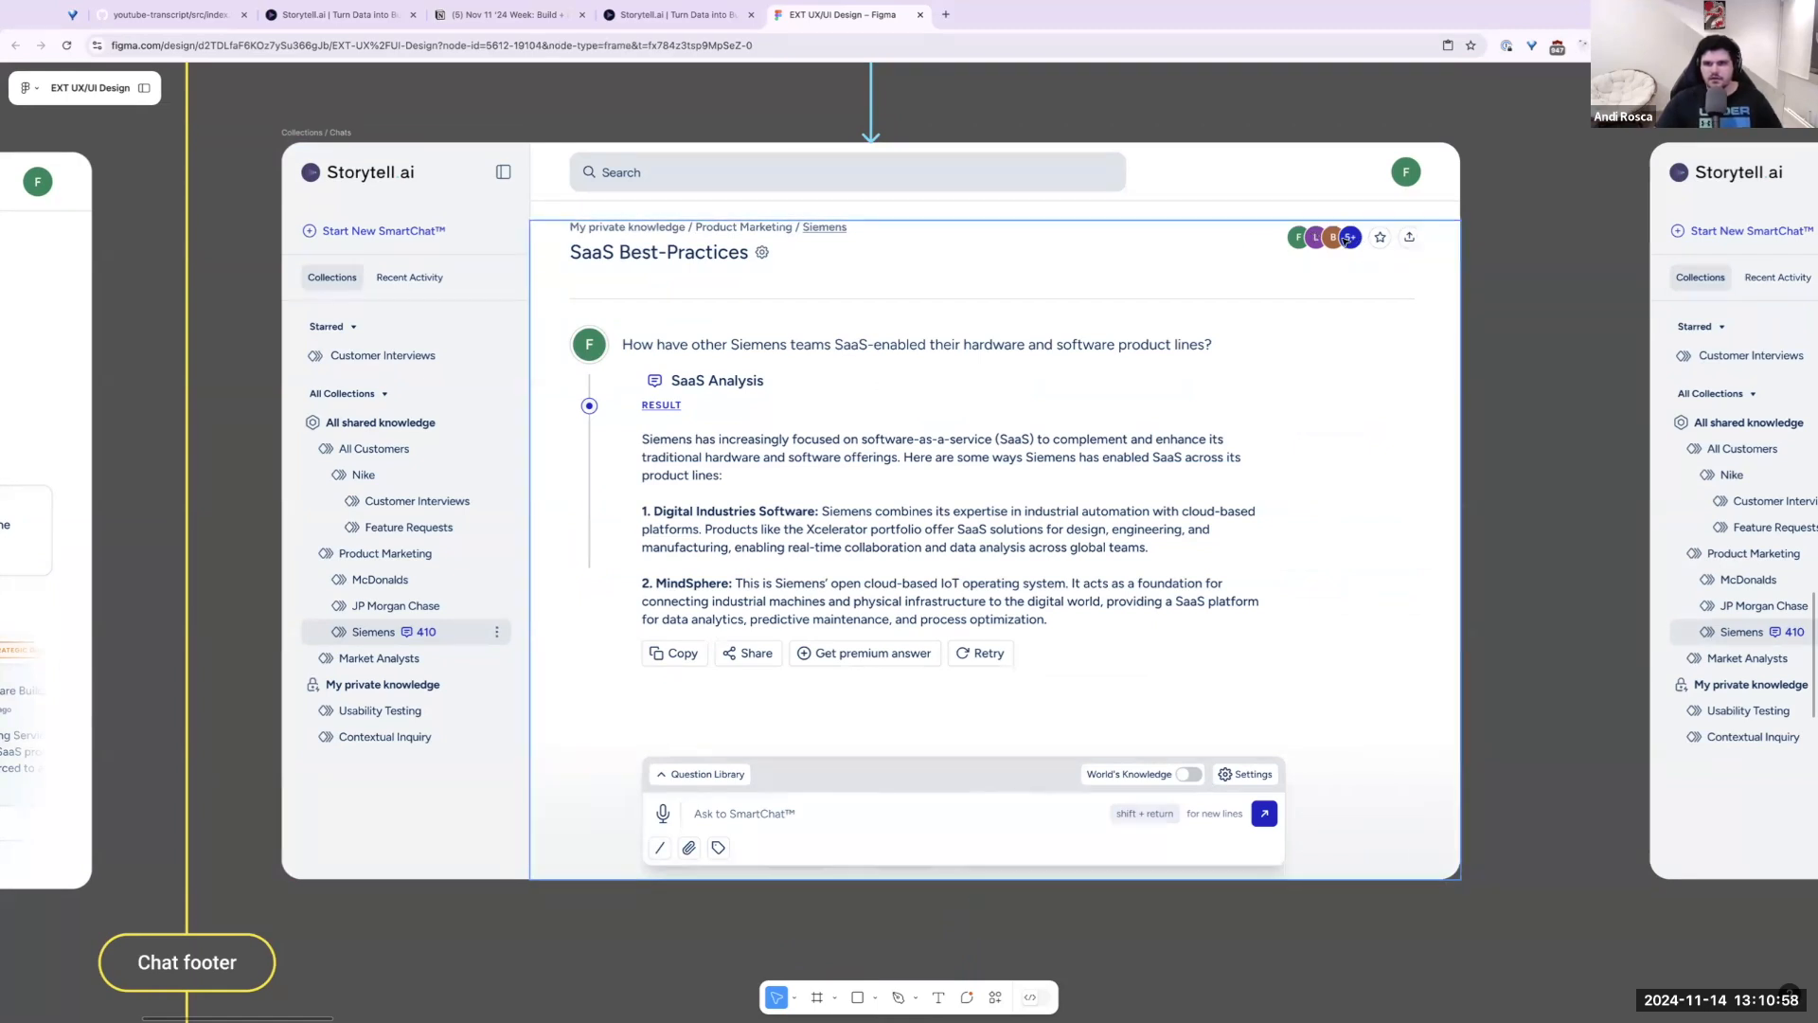
pyautogui.keyDown('super'); pyautogui.click(1354, 241); pyautogui.keyUp('super')
pyautogui.moveTo(1275, 220); pyautogui.dragTo(1360, 251)
pyautogui.press('Delete')
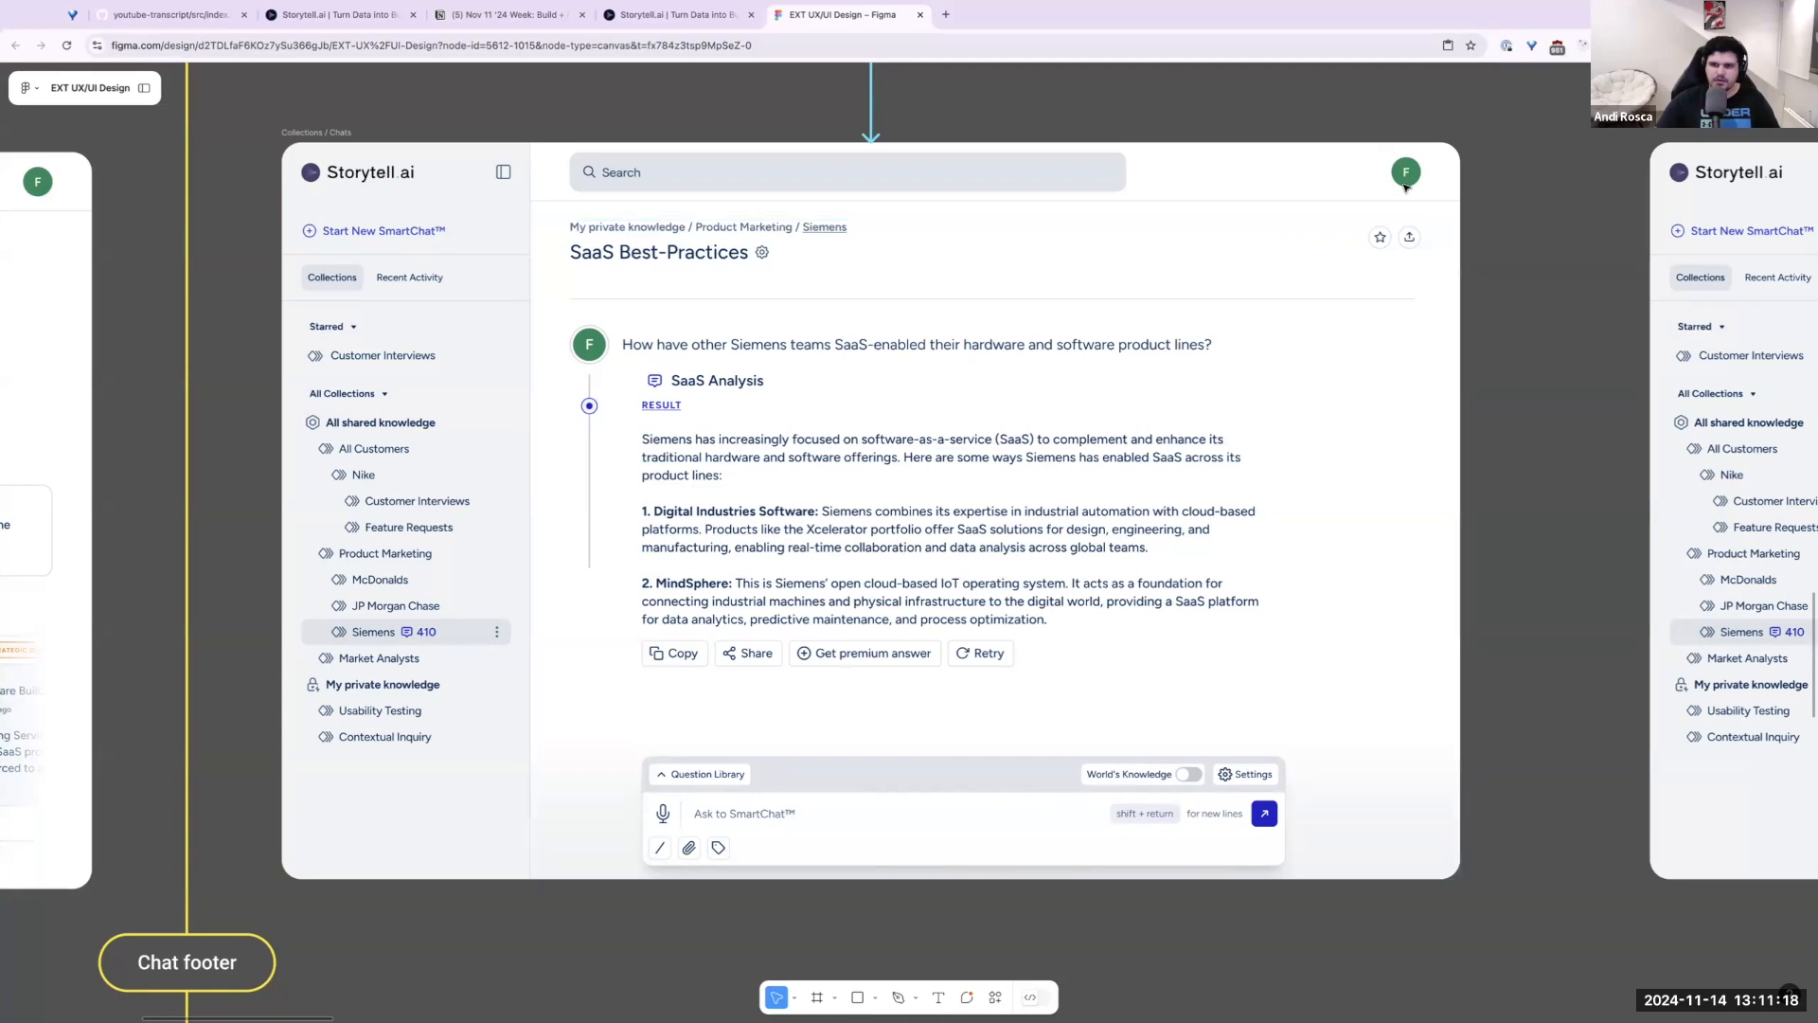
pyautogui.click(1415, 239)
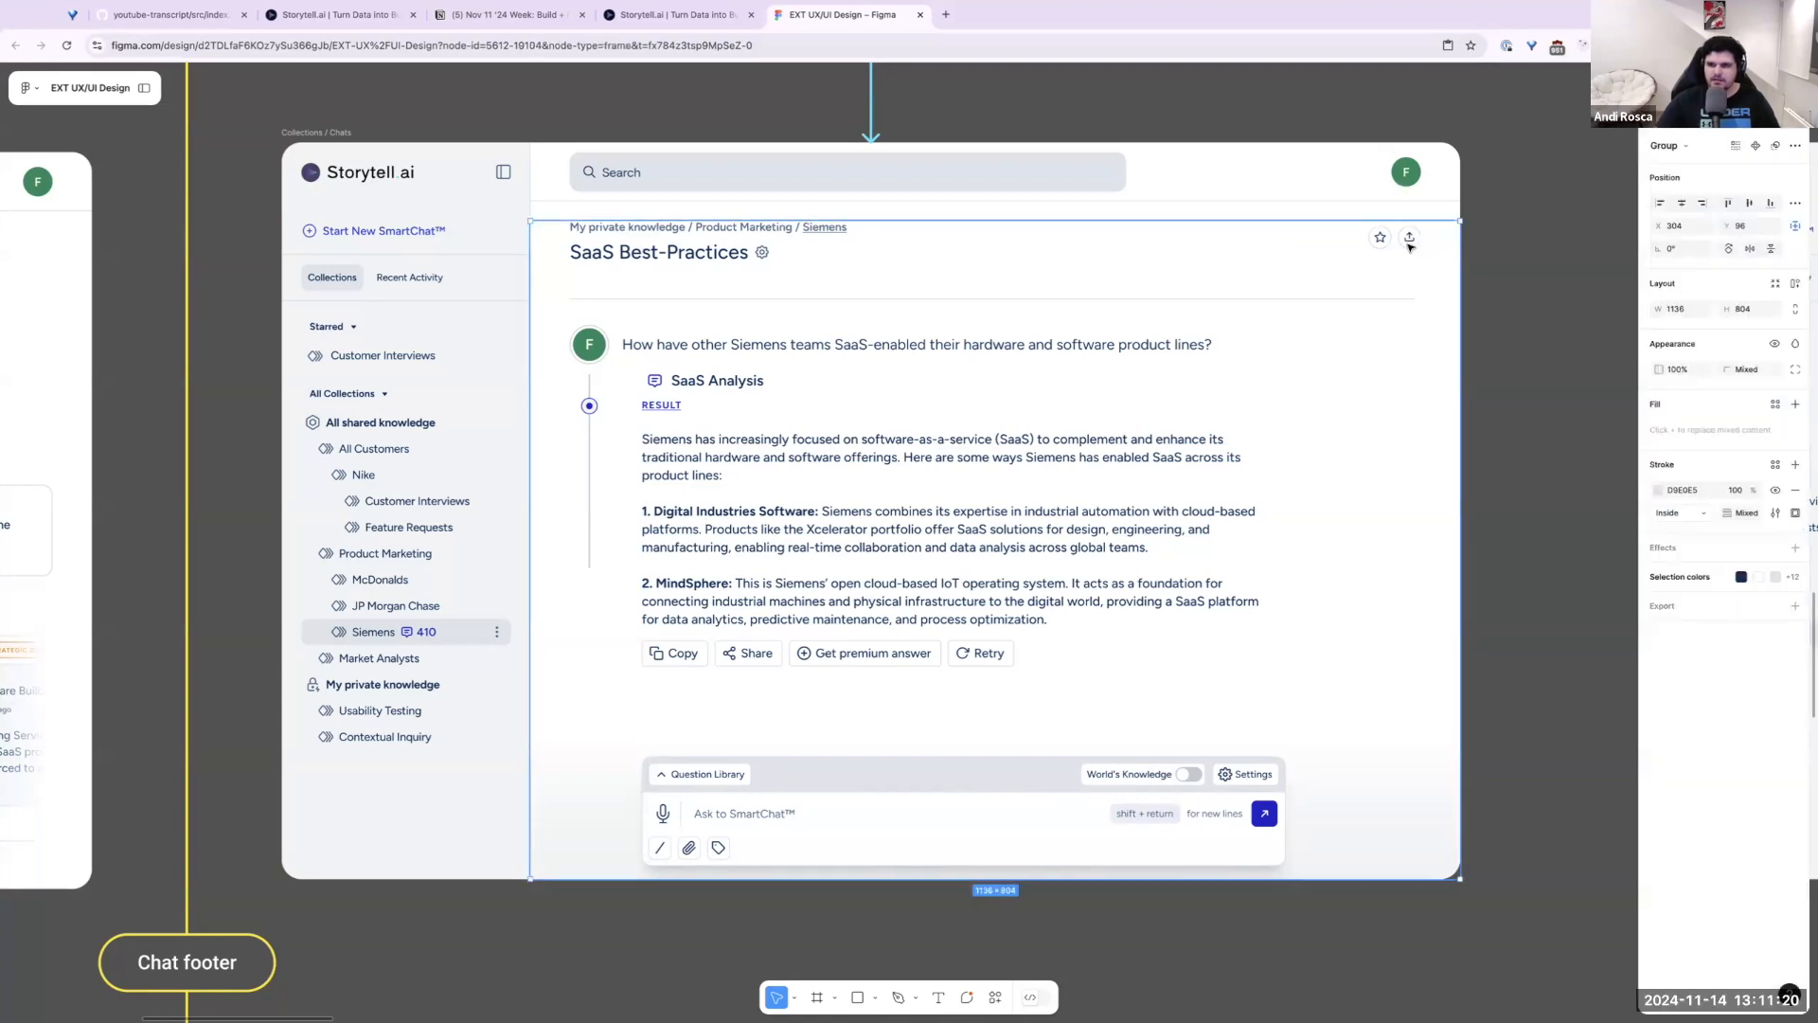
pyautogui.click(1486, 250)
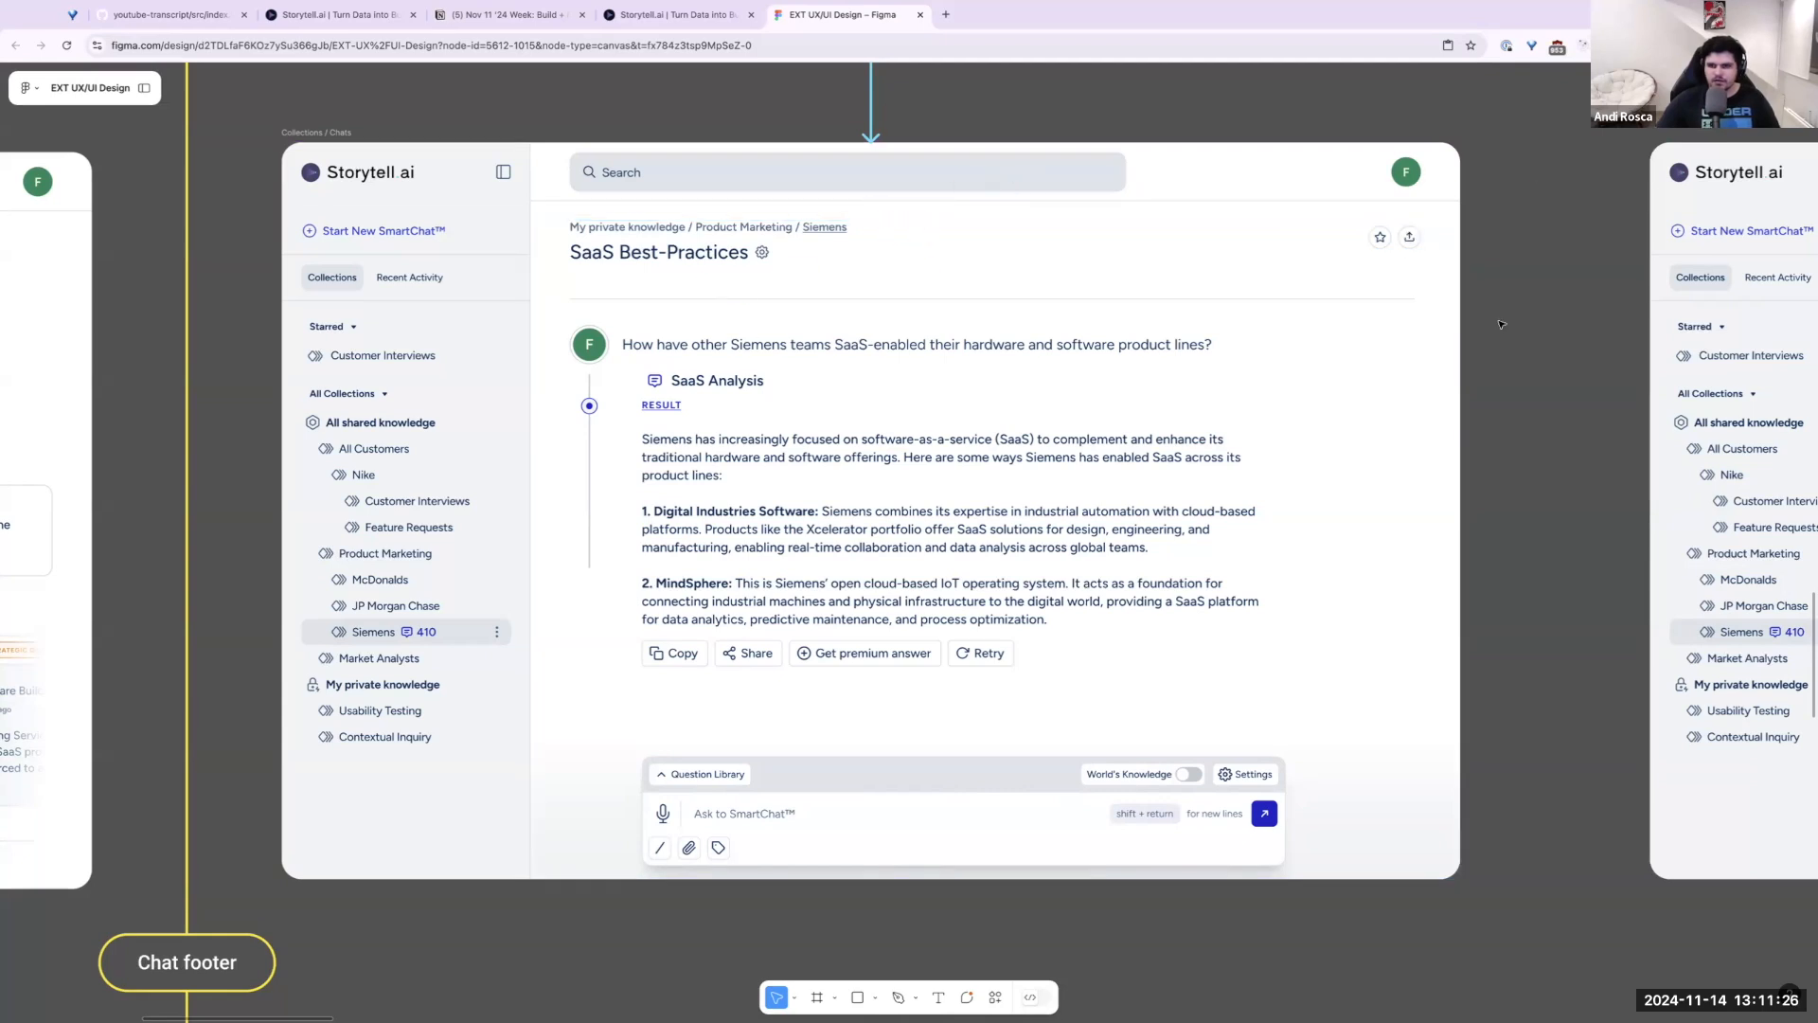
pyautogui.scroll(1, 1534, 308)
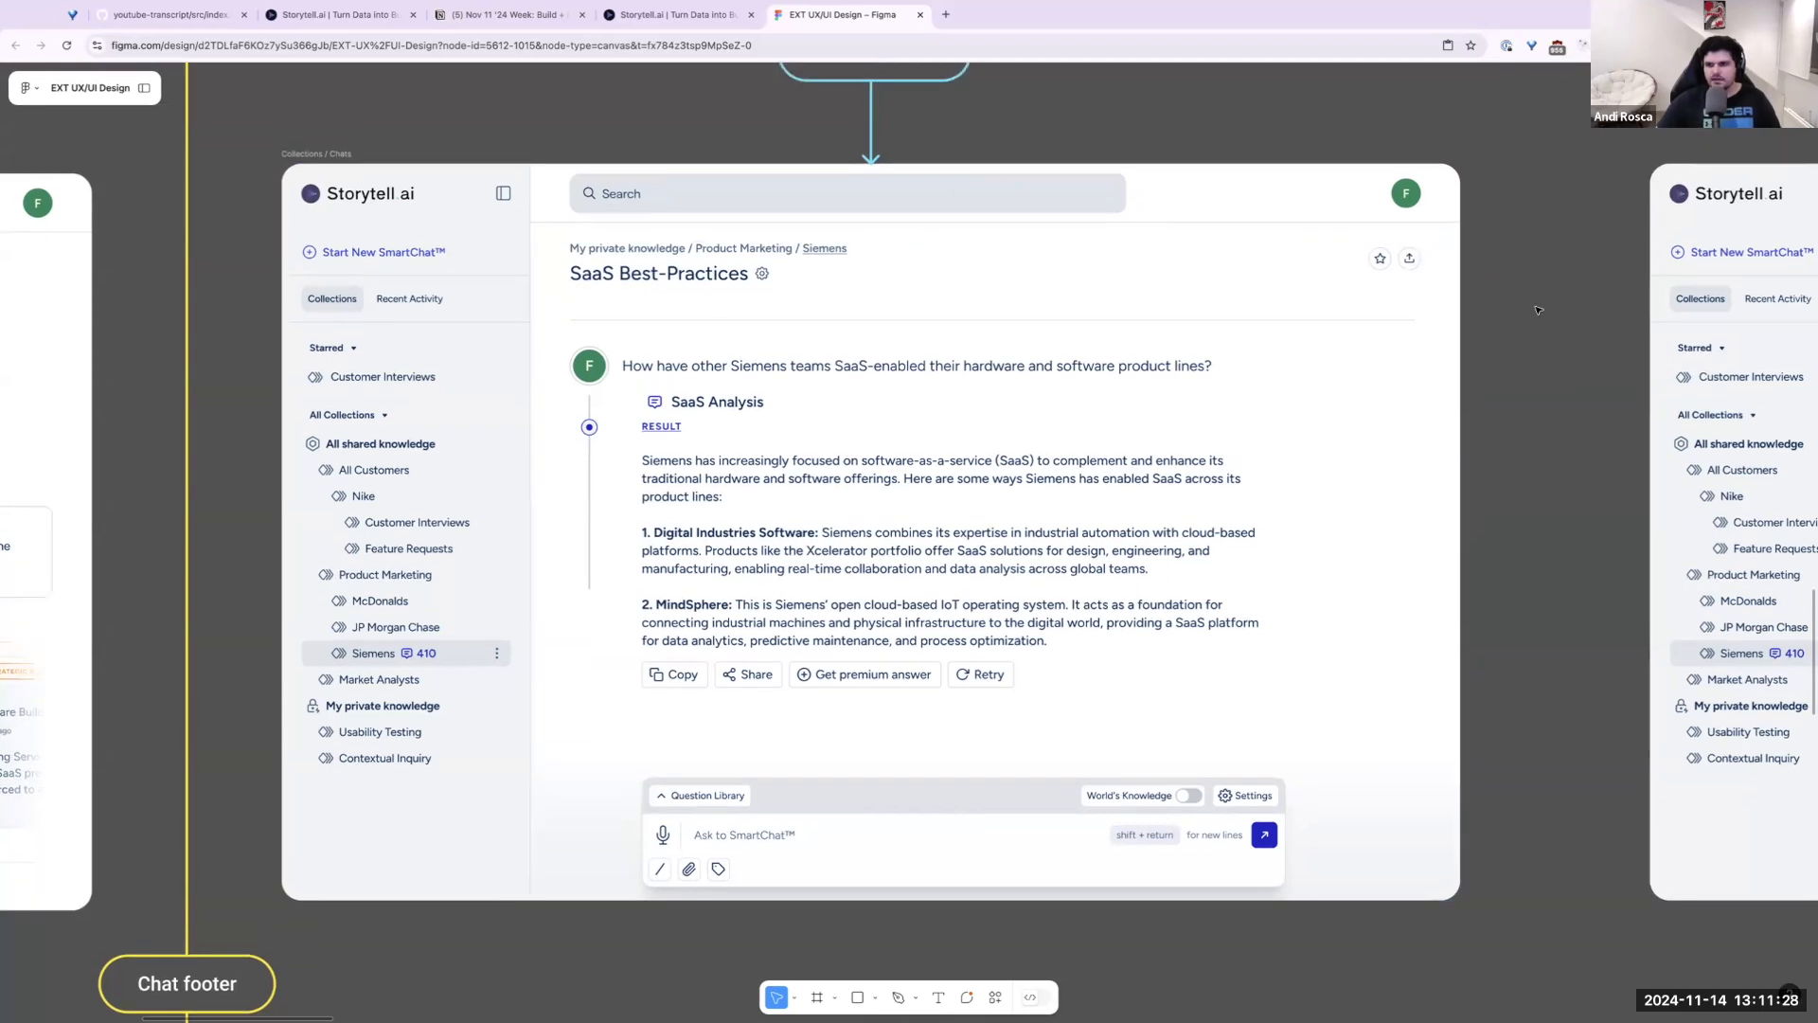
pyautogui.scroll(-1, 1534, 308)
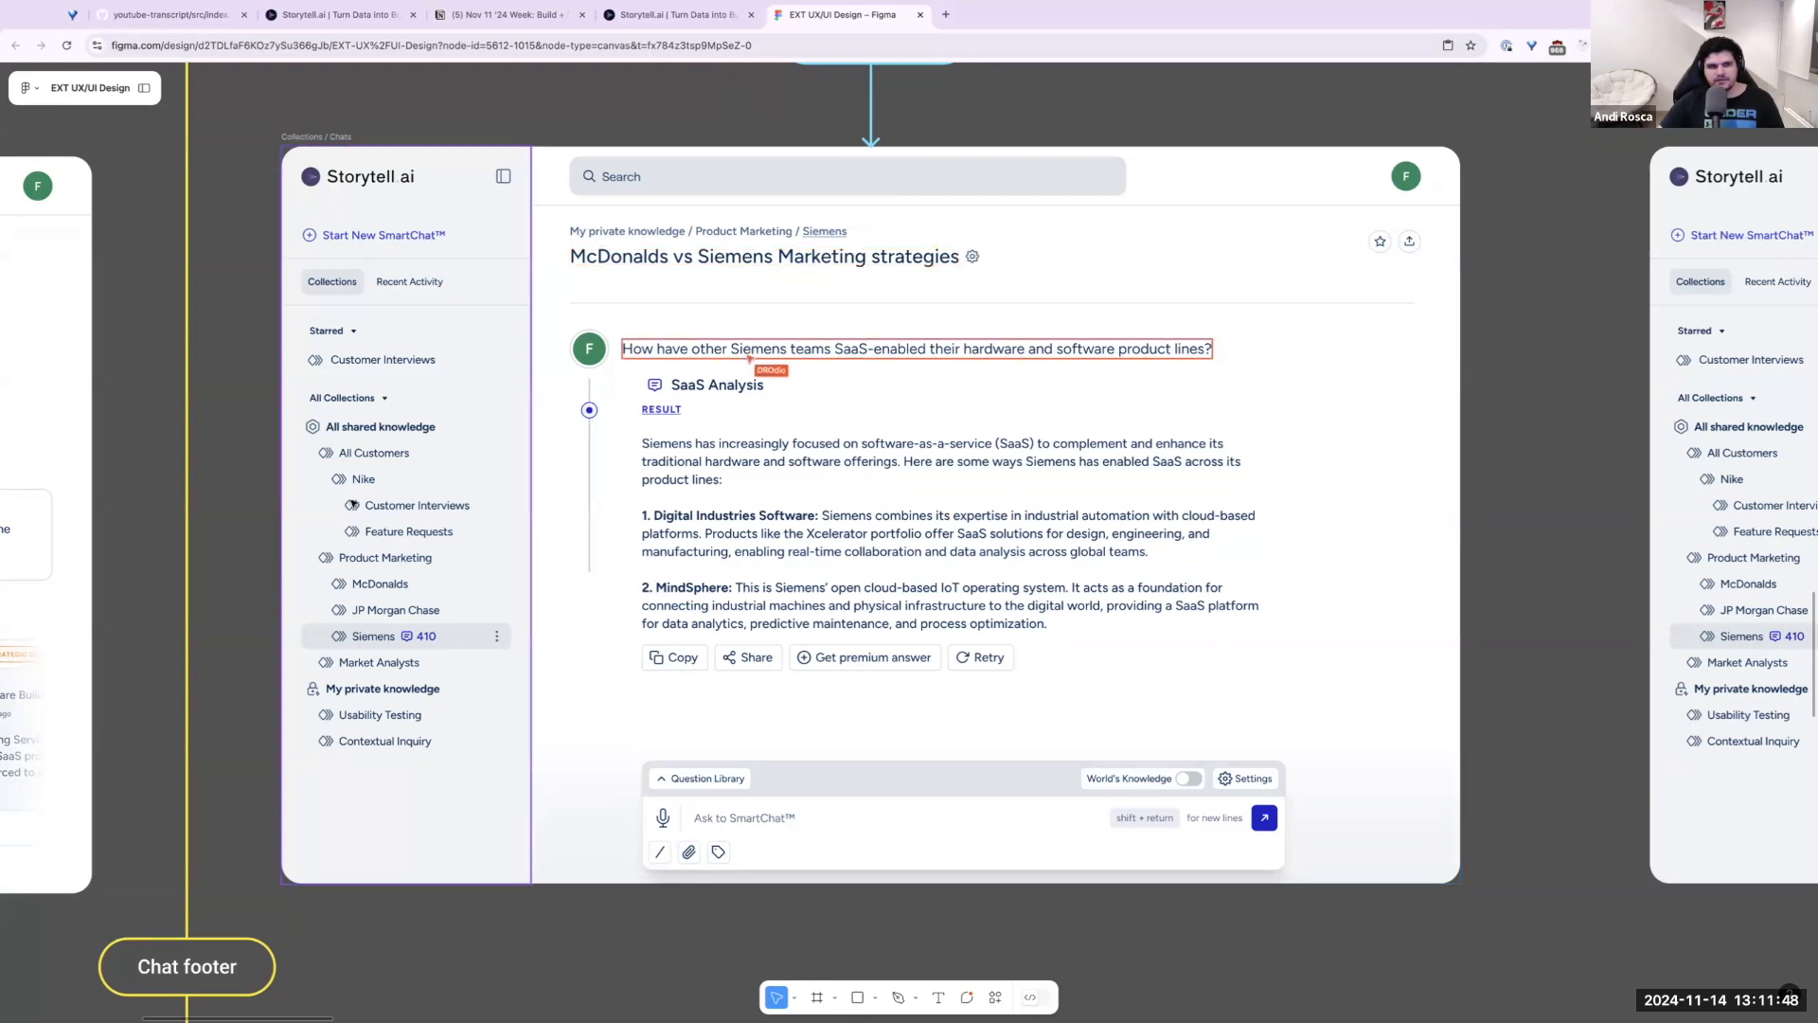
pyautogui.click(291, 479)
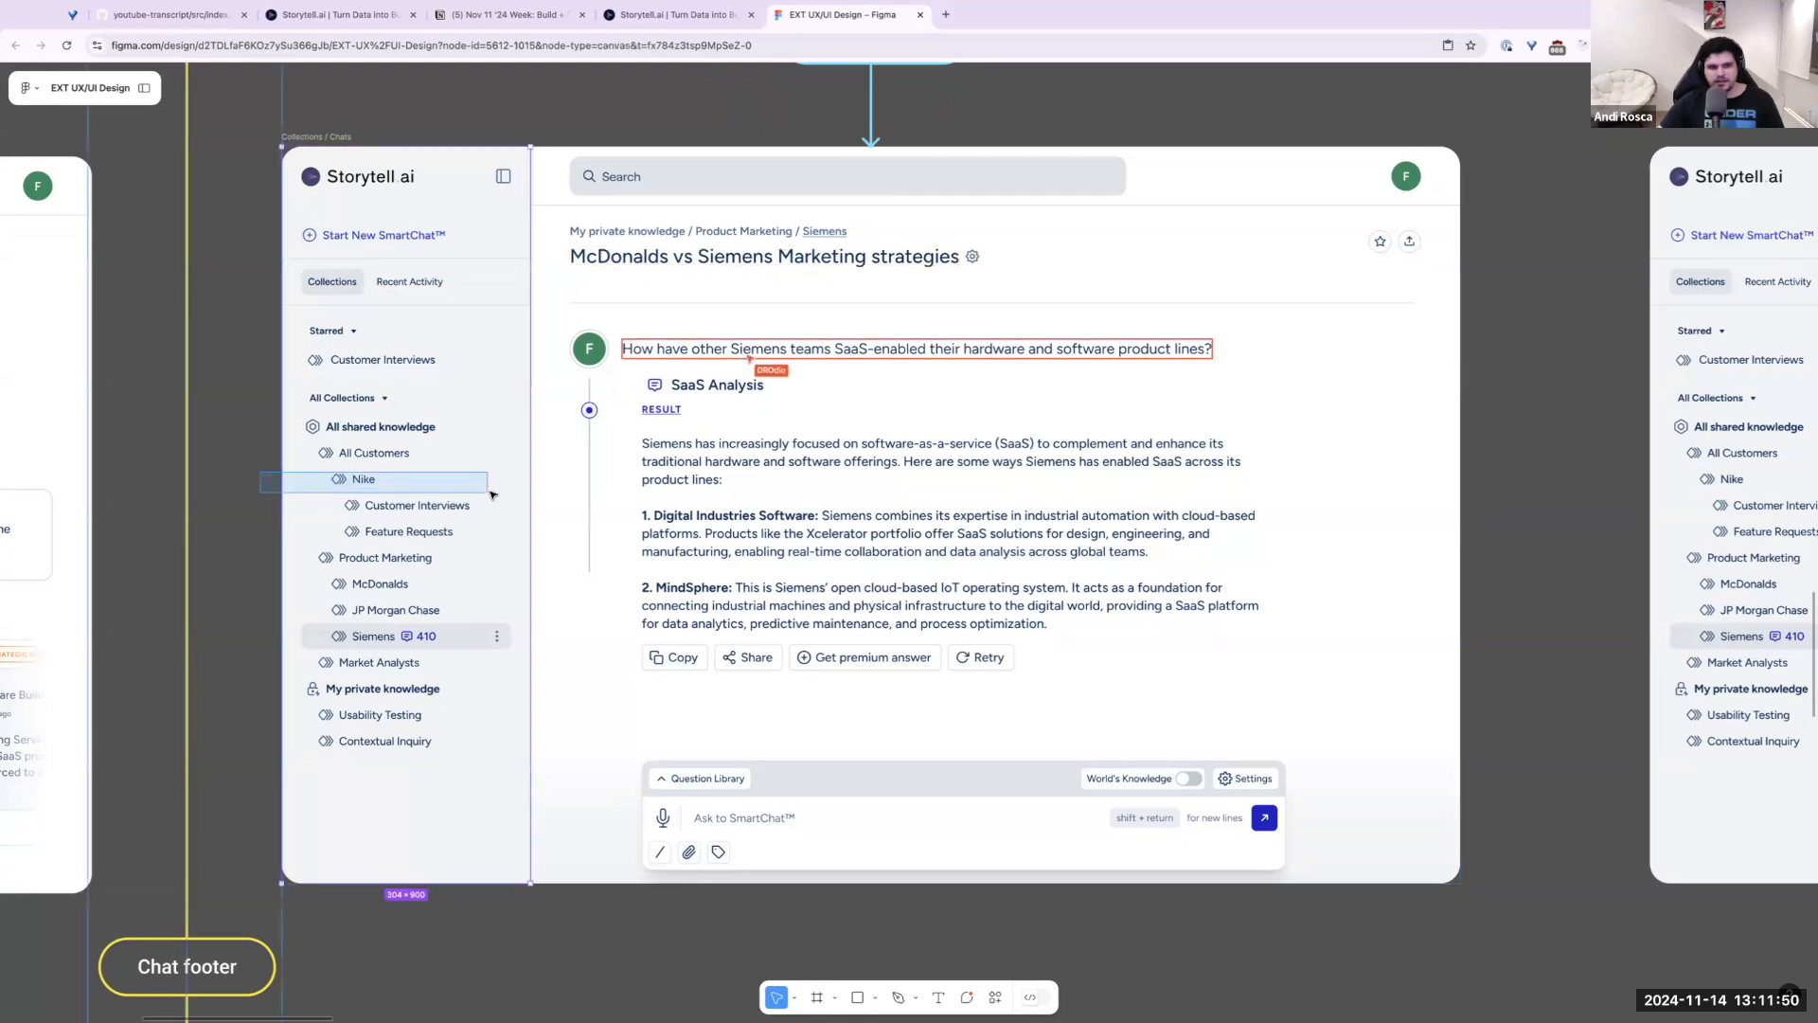
pyautogui.moveTo(491, 493); pyautogui.dragTo(493, 494)
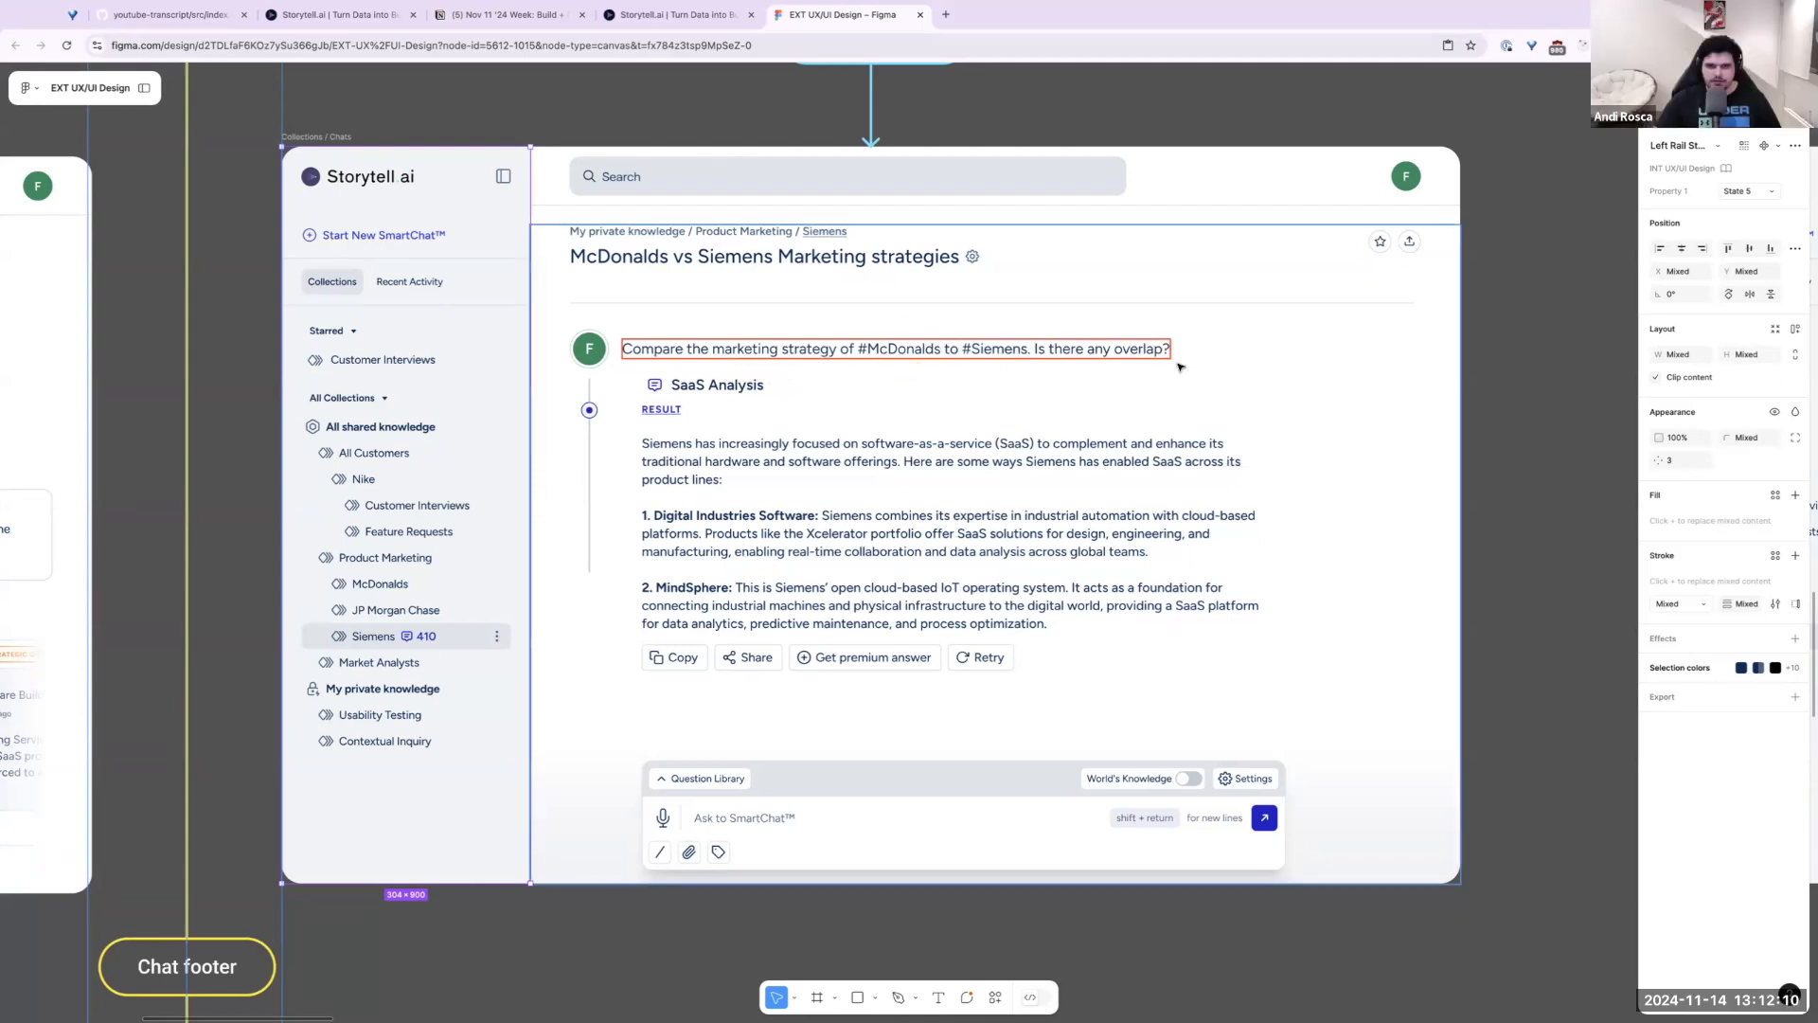
# Find the Invite to collection screen under Add collaborator by team and examine its Full access and Limited access teams.
pyautogui.scroll(-8, 1317, 338)
pyautogui.moveTo(1346, 486); pyautogui.dragTo(575, 528)
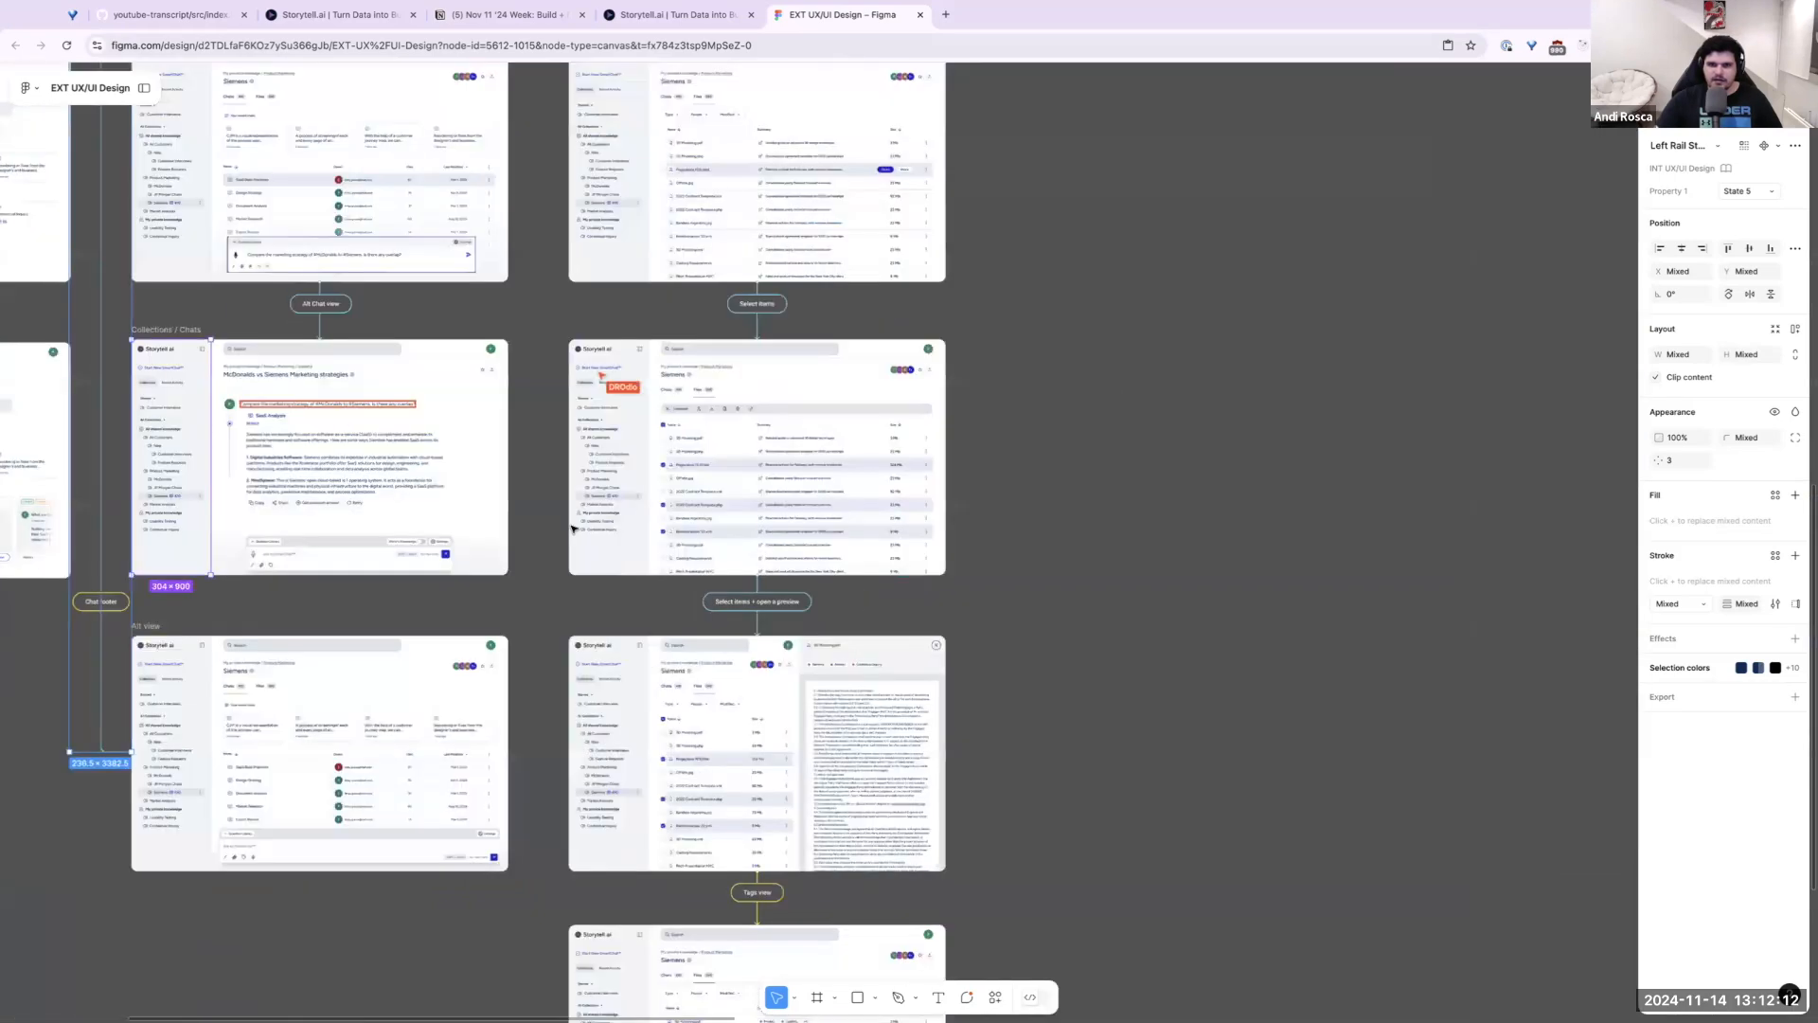
pyautogui.moveTo(1624, 417); pyautogui.dragTo(1071, 429)
pyautogui.scroll(-5, 1155, 389)
pyautogui.moveTo(906, 540); pyautogui.dragTo(204, 808)
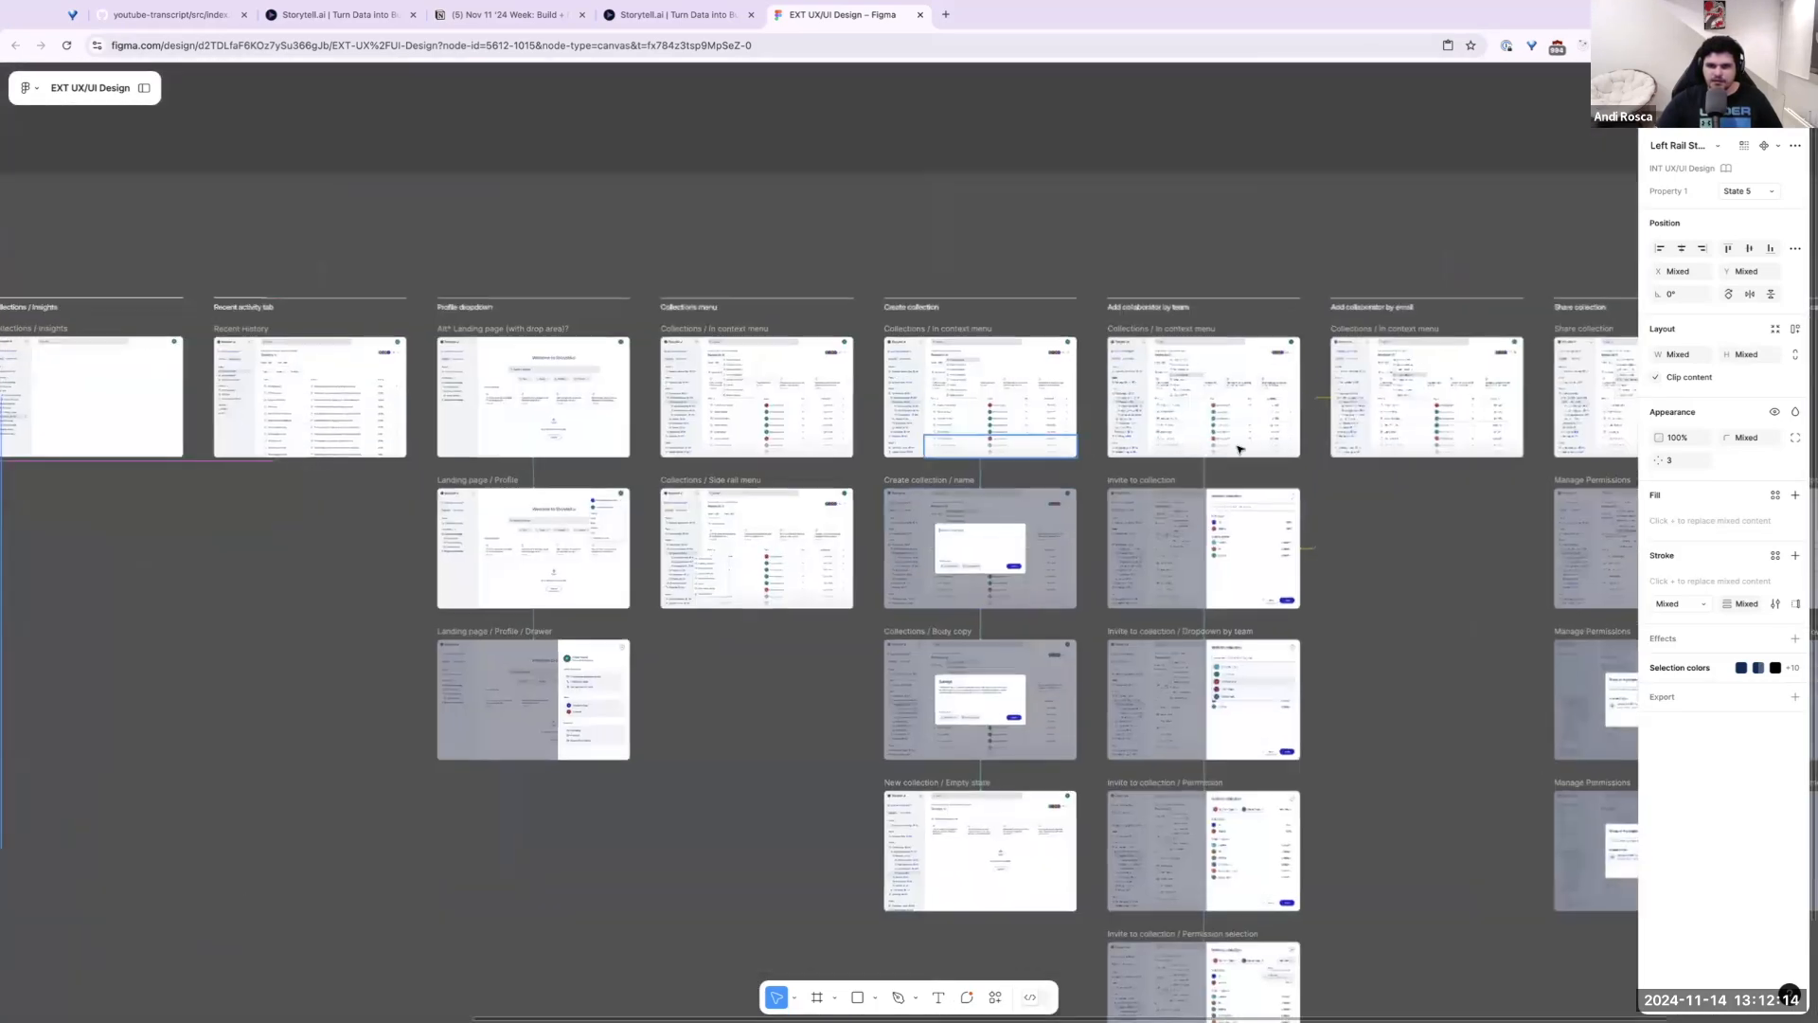
pyautogui.scroll(3, 1062, 448)
pyautogui.scroll(10, 1457, 594)
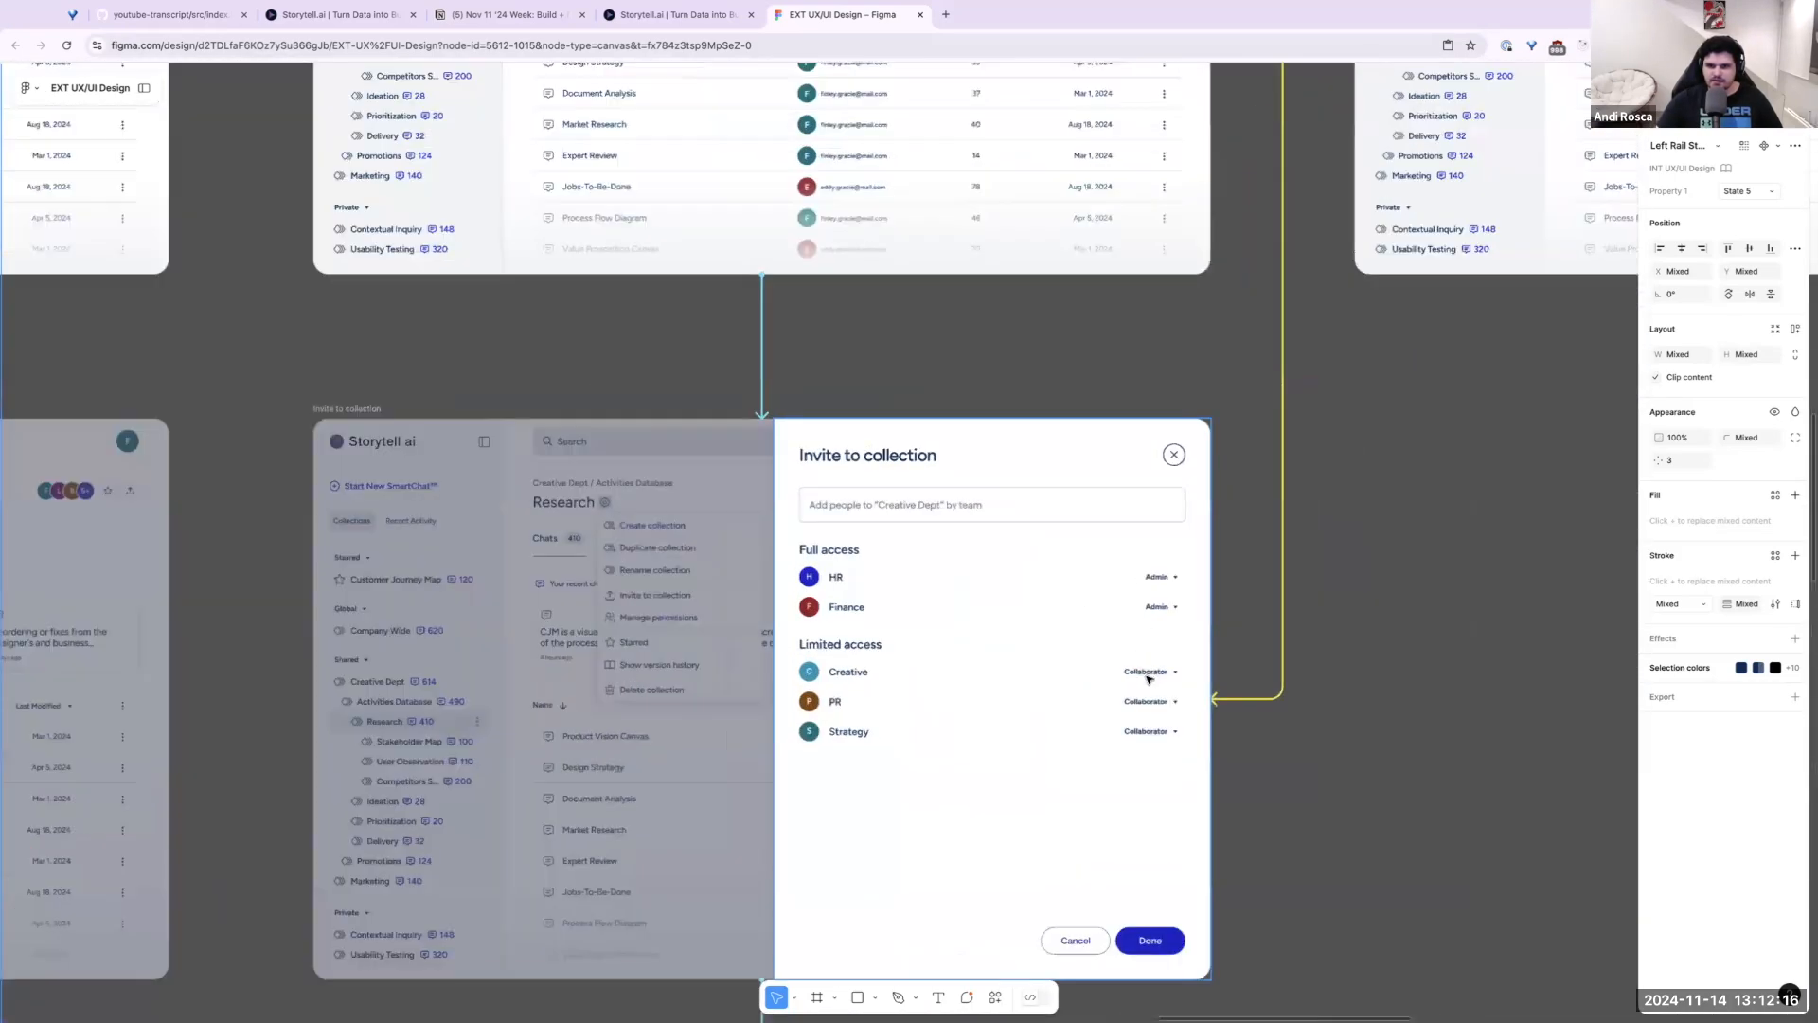
pyautogui.scroll(2, 1160, 676)
pyautogui.scroll(3, 1117, 615)
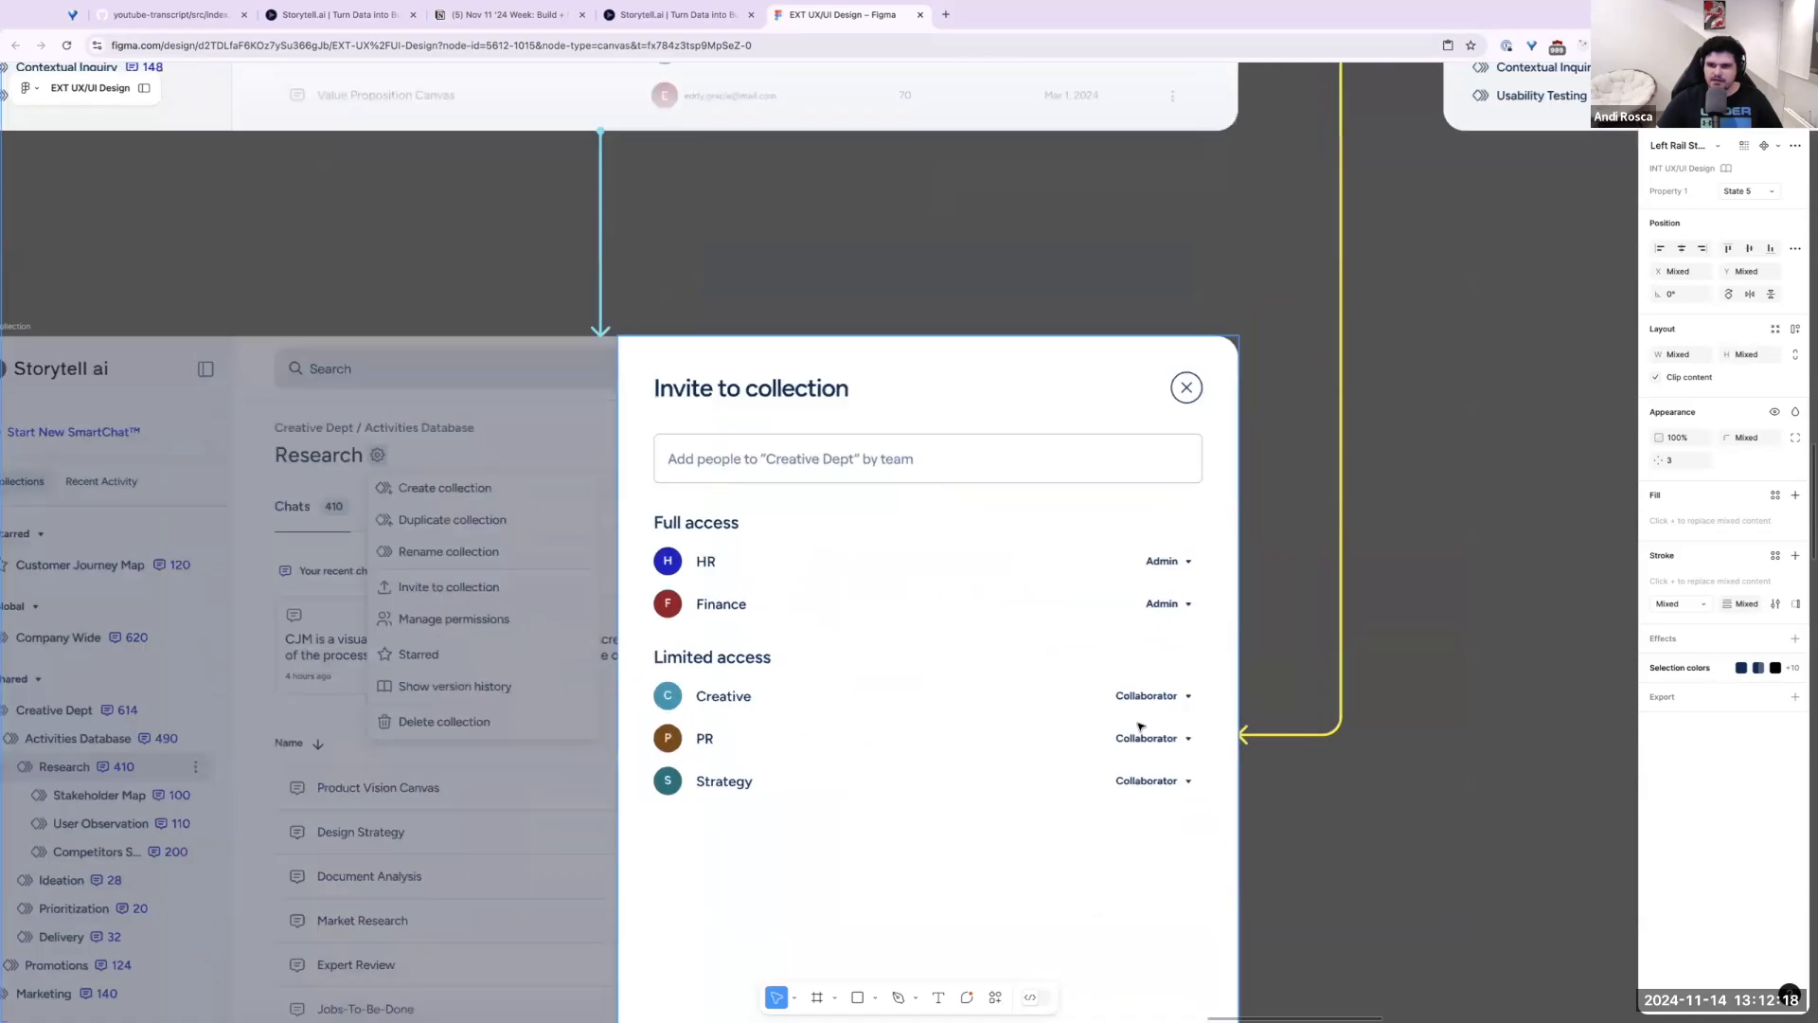
pyautogui.scroll(-3, 1113, 511)
pyautogui.hscroll(-1, 1113, 512)
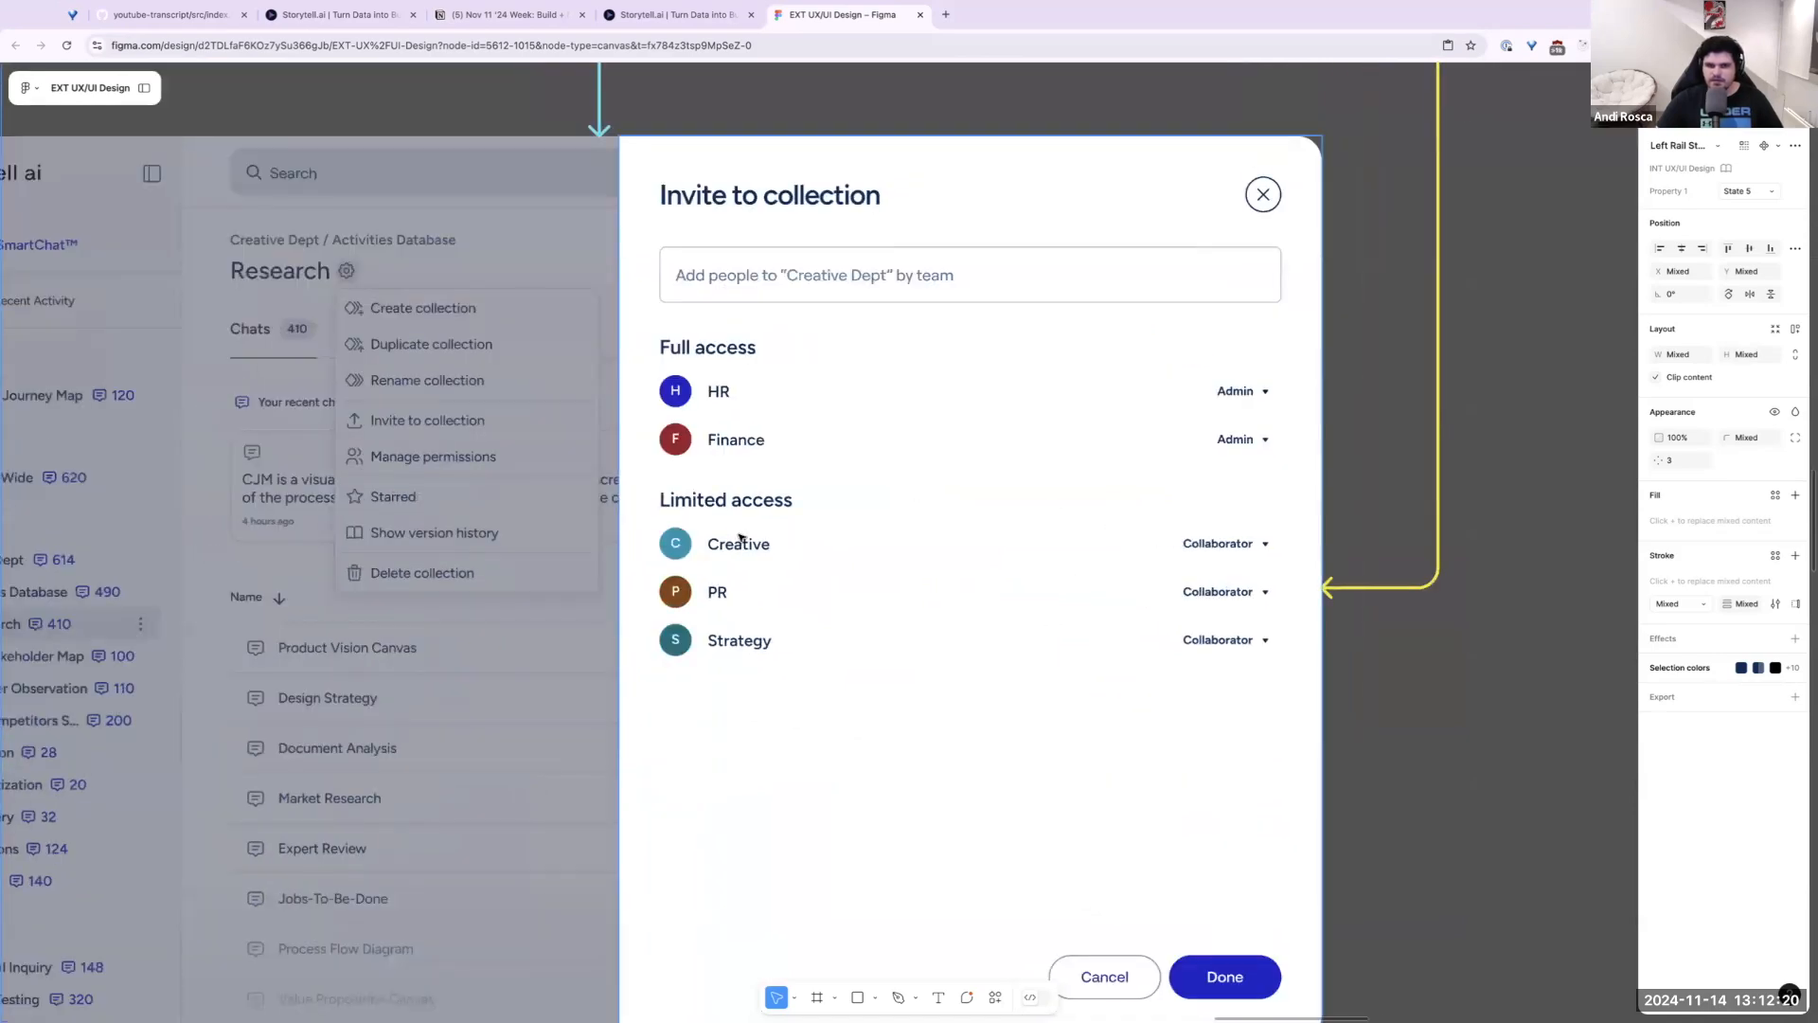
pyautogui.moveTo(1376, 370); pyautogui.dragTo(1208, 417)
pyautogui.moveTo(1389, 531); pyautogui.dragTo(1141, 571)
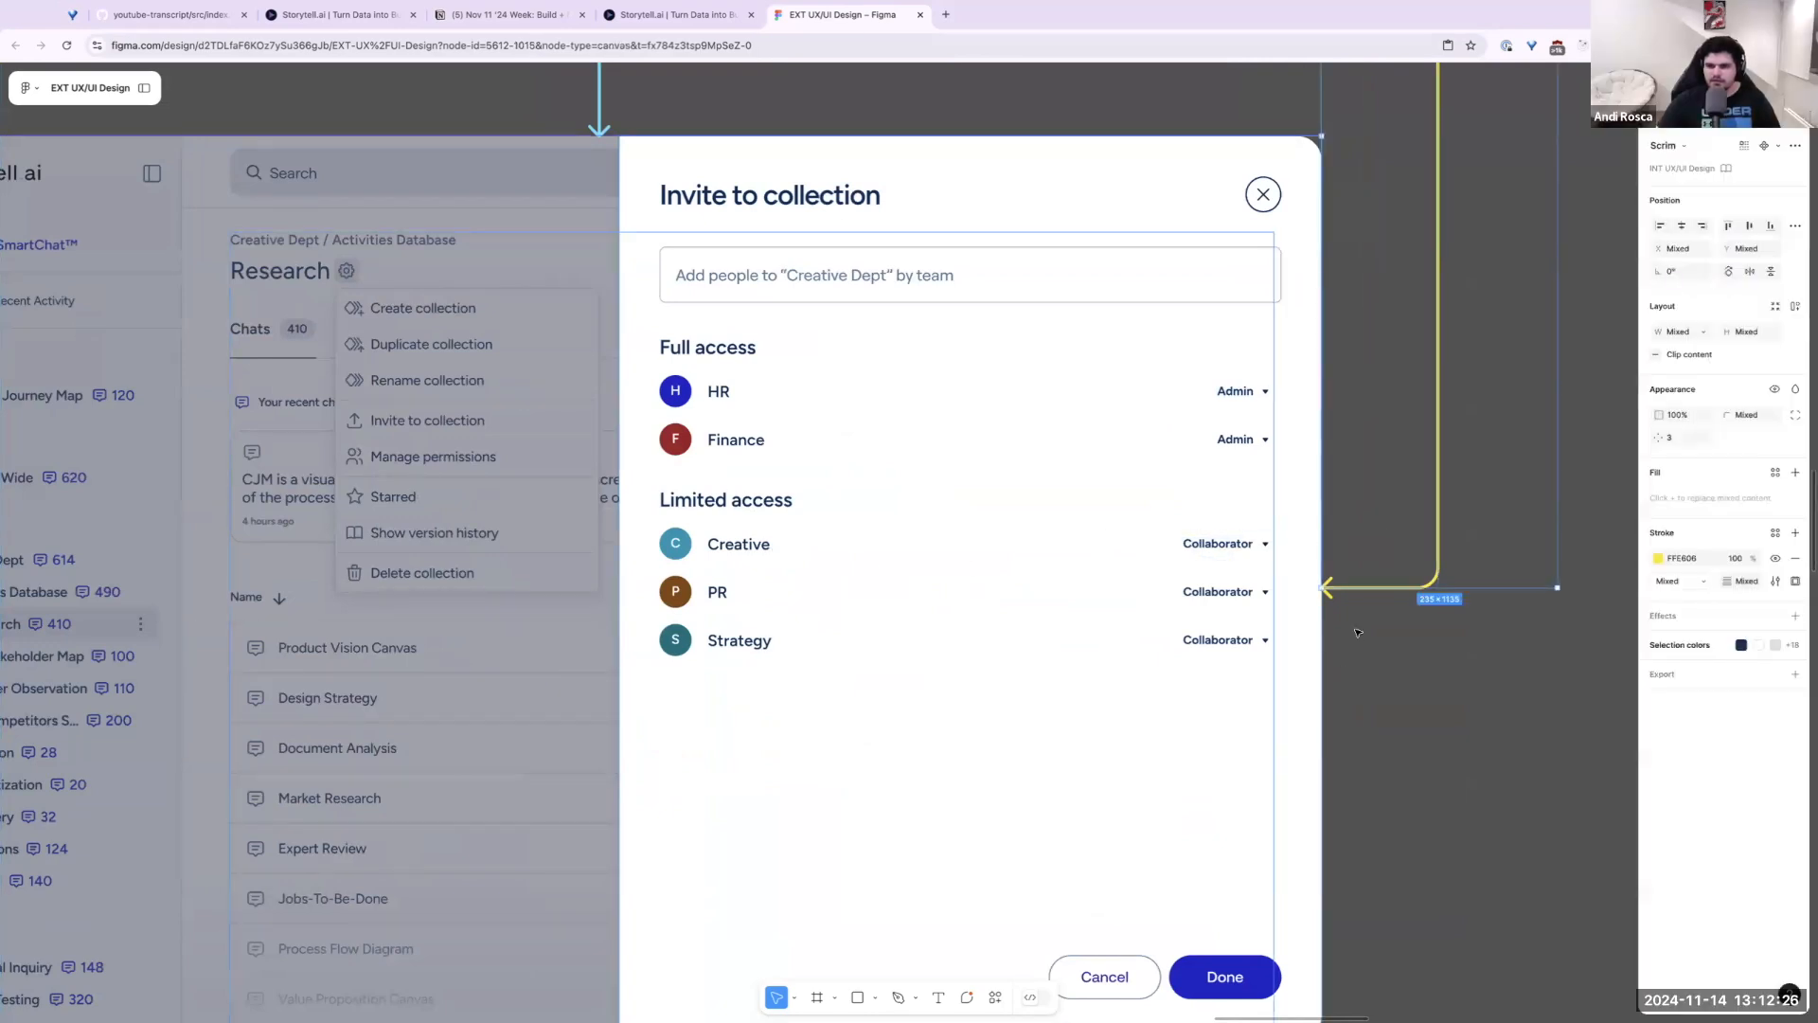
pyautogui.click(1173, 653)
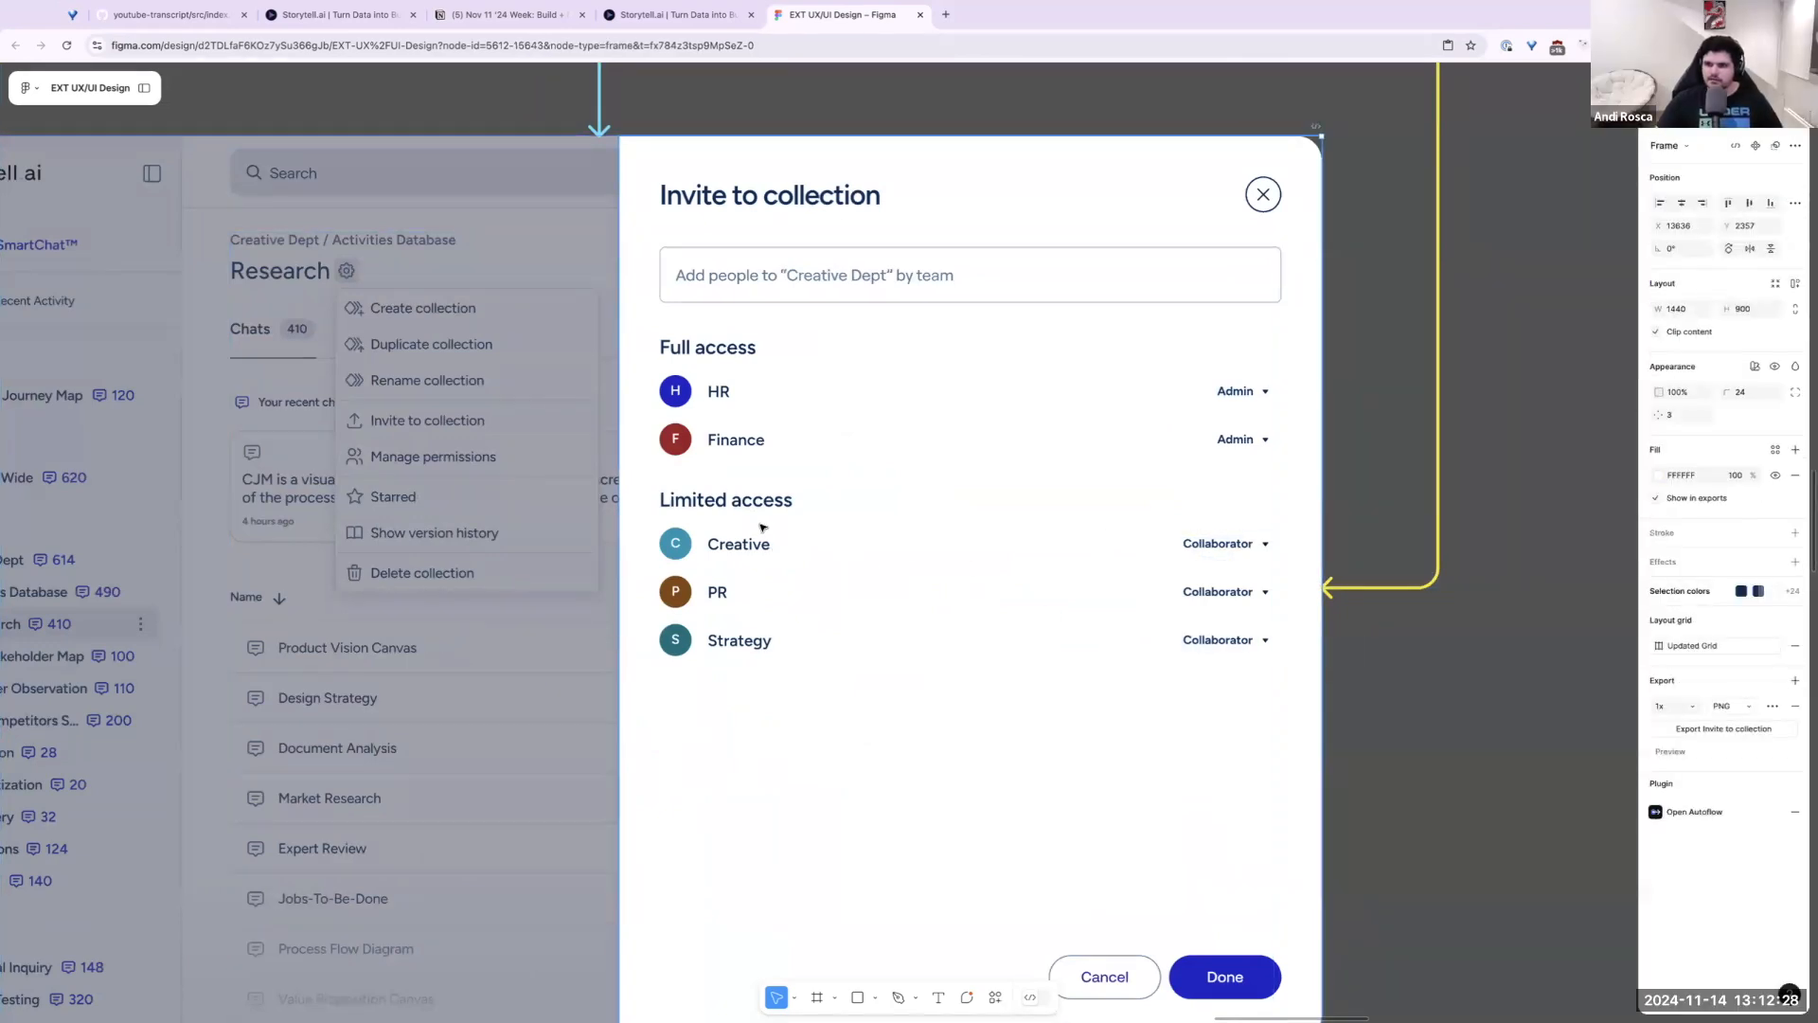
# Return to the McDonalds vs Siemens Marketing strategies screen below Alt Chat view and examine its question and sidebar.
pyautogui.scroll(-10, 767, 542)
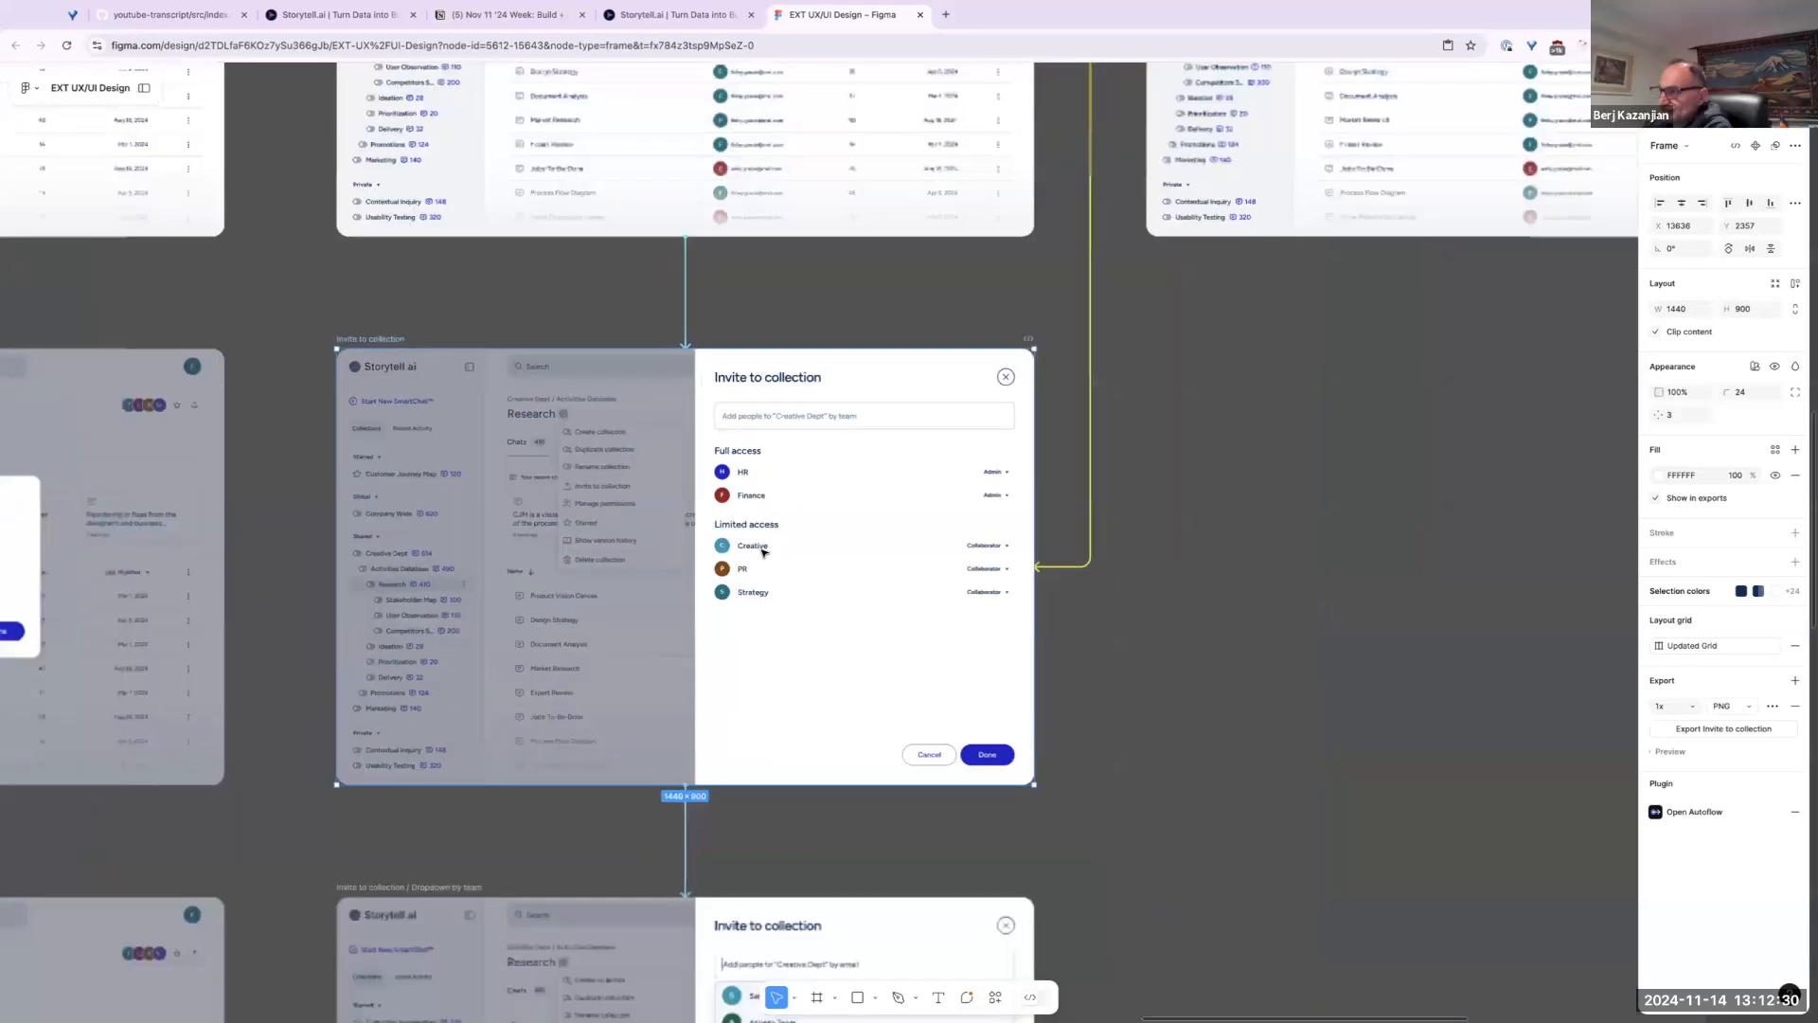
pyautogui.scroll(-5, 766, 545)
pyautogui.moveTo(800, 515); pyautogui.dragTo(1401, 449)
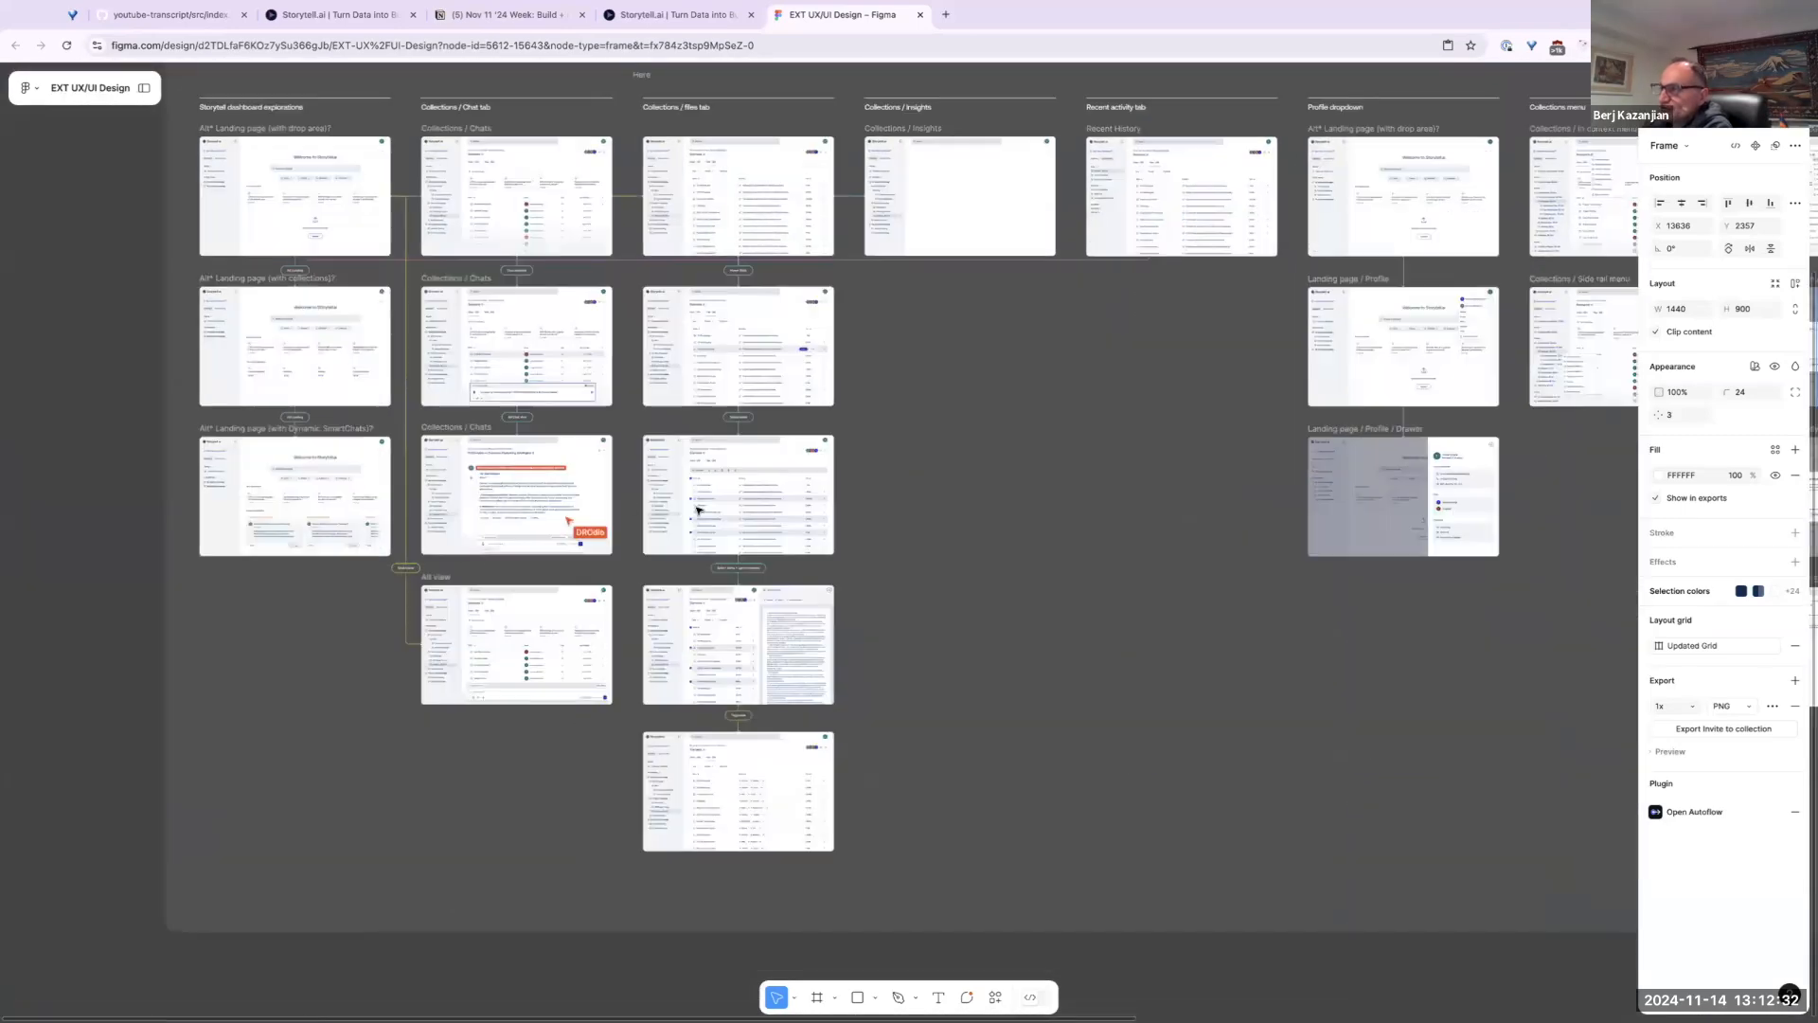
pyautogui.moveTo(725, 525); pyautogui.dragTo(811, 512)
pyautogui.hscroll(-2, 812, 512)
pyautogui.scroll(10, 734, 483)
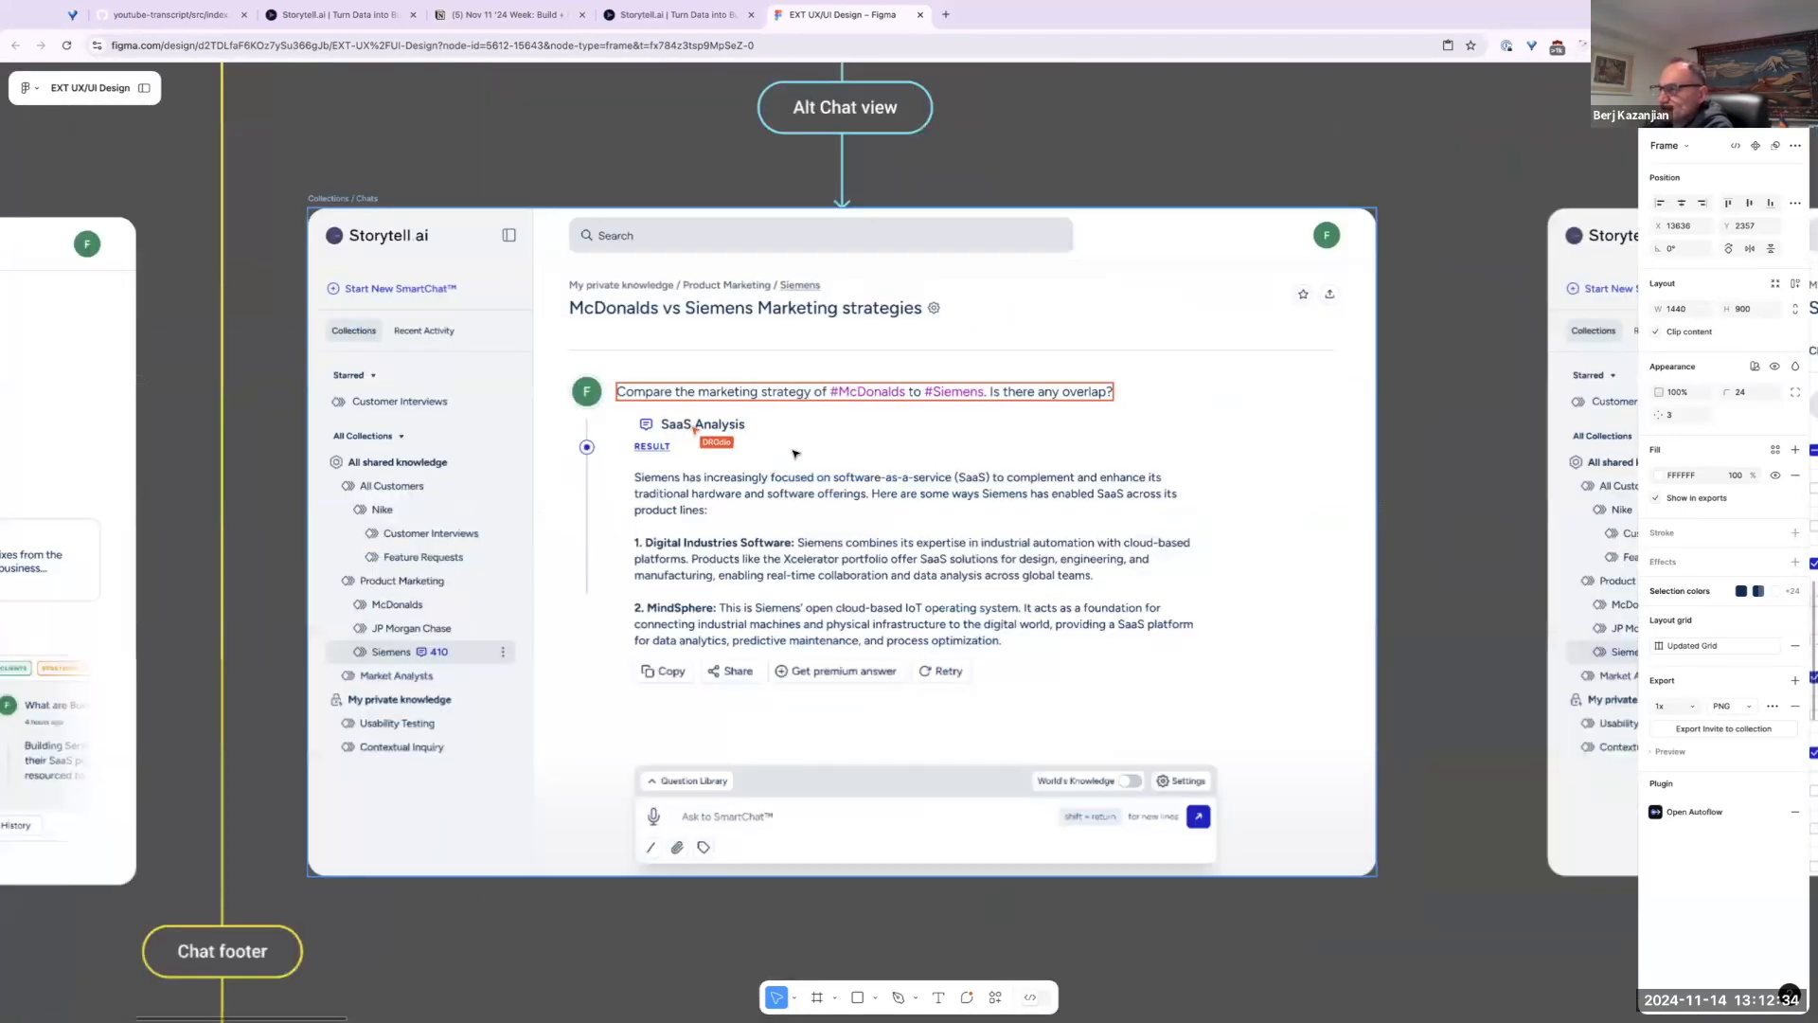
pyautogui.scroll(-2, 838, 484)
pyautogui.scroll(3, 851, 417)
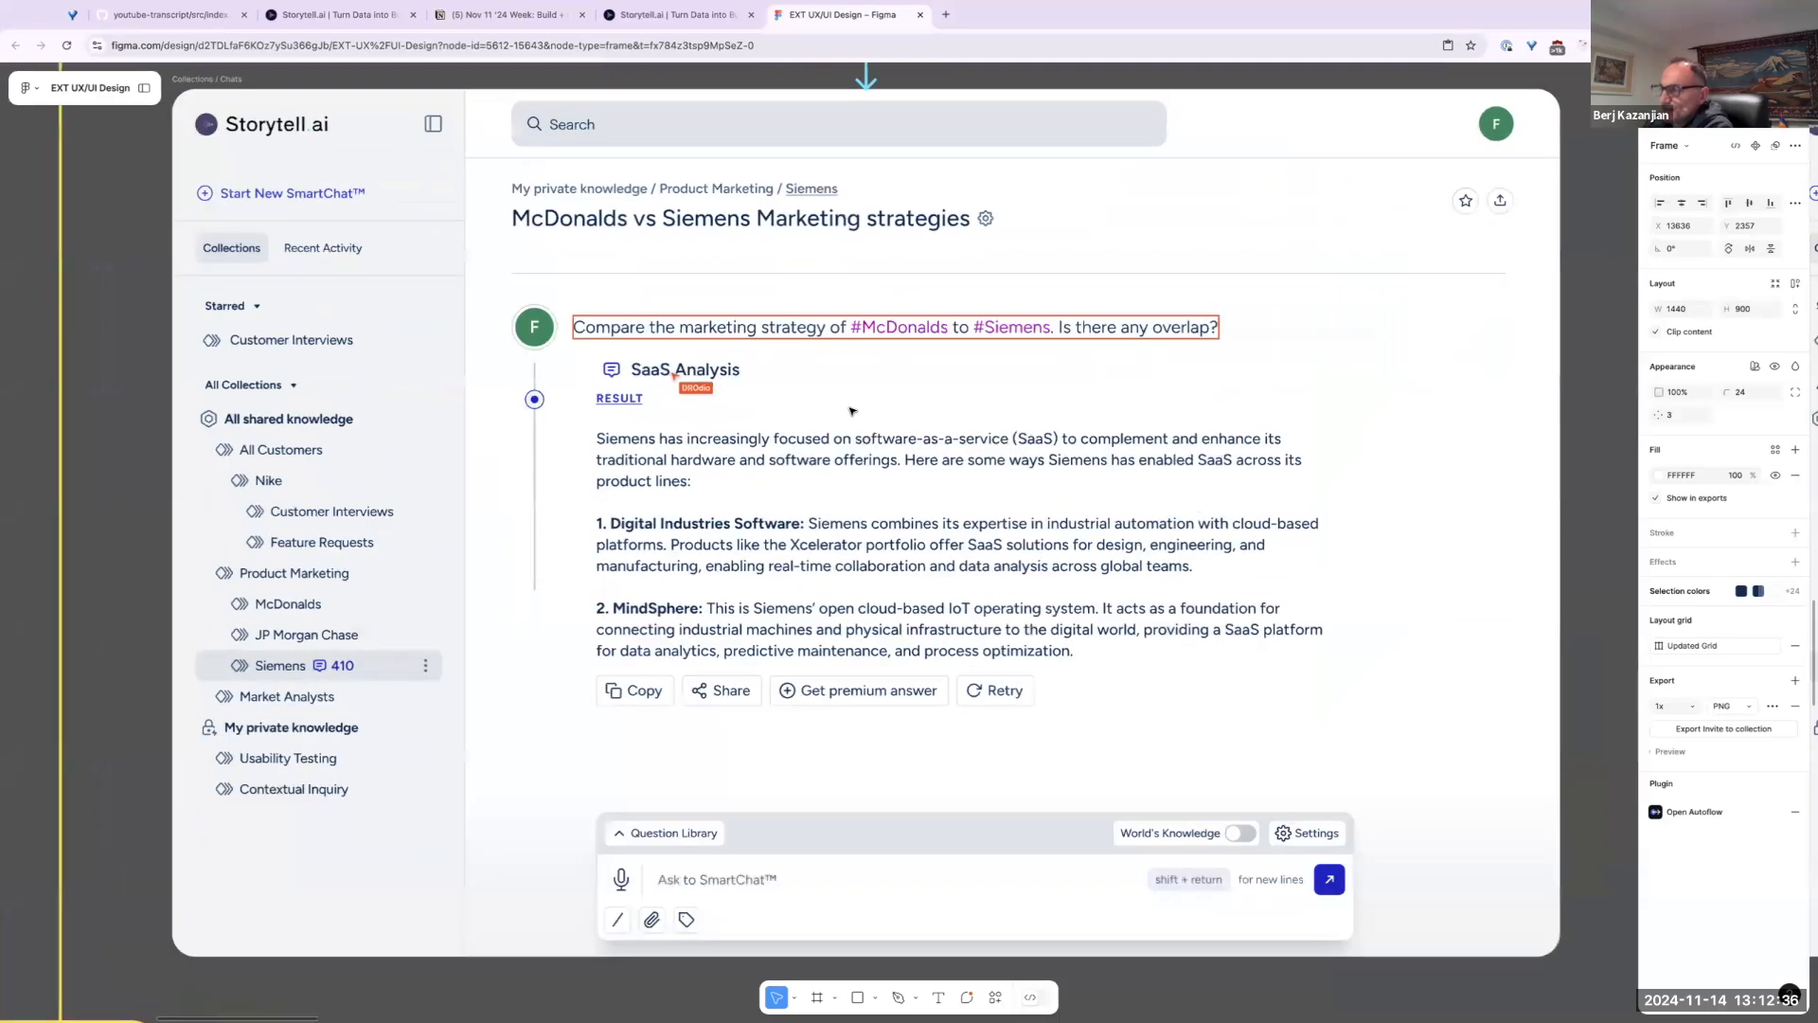
pyautogui.scroll(-3, 851, 411)
pyautogui.hscroll(-1, 851, 411)
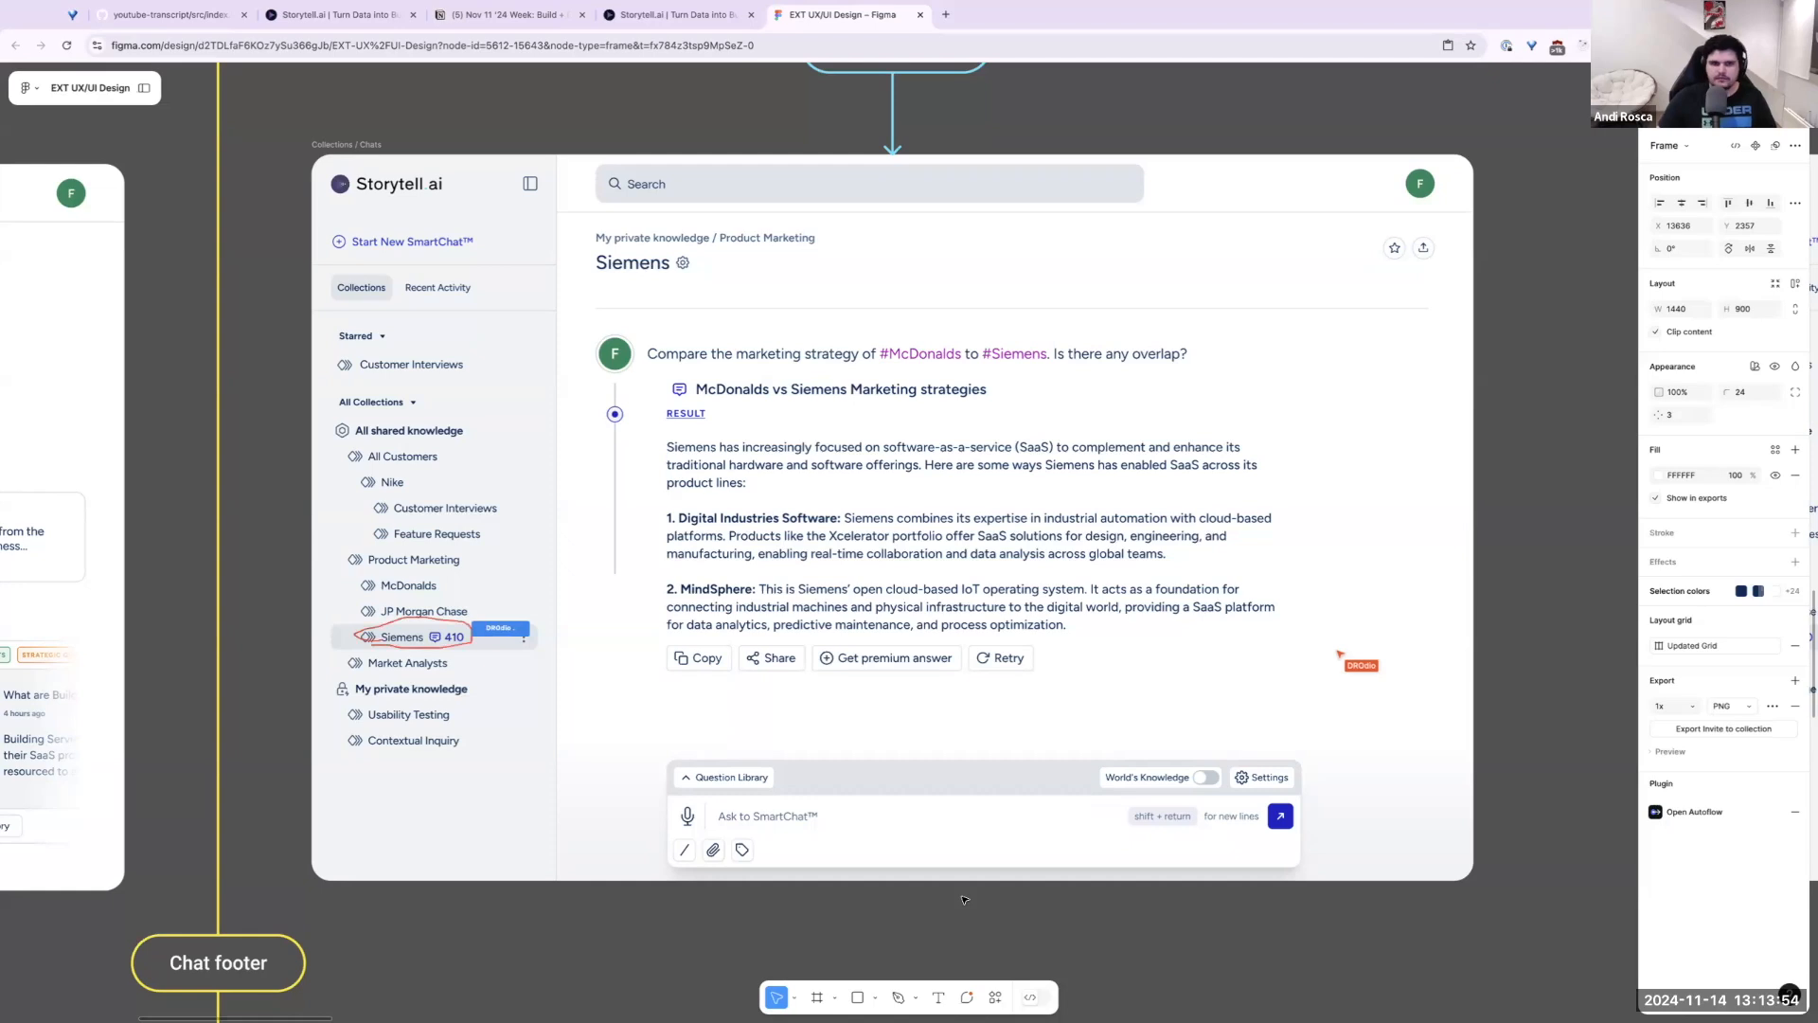
# Examine the highlighted collection in the chat screen's sidebar, its header actions, and the #McDonalds comparison question.
pyautogui.click(313, 624)
pyautogui.click(313, 635)
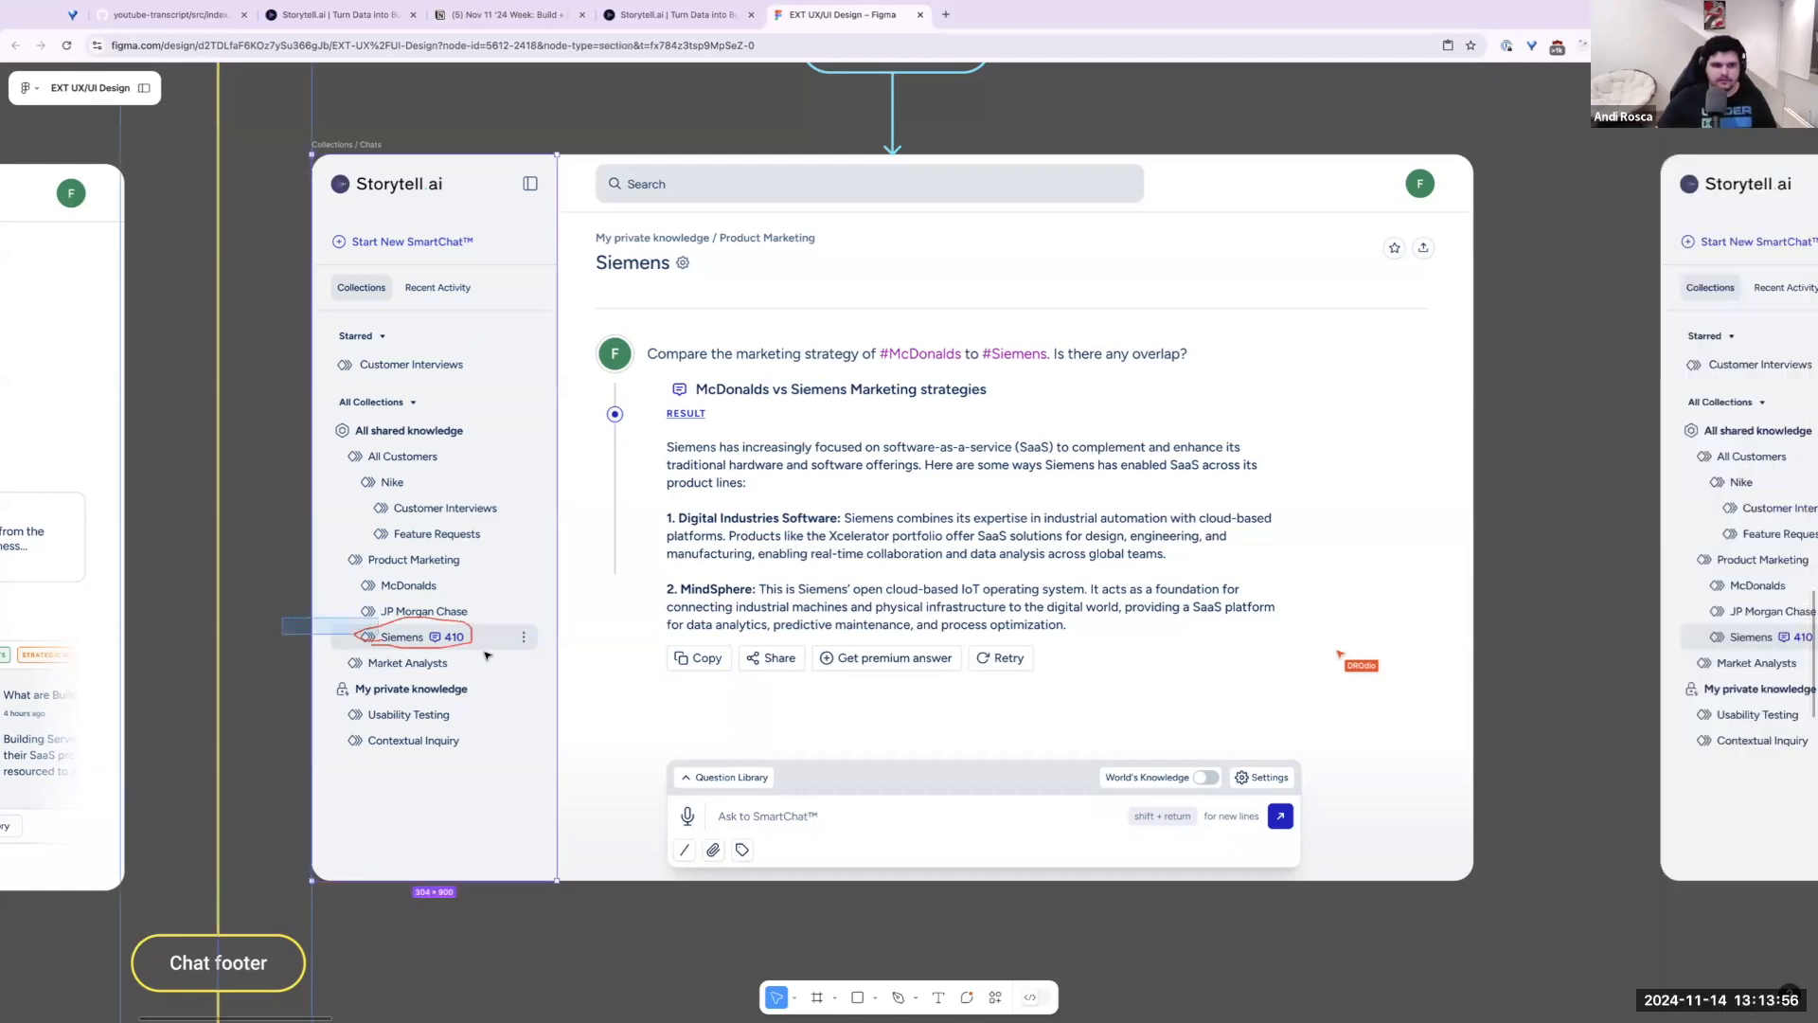
pyautogui.click(263, 643)
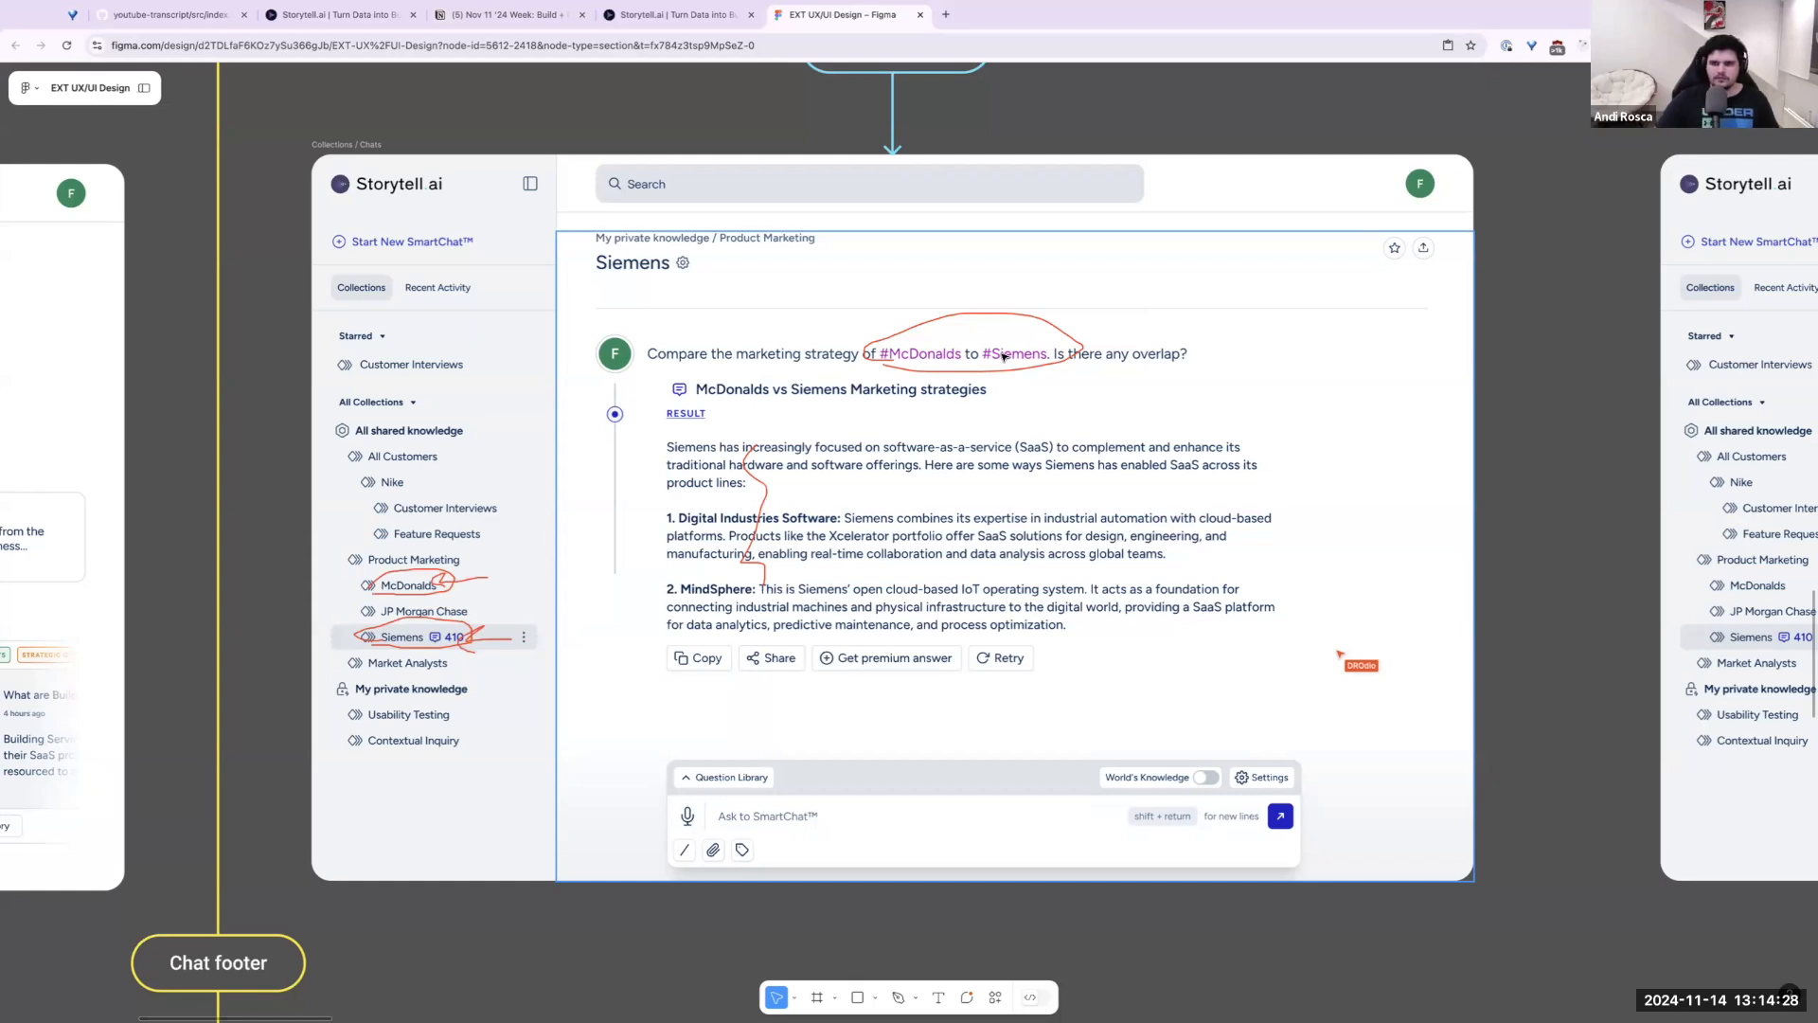
pyautogui.click(1423, 253)
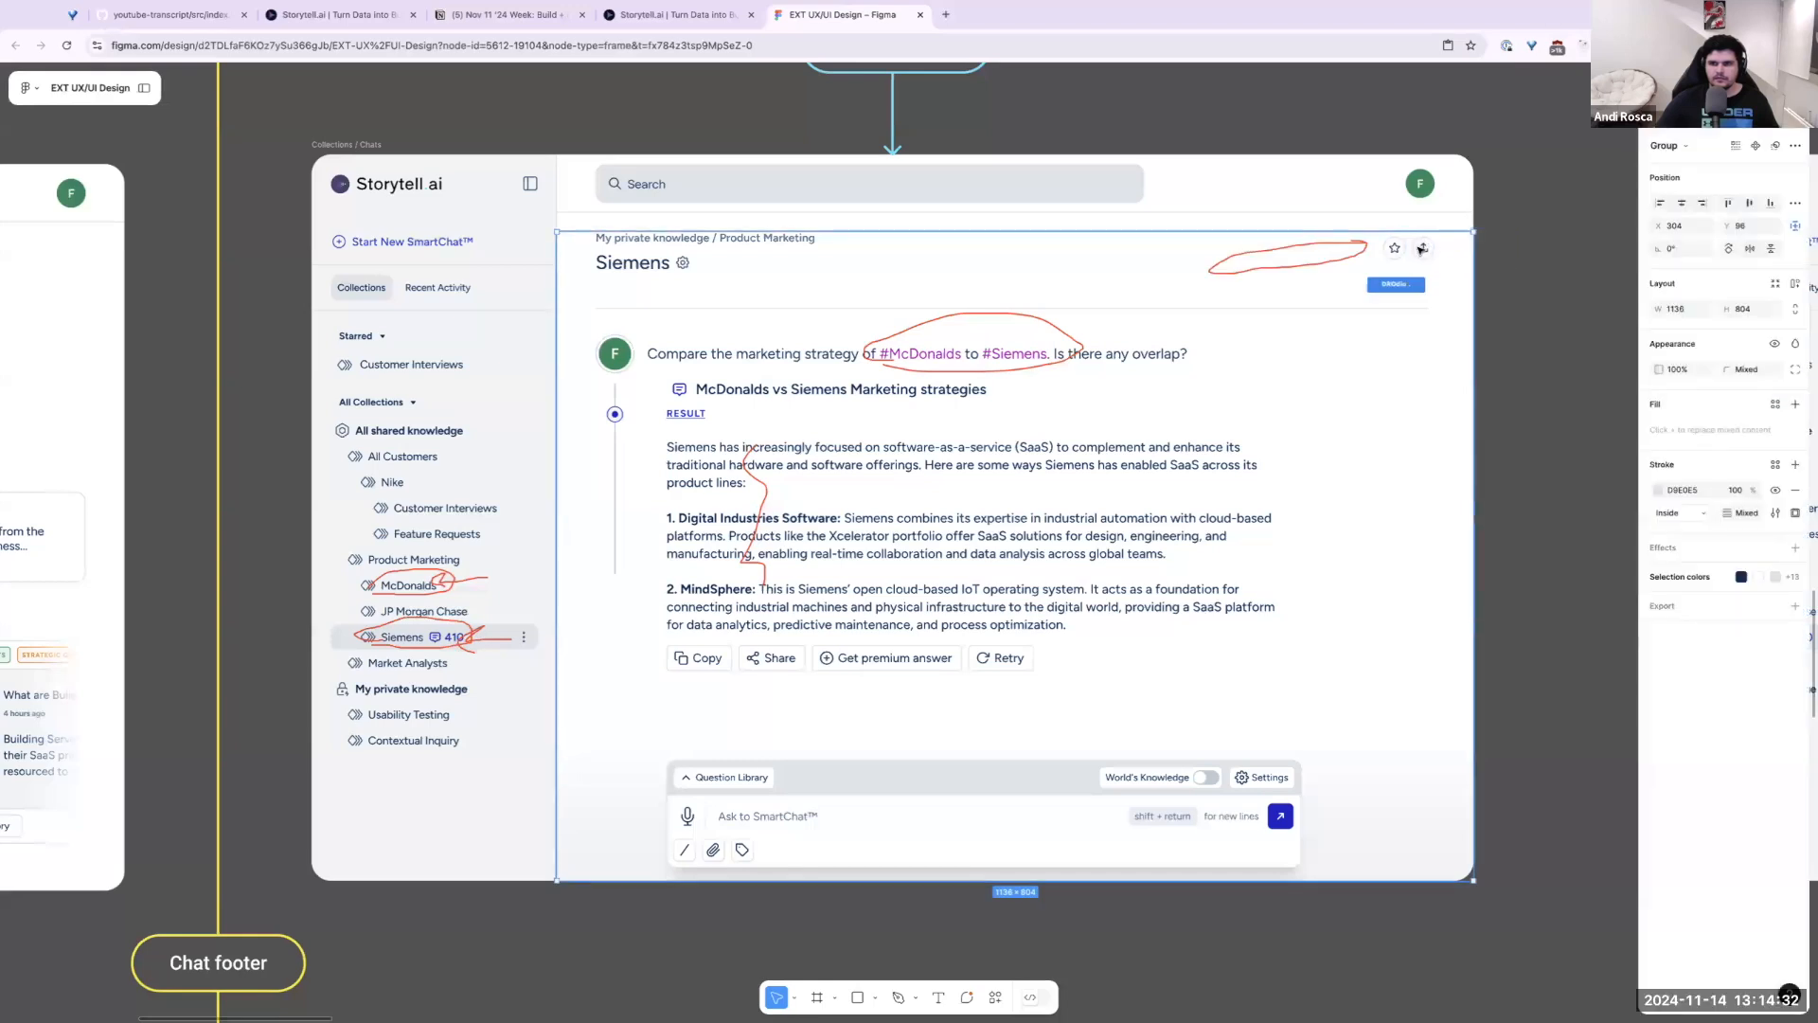
pyautogui.click(1538, 309)
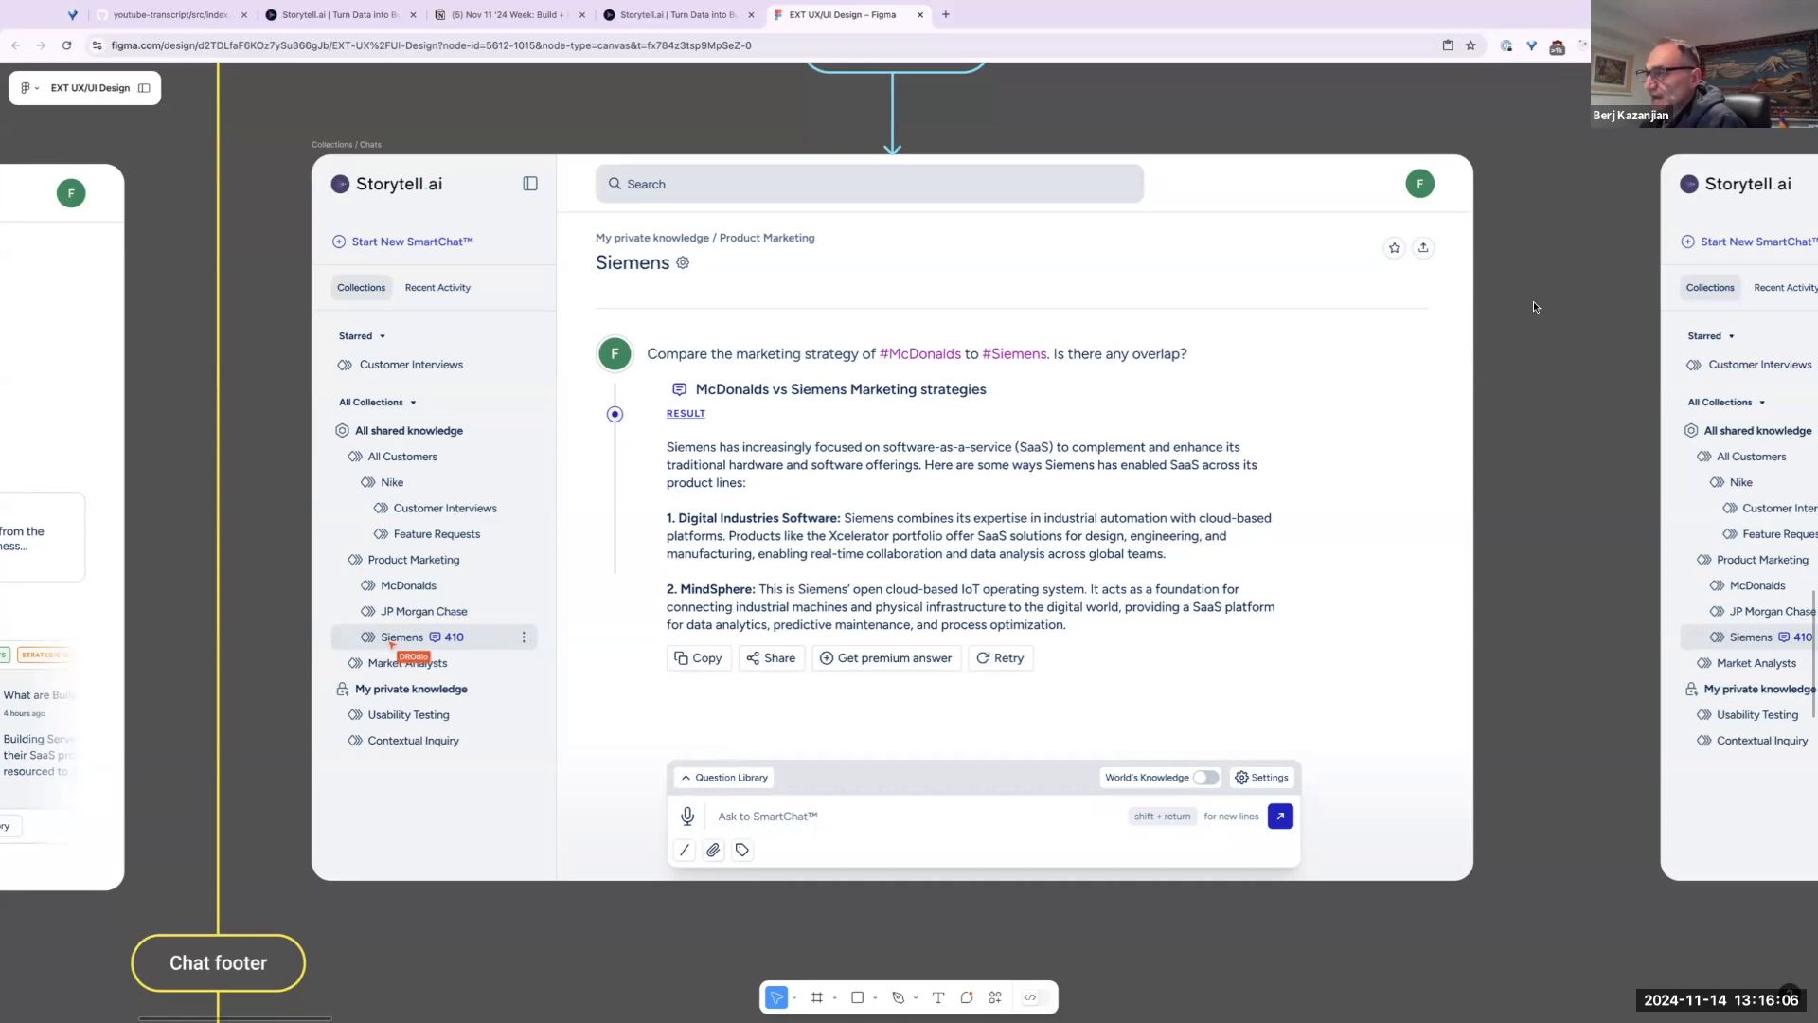
pyautogui.hscroll(-3, 1247, 339)
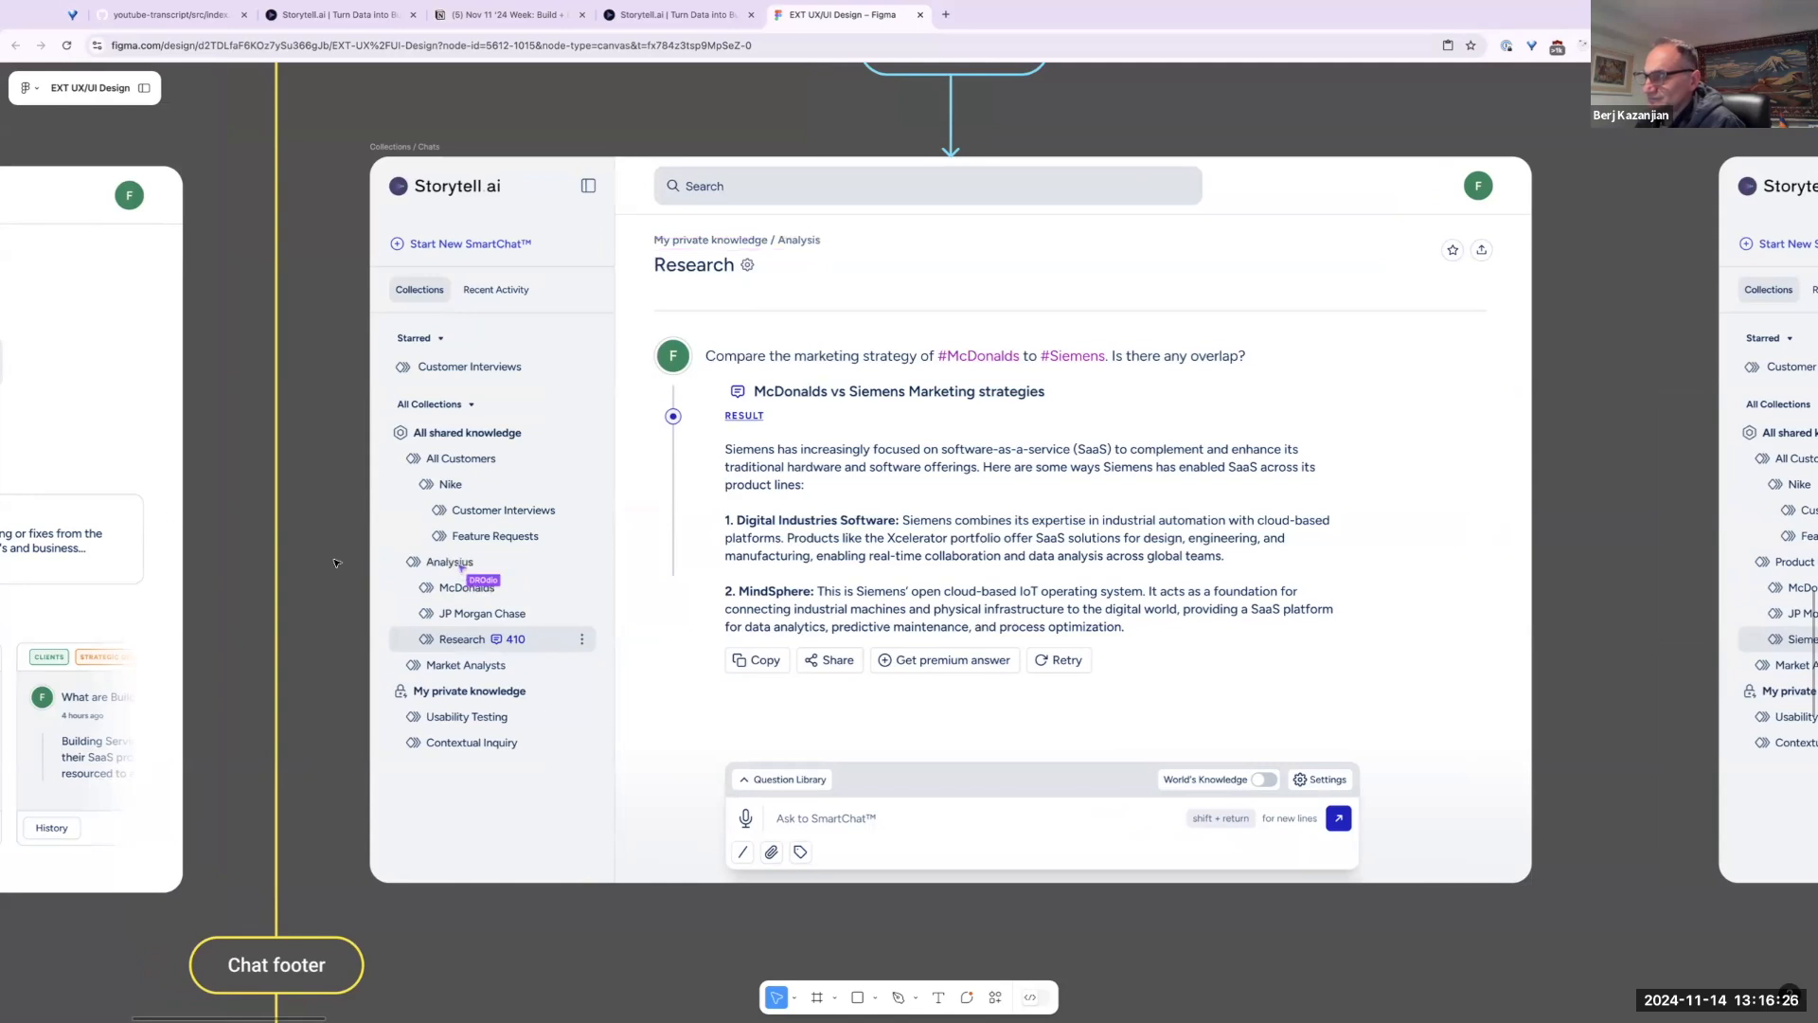
pyautogui.scroll(1, 326, 560)
pyautogui.moveTo(360, 537); pyautogui.dragTo(277, 542)
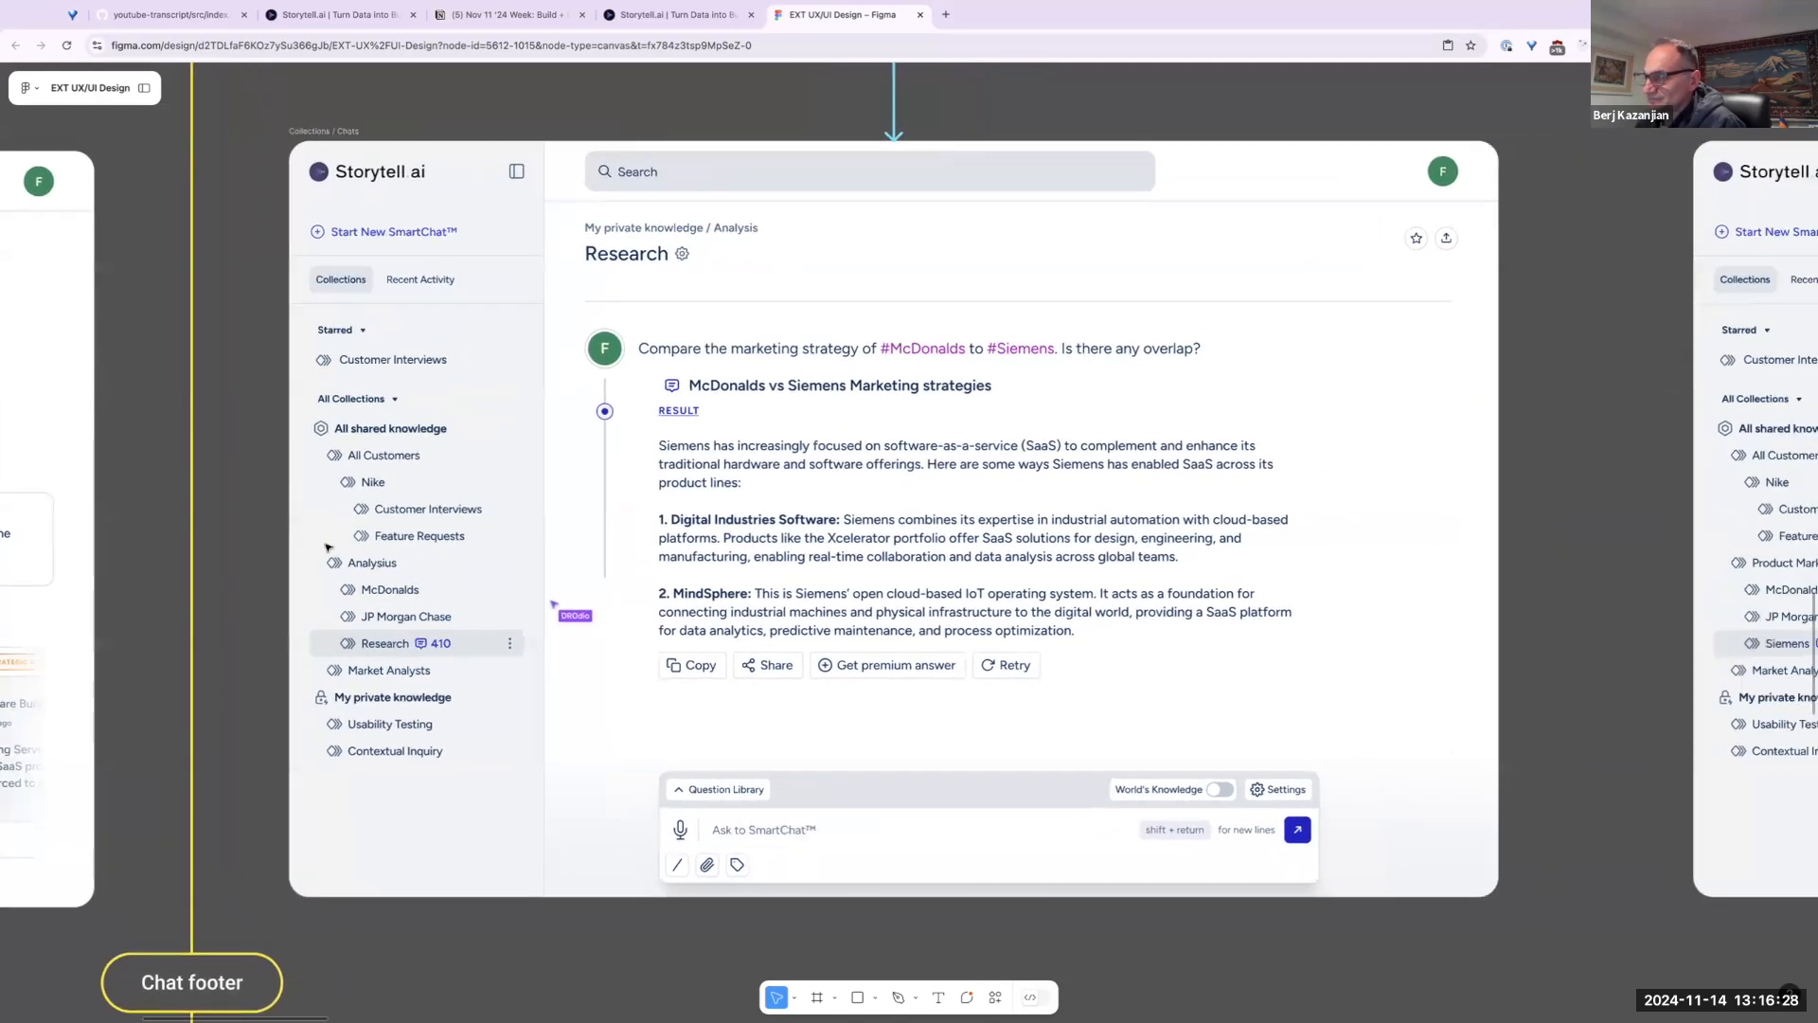
pyautogui.scroll(2, 326, 547)
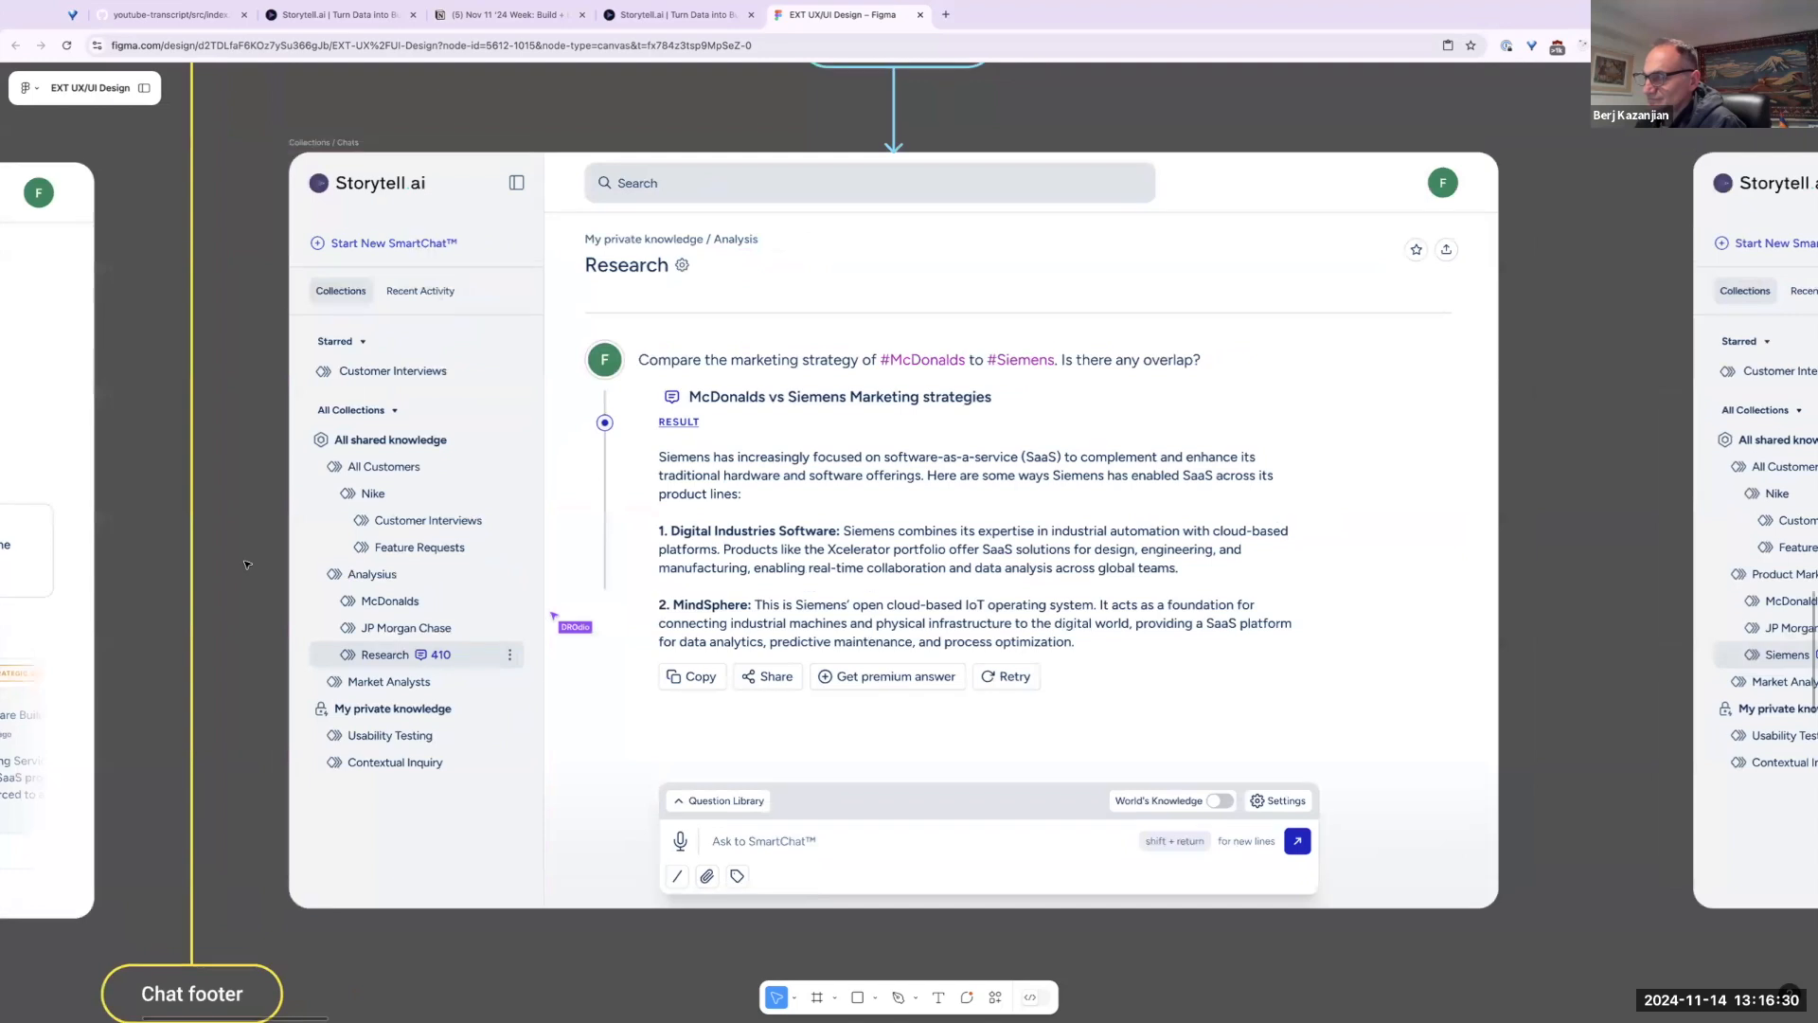
pyautogui.scroll(1, 245, 564)
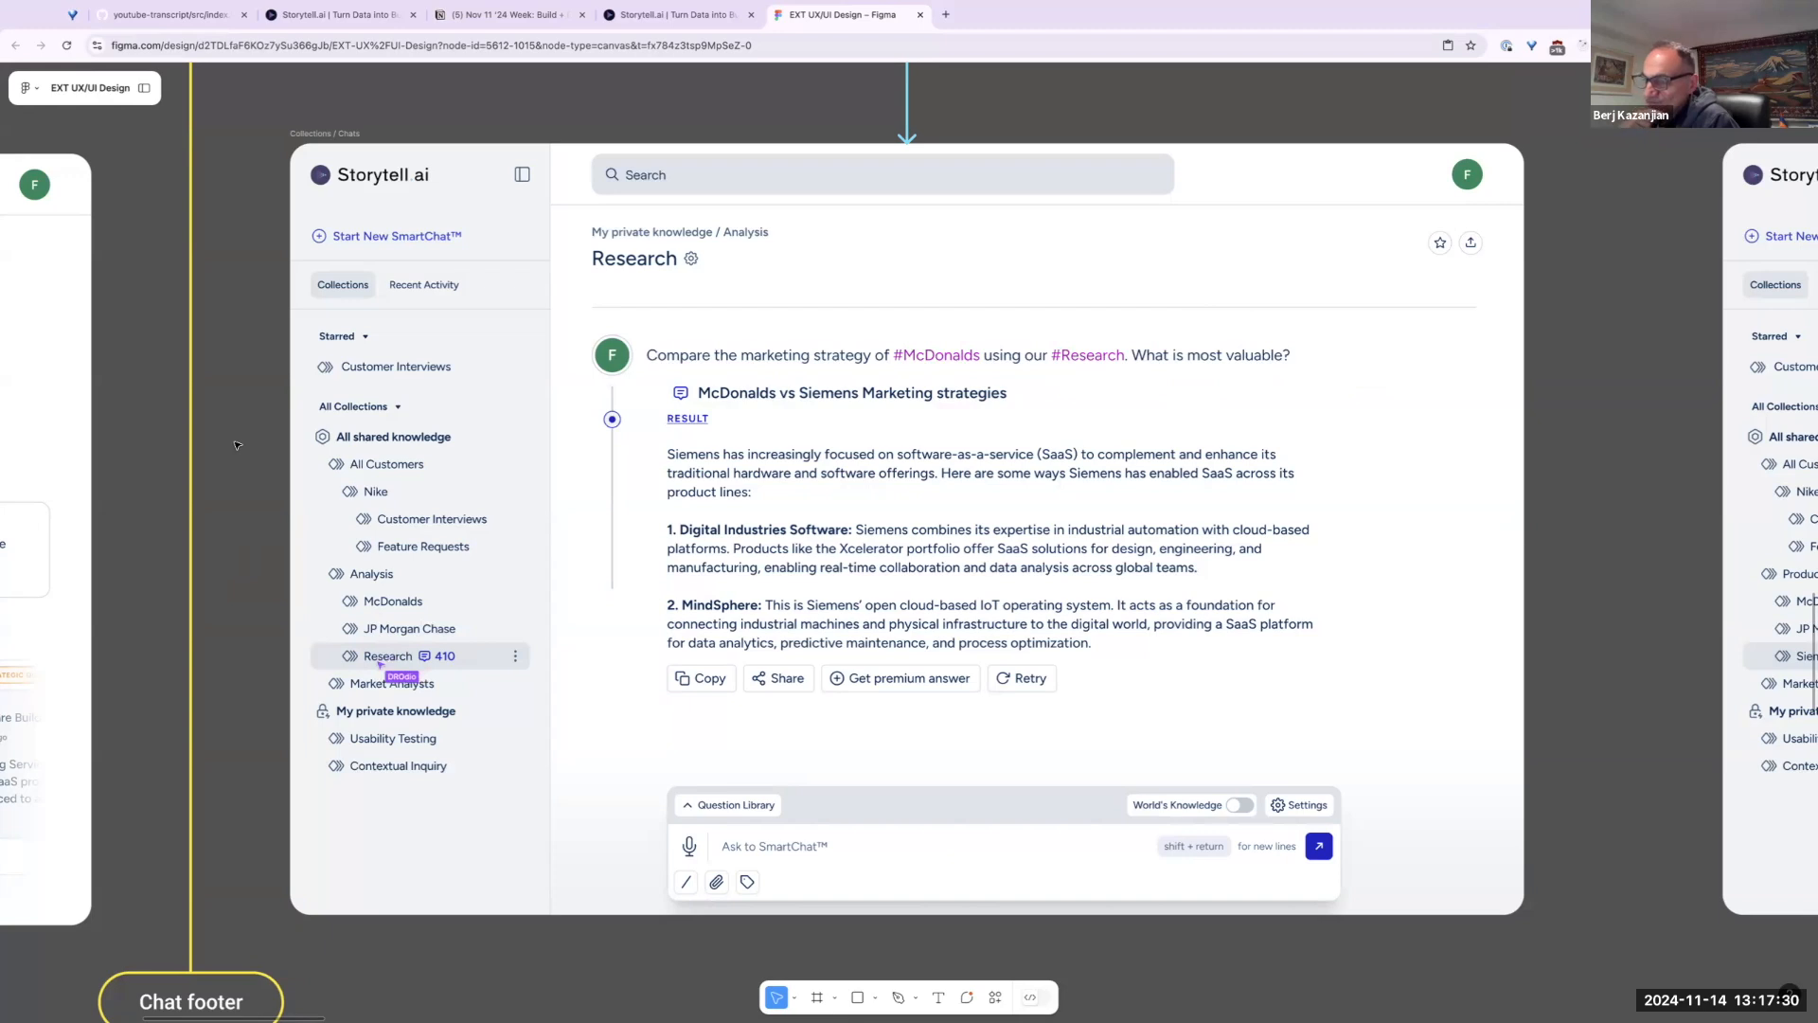
pyautogui.moveTo(236, 442); pyautogui.dragTo(256, 492)
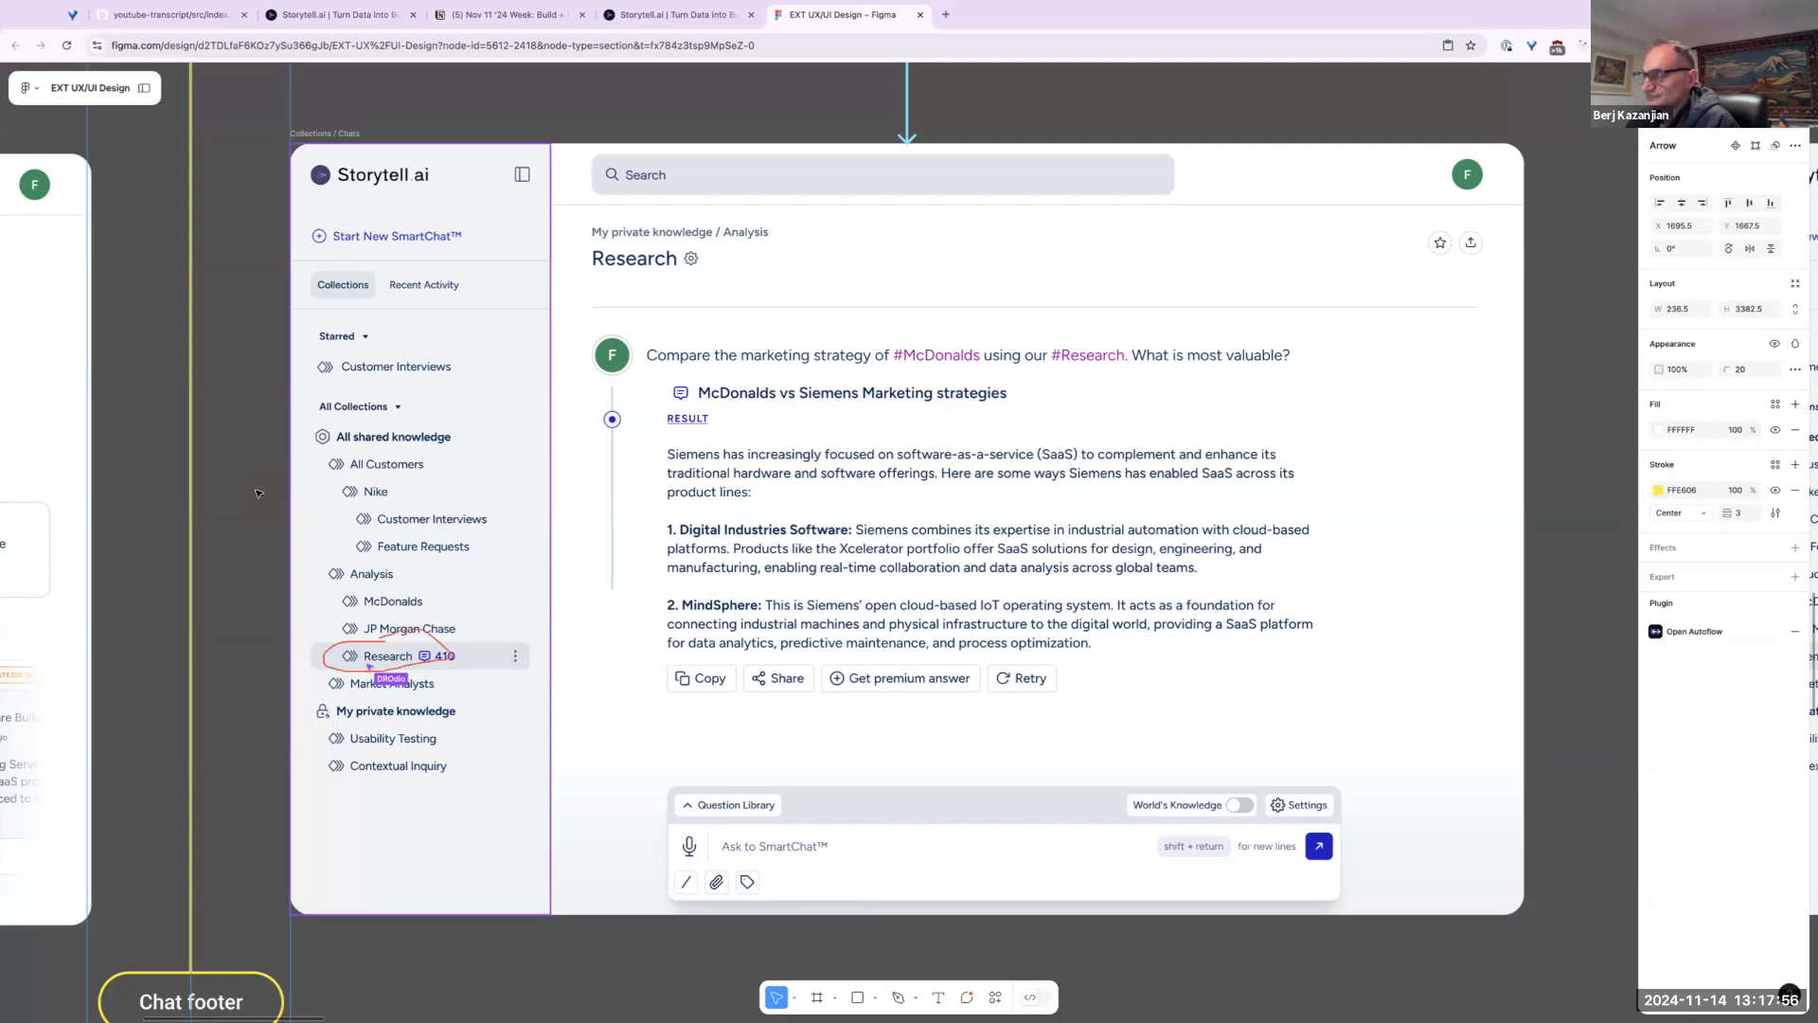
# Place a copy of the JP Morgan Chase row over the My private knowledge row in the Research screen's sidebar and select it.
pyautogui.scroll(3, 400, 672)
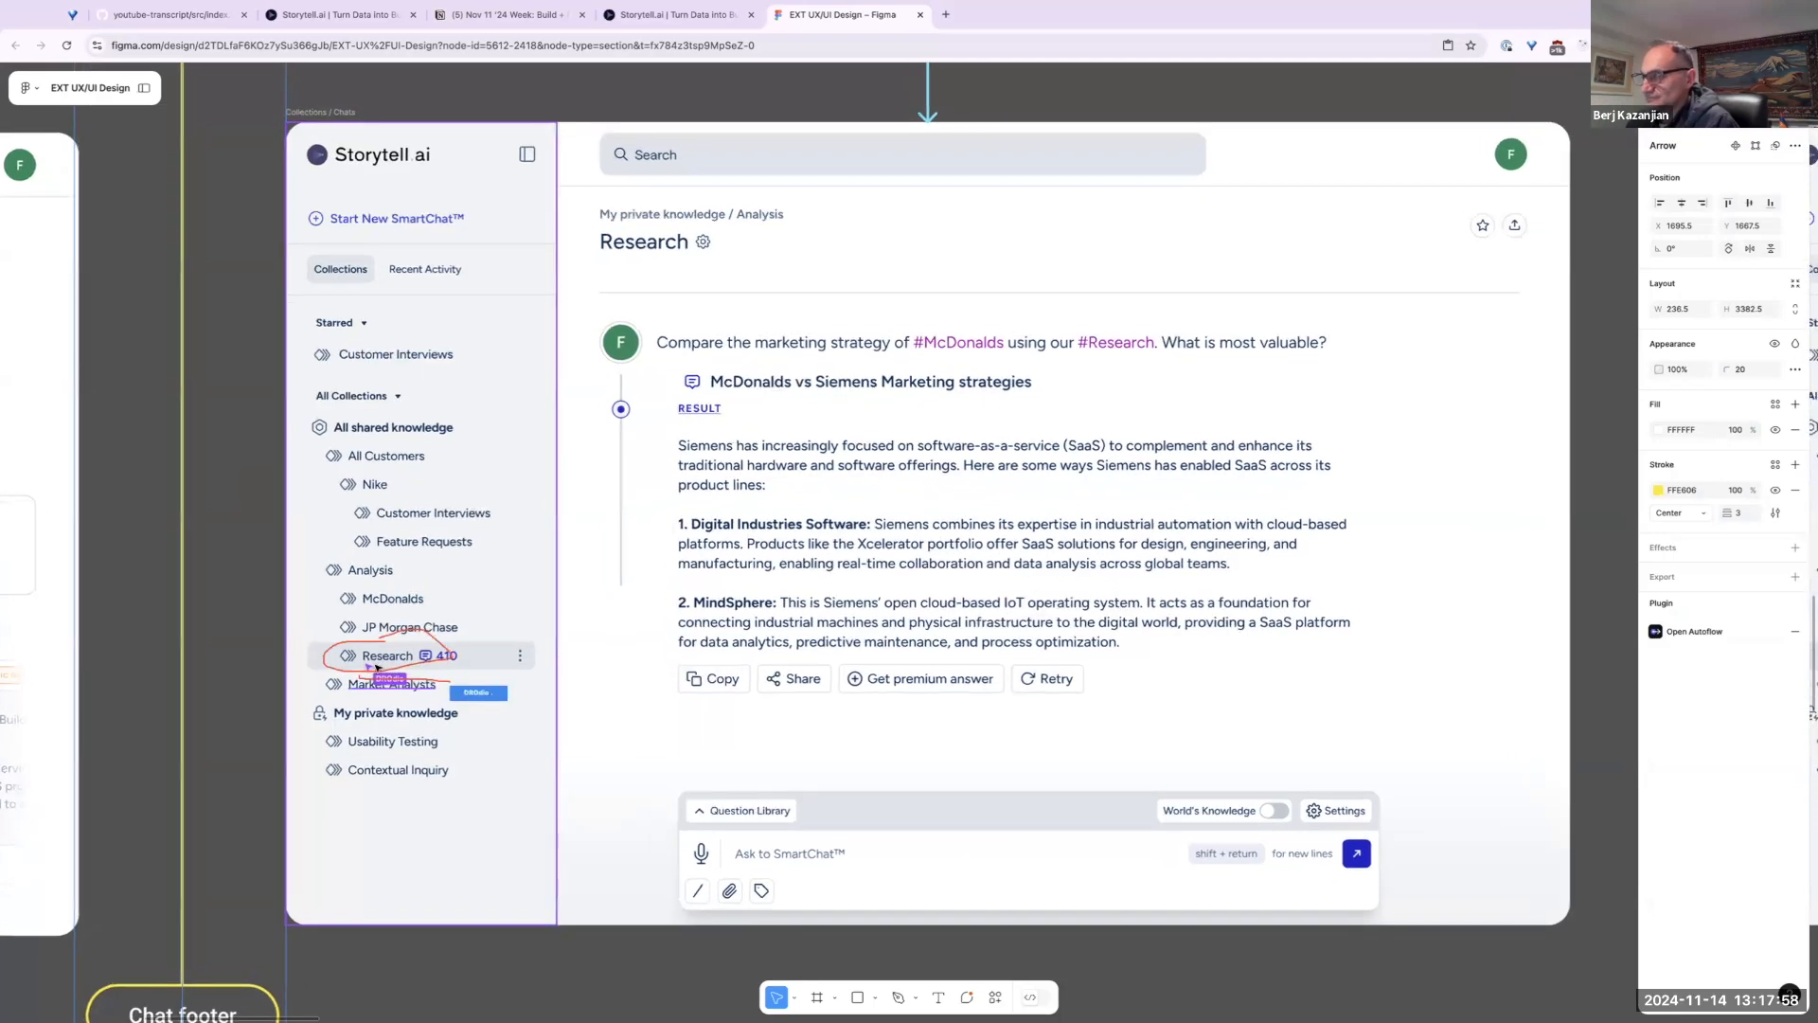
pyautogui.click(399, 654)
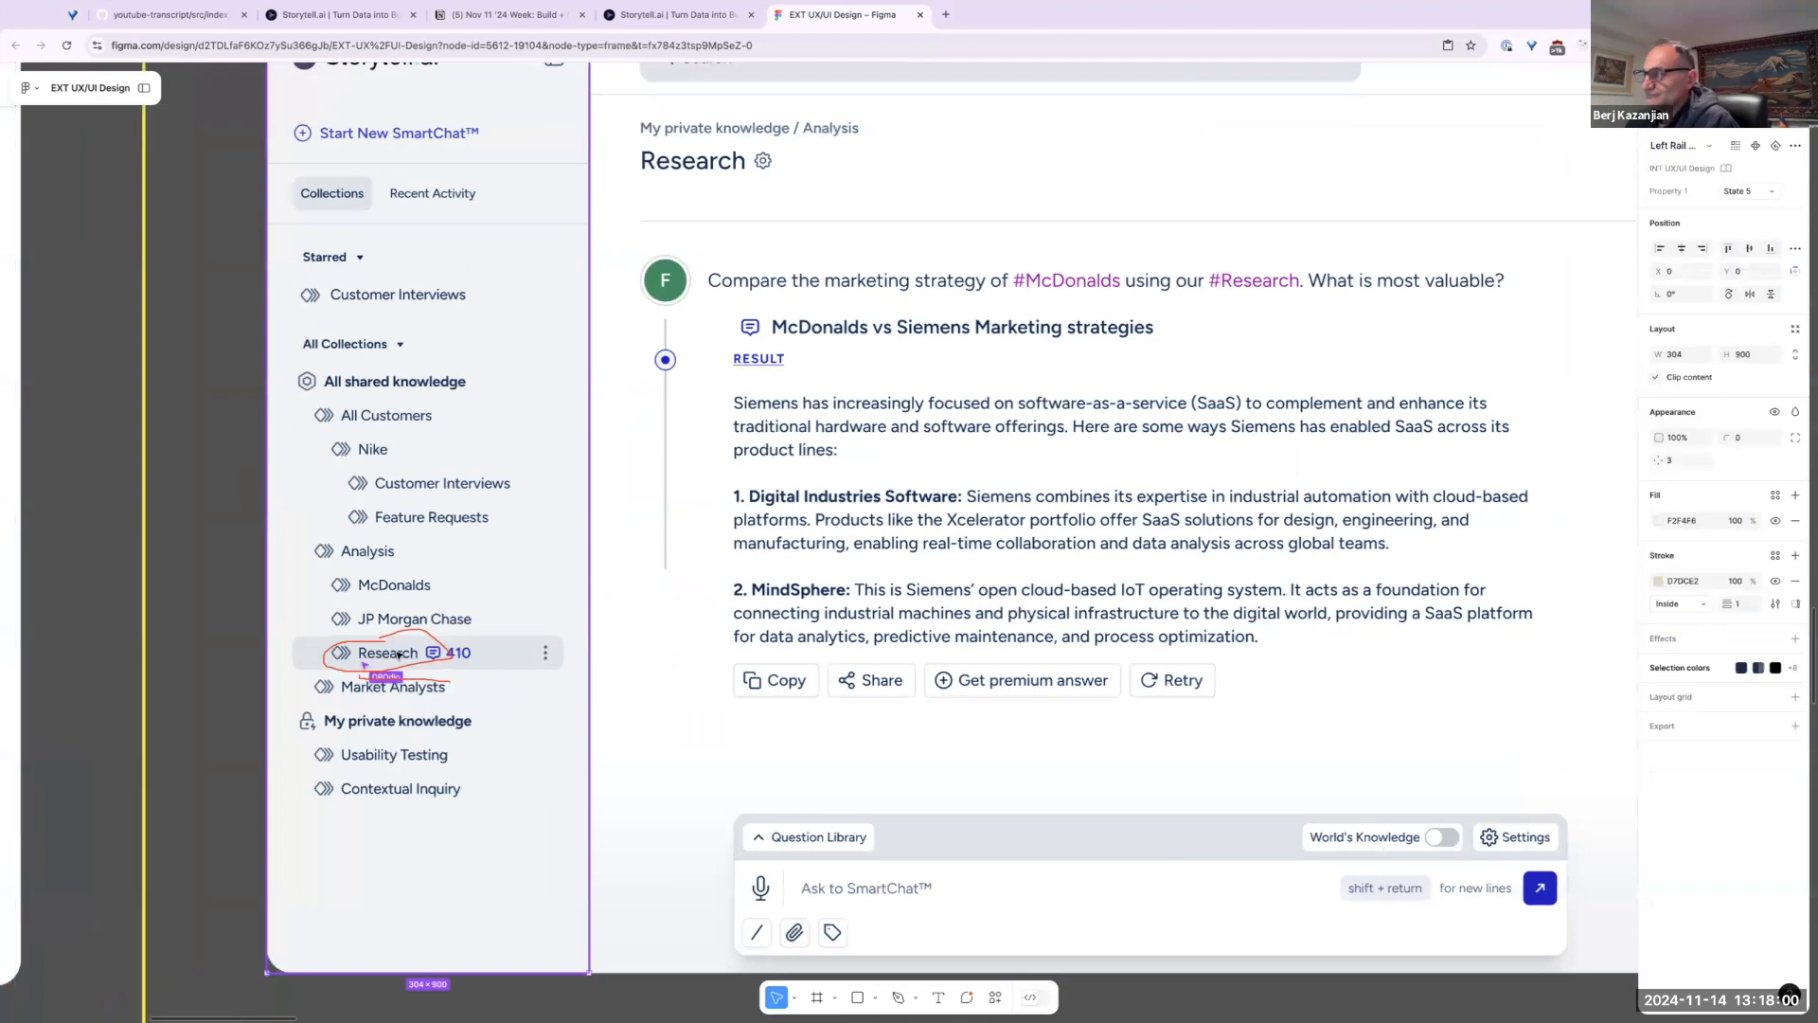
pyautogui.doubleClick(395, 655)
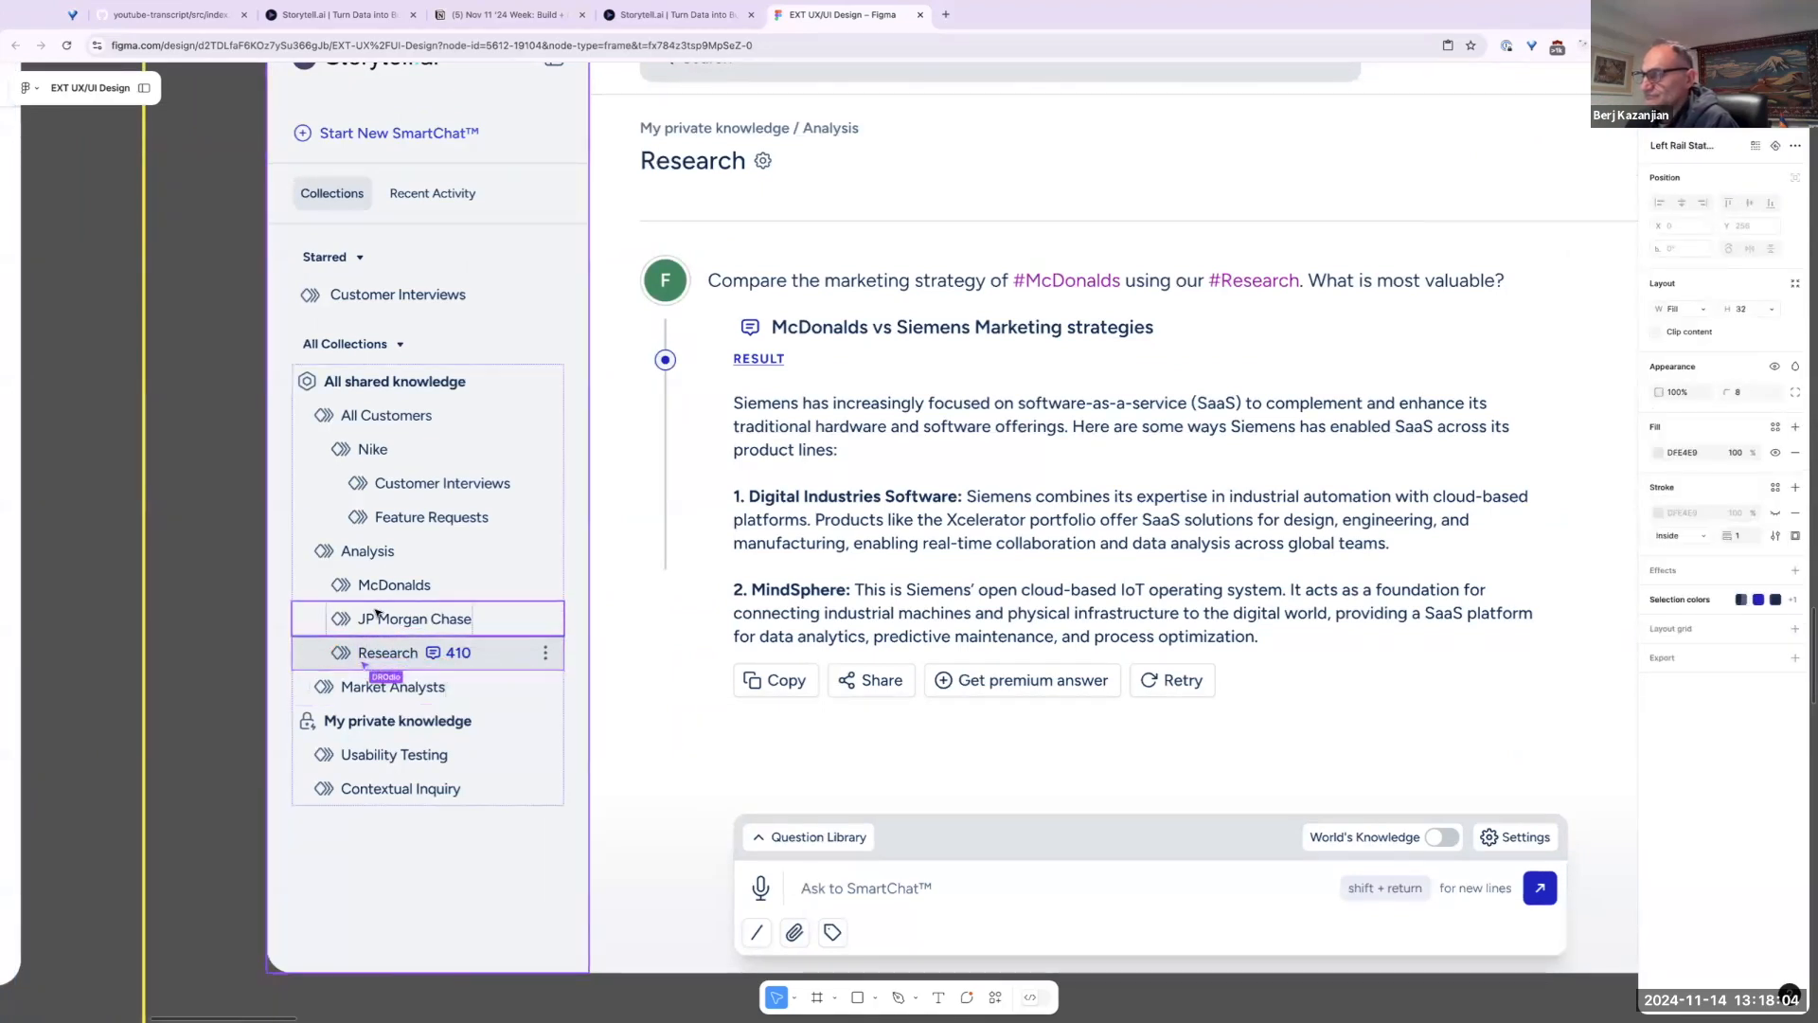
pyautogui.click(380, 618)
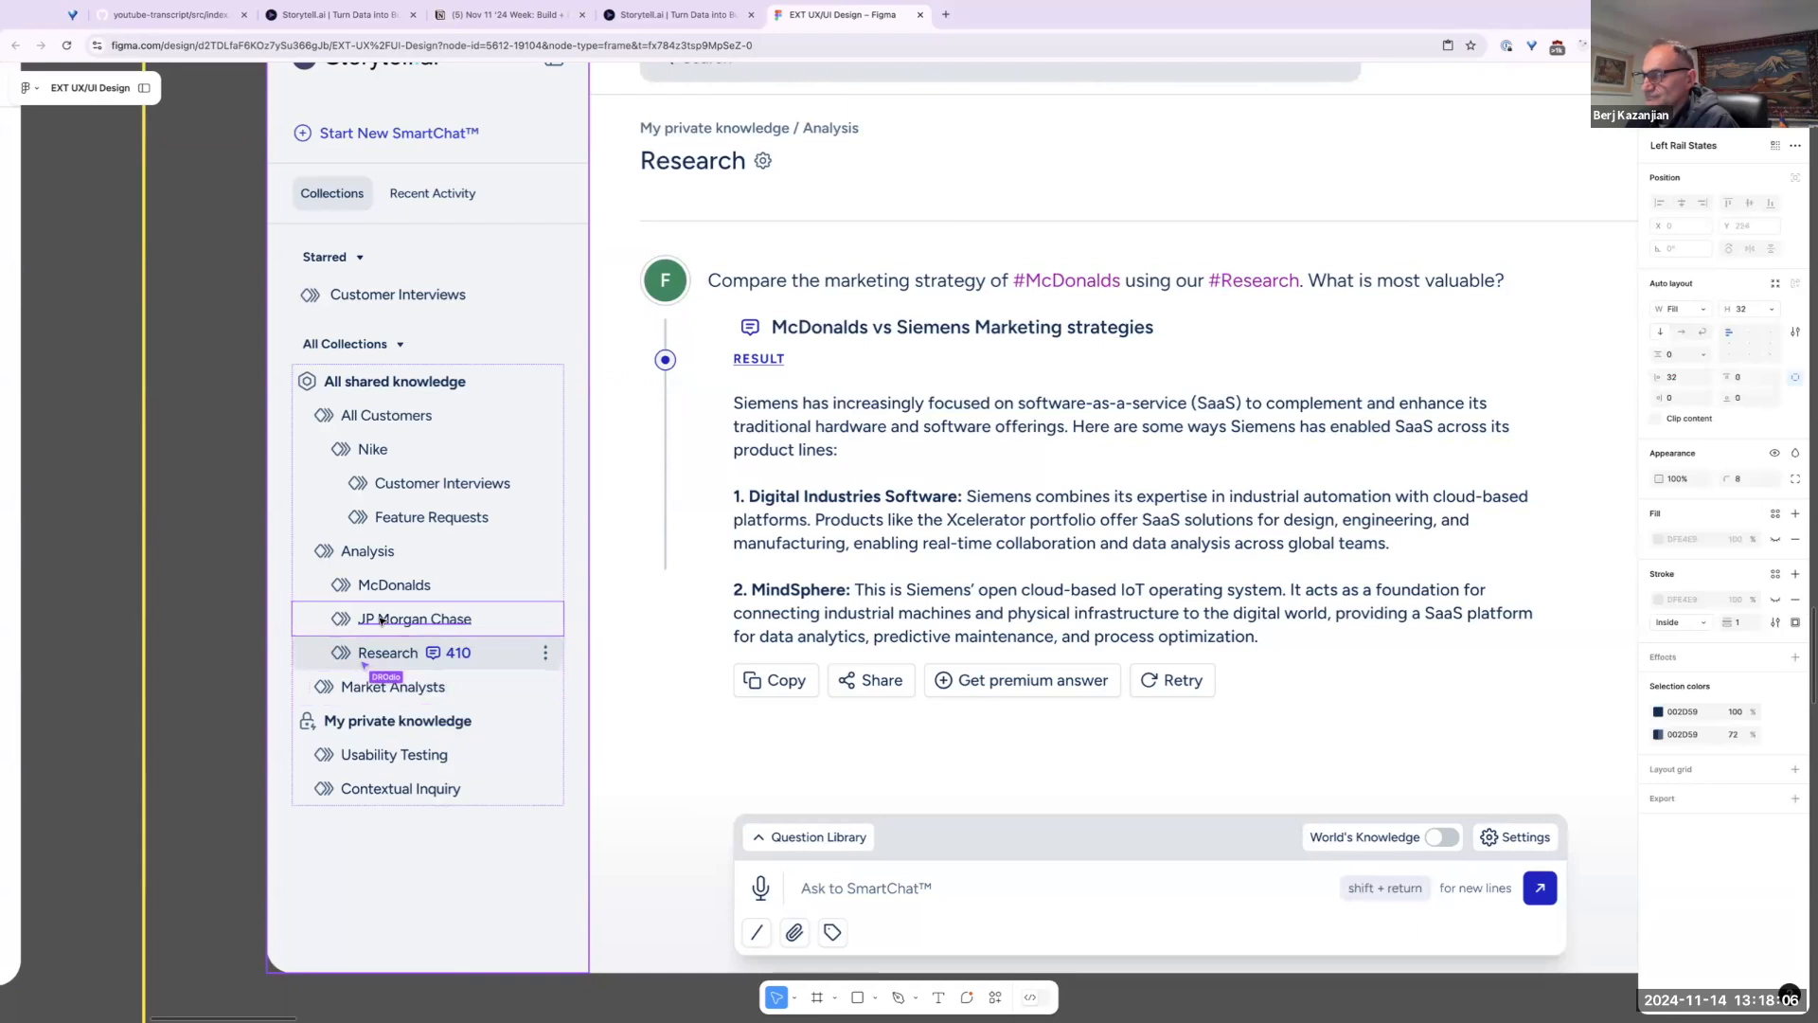
pyautogui.doubleClick(380, 622)
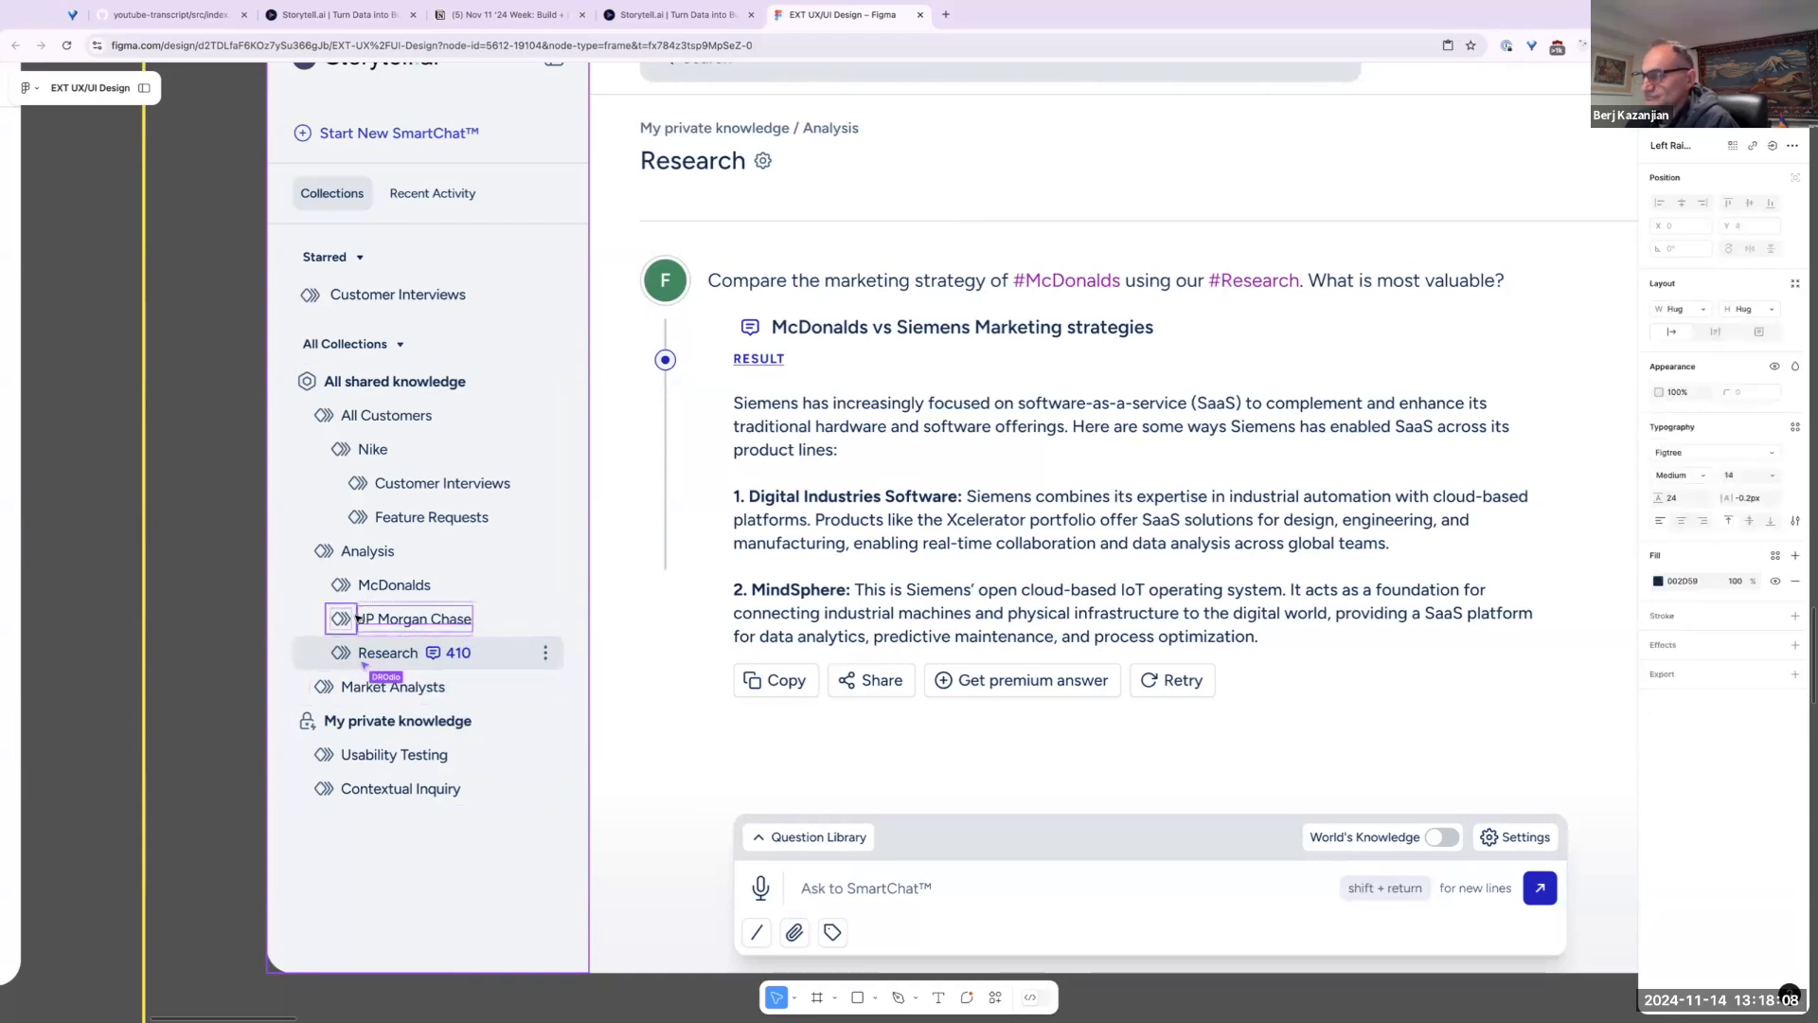
pyautogui.click(144, 88)
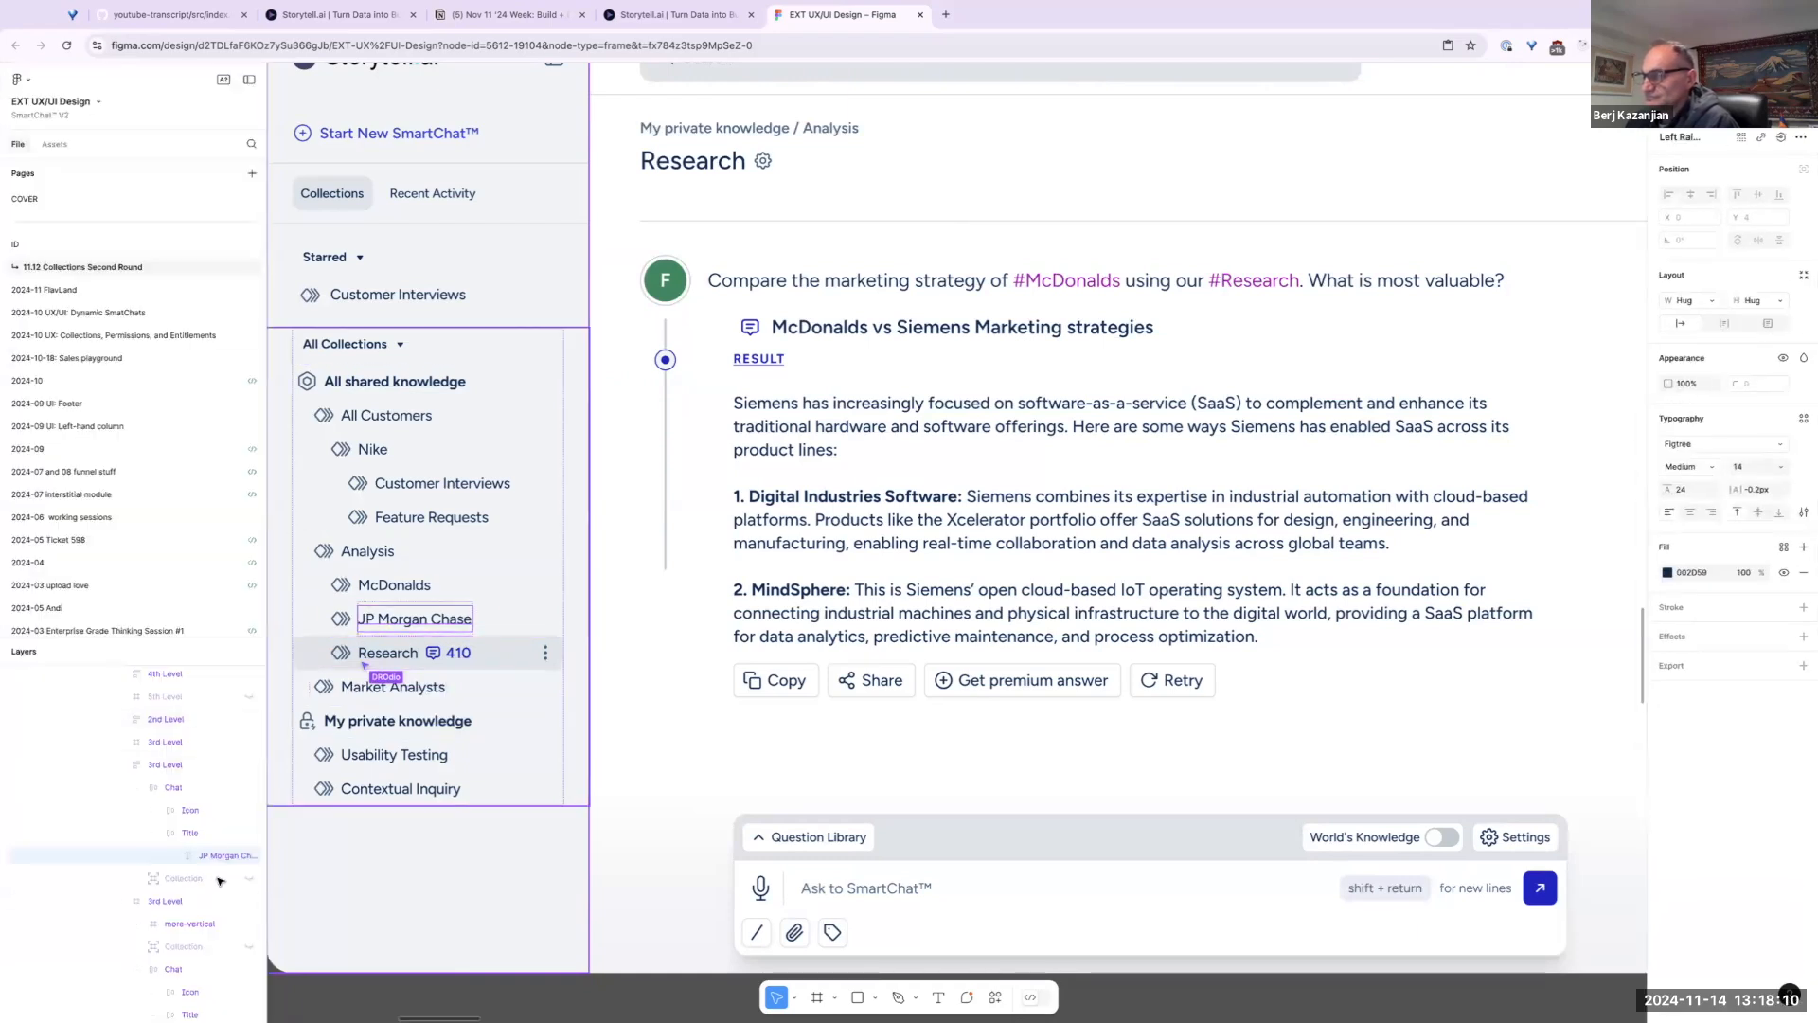
pyautogui.click(161, 767)
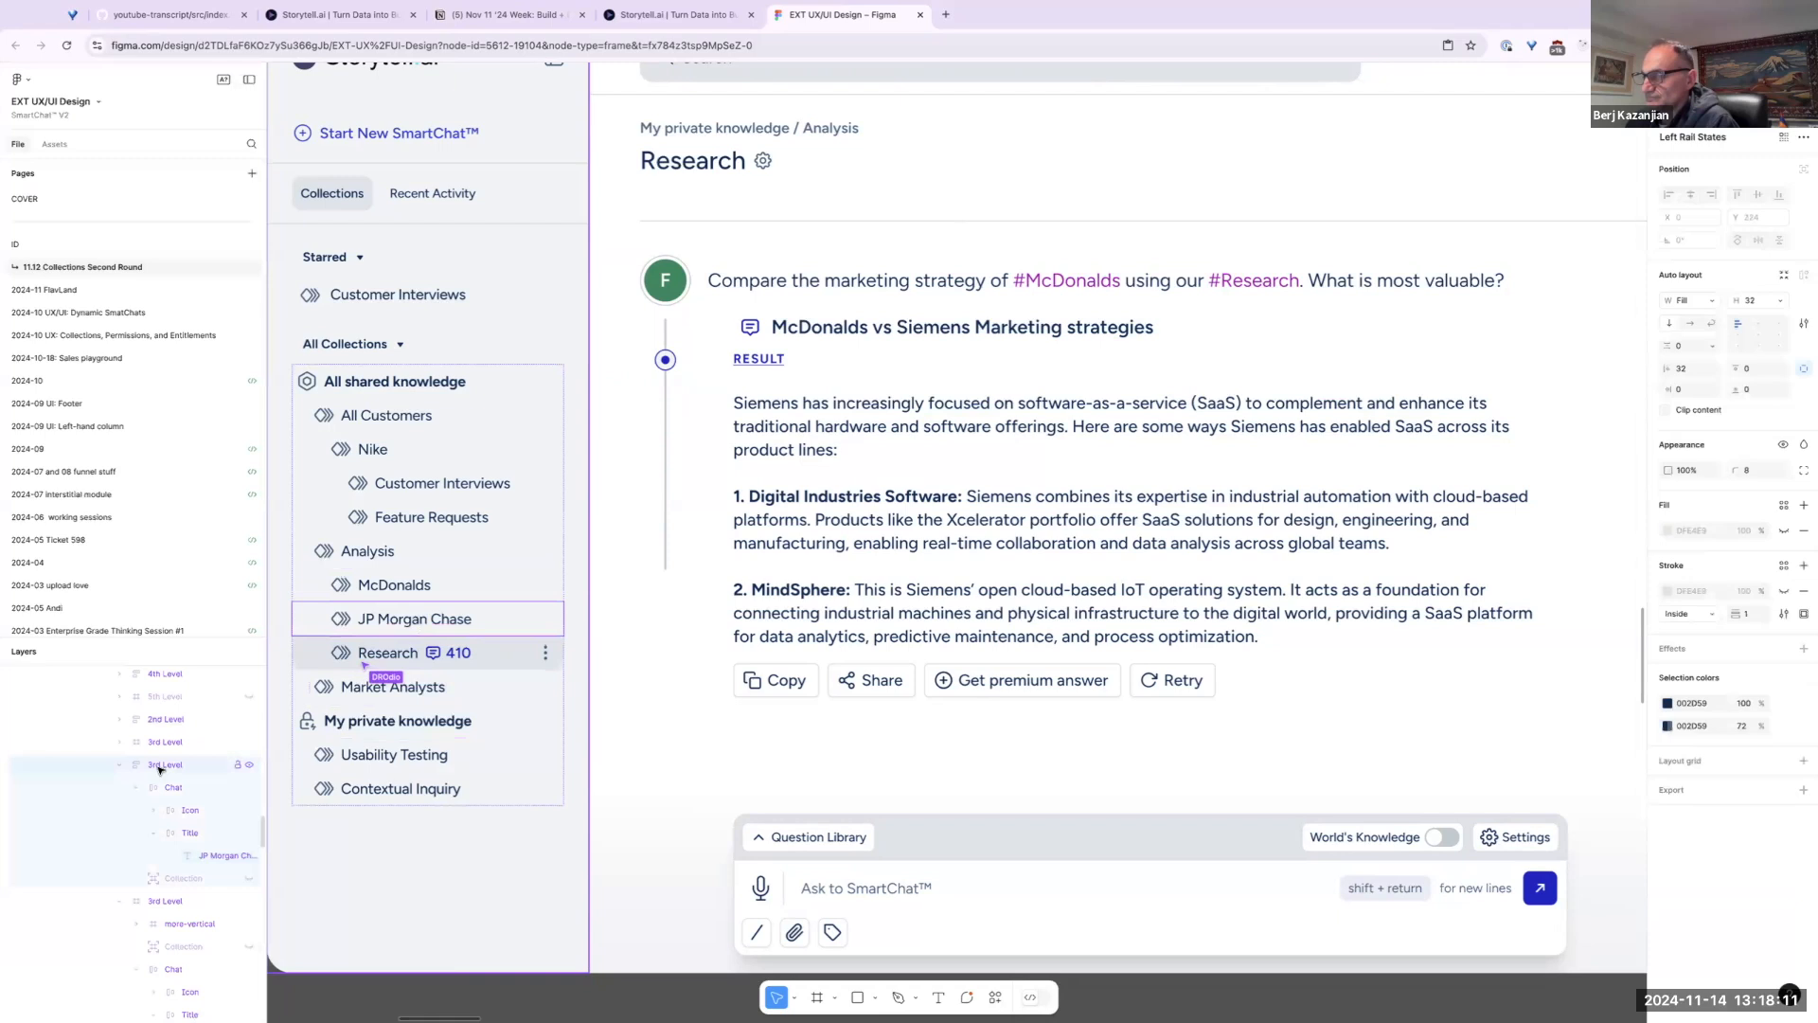
pyautogui.click(118, 764)
pyautogui.moveTo(379, 621); pyautogui.dragTo(401, 718)
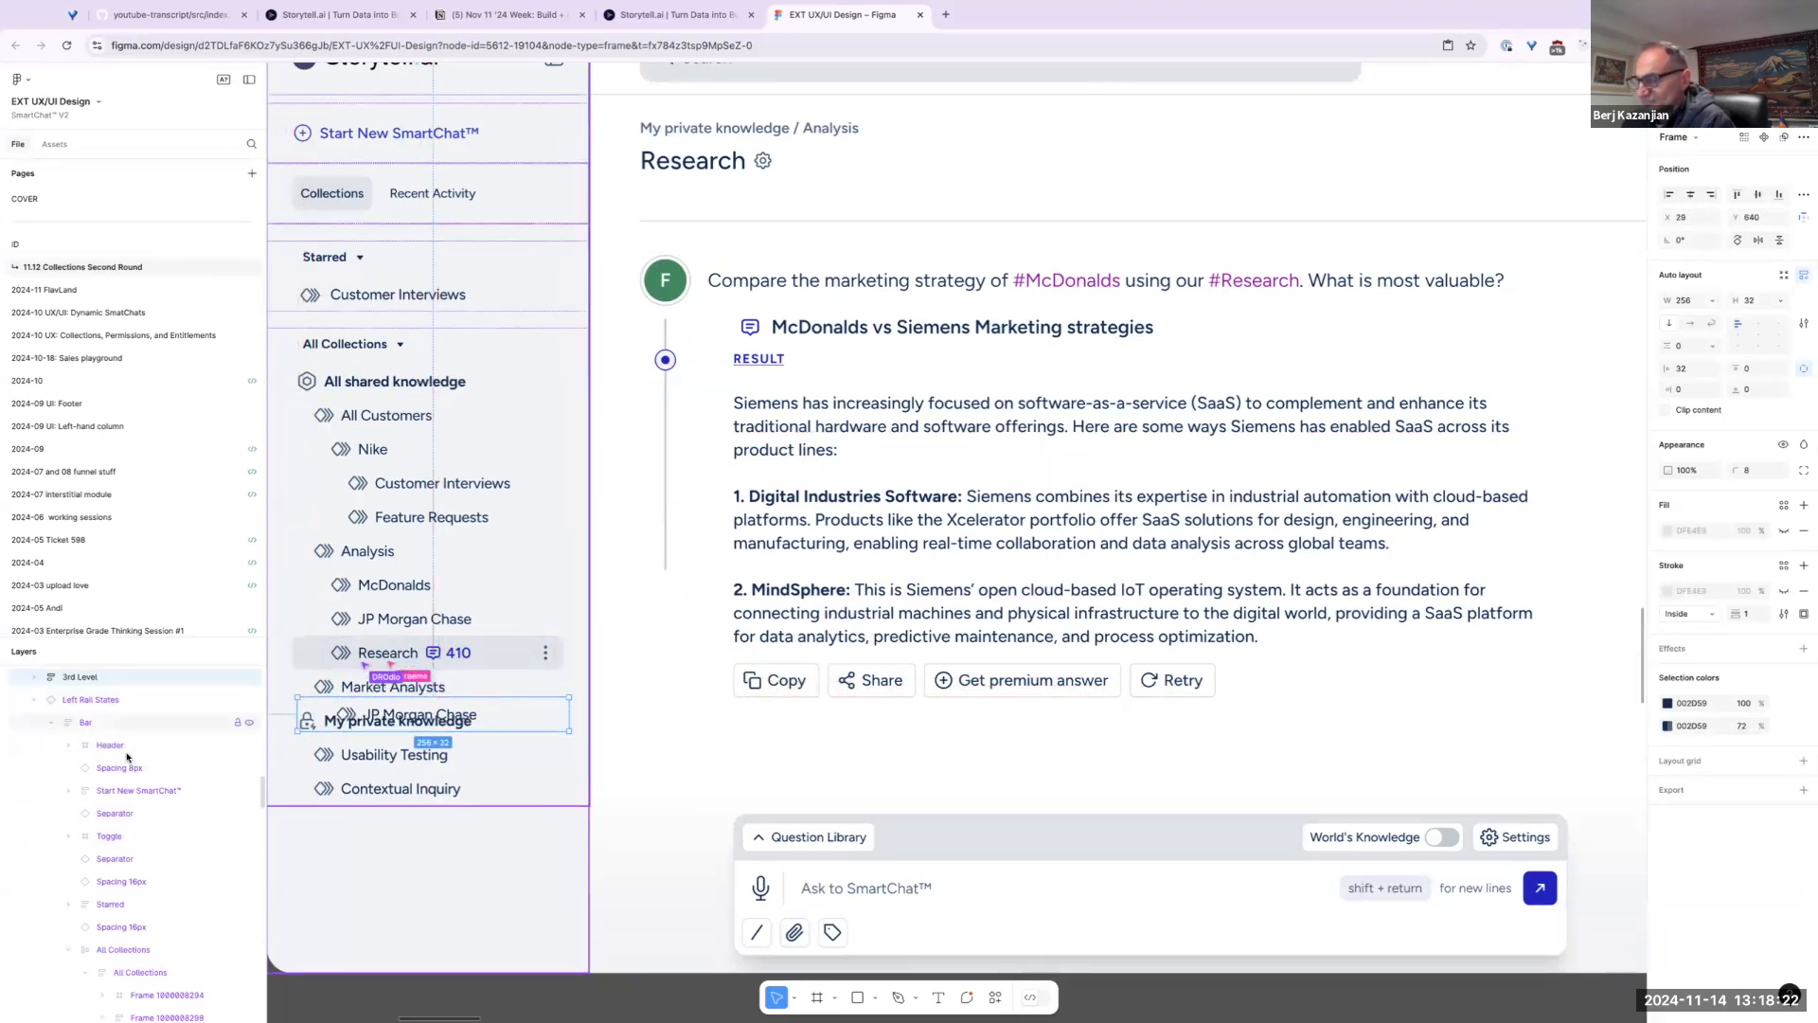
pyautogui.click(324, 720)
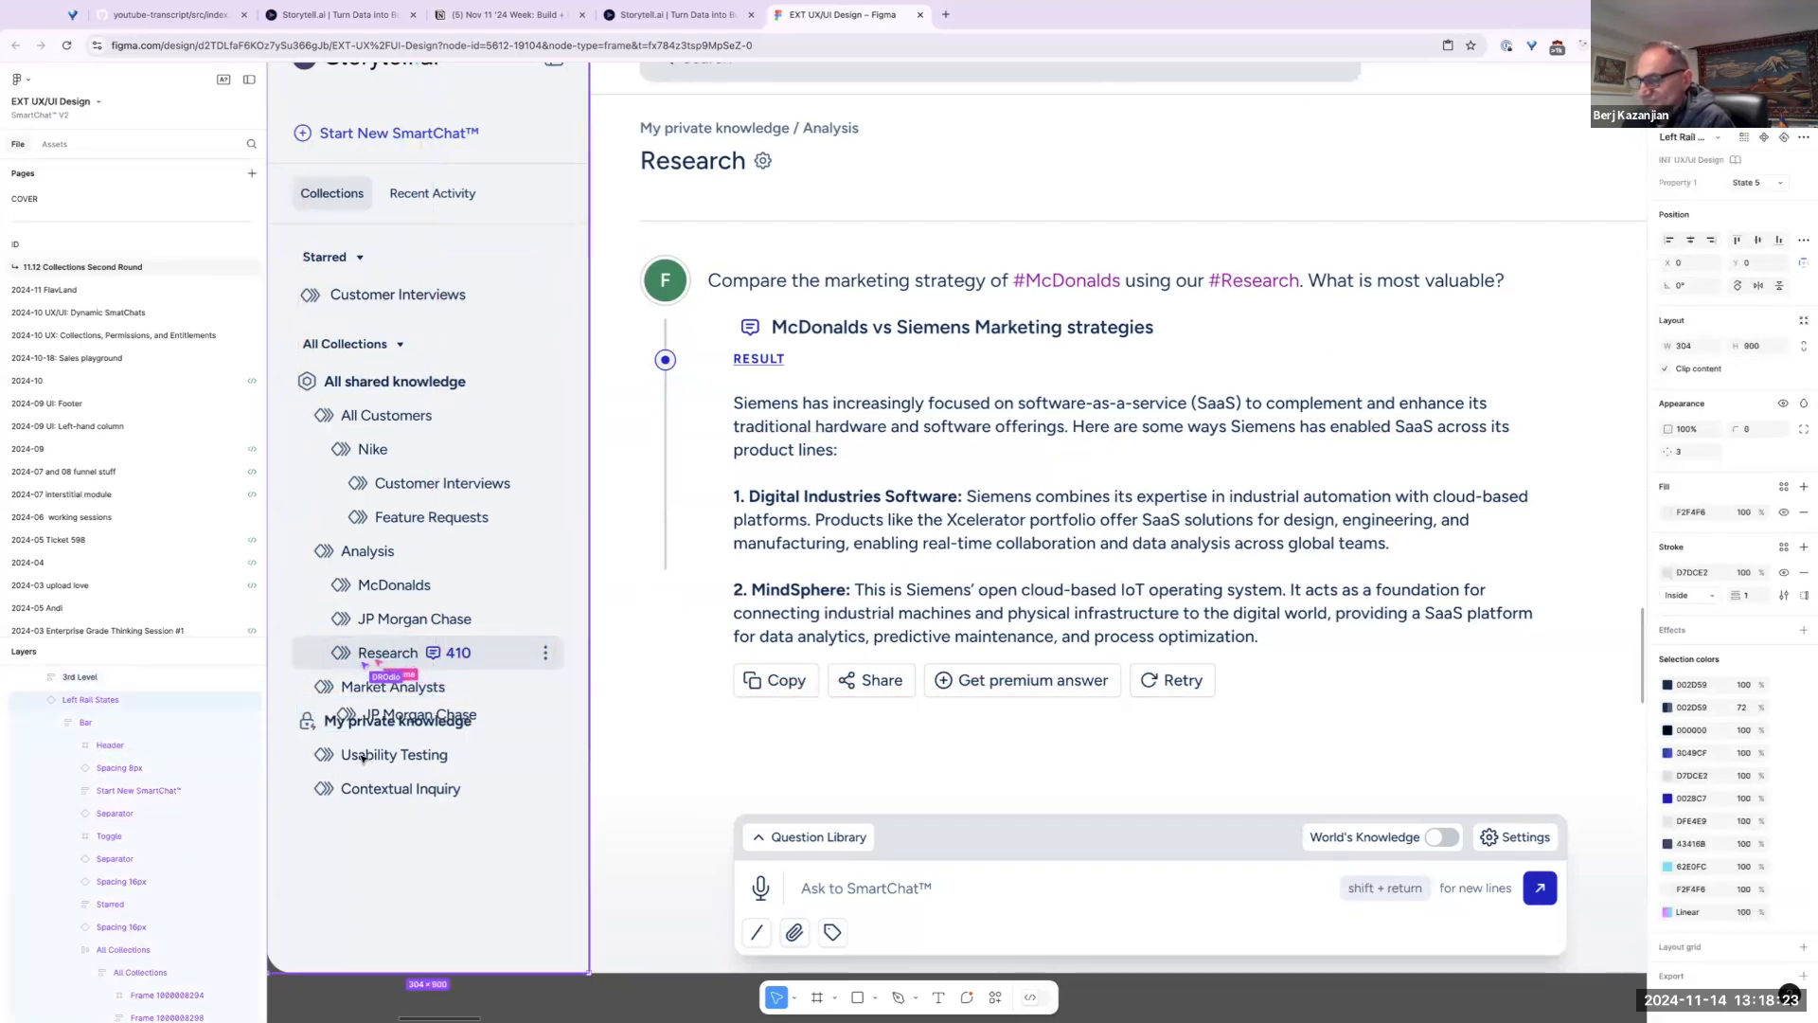
pyautogui.click(324, 721)
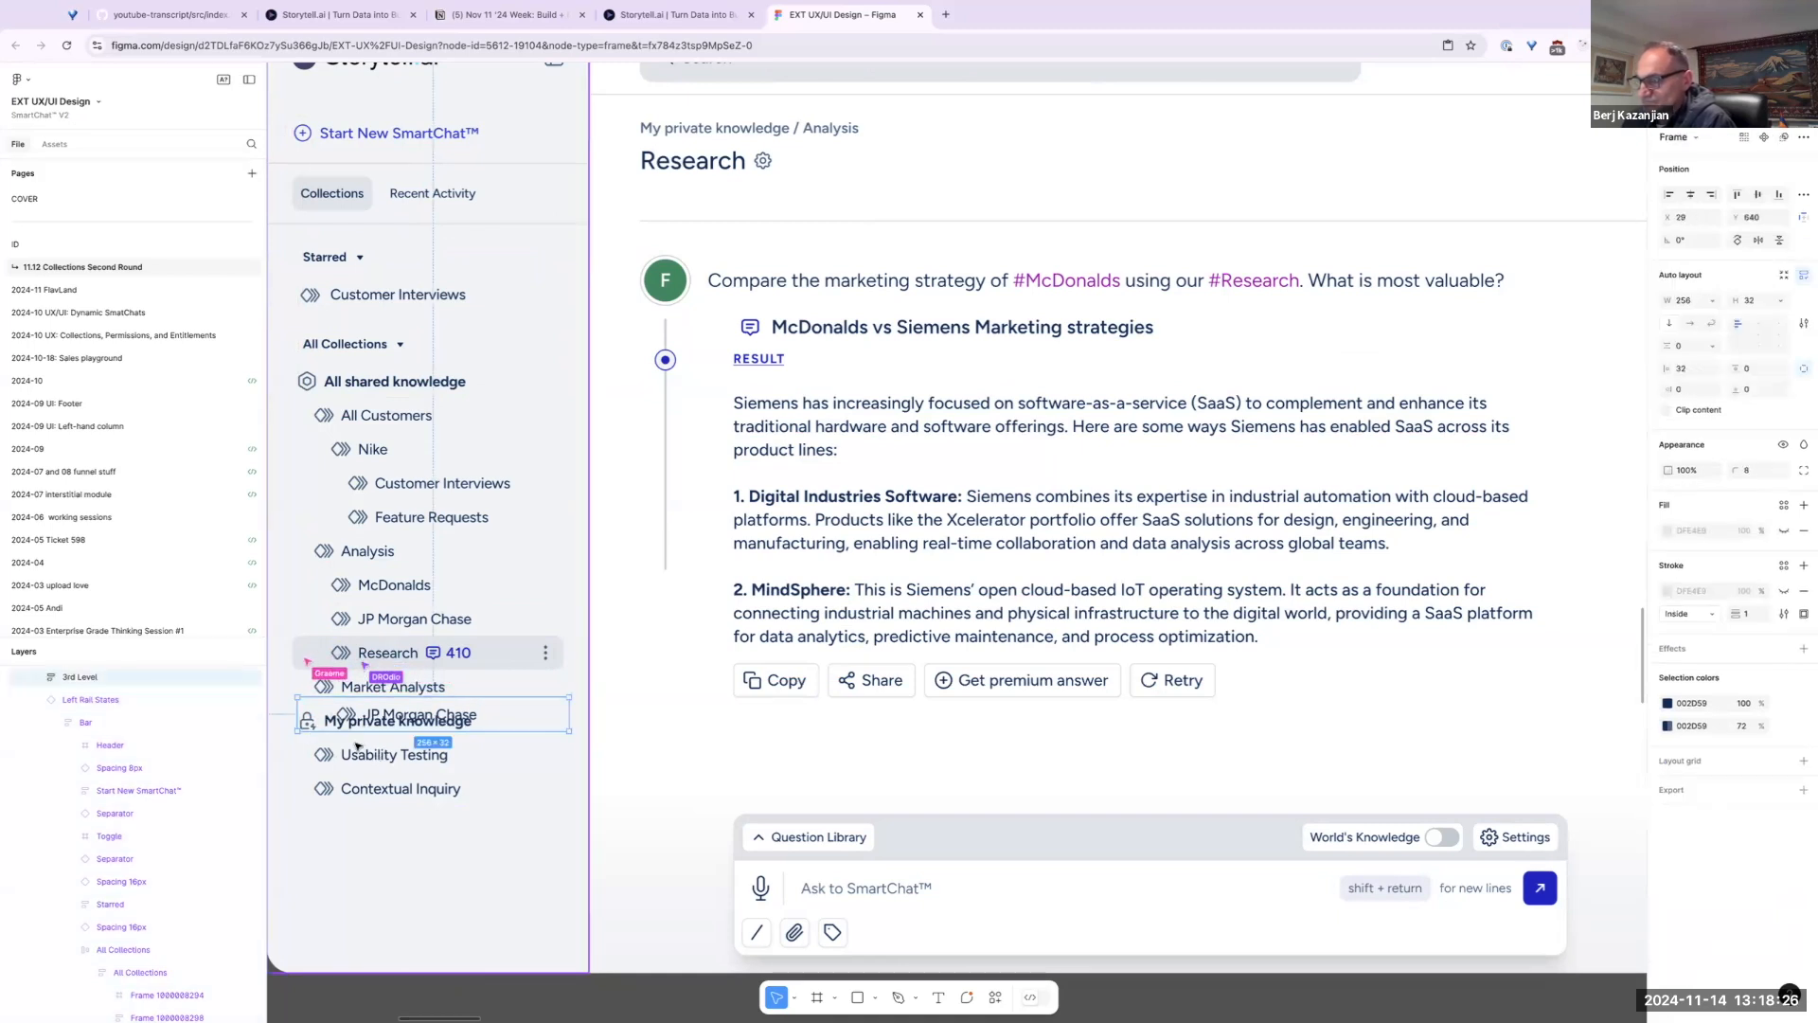
# Try to move the JP Morgan Chase copy lower over the My private knowledge row, and undo it.
pyautogui.moveTo(327, 727); pyautogui.dragTo(330, 749)
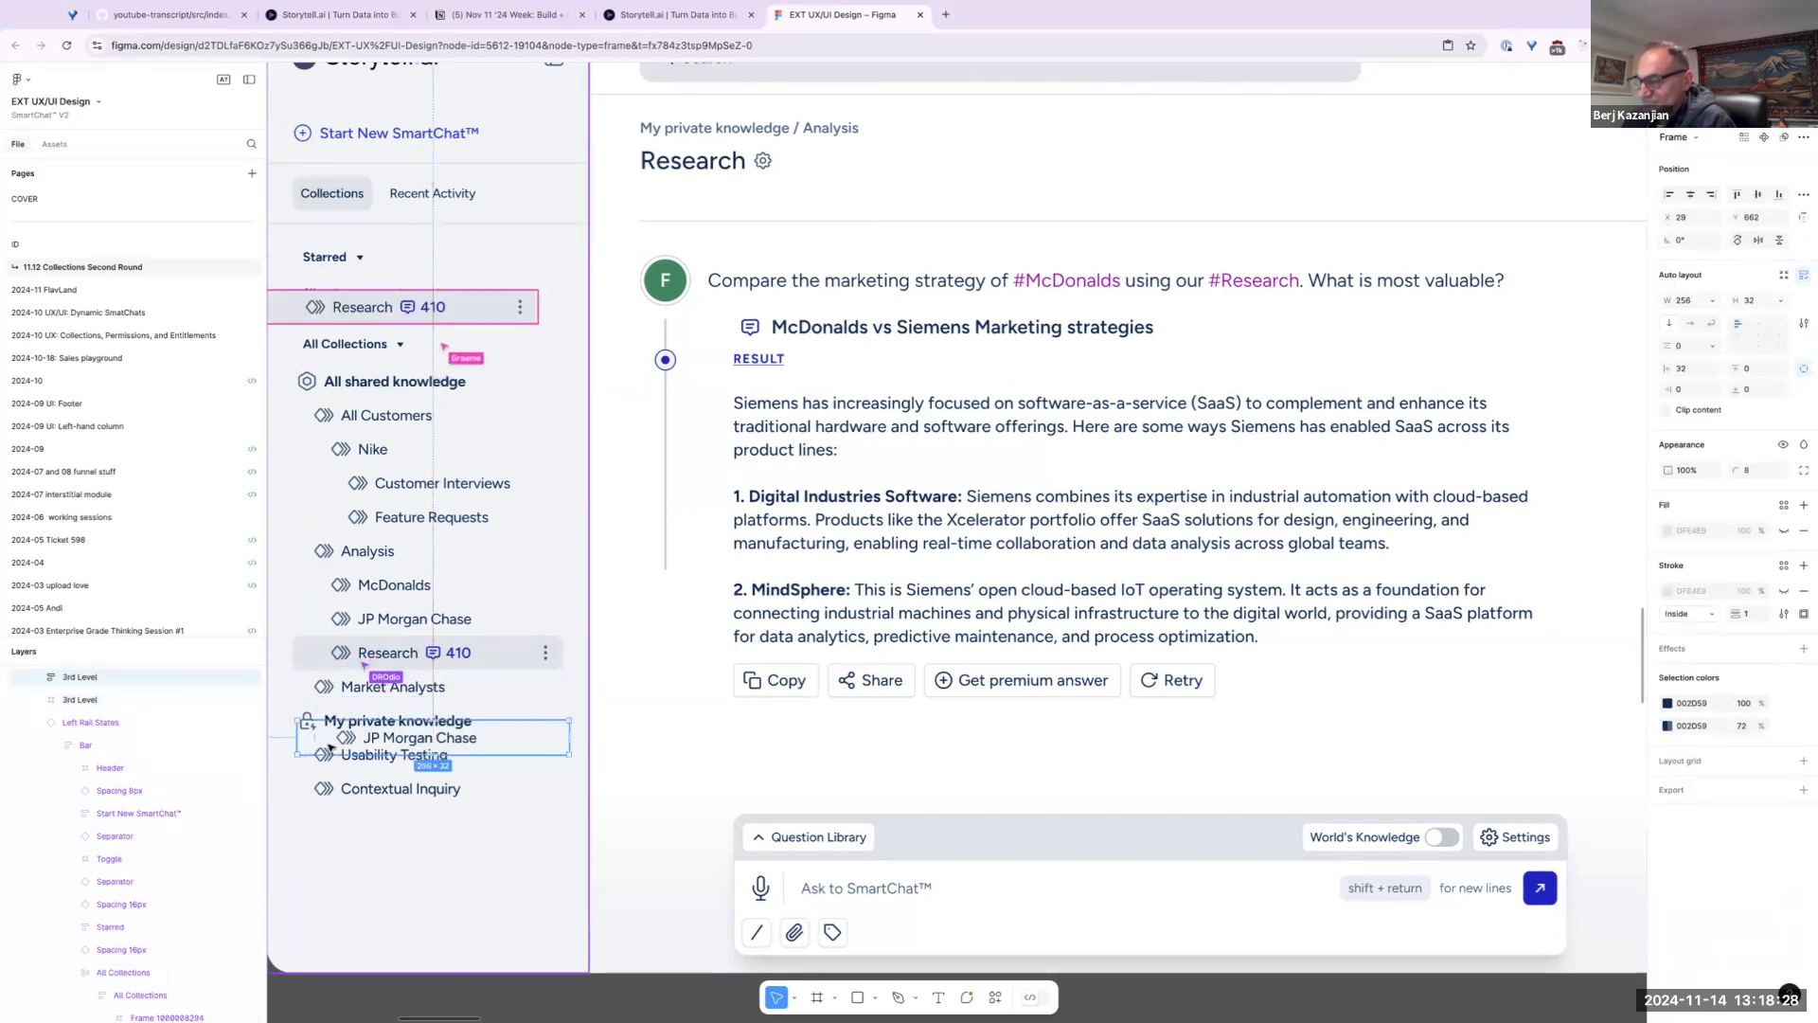
pyautogui.press('super+z')
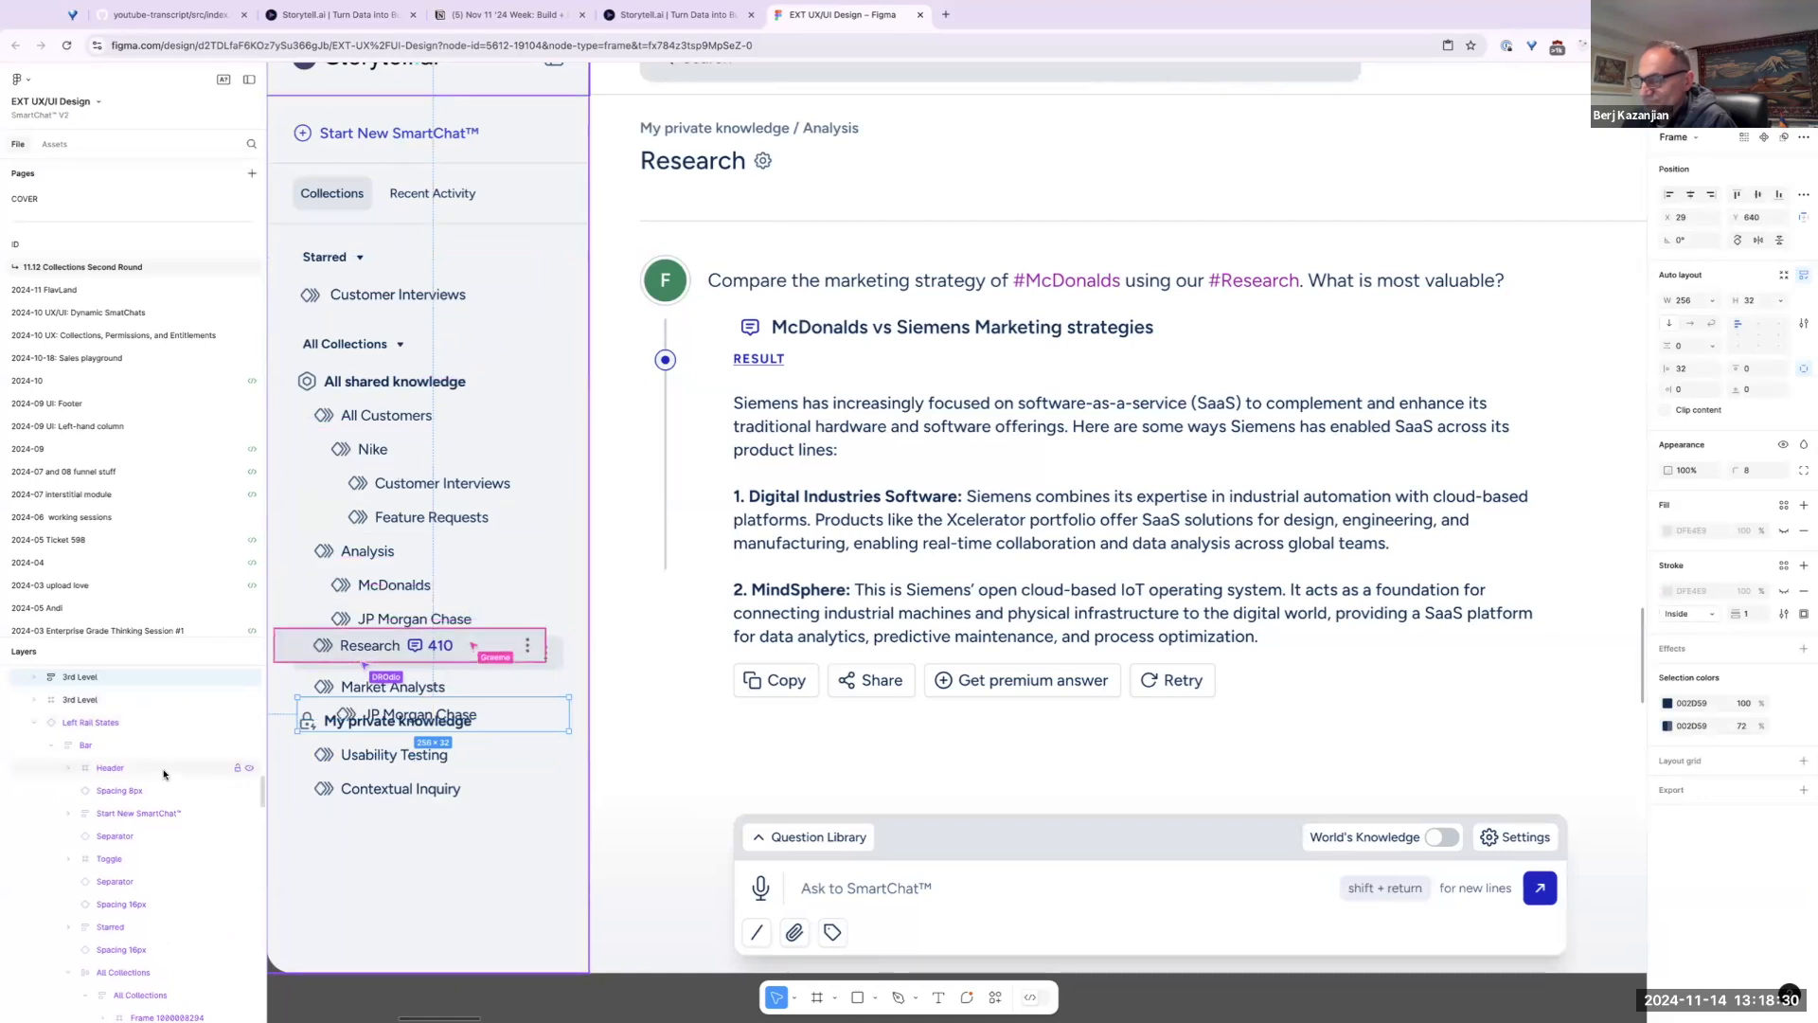
# Try to move the My private knowledge, Usability Testing and Contextual Inquiry rows down in the Research screen's sidebar.
pyautogui.keyDown('super'); pyautogui.click(403, 758); pyautogui.keyUp('super')
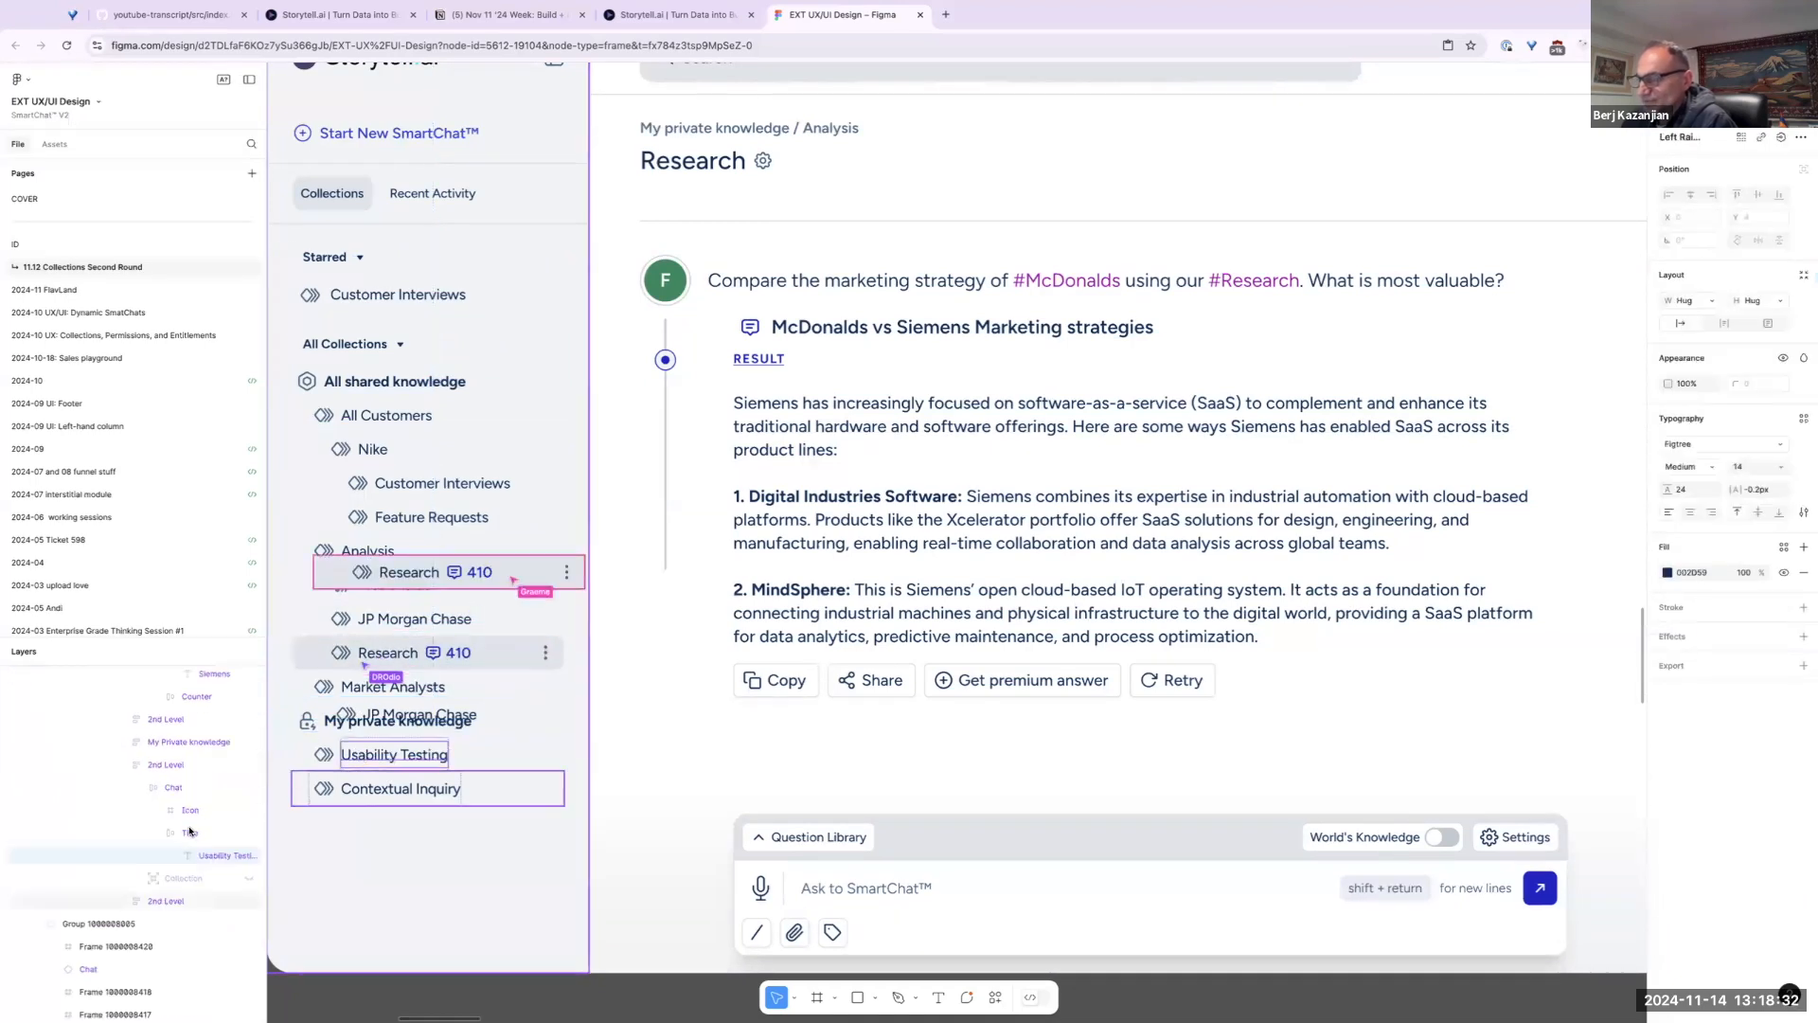
pyautogui.scroll(3, 189, 831)
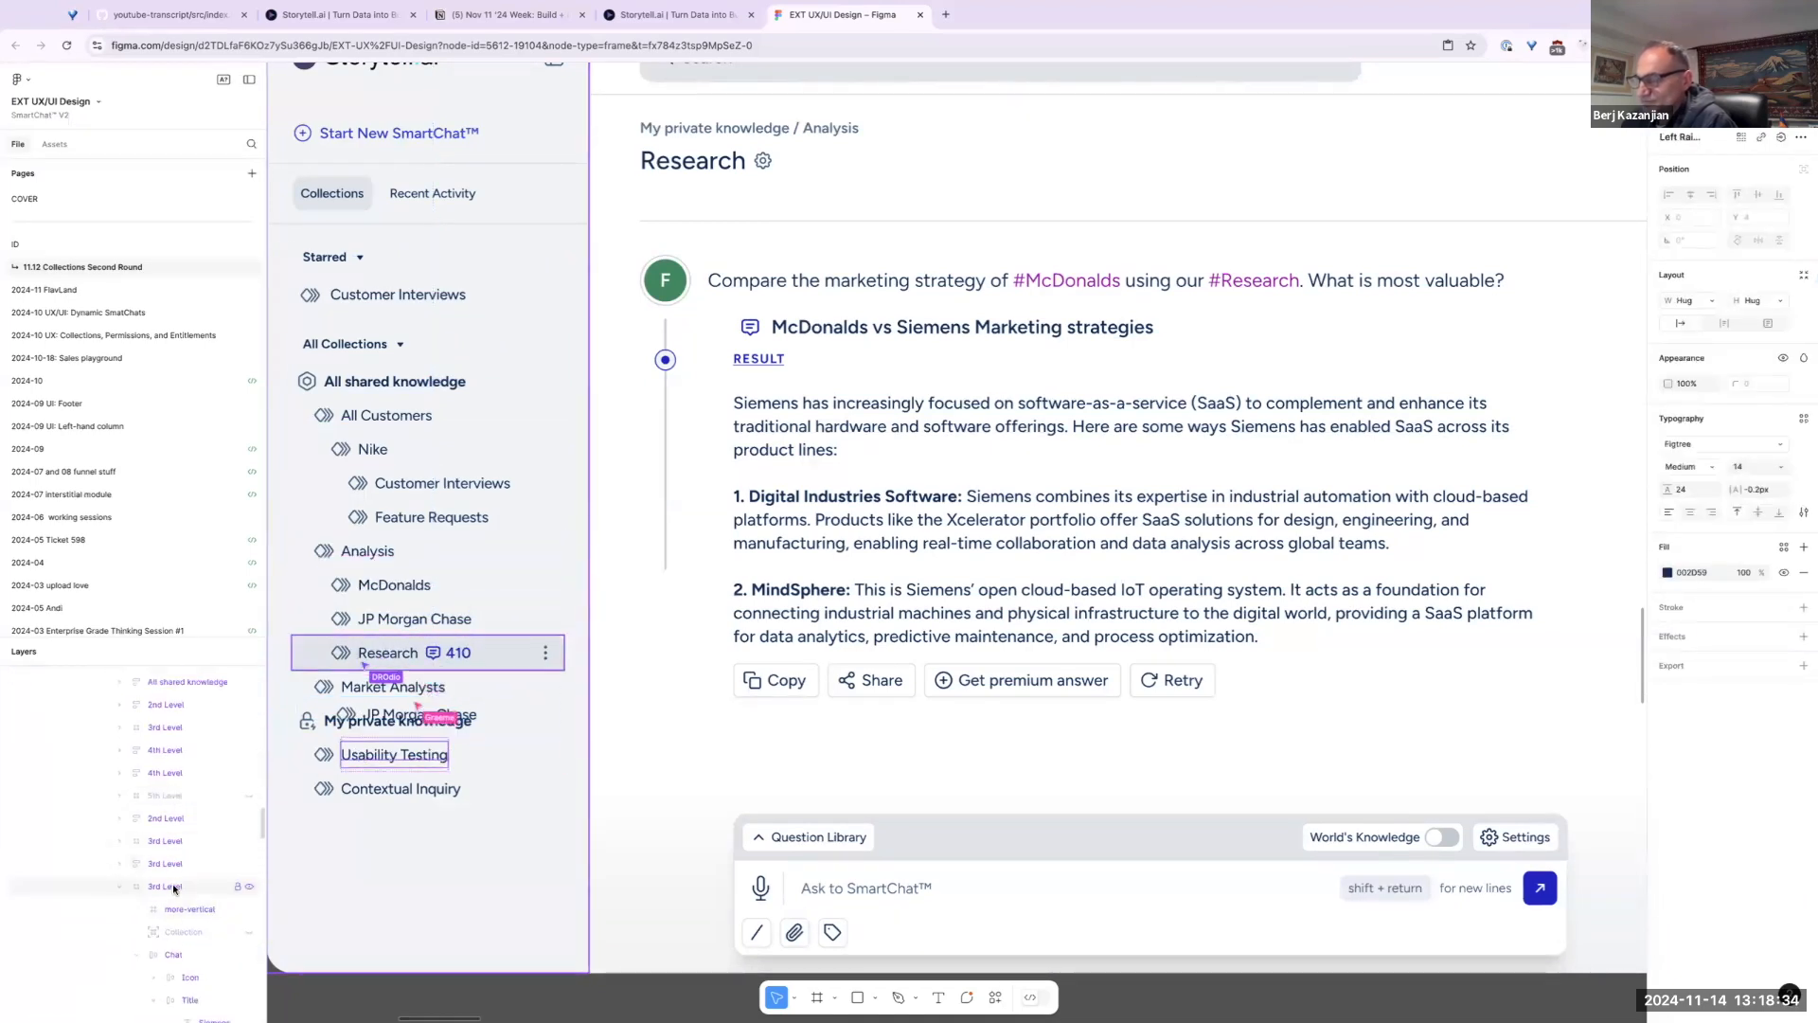
pyautogui.click(180, 909)
pyautogui.scroll(-1, 180, 913)
pyautogui.click(186, 909)
pyautogui.scroll(-3, 185, 905)
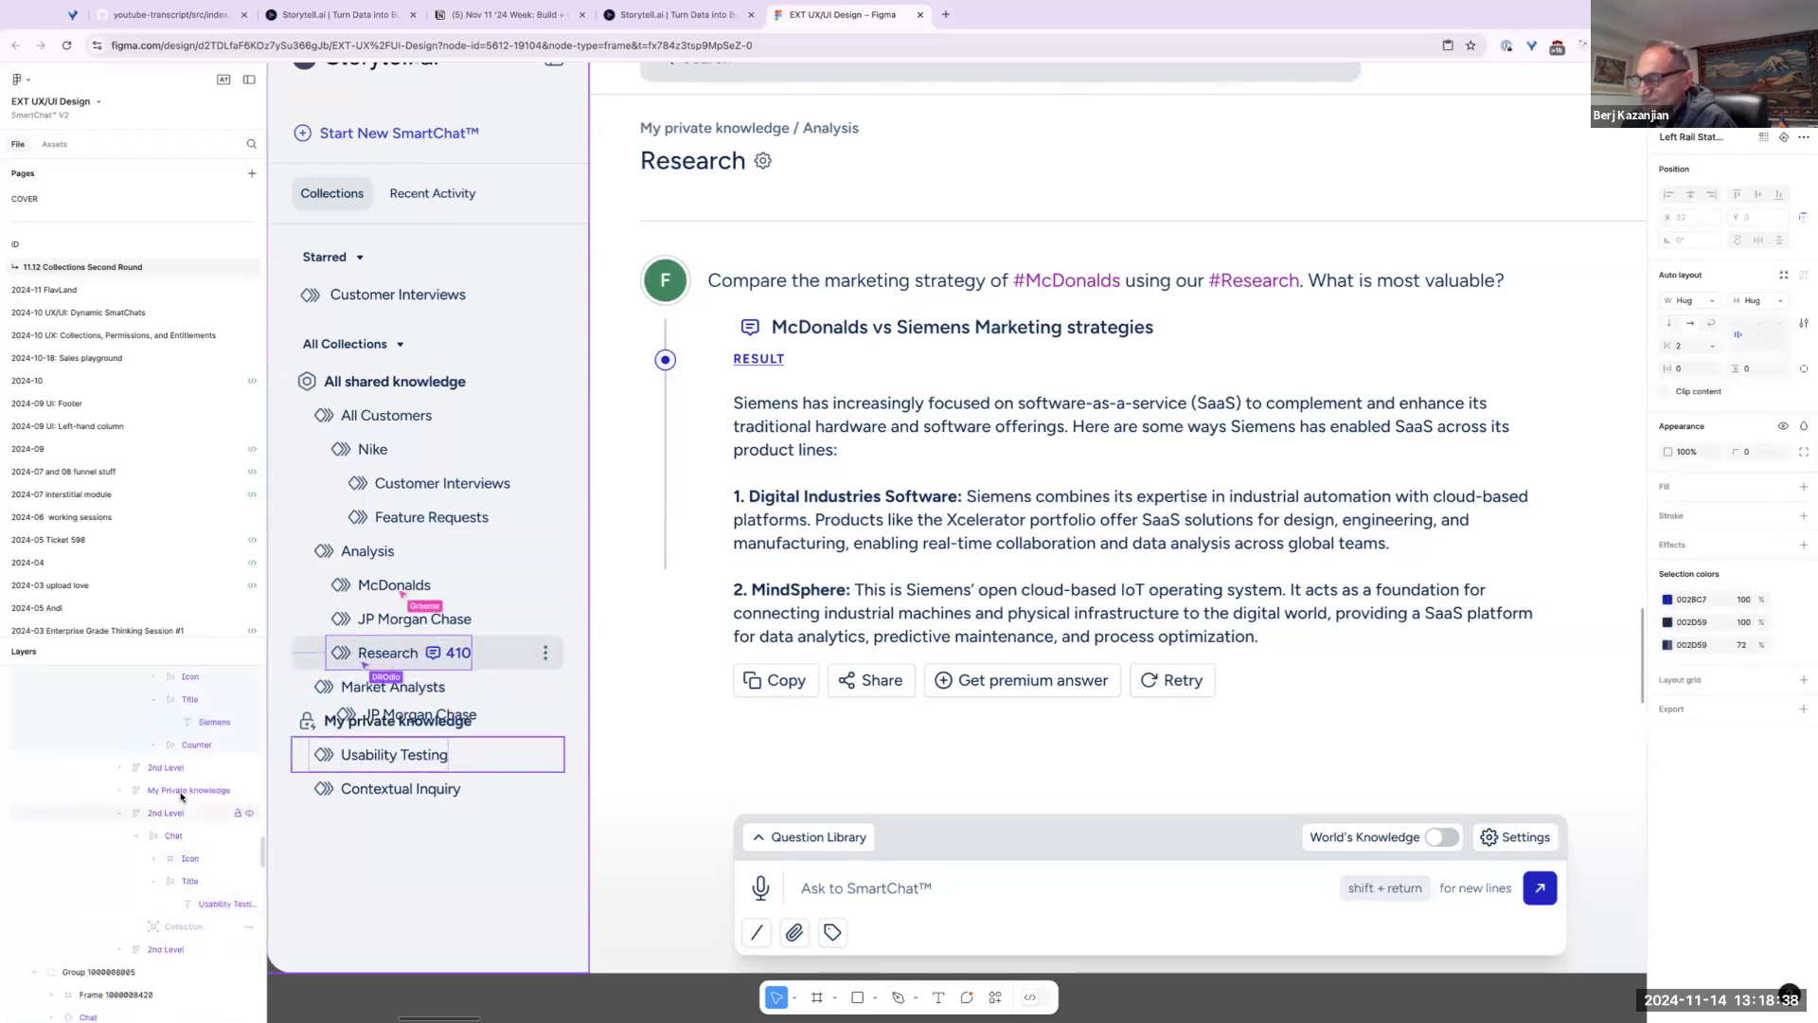
pyautogui.click(182, 791)
pyautogui.keyDown('shift'); pyautogui.click(162, 813); pyautogui.keyUp('shift')
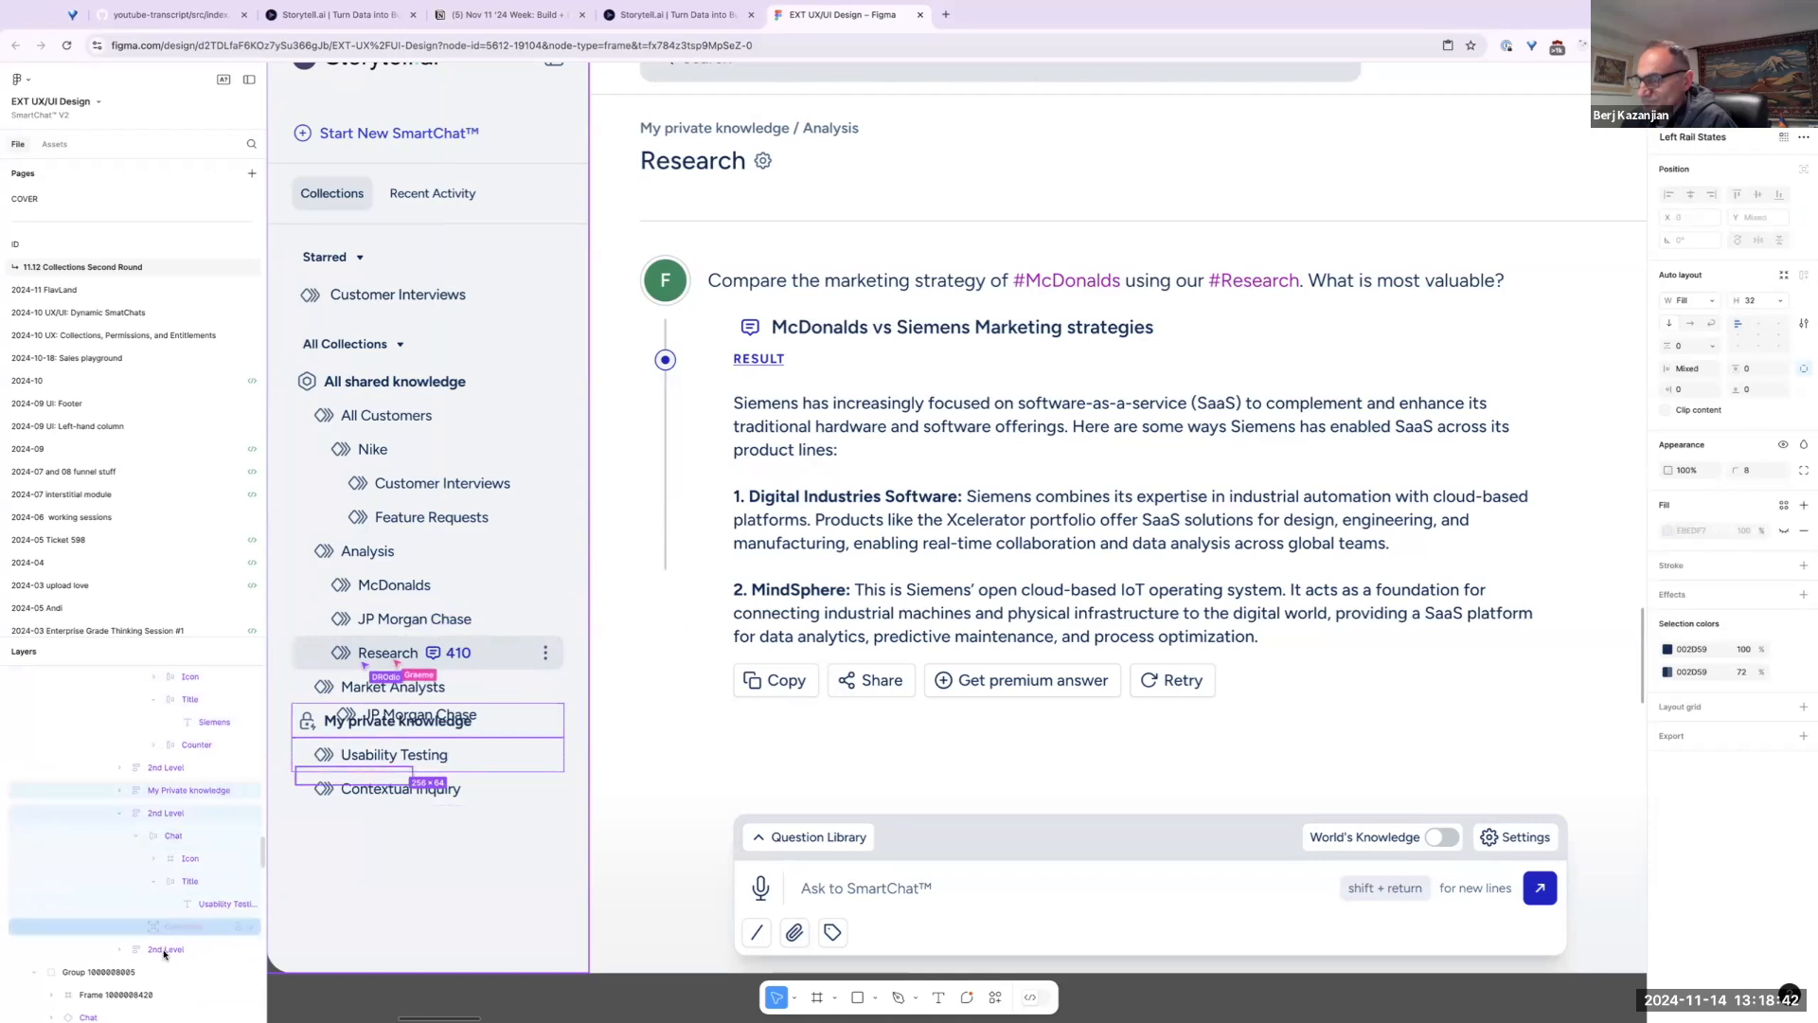
pyautogui.moveTo(375, 755); pyautogui.dragTo(367, 790)
pyautogui.hotkey('ctrl', 'z')
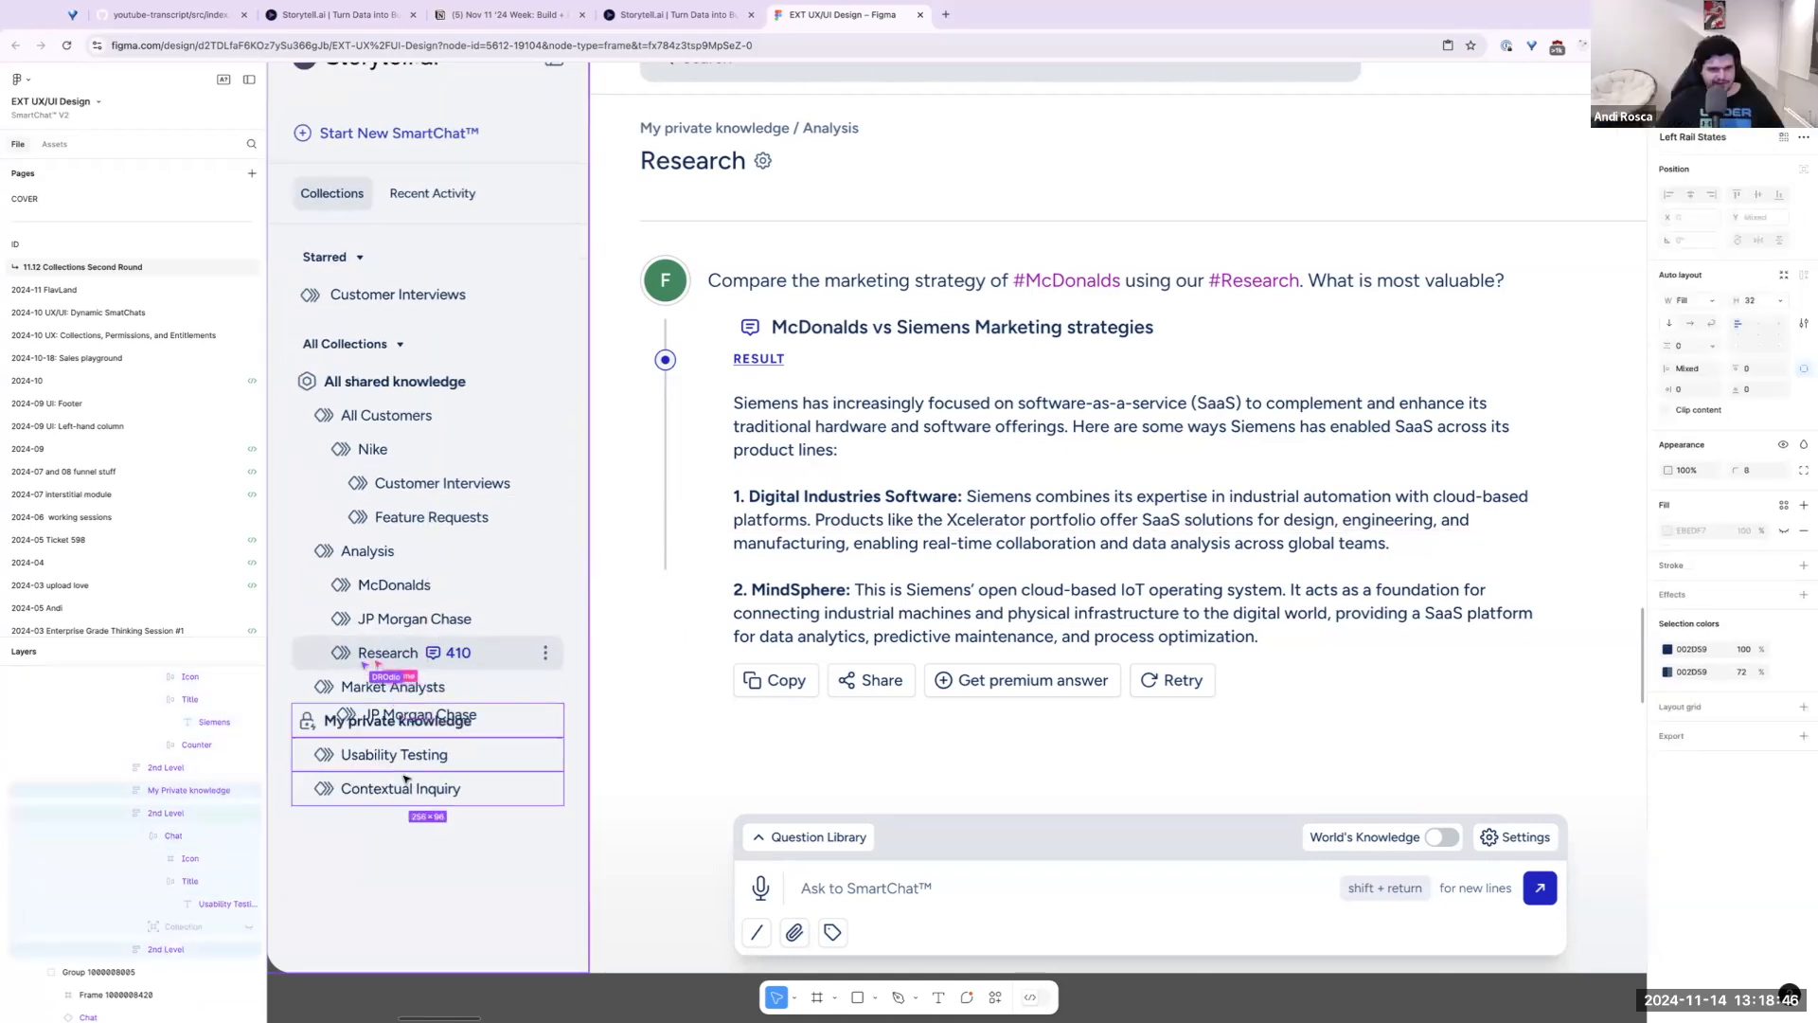
# Reselect the My private knowledge row with the two rows beneath it, try nudging them down, and return them.
pyautogui.click(355, 728)
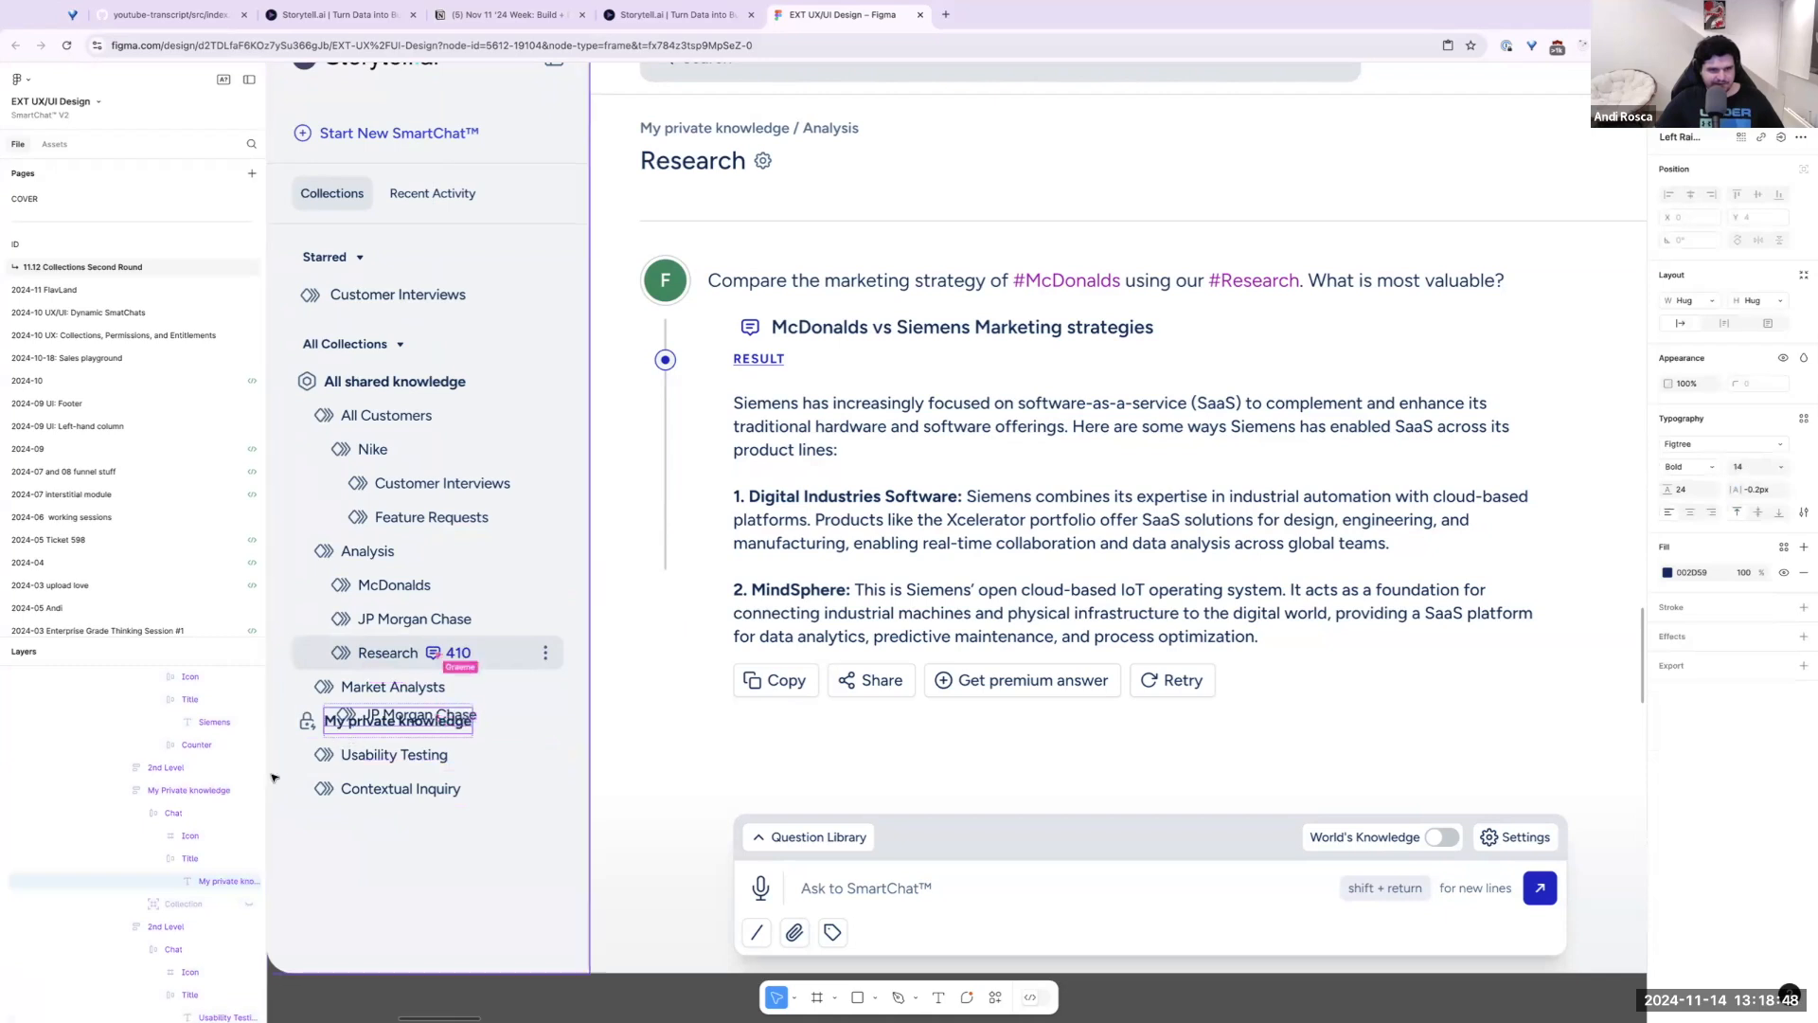
pyautogui.click(119, 790)
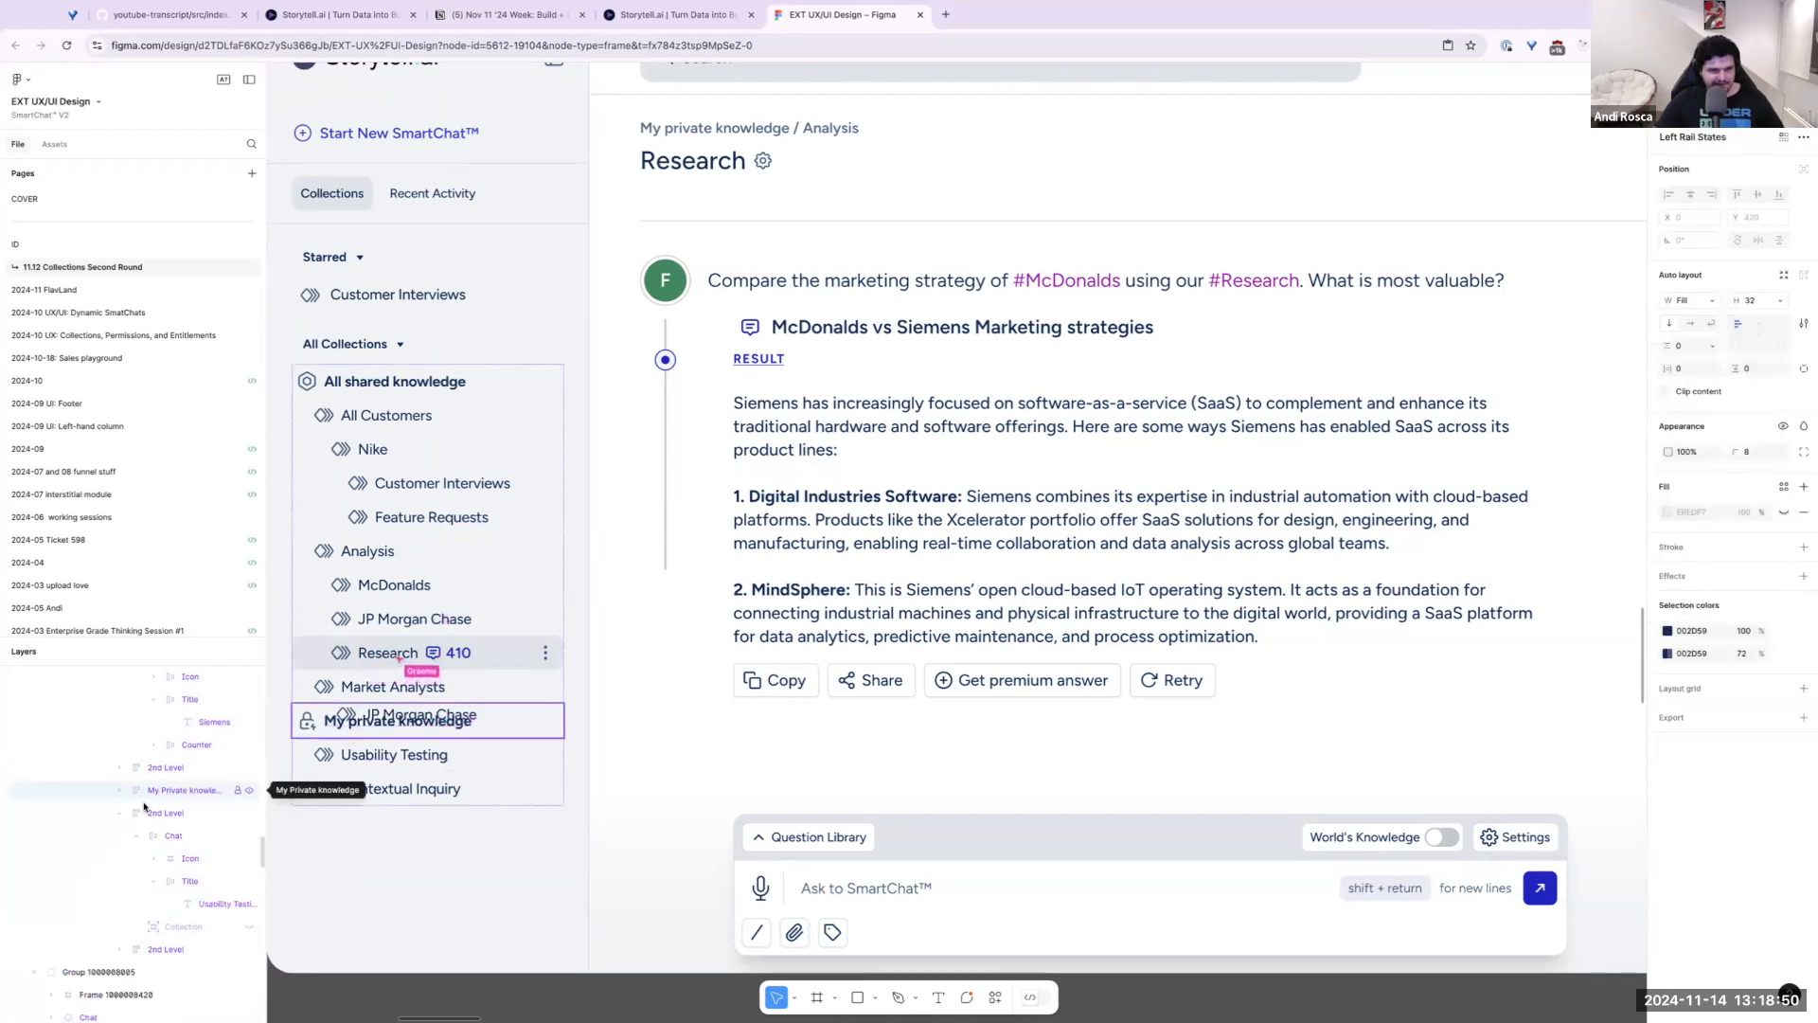
pyautogui.keyDown('shift'); pyautogui.click(132, 818); pyautogui.keyUp('shift')
pyautogui.click(119, 815)
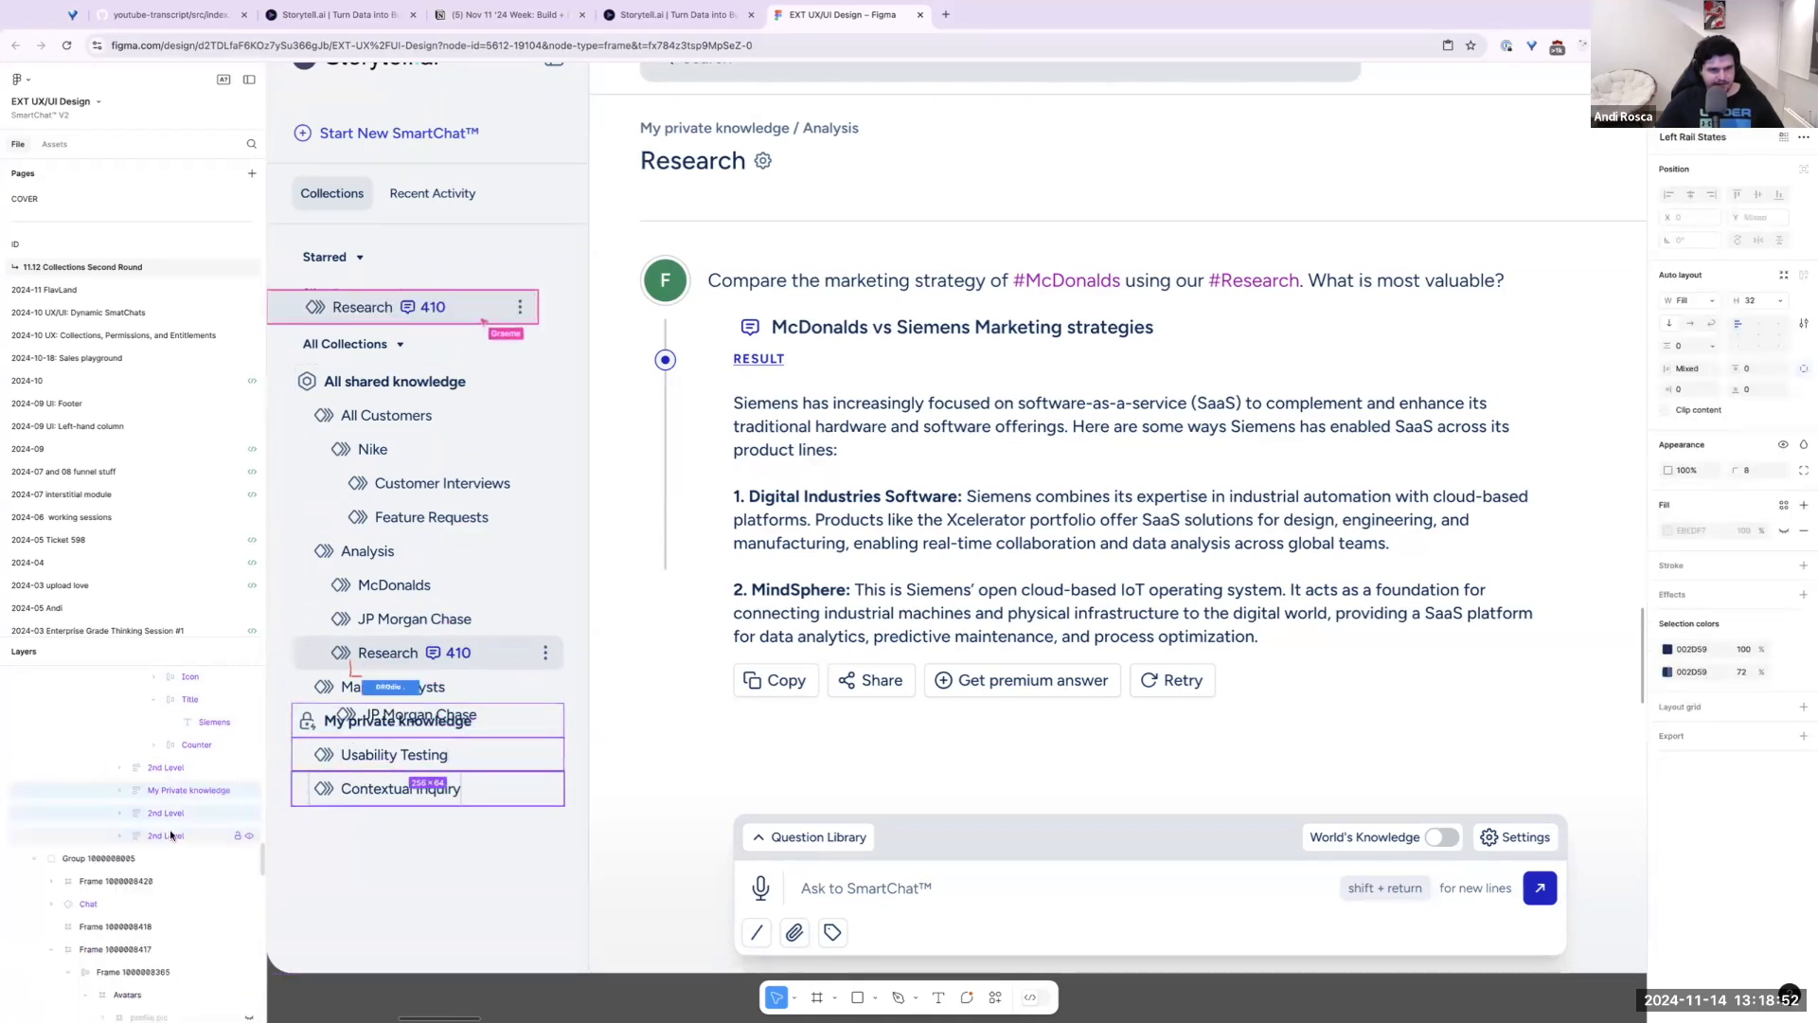
pyautogui.keyDown('shift'); pyautogui.click(131, 854); pyautogui.keyUp('shift')
pyautogui.press('Down')
pyautogui.press('Down')
pyautogui.press('Down')
pyautogui.press('Down')
pyautogui.press('Down')
pyautogui.press('Down')
pyautogui.press('Down')
pyautogui.press('Down')
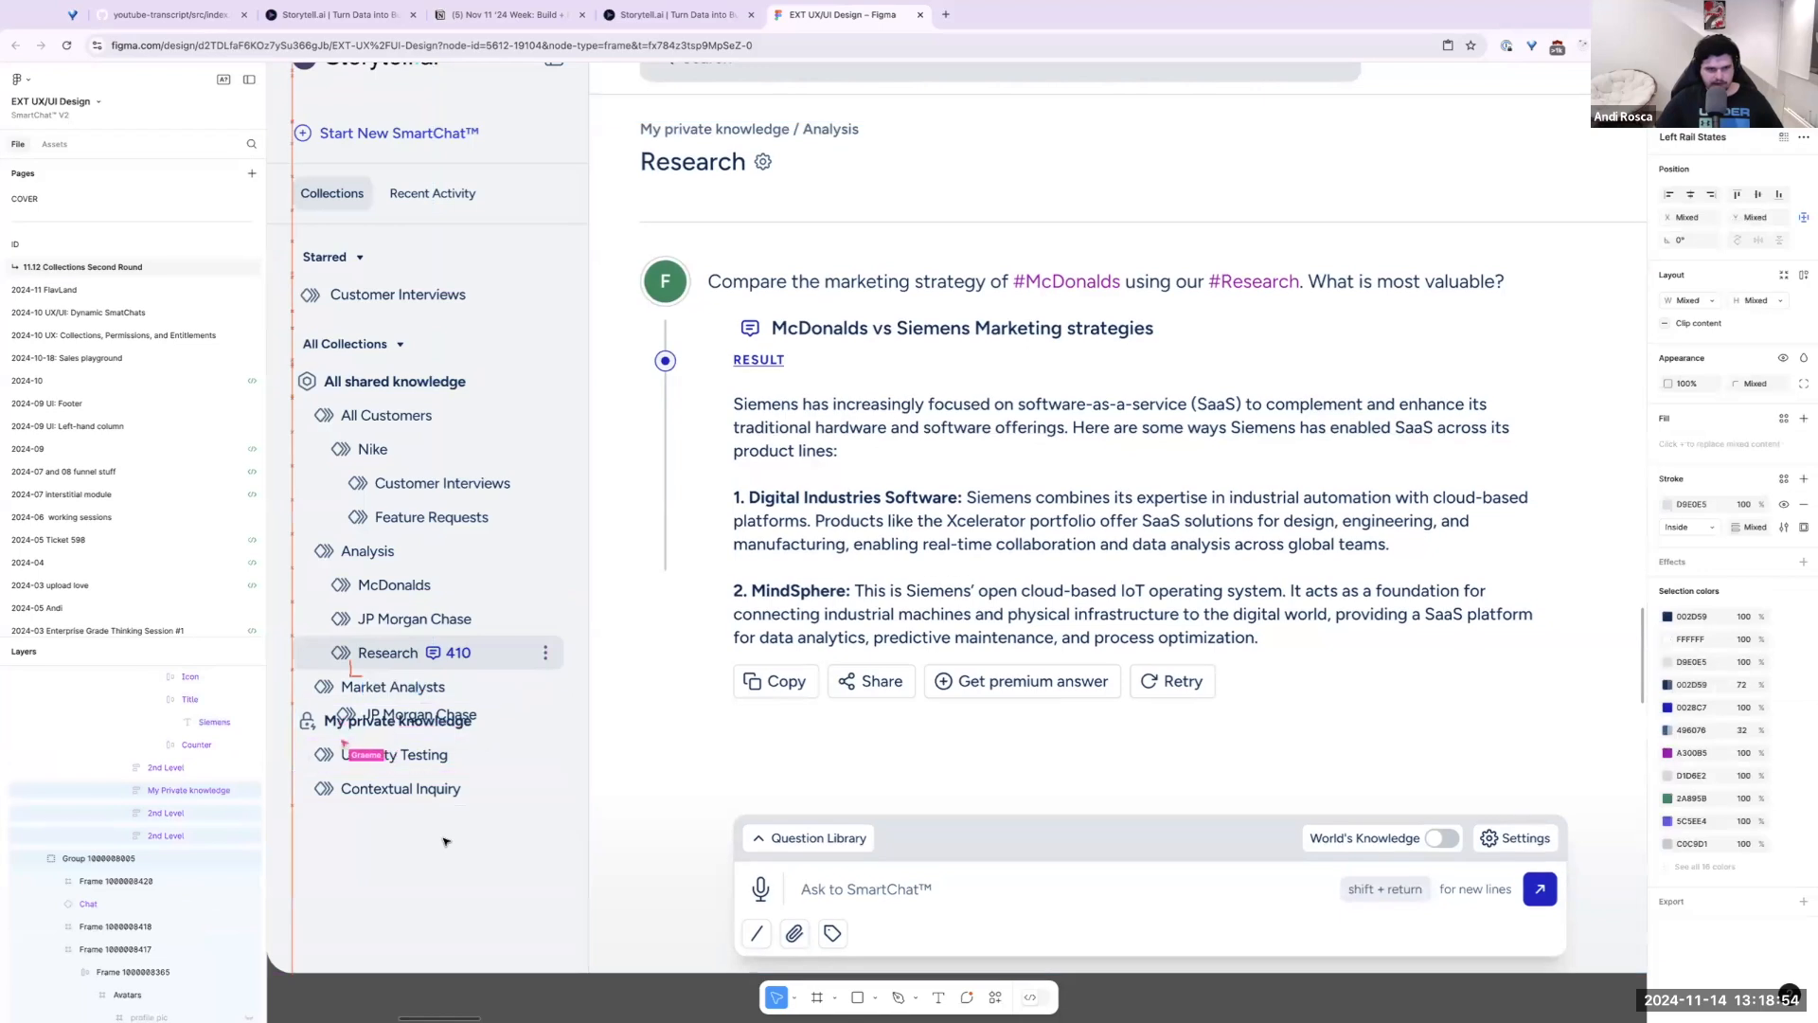
pyautogui.press('Up')
pyautogui.press('Up')
pyautogui.press('Up')
pyautogui.press('Up')
pyautogui.press('Up')
pyautogui.press('Up')
pyautogui.press('Up')
pyautogui.press('Up')
pyautogui.press('Up')
pyautogui.press('Up')
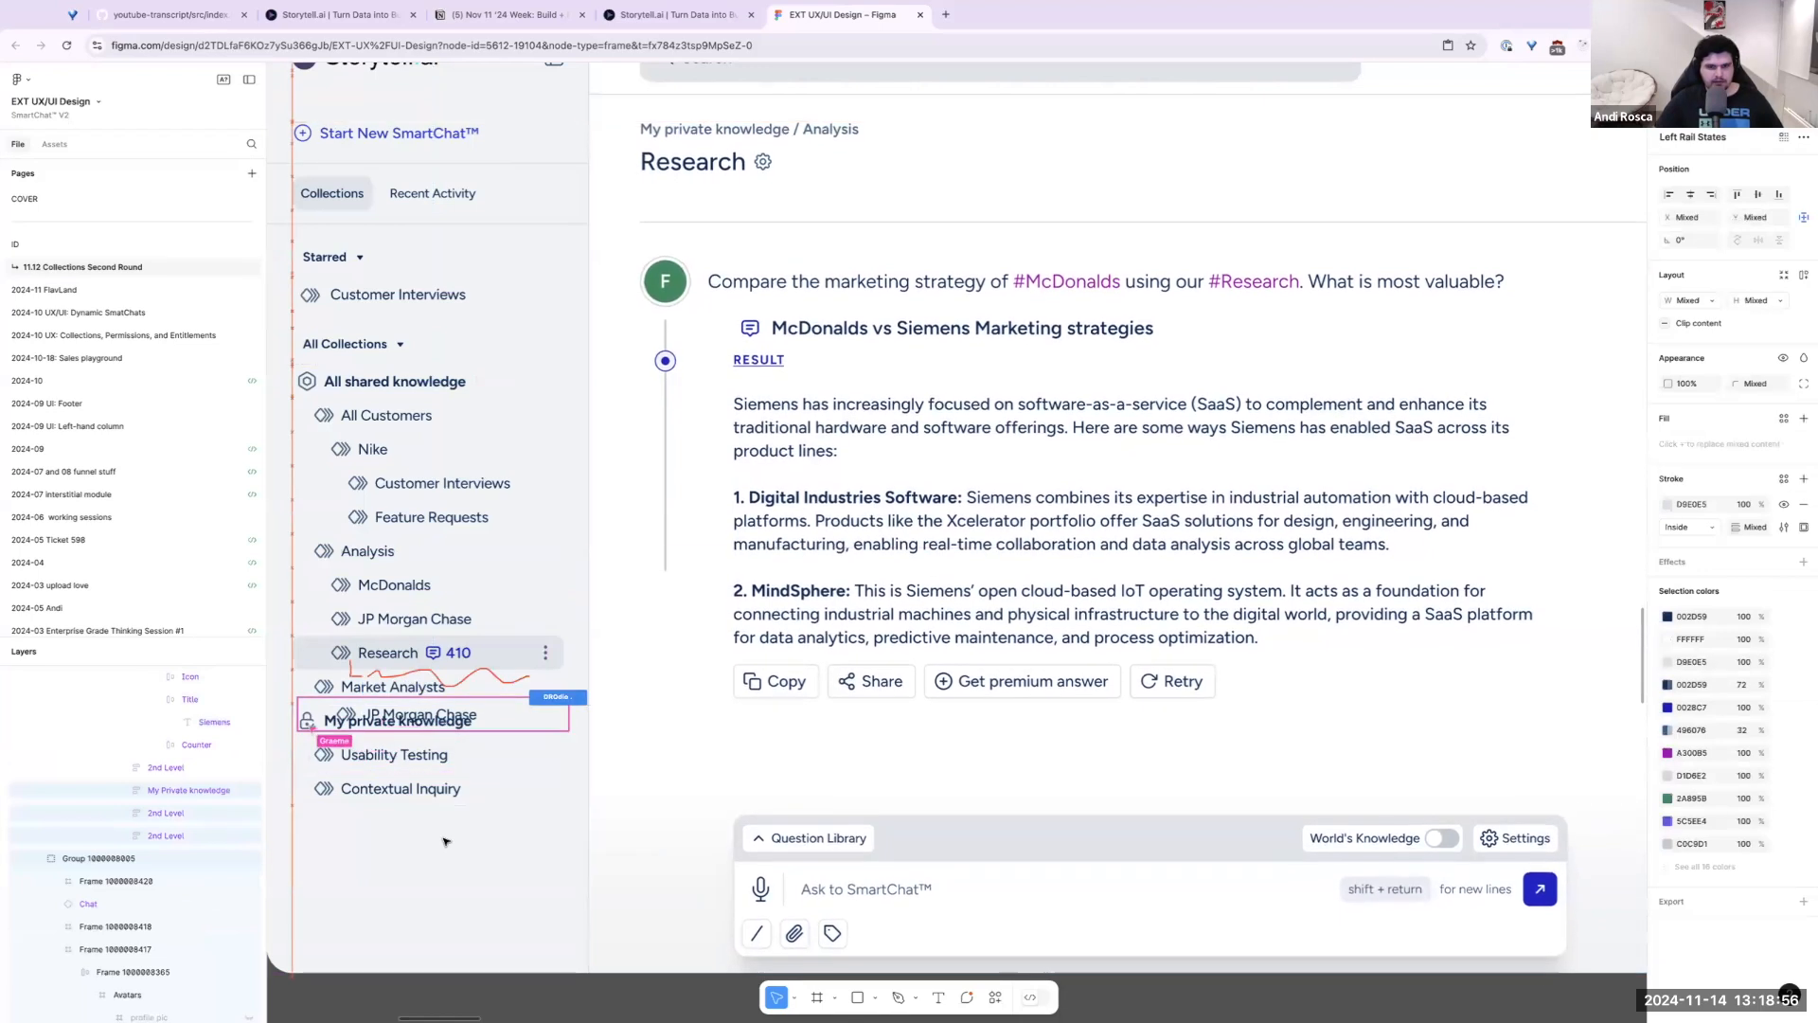
# Select the My private knowledge, Usability Testing and Contextual Inquiry rows again and nudge the sidebar down to Y 9.
pyautogui.click(180, 791)
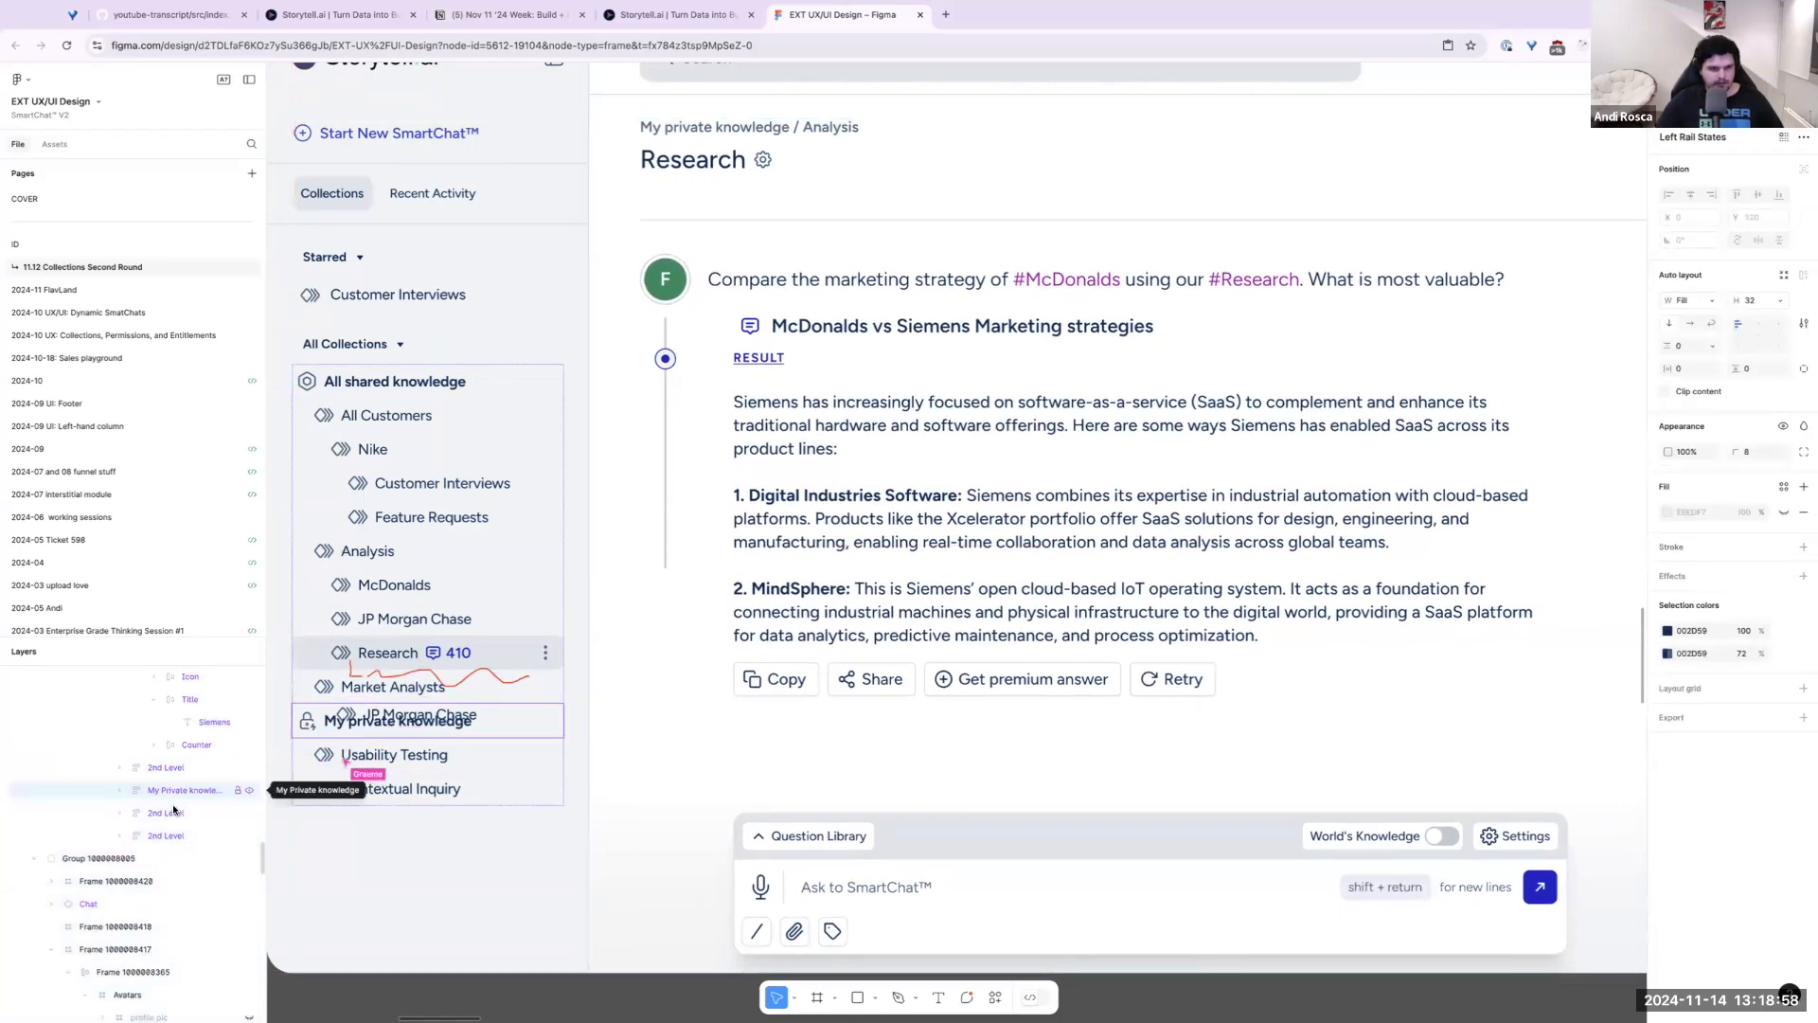
pyautogui.click(173, 836)
pyautogui.keyDown('shift'); pyautogui.click(174, 814); pyautogui.keyUp('shift')
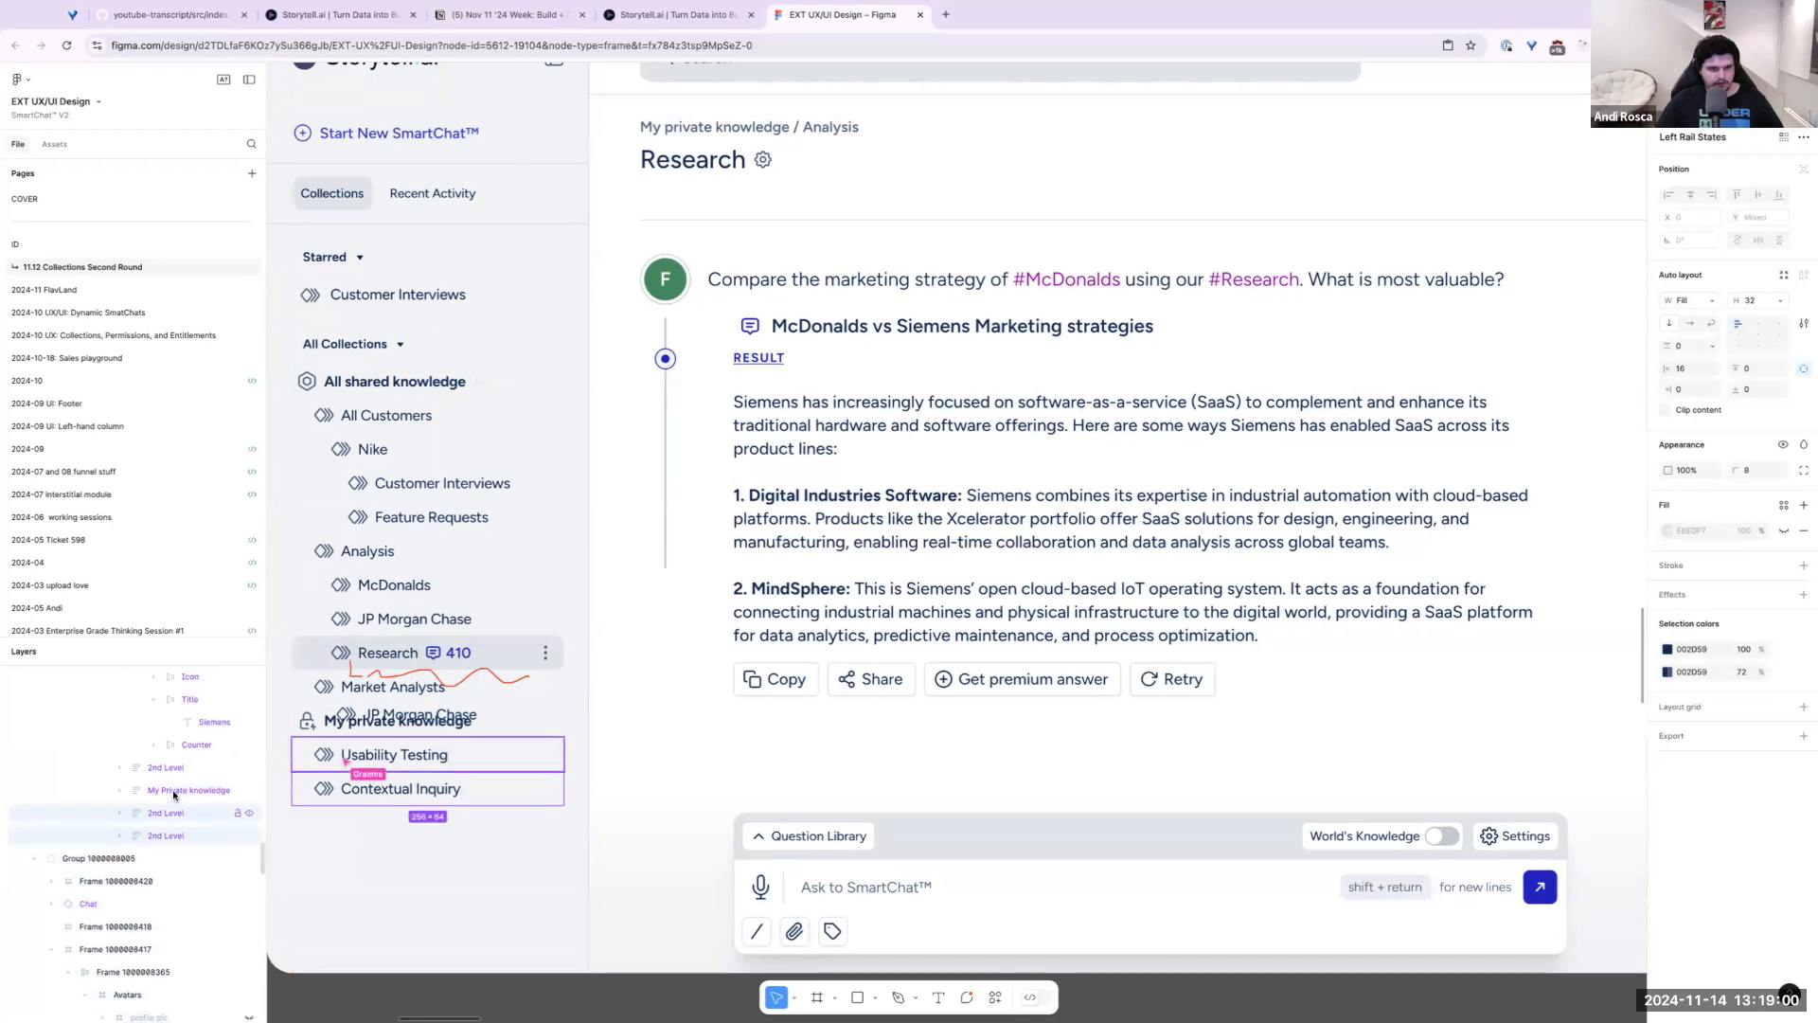
pyautogui.keyDown('shift'); pyautogui.click(174, 793); pyautogui.keyUp('shift')
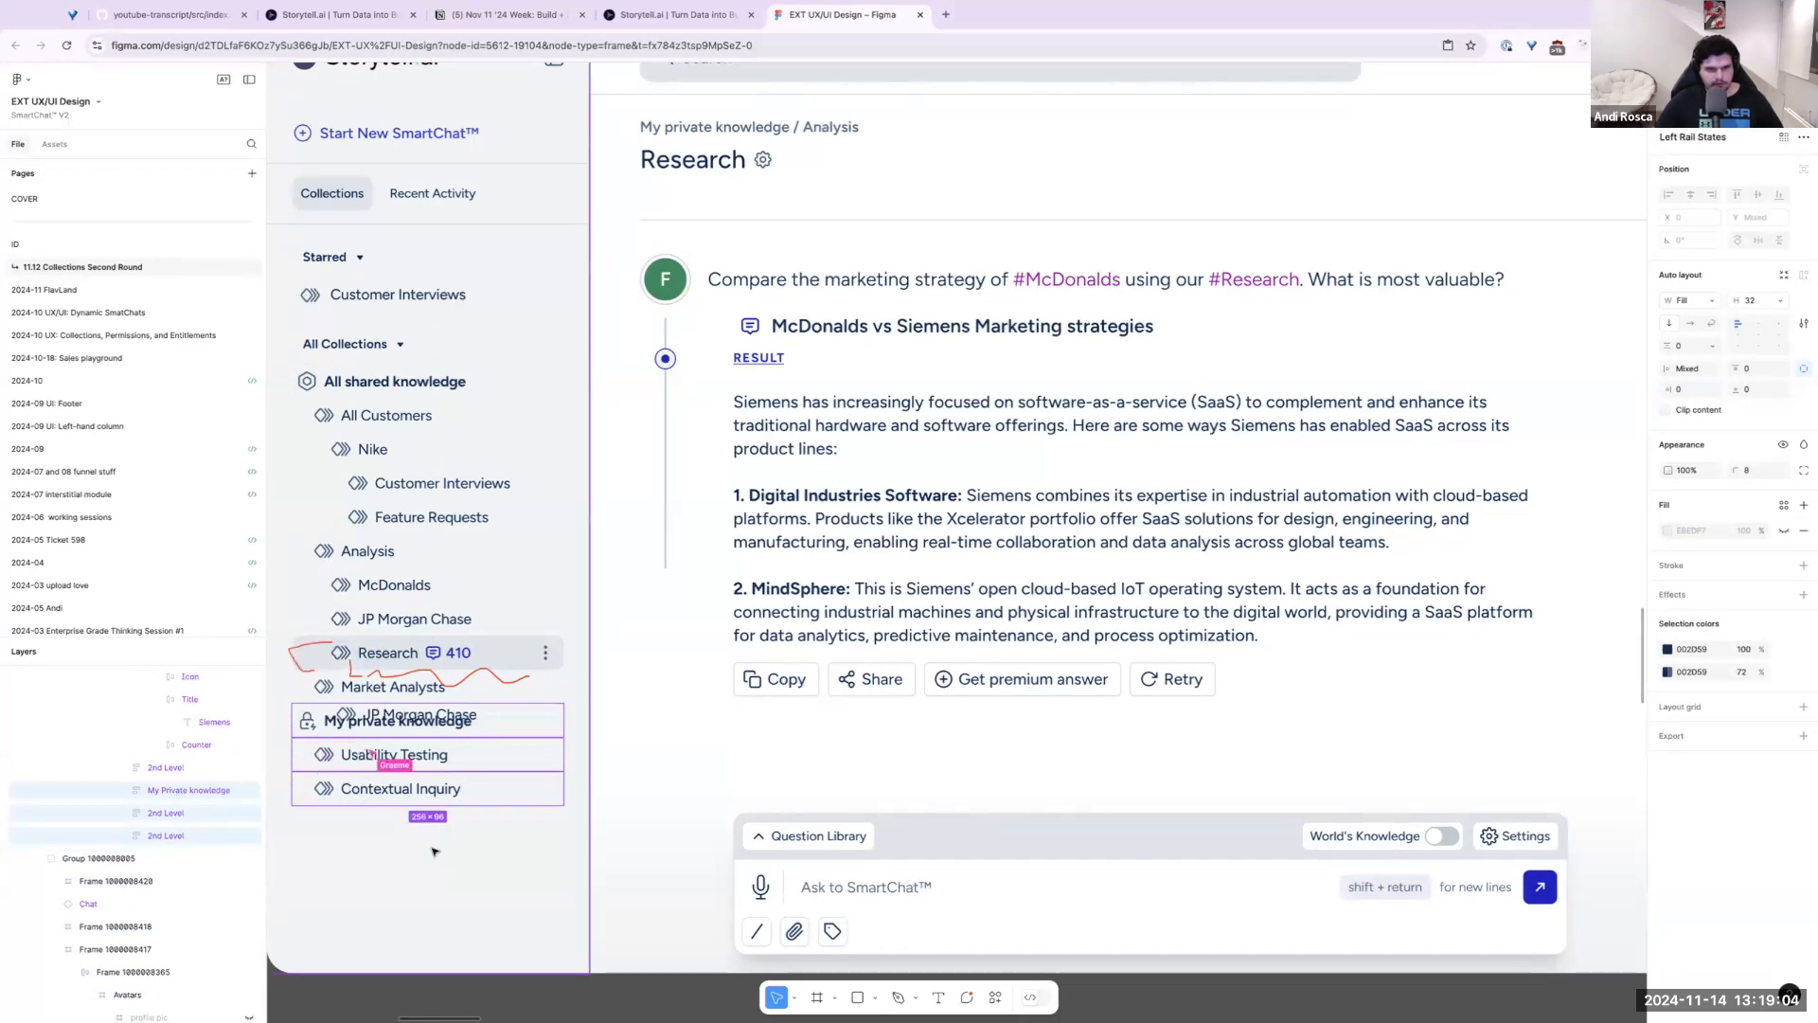
pyautogui.click(409, 758)
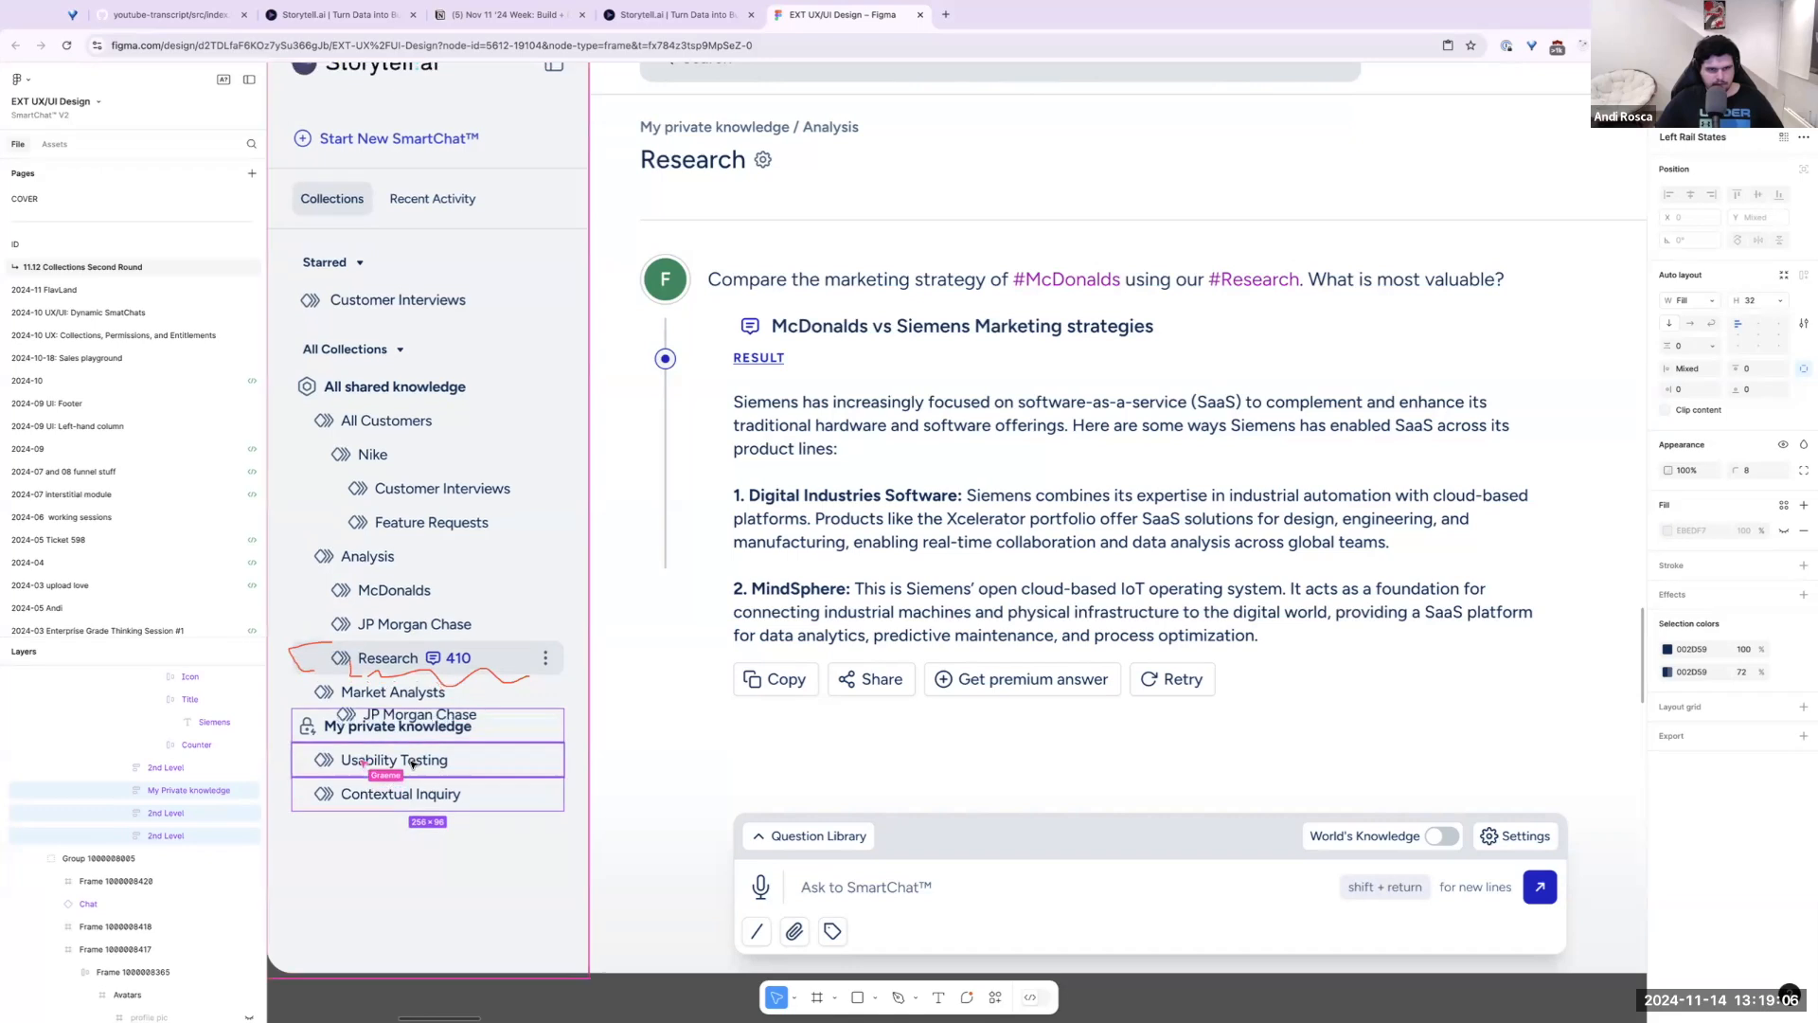
pyautogui.hotkey('ctrl', 'z')
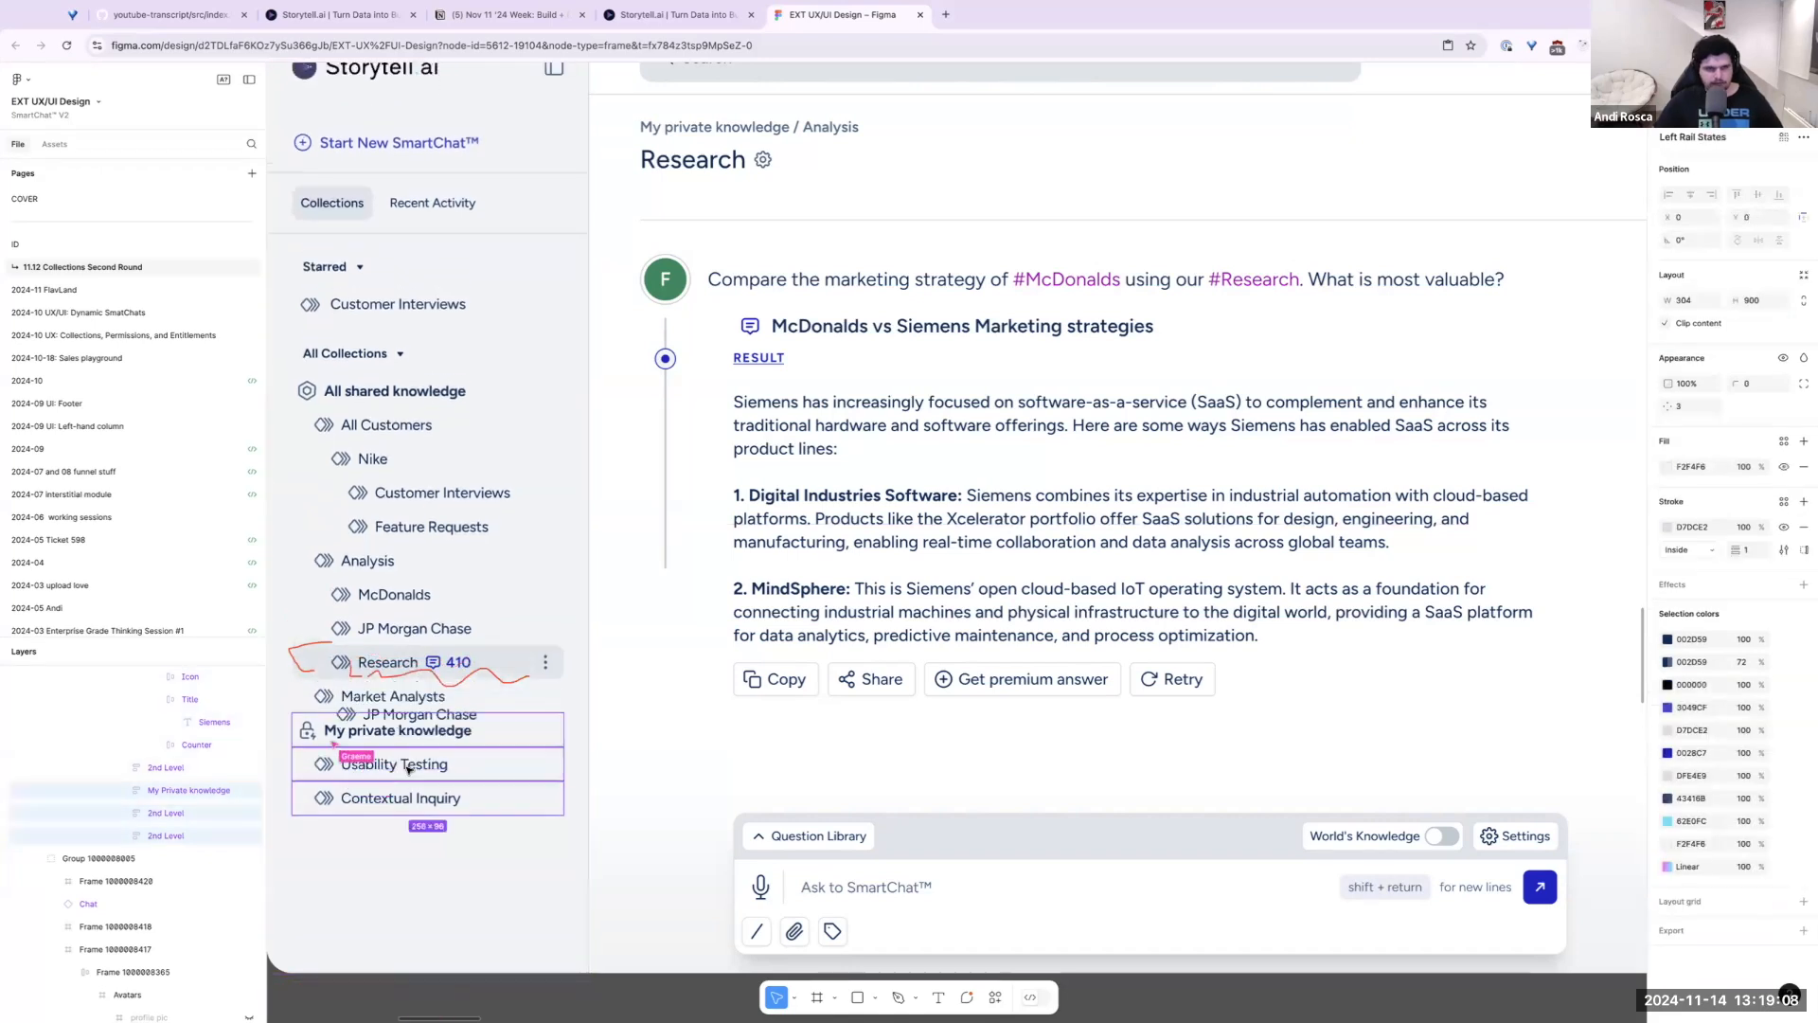
pyautogui.click(411, 993)
pyautogui.hscroll(-3, 411, 965)
pyautogui.scroll(-1, 411, 965)
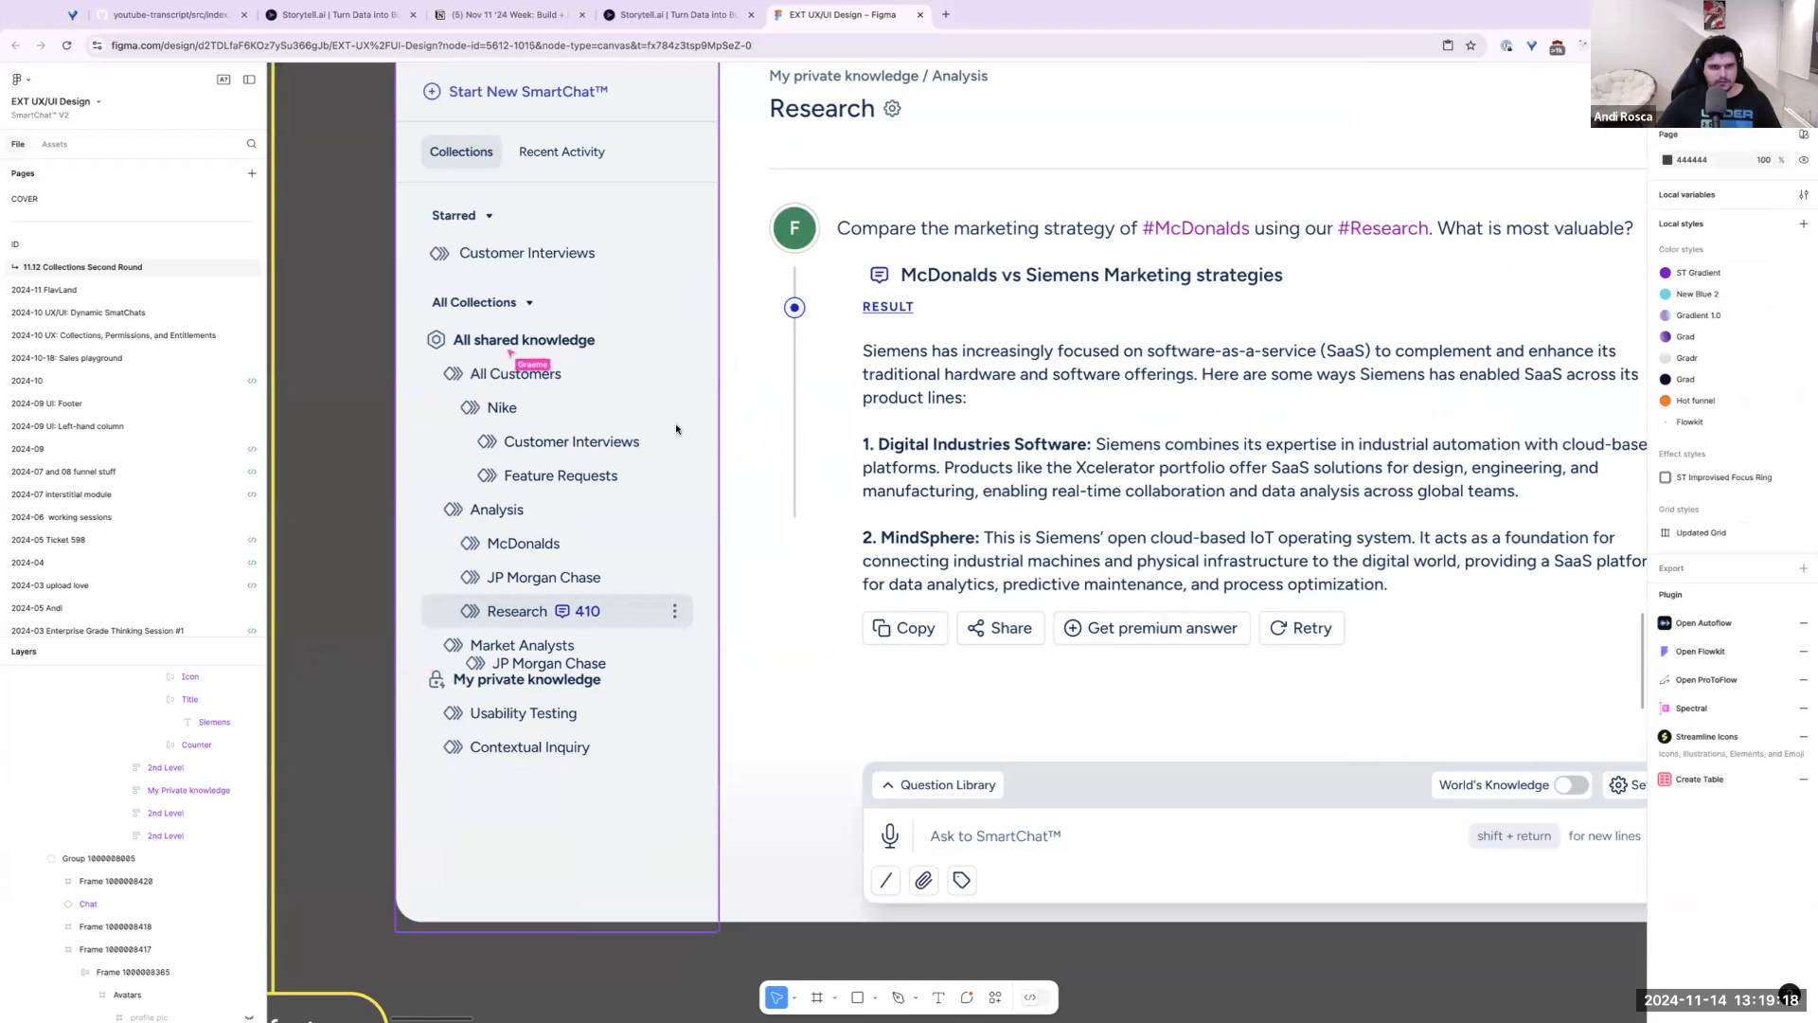
pyautogui.moveTo(352, 451); pyautogui.dragTo(338, 529)
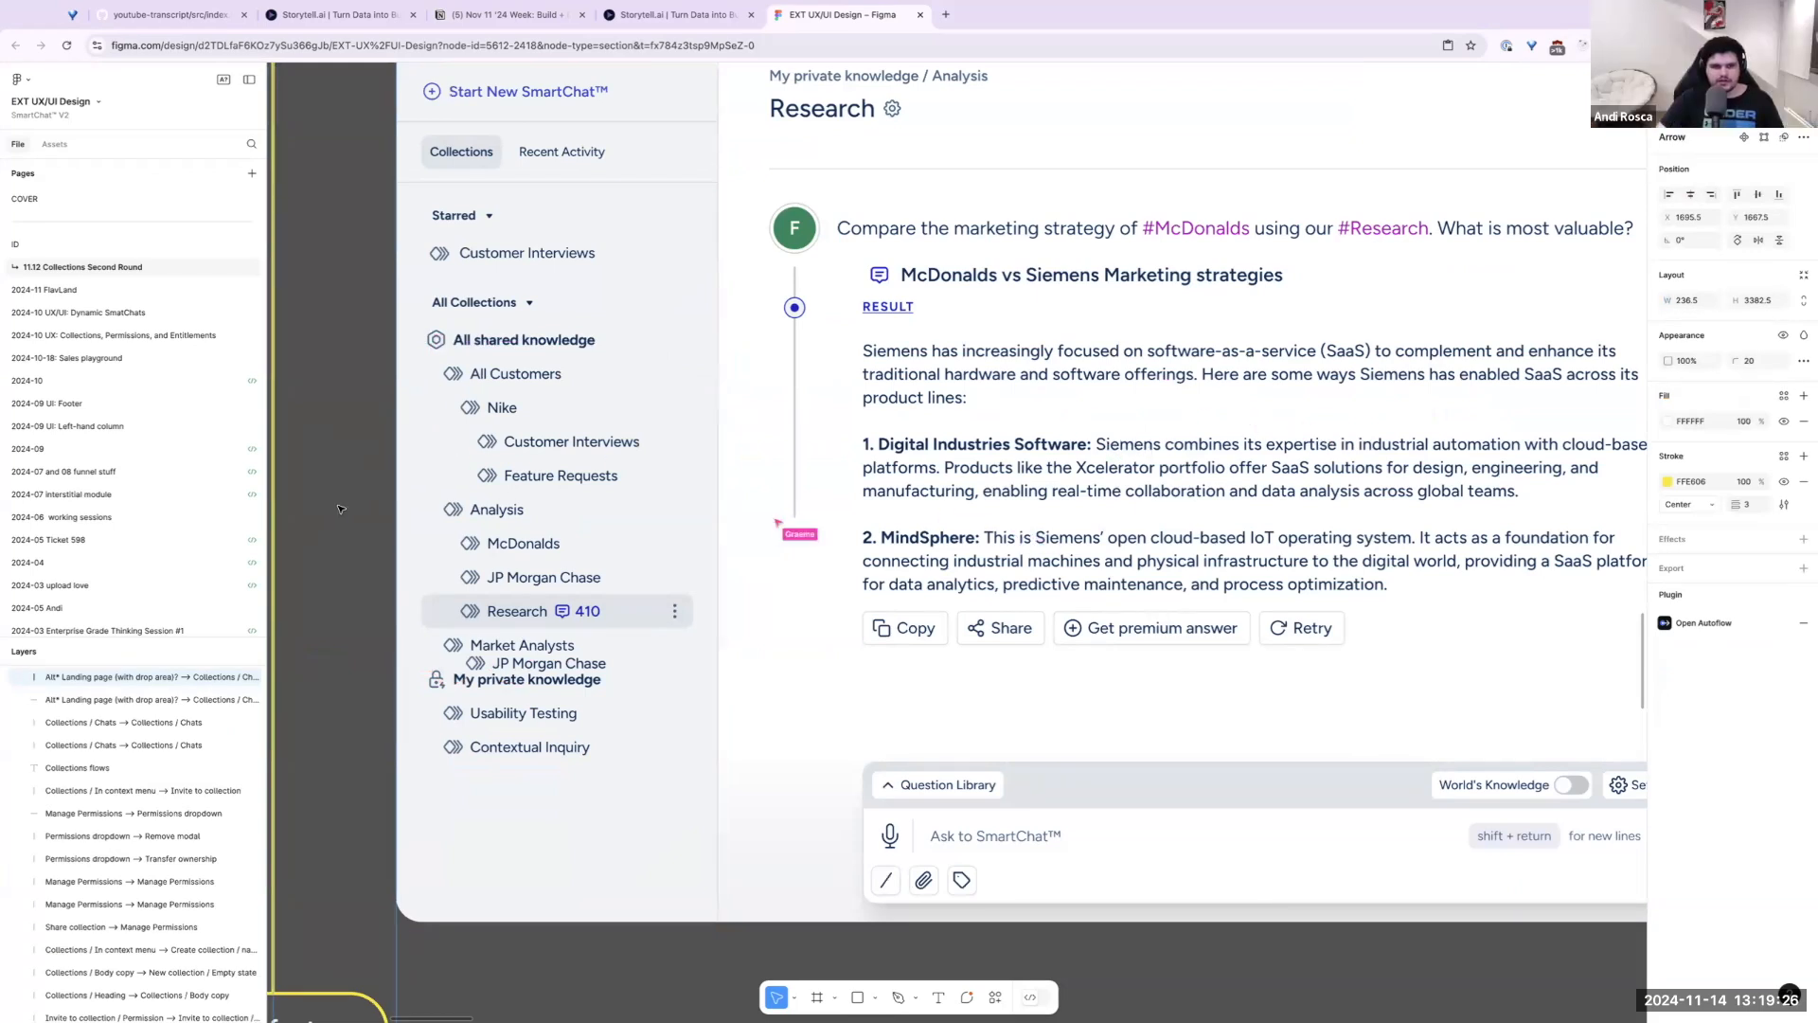
pyautogui.scroll(1, 340, 511)
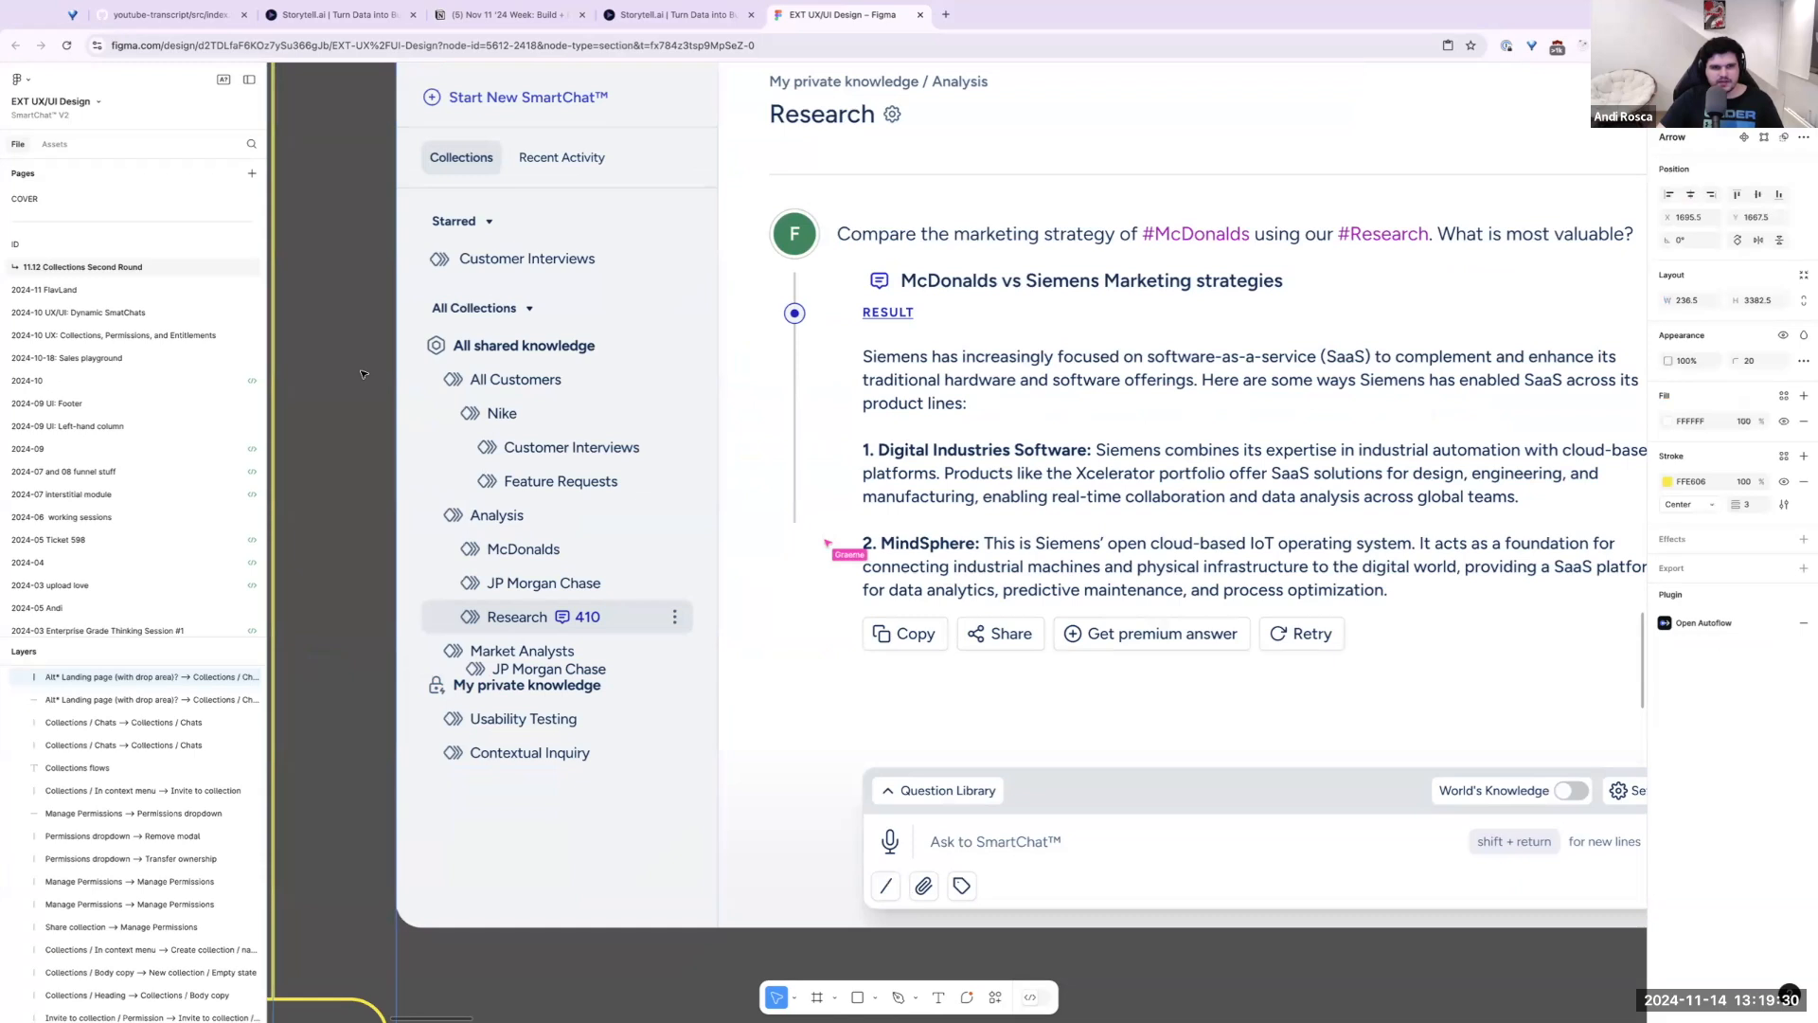
pyautogui.moveTo(359, 367); pyautogui.dragTo(394, 378)
pyautogui.hotkey('ctrl', 'z')
pyautogui.click(461, 381)
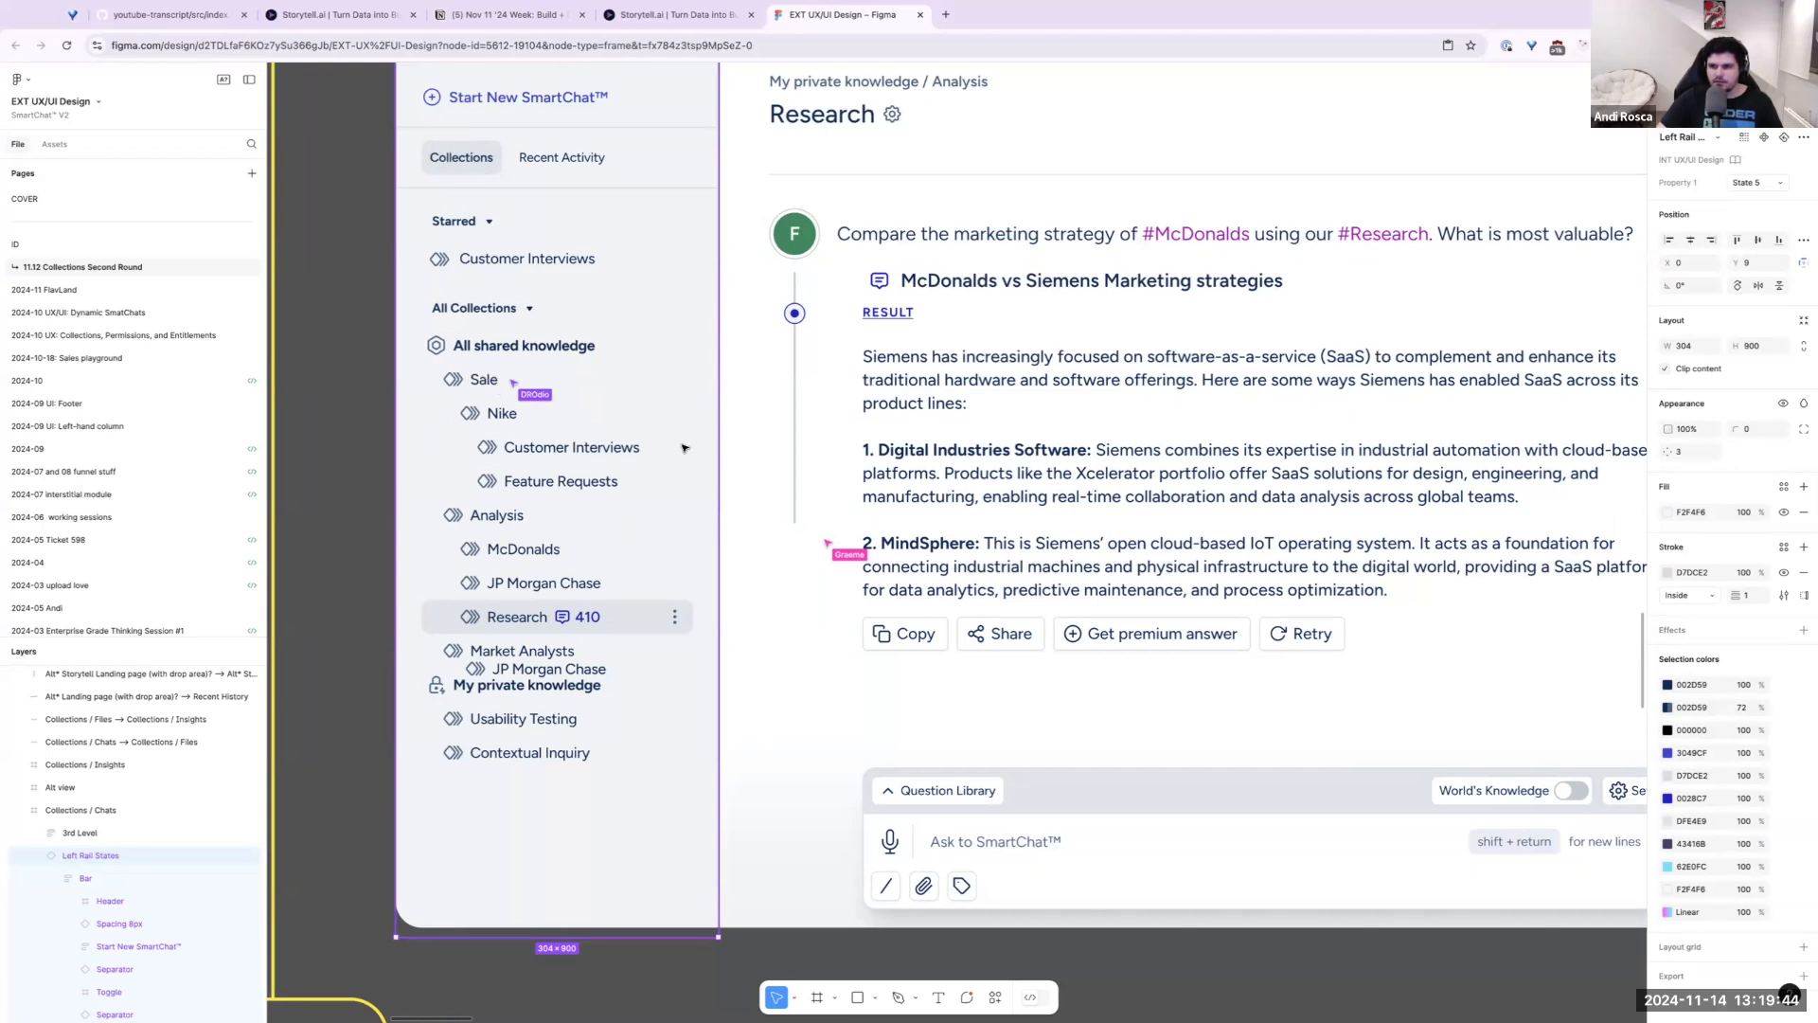
pyautogui.click(375, 620)
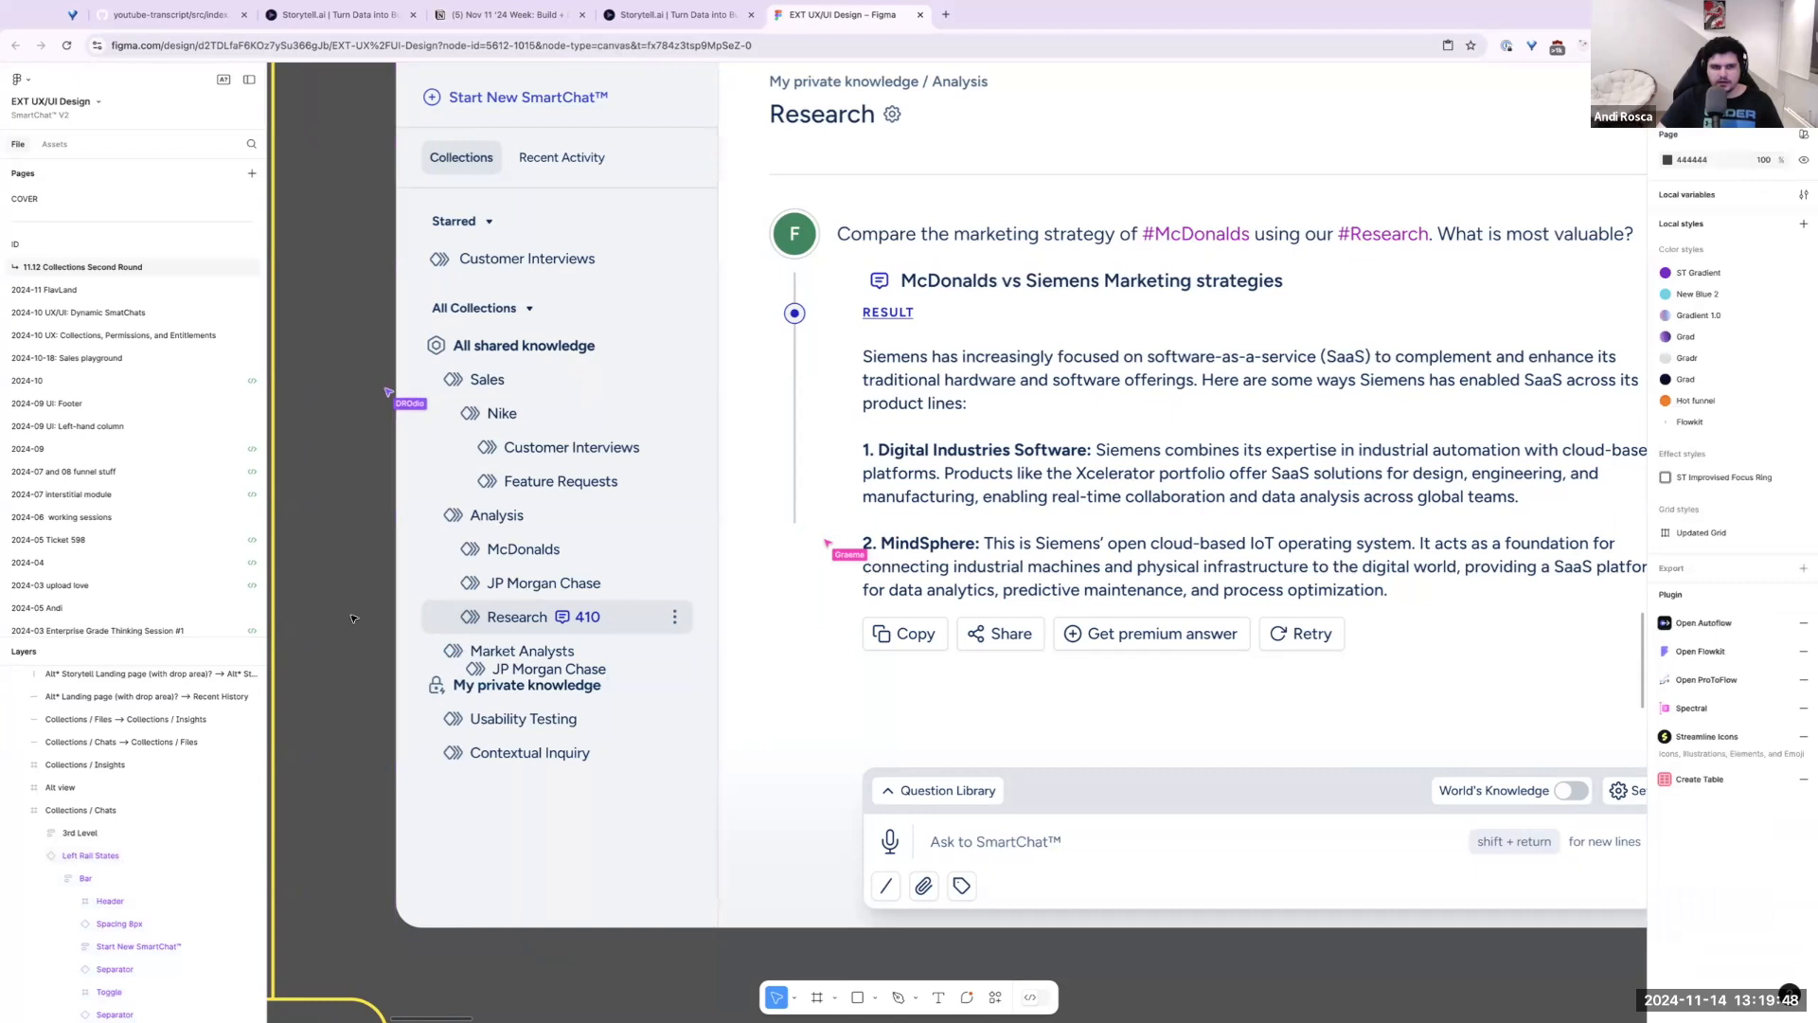
pyautogui.click(385, 616)
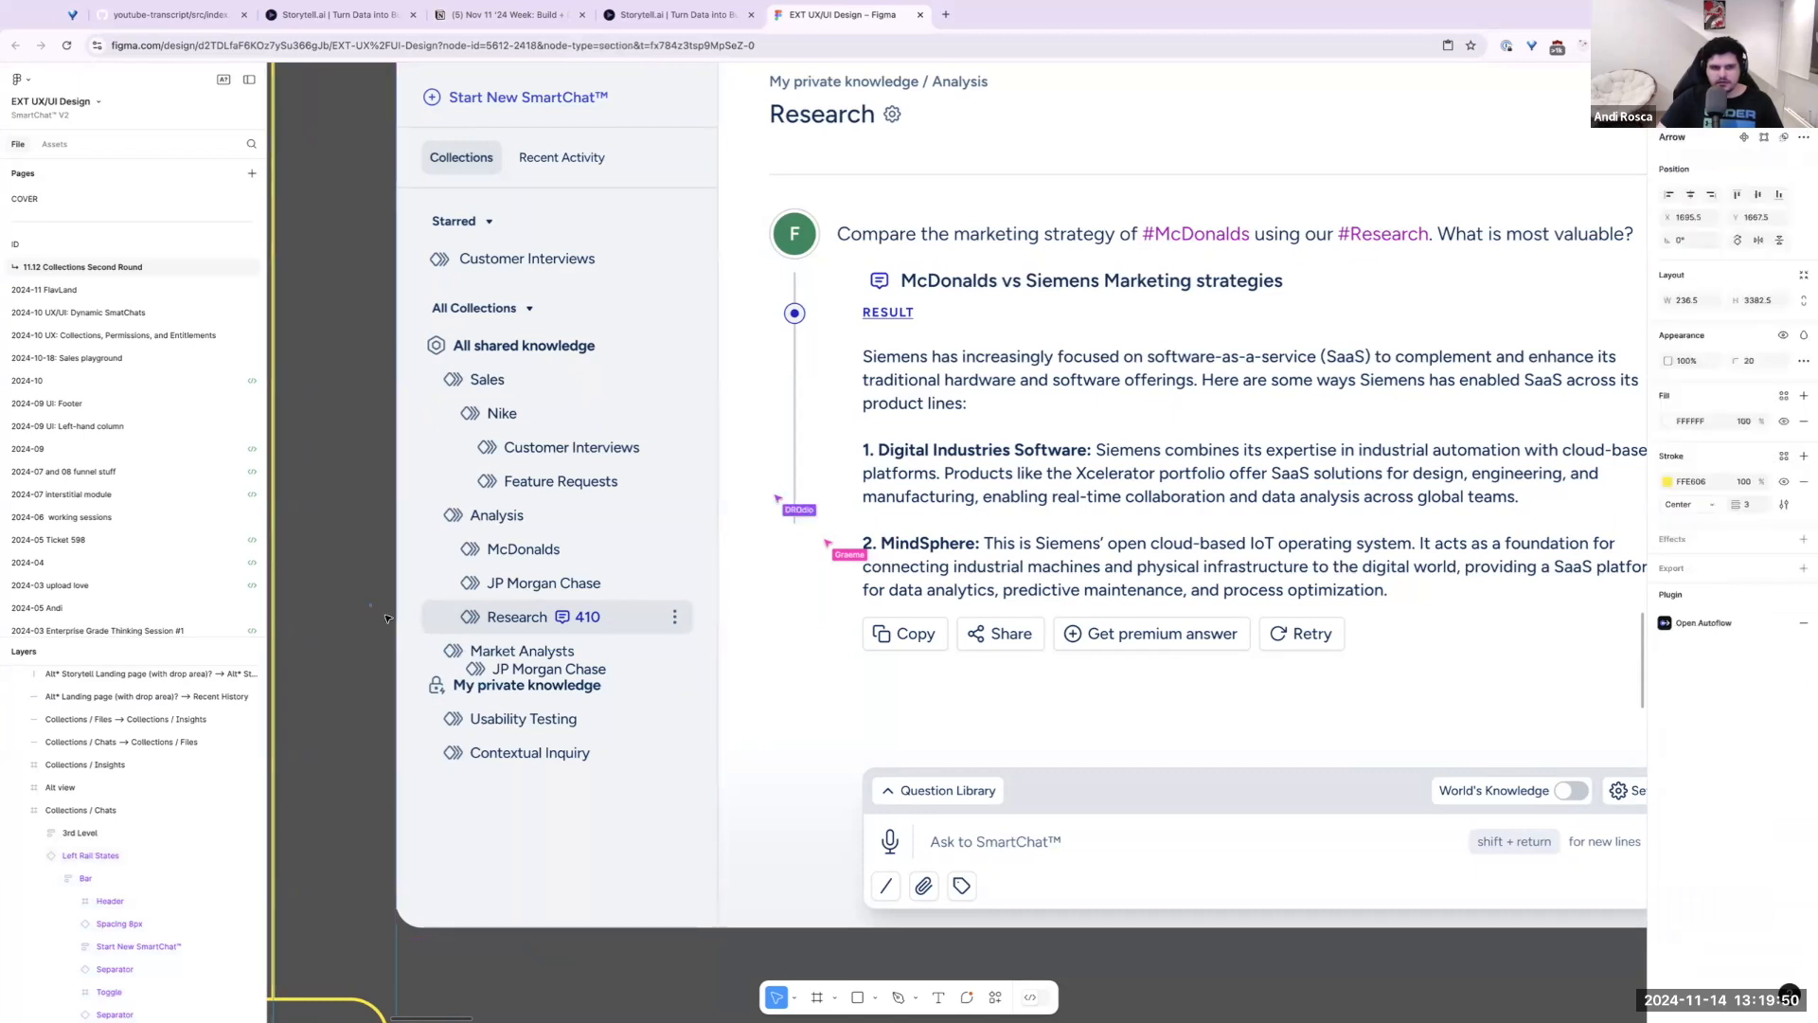
pyautogui.click(460, 628)
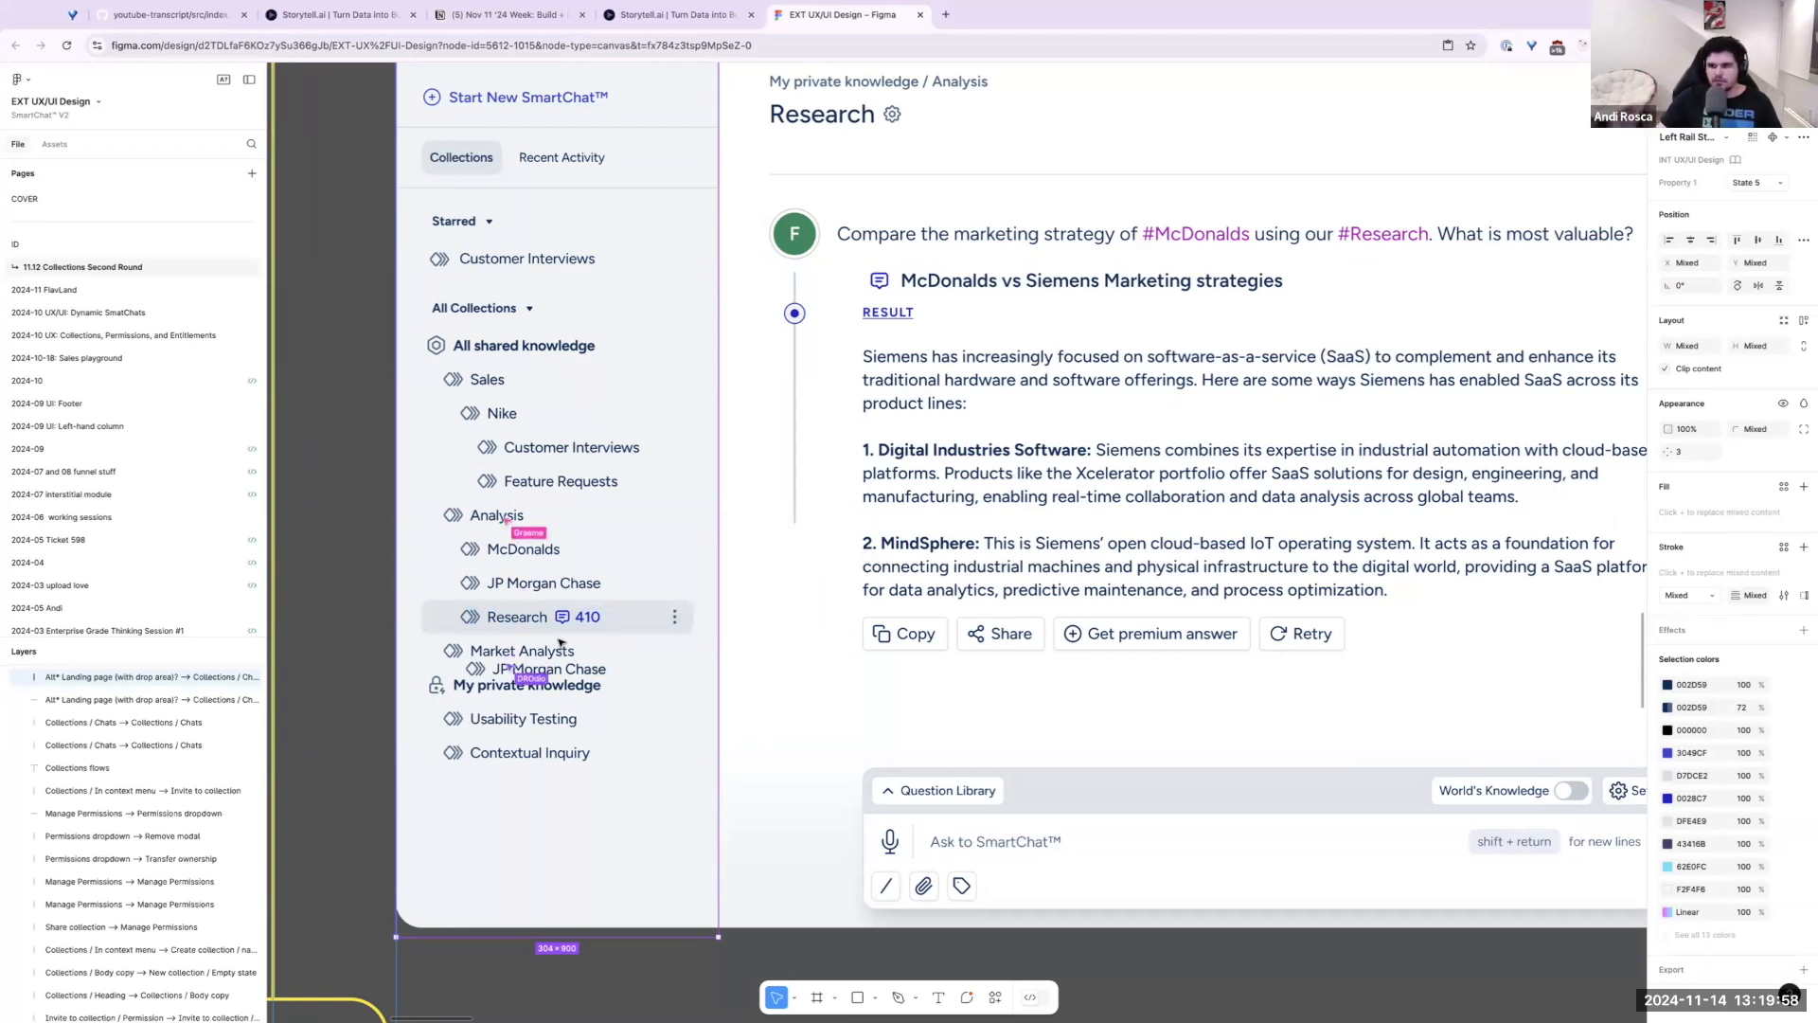
pyautogui.press('Escape')
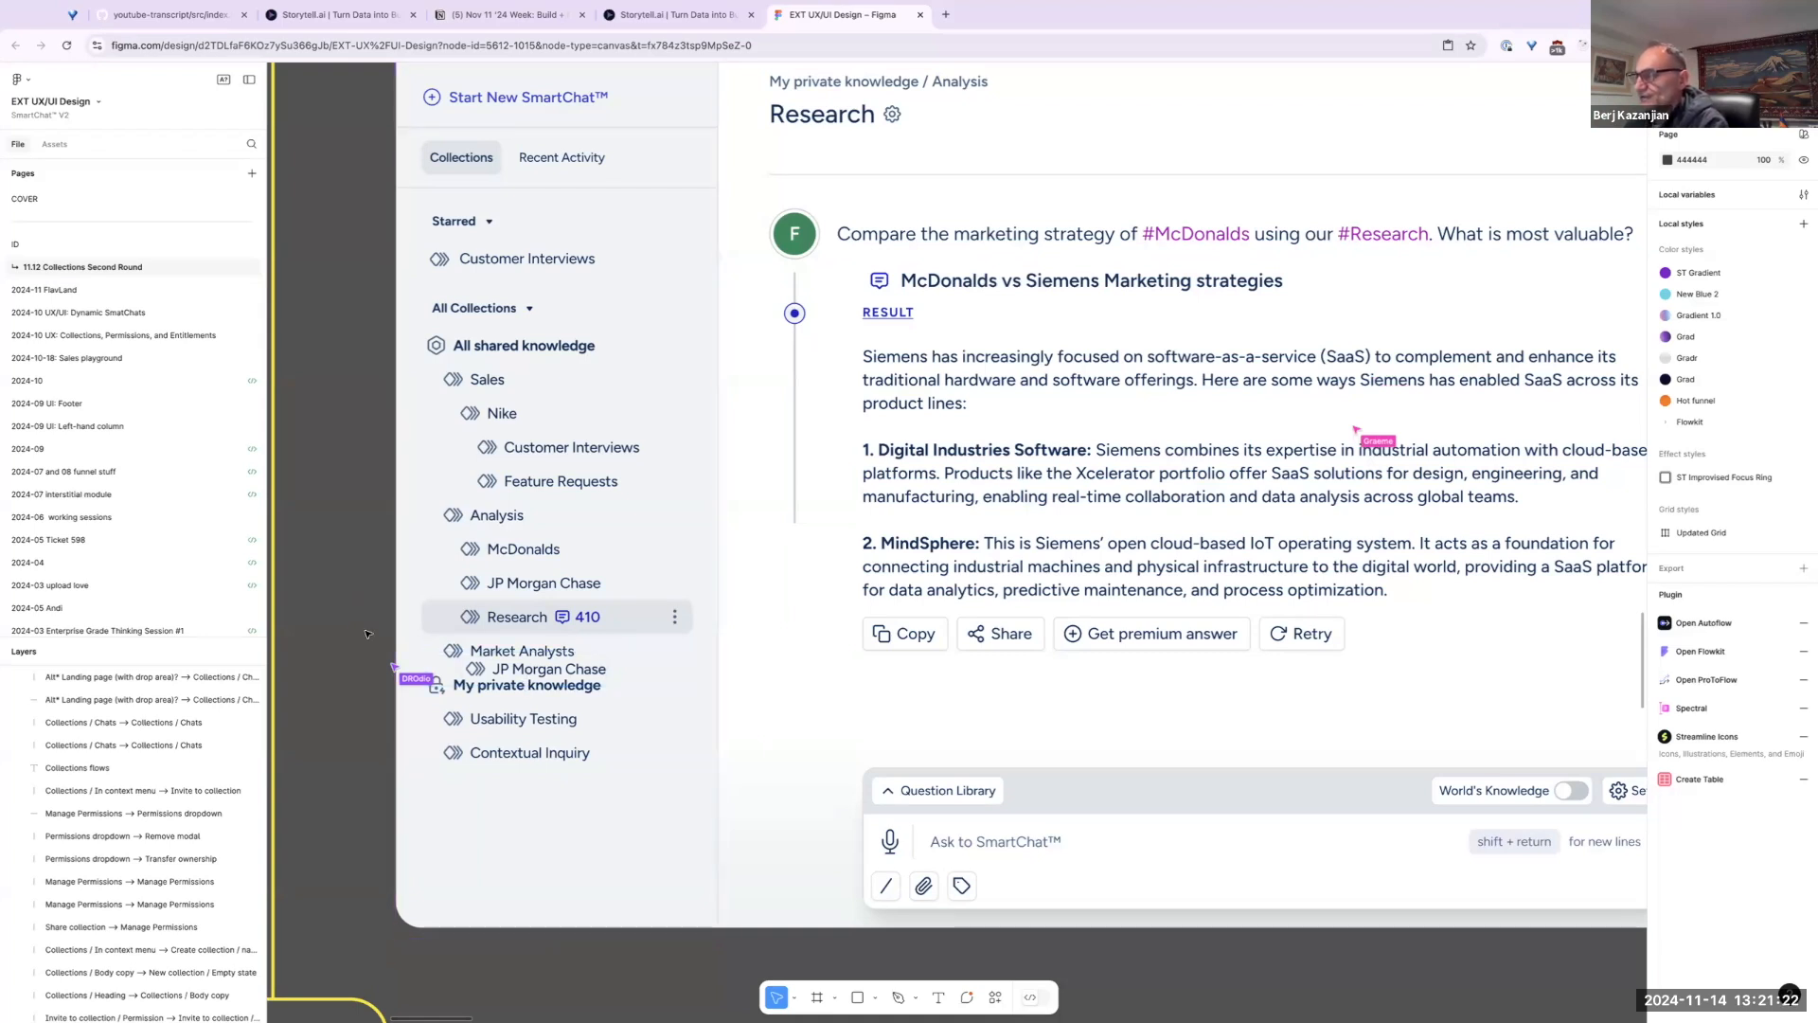
# Remove the My private knowledge, Usability Testing and Contextual Inquiry rows from the sidebar and move the JP Morgan Chase copy just below Market Analysts.
pyautogui.scroll(-10, 156, 519)
pyautogui.scroll(-10, 180, 833)
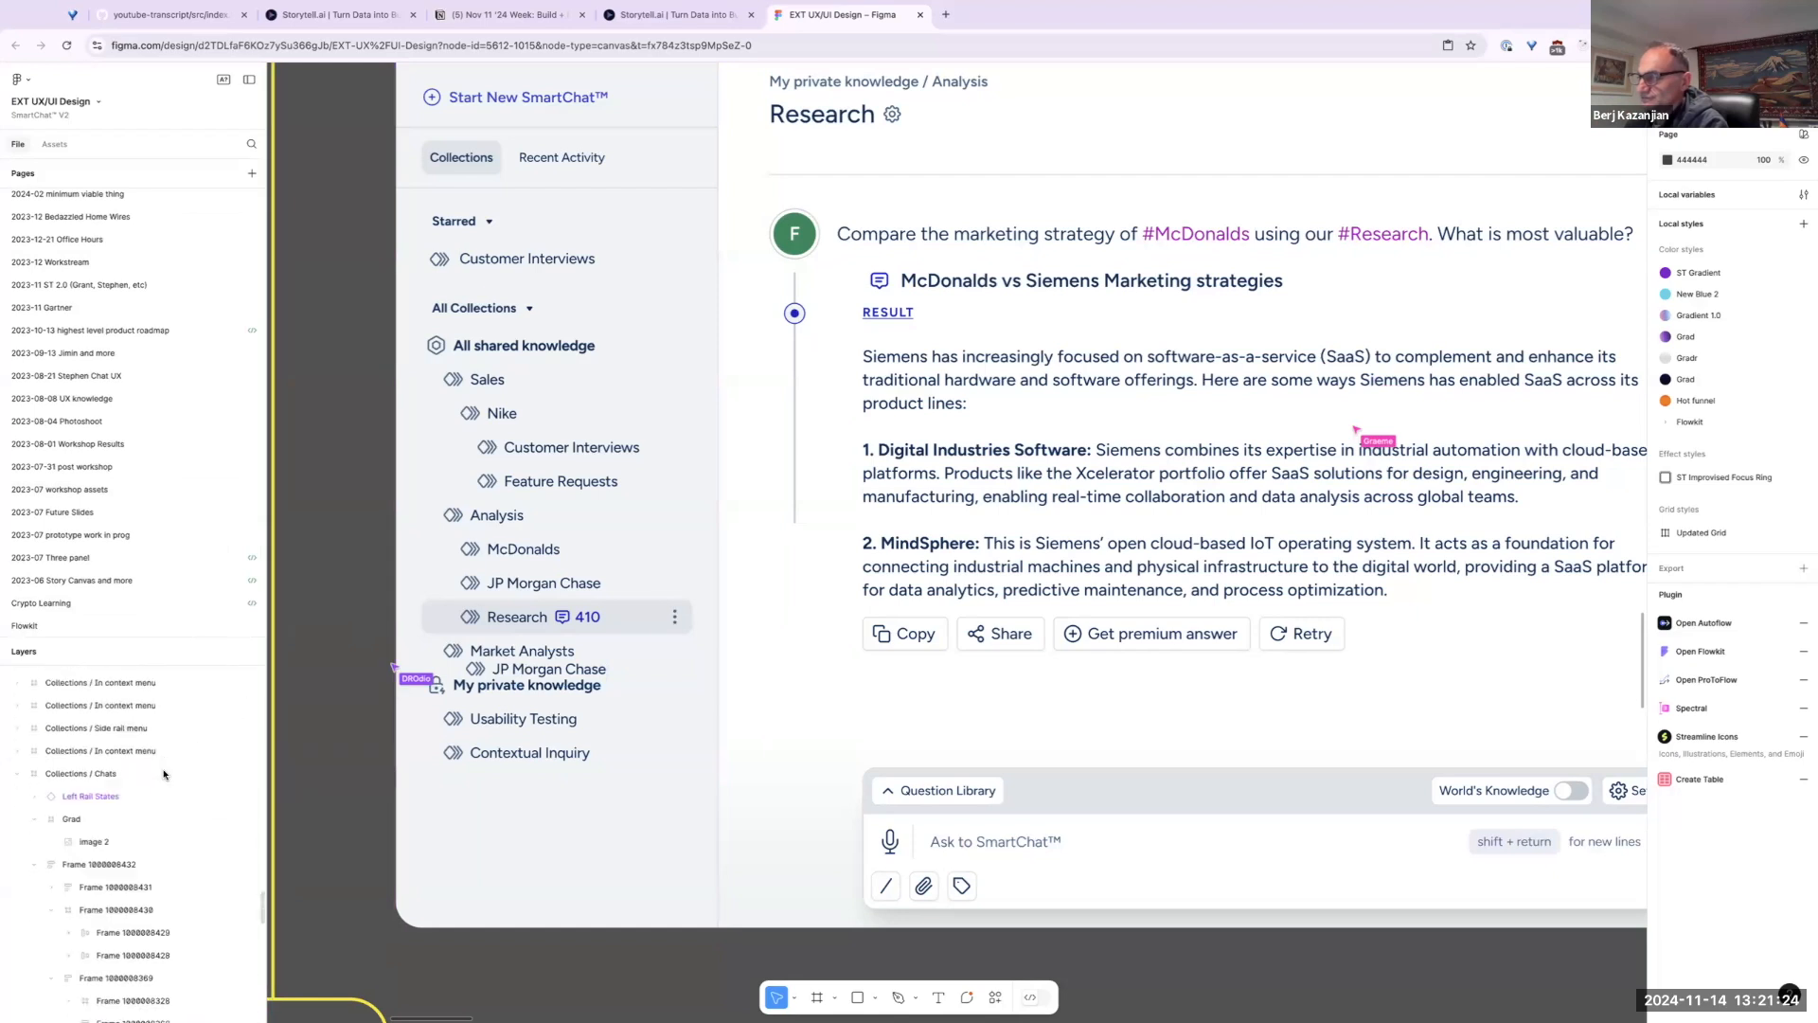
pyautogui.scroll(-3, 182, 840)
pyautogui.keyDown('super'); pyautogui.click(481, 719); pyautogui.keyUp('super')
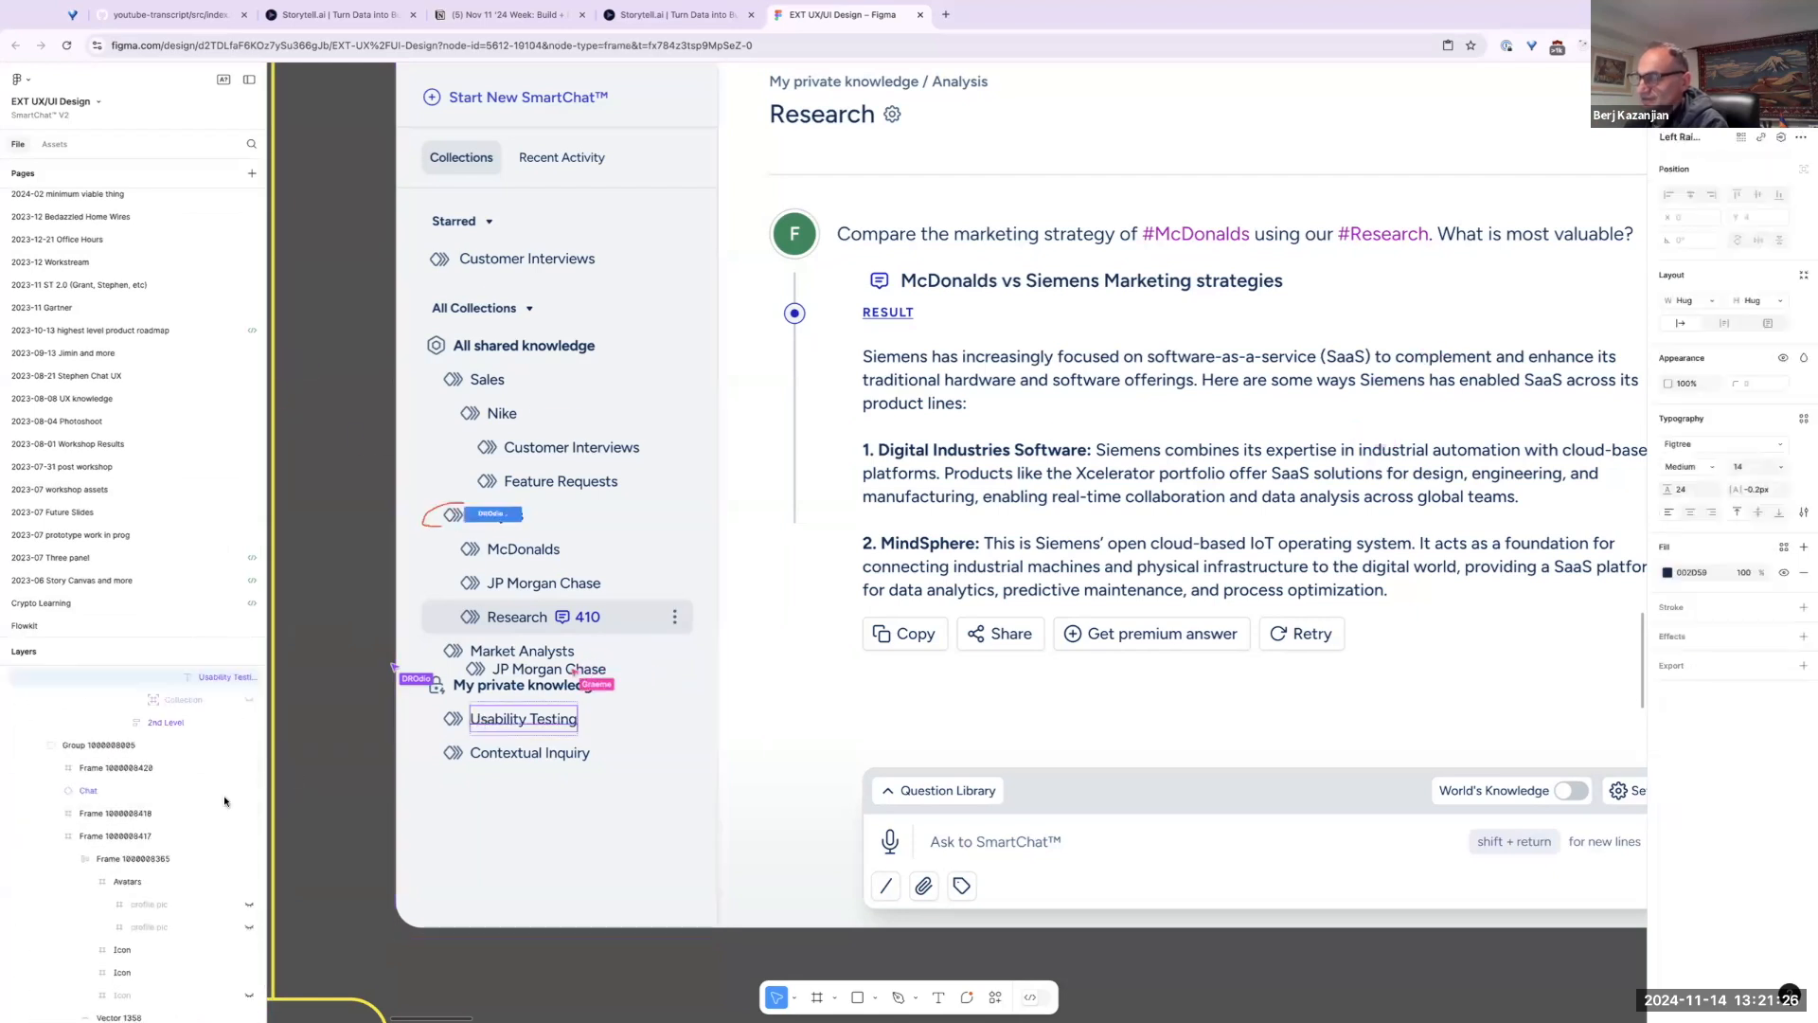
pyautogui.scroll(5, 165, 741)
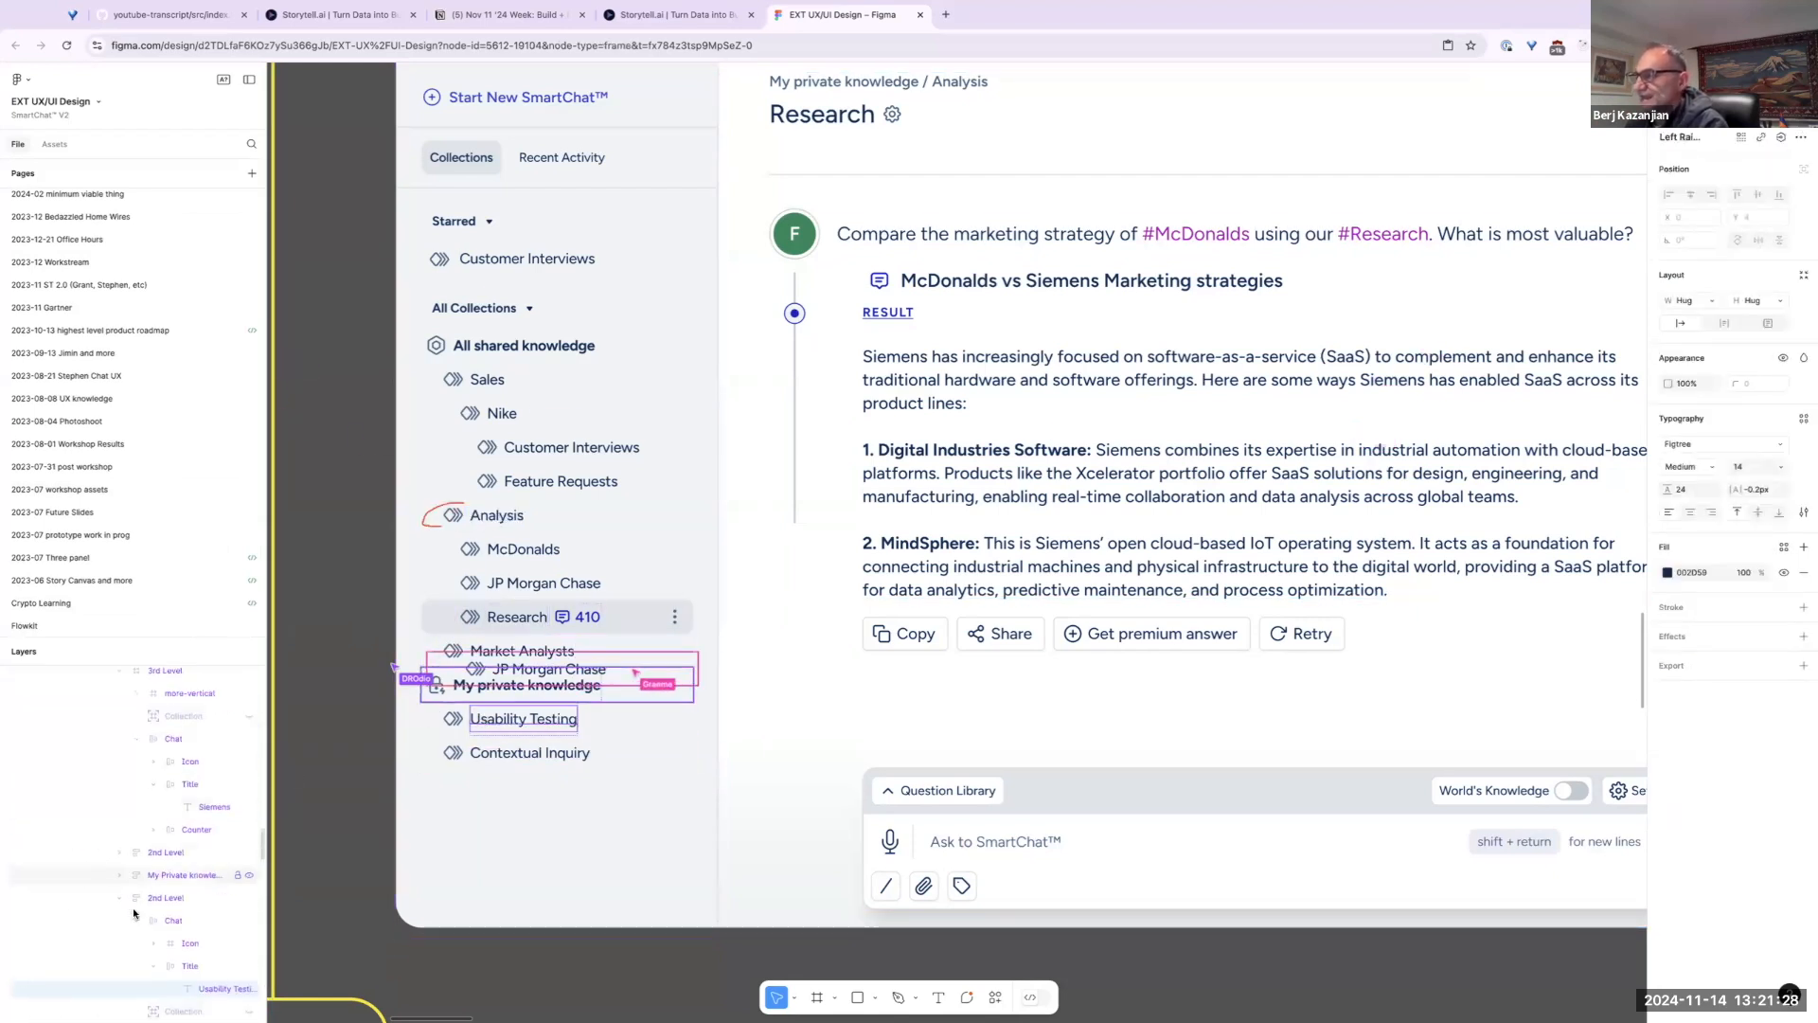
pyautogui.click(119, 899)
pyautogui.click(167, 877)
pyautogui.keyDown('shift'); pyautogui.click(169, 899); pyautogui.keyUp('shift')
pyautogui.keyDown('shift'); pyautogui.click(172, 916); pyautogui.keyUp('shift')
pyautogui.keyDown('shift'); pyautogui.click(166, 919); pyautogui.keyUp('shift')
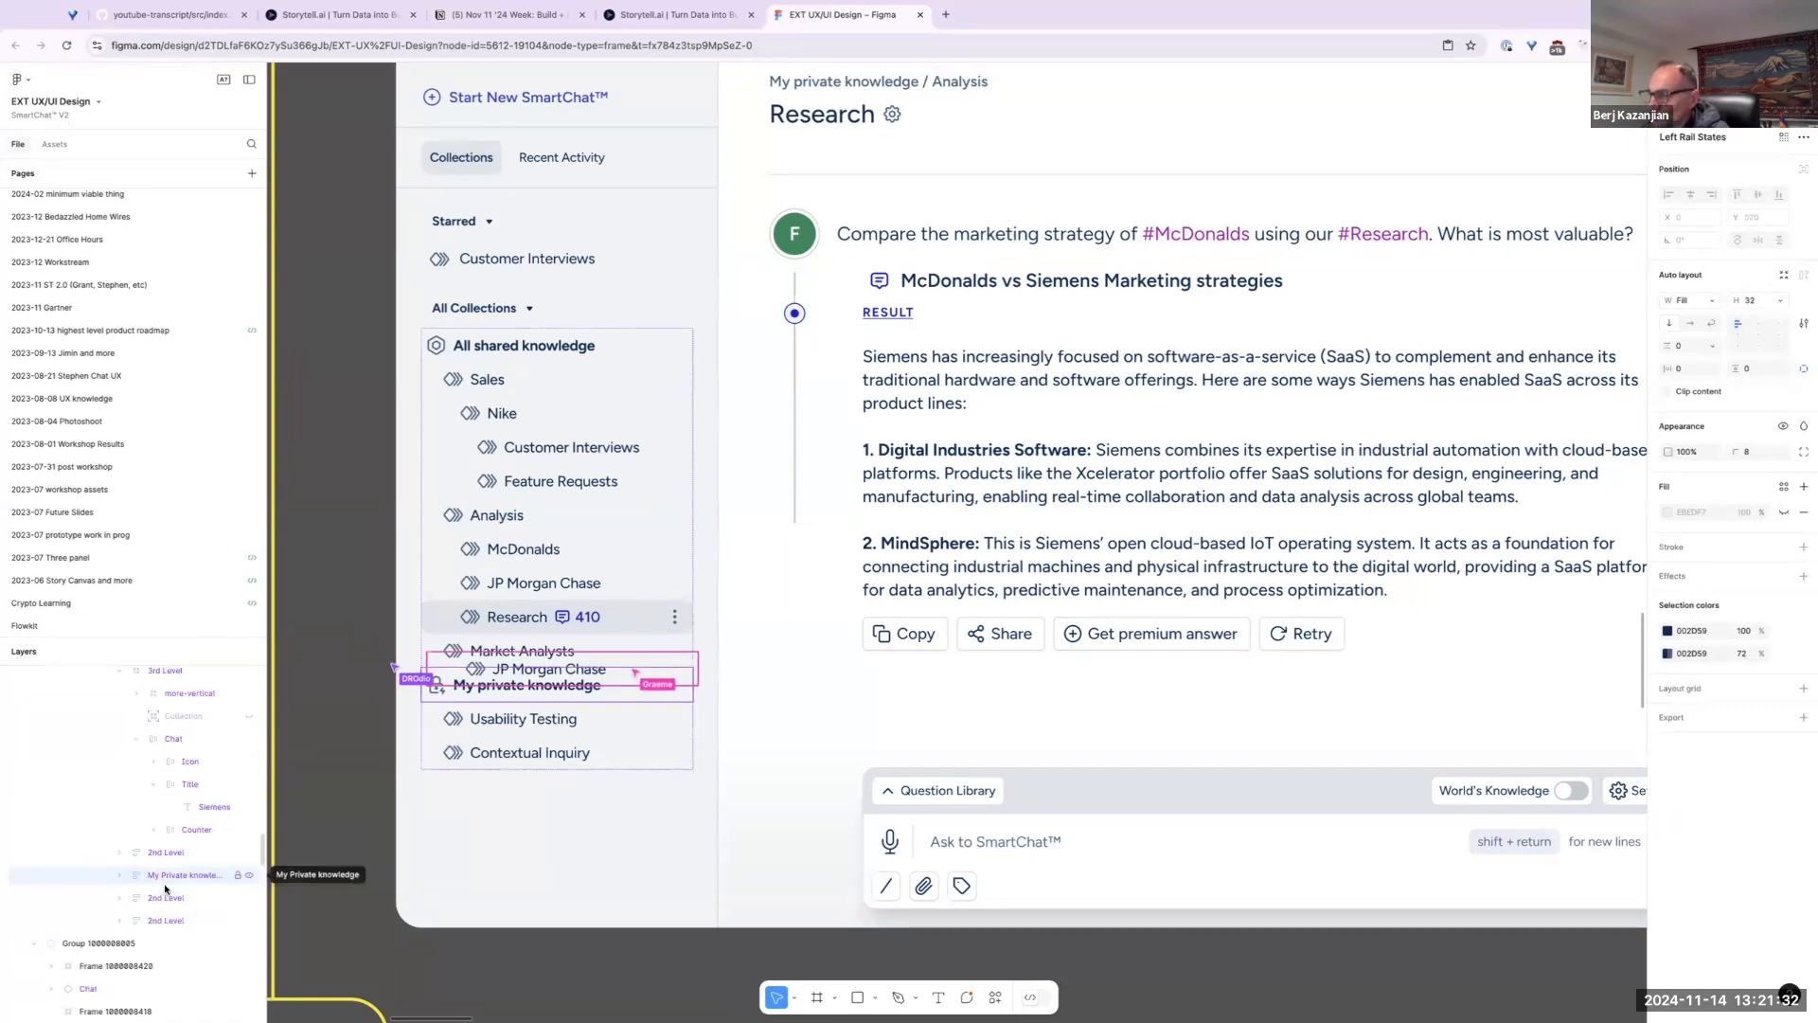
pyautogui.keyDown('shift'); pyautogui.click(165, 925); pyautogui.keyUp('shift')
pyautogui.press('Delete')
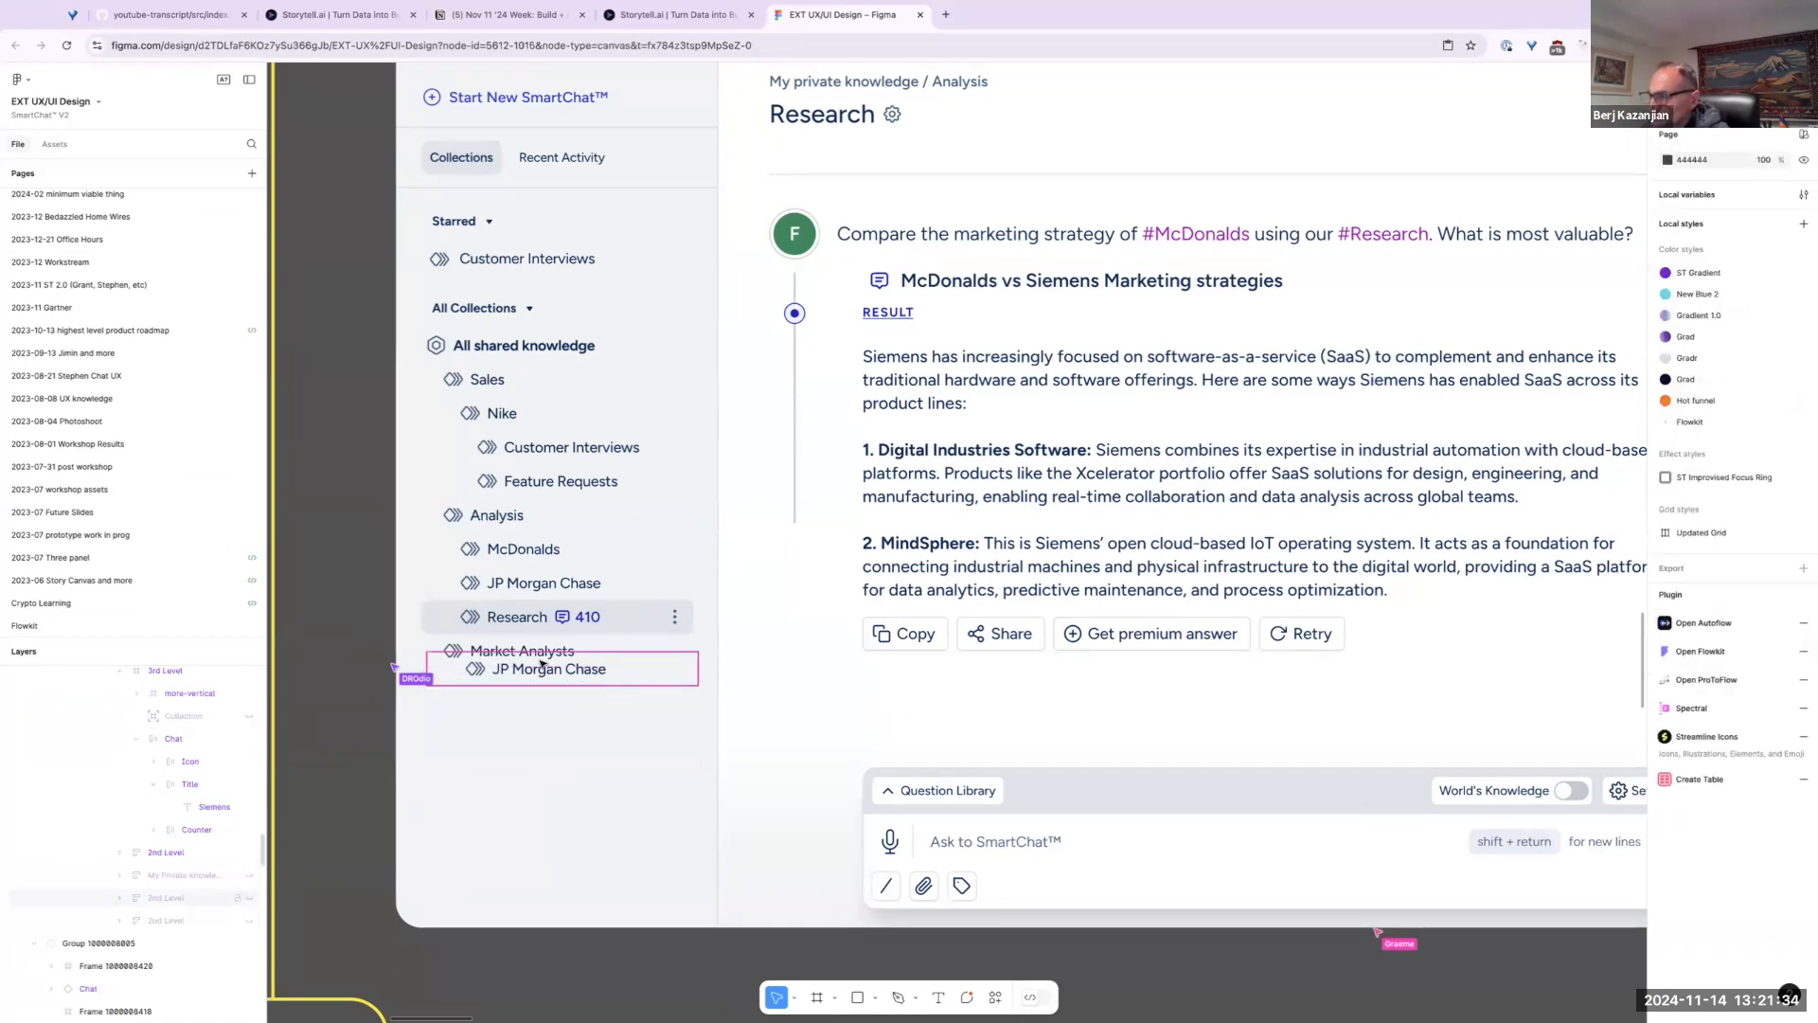
pyautogui.click(527, 678)
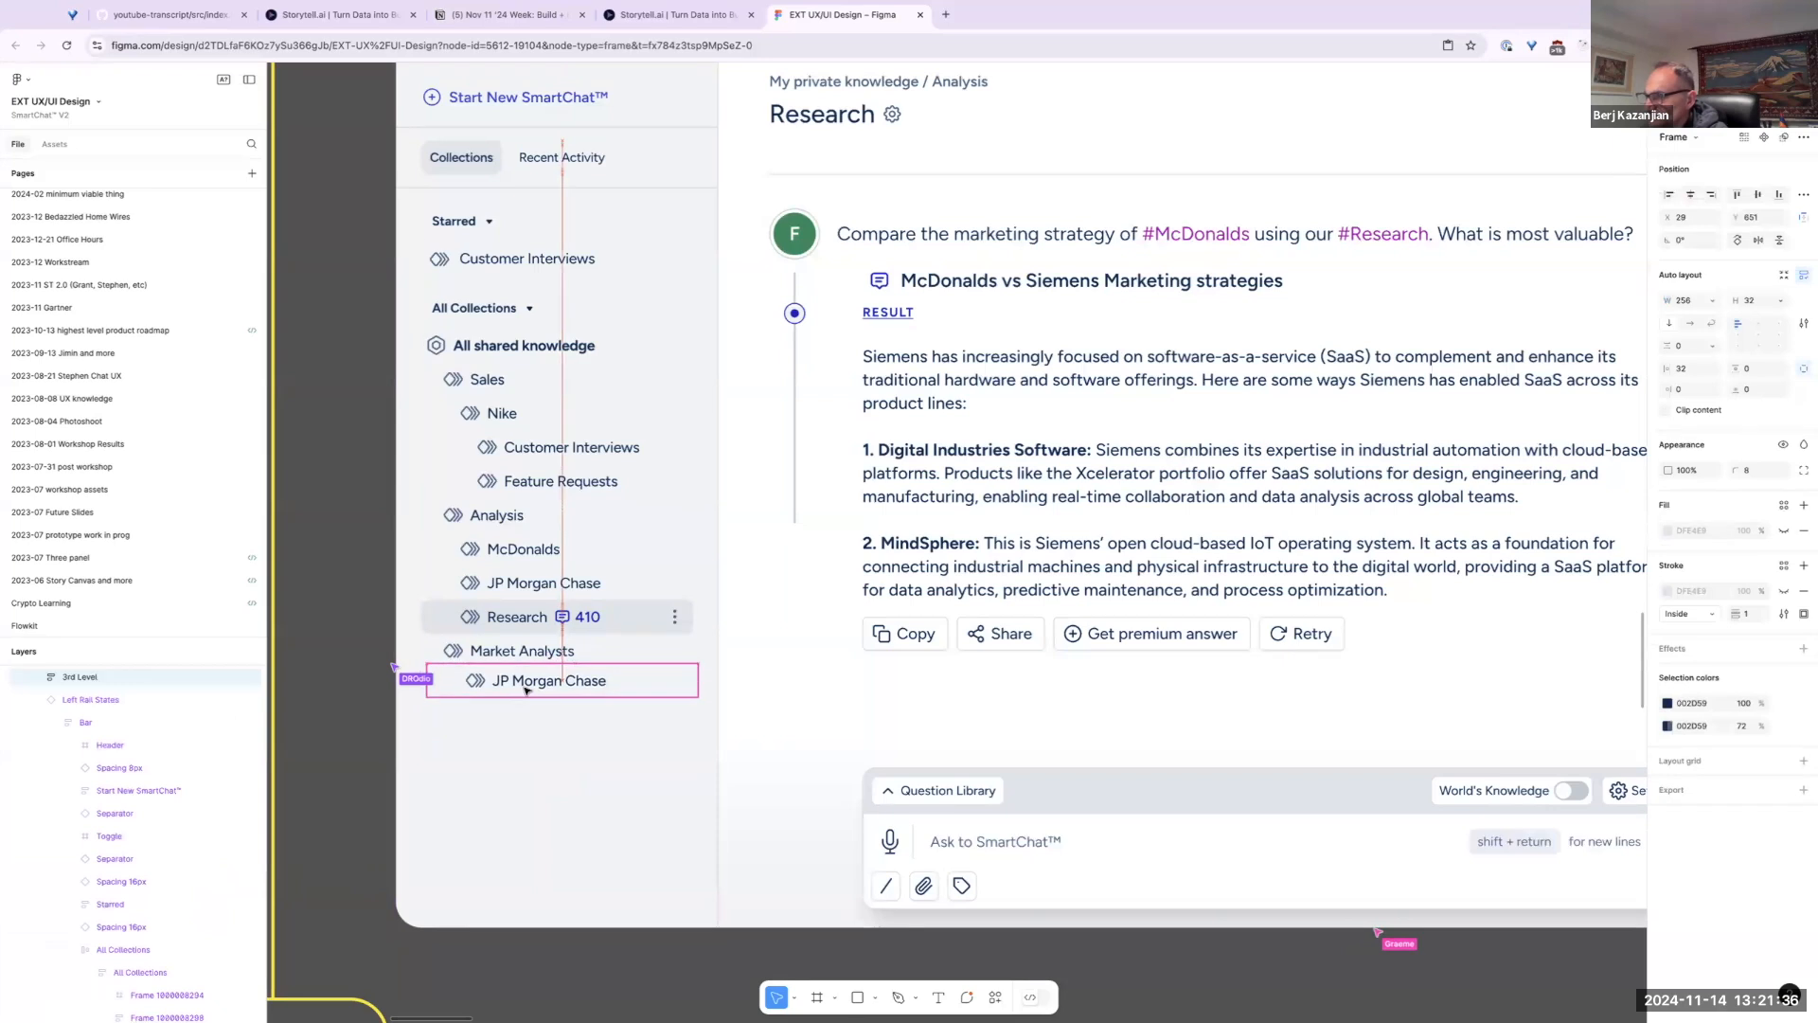
# Try to move the Market Analysts row above the JP Morgan Chase copy, and undo the shift.
pyautogui.click(502, 653)
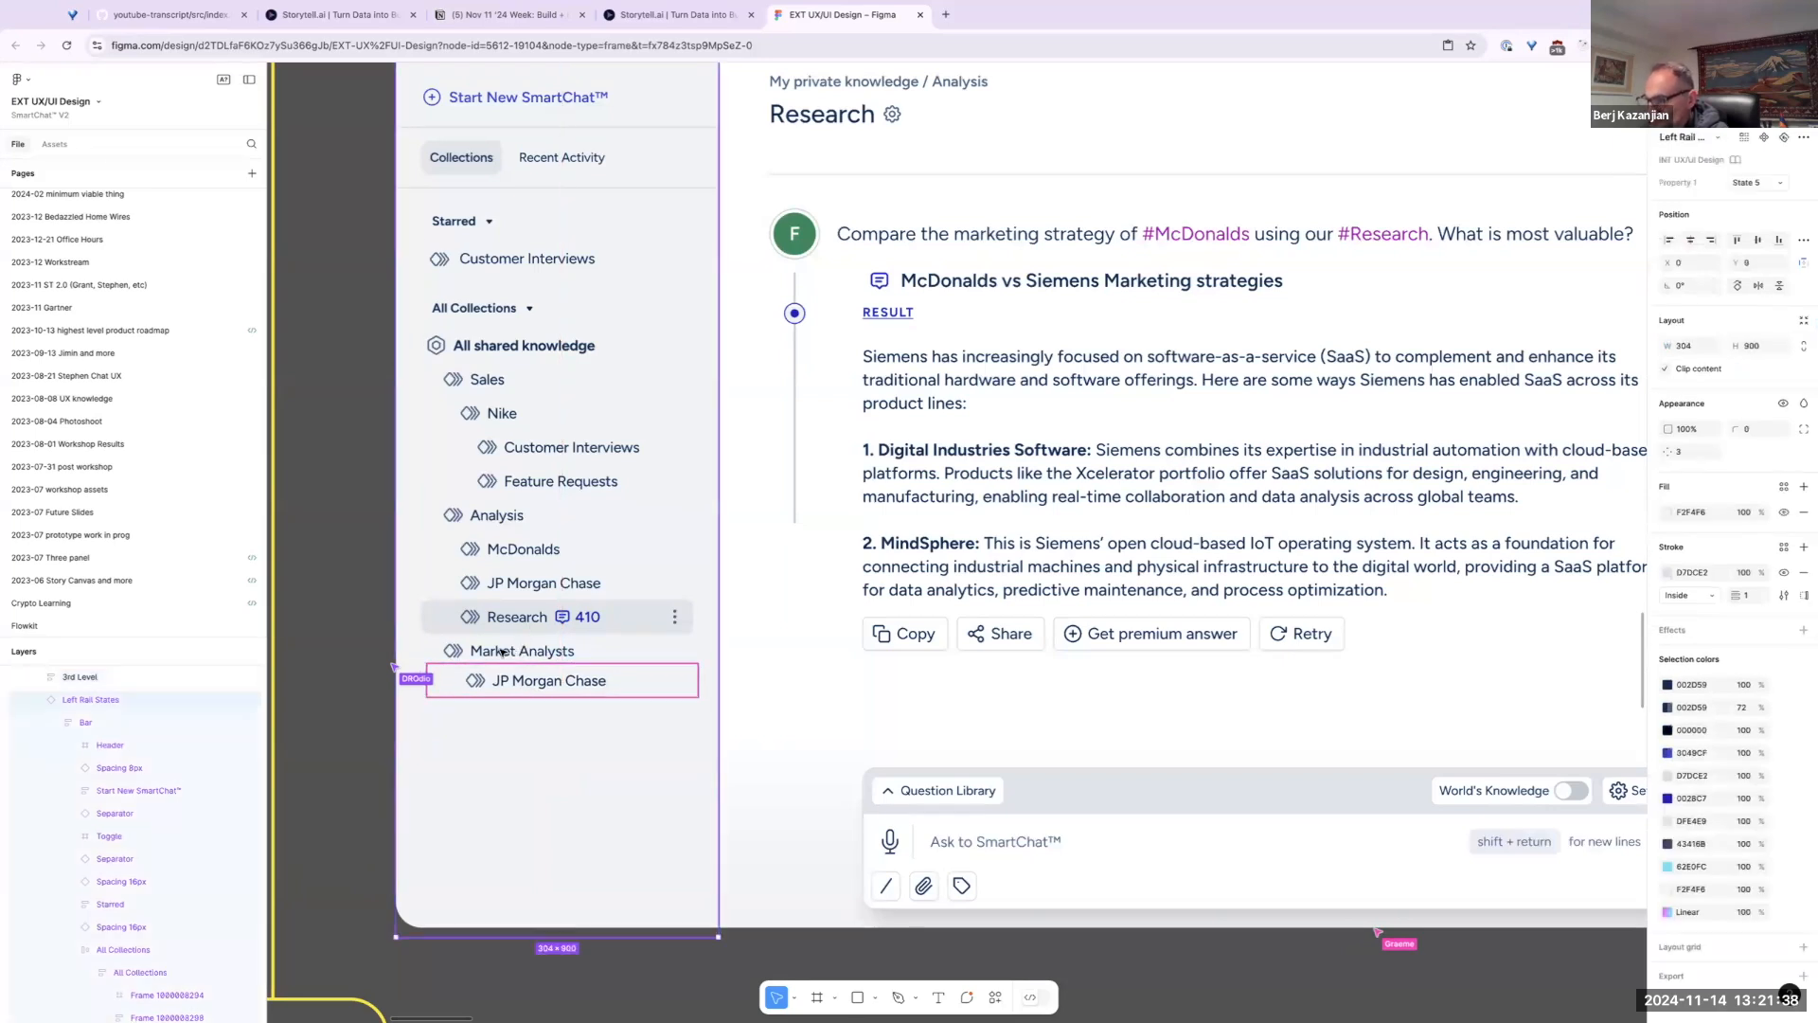
pyautogui.doubleClick(512, 651)
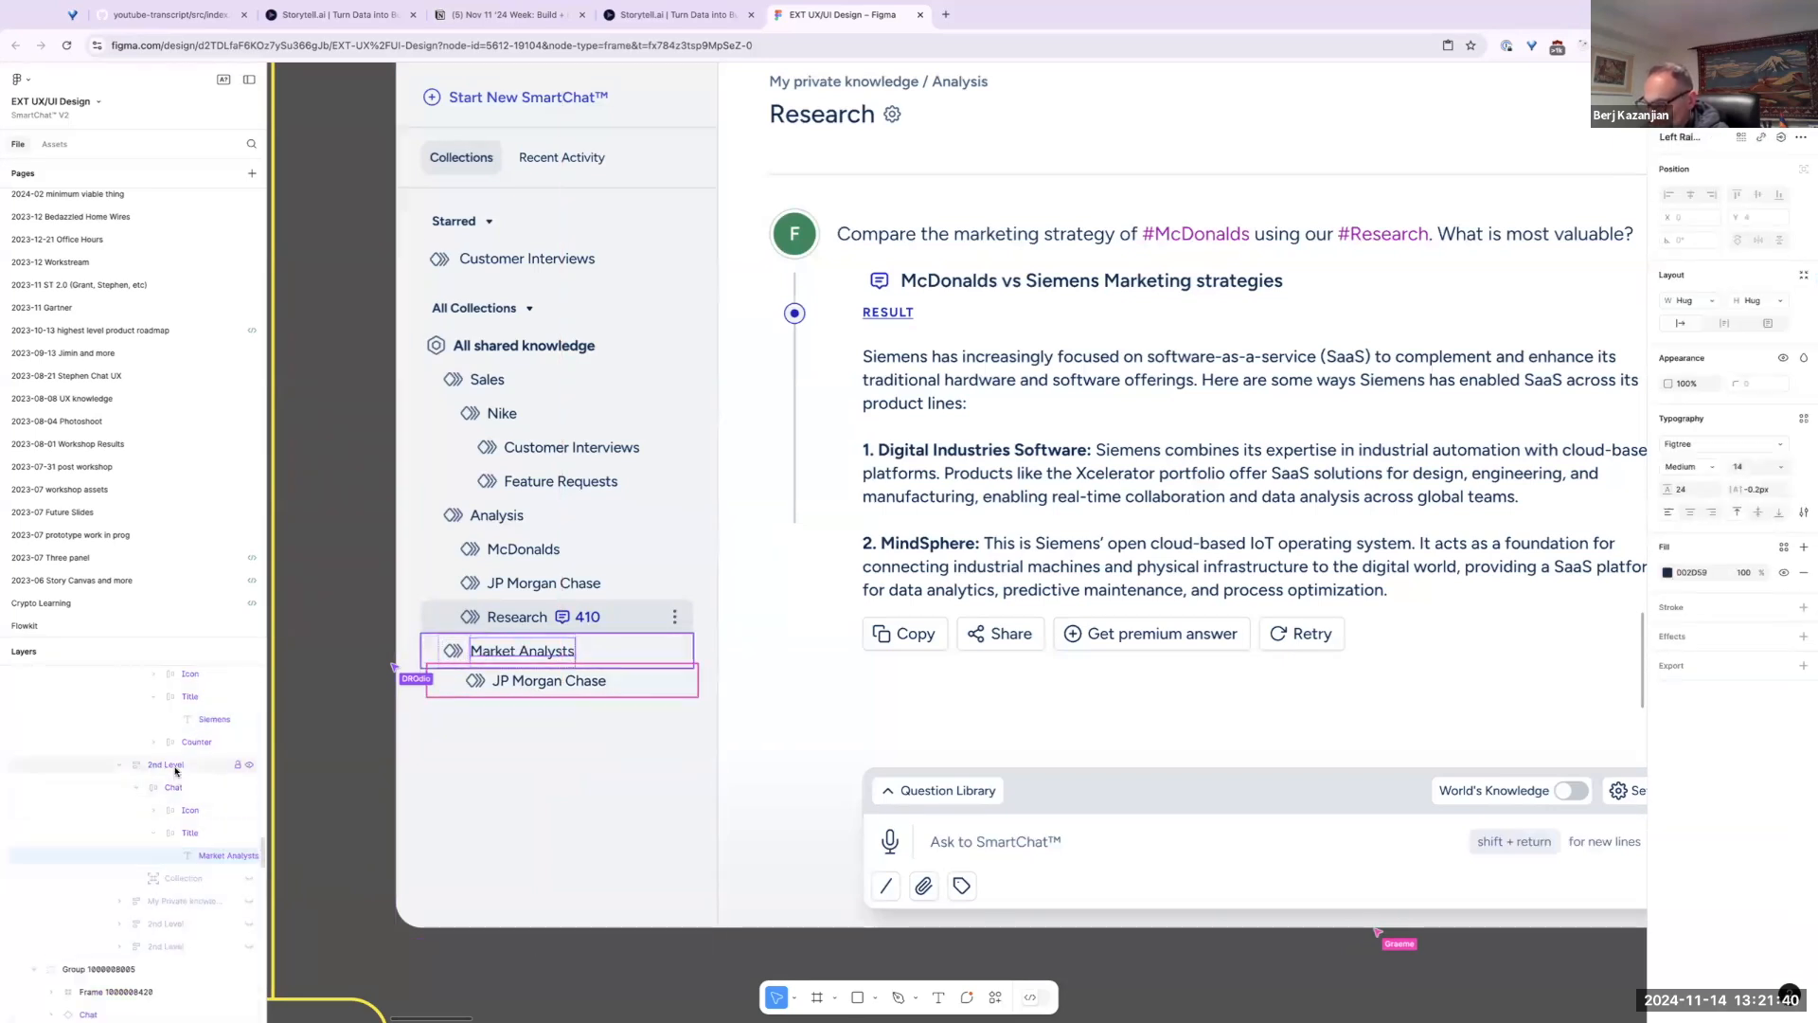
pyautogui.moveTo(516, 656); pyautogui.dragTo(526, 652)
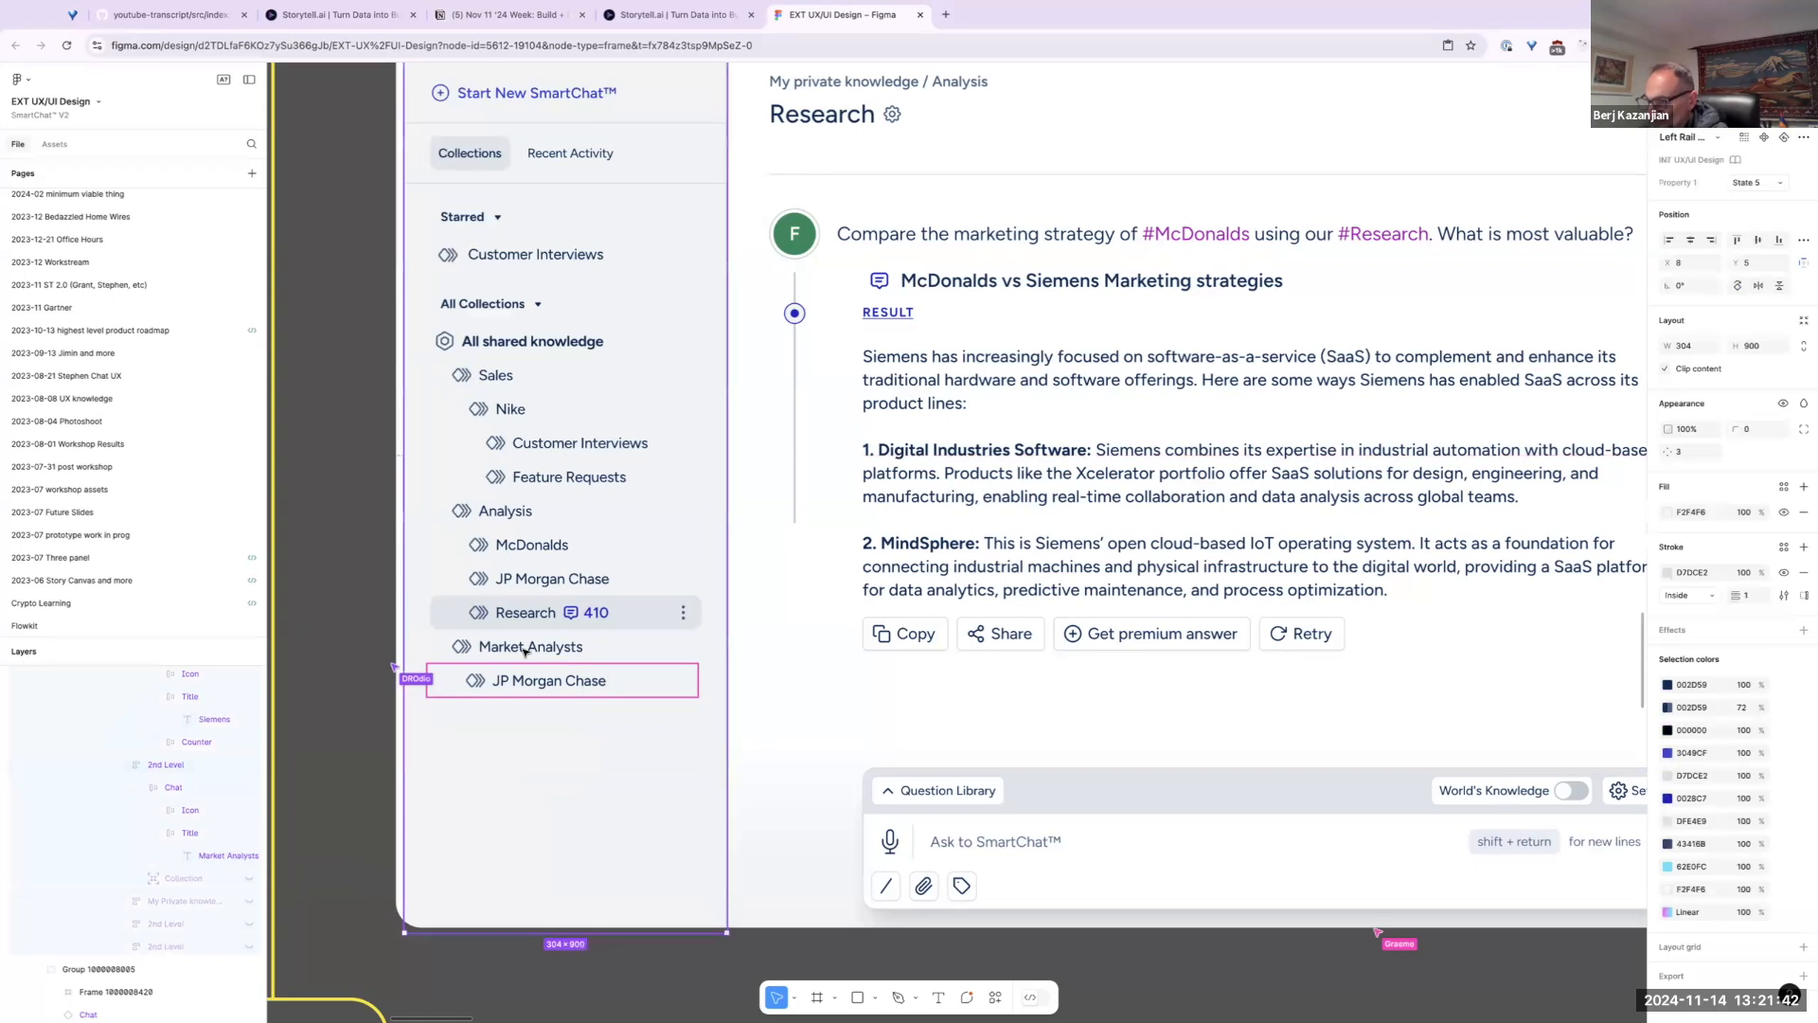
pyautogui.hotkey('ctrl', 'z')
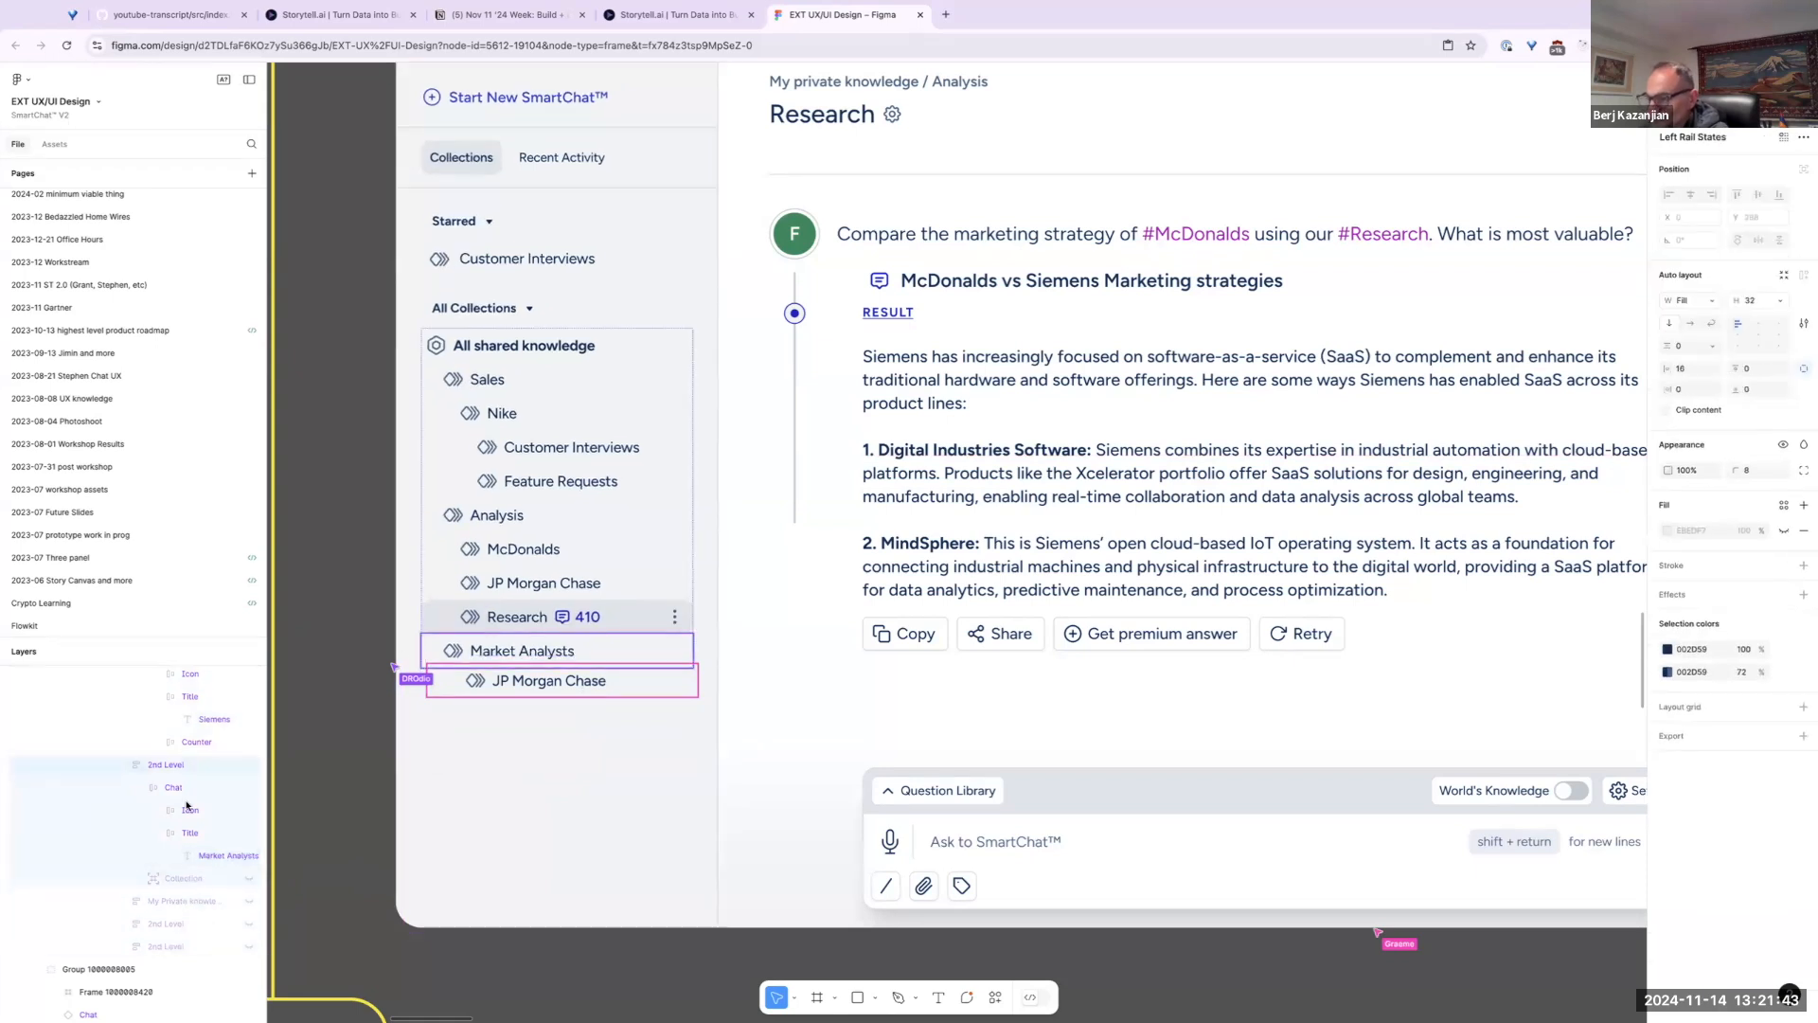
# Rename the Market Analysts row in the sidebar as Nicklodeon Research.
pyautogui.doubleClick(208, 856)
pyautogui.write('R')
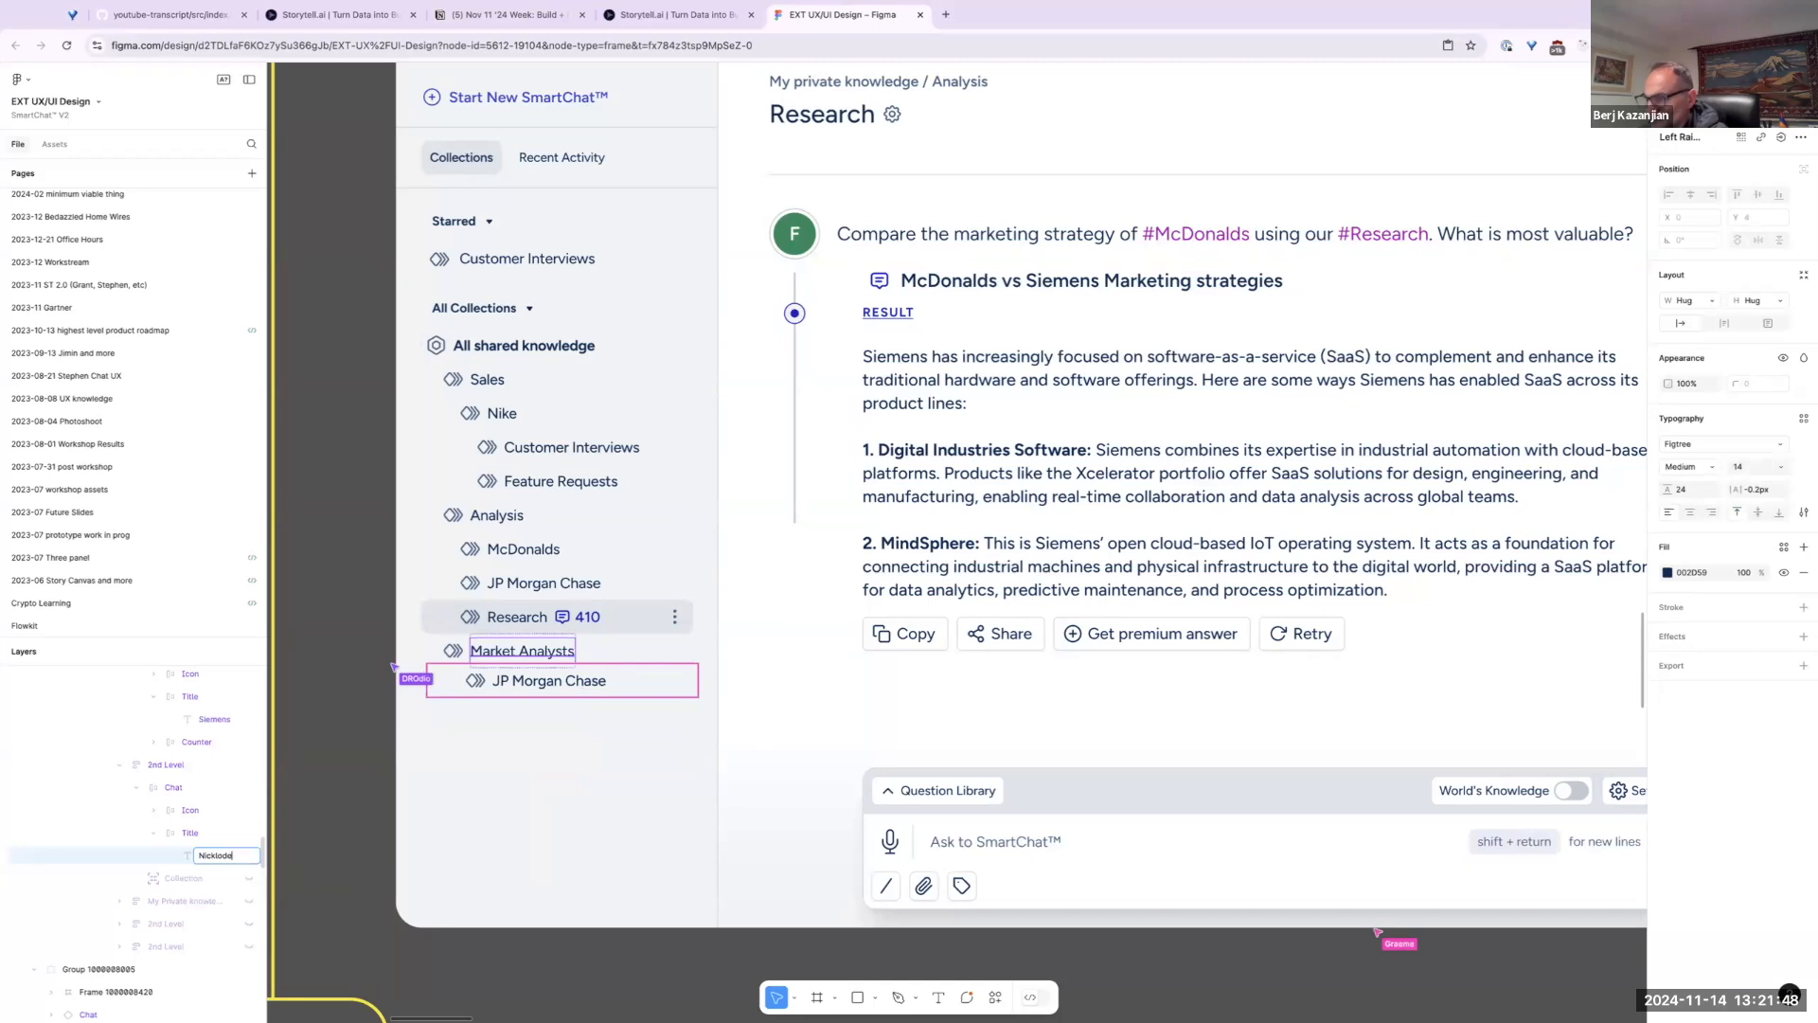
pyautogui.write('on Resea')
pyautogui.press('Return')
pyautogui.doubleClick(507, 649)
pyautogui.write('Nicklodeon Research')
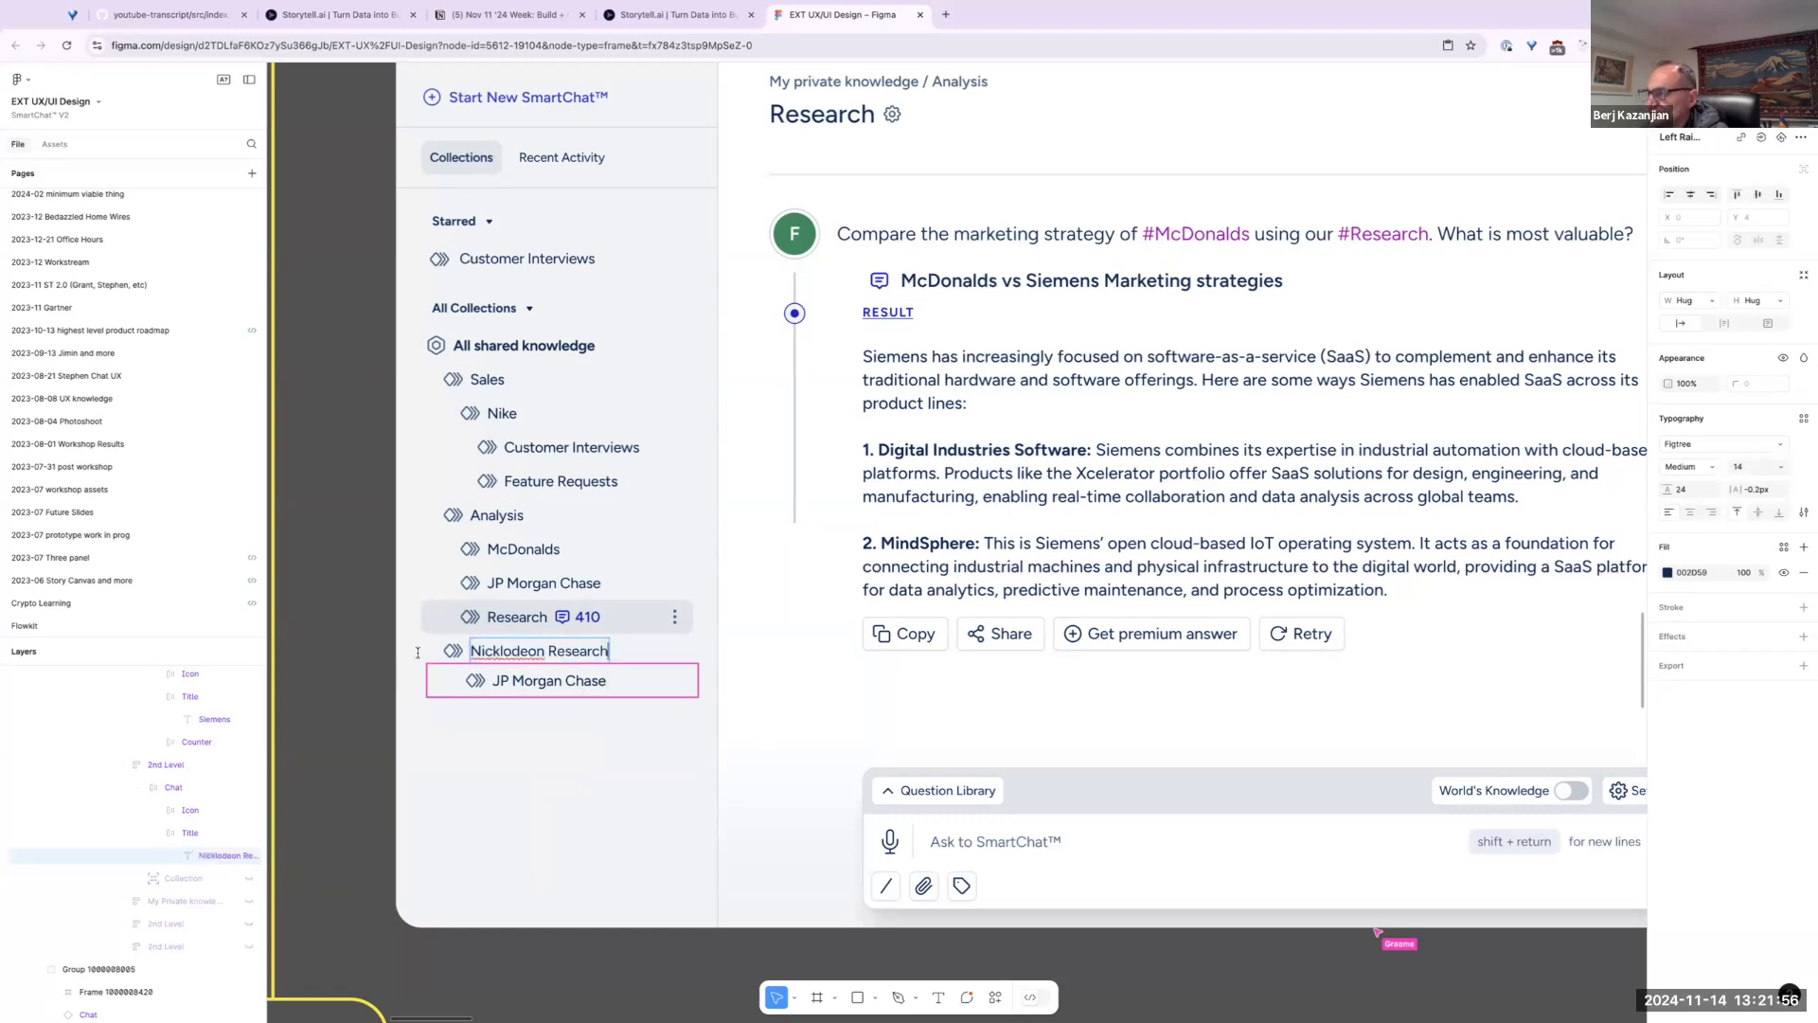
pyautogui.tripleClick(504, 650)
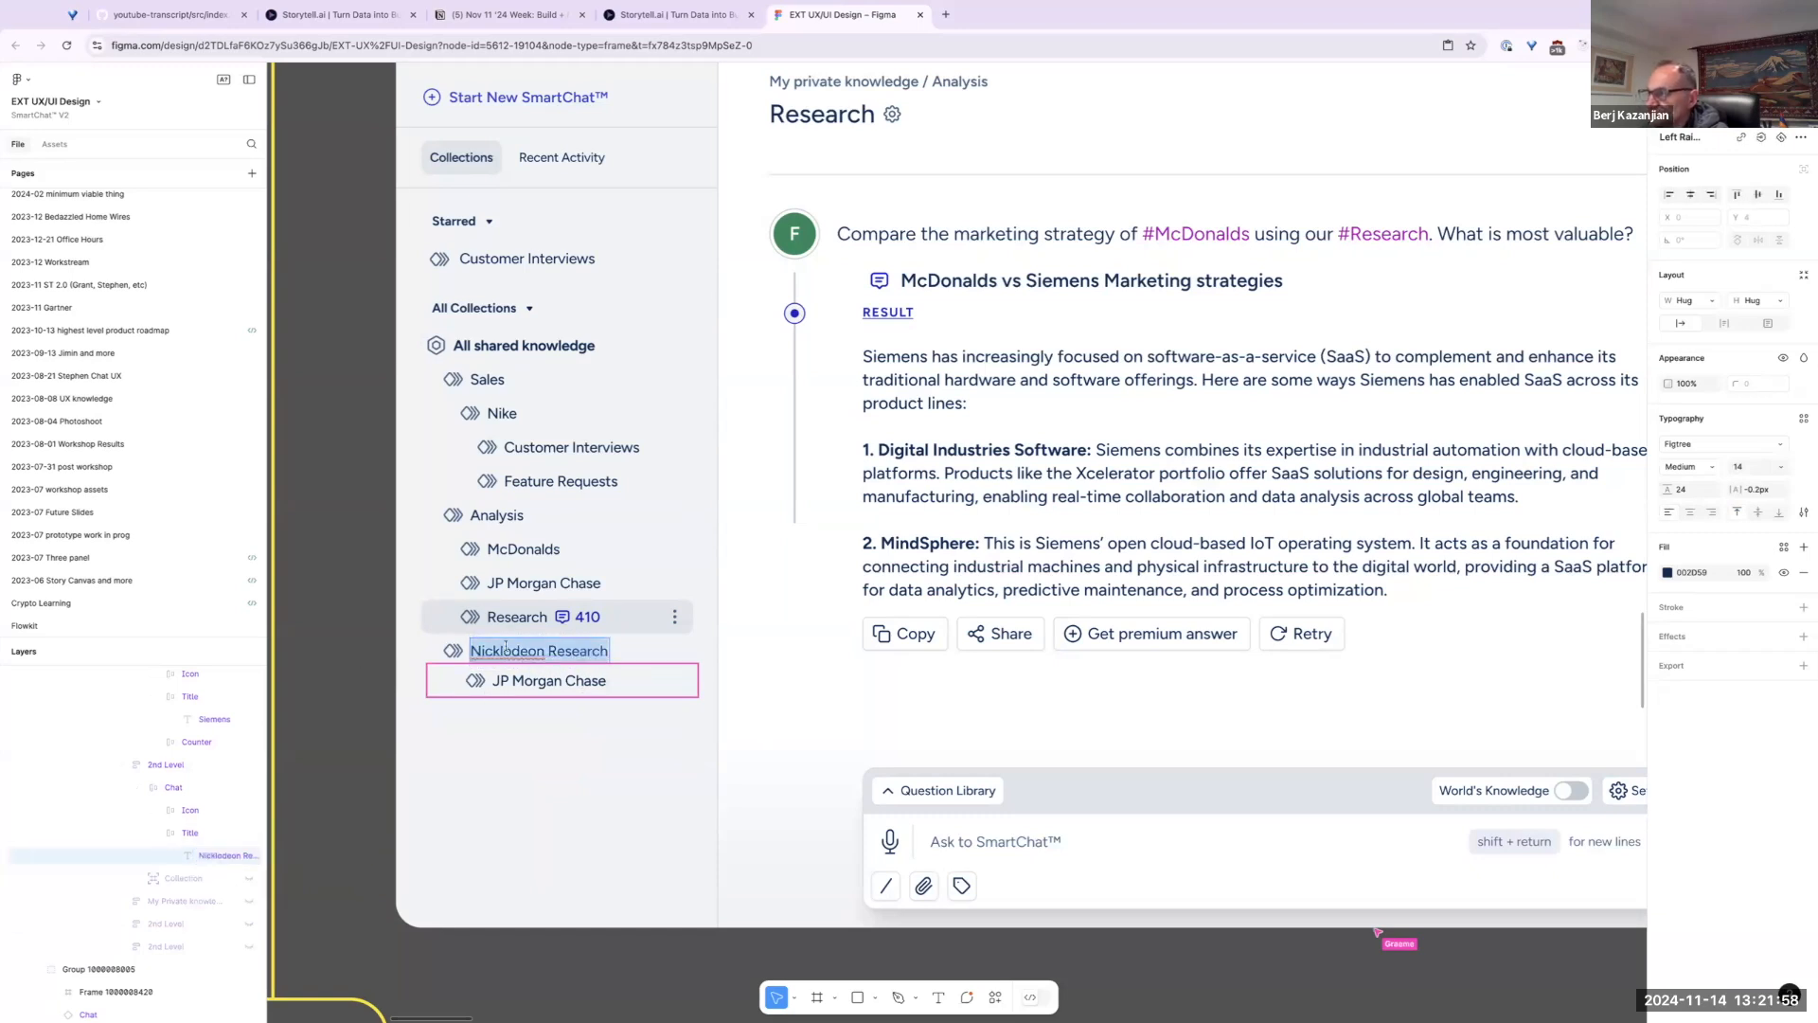
pyautogui.click(480, 651)
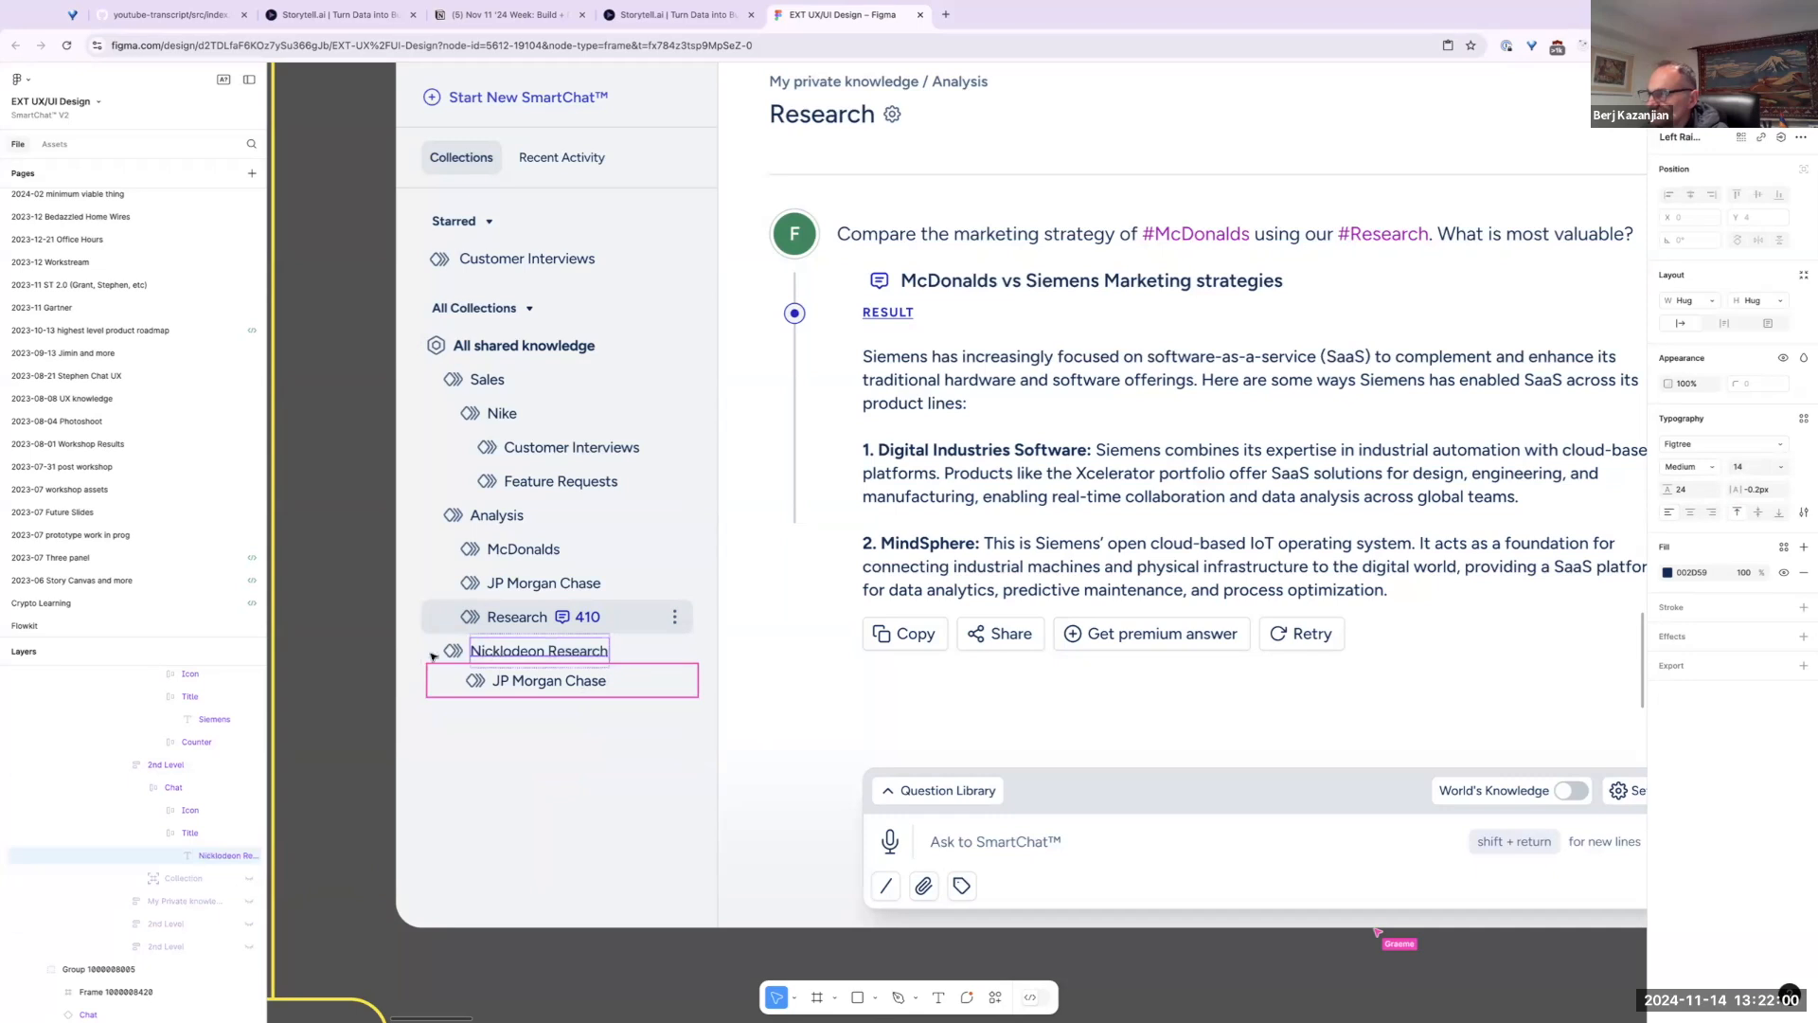
pyautogui.click(479, 660)
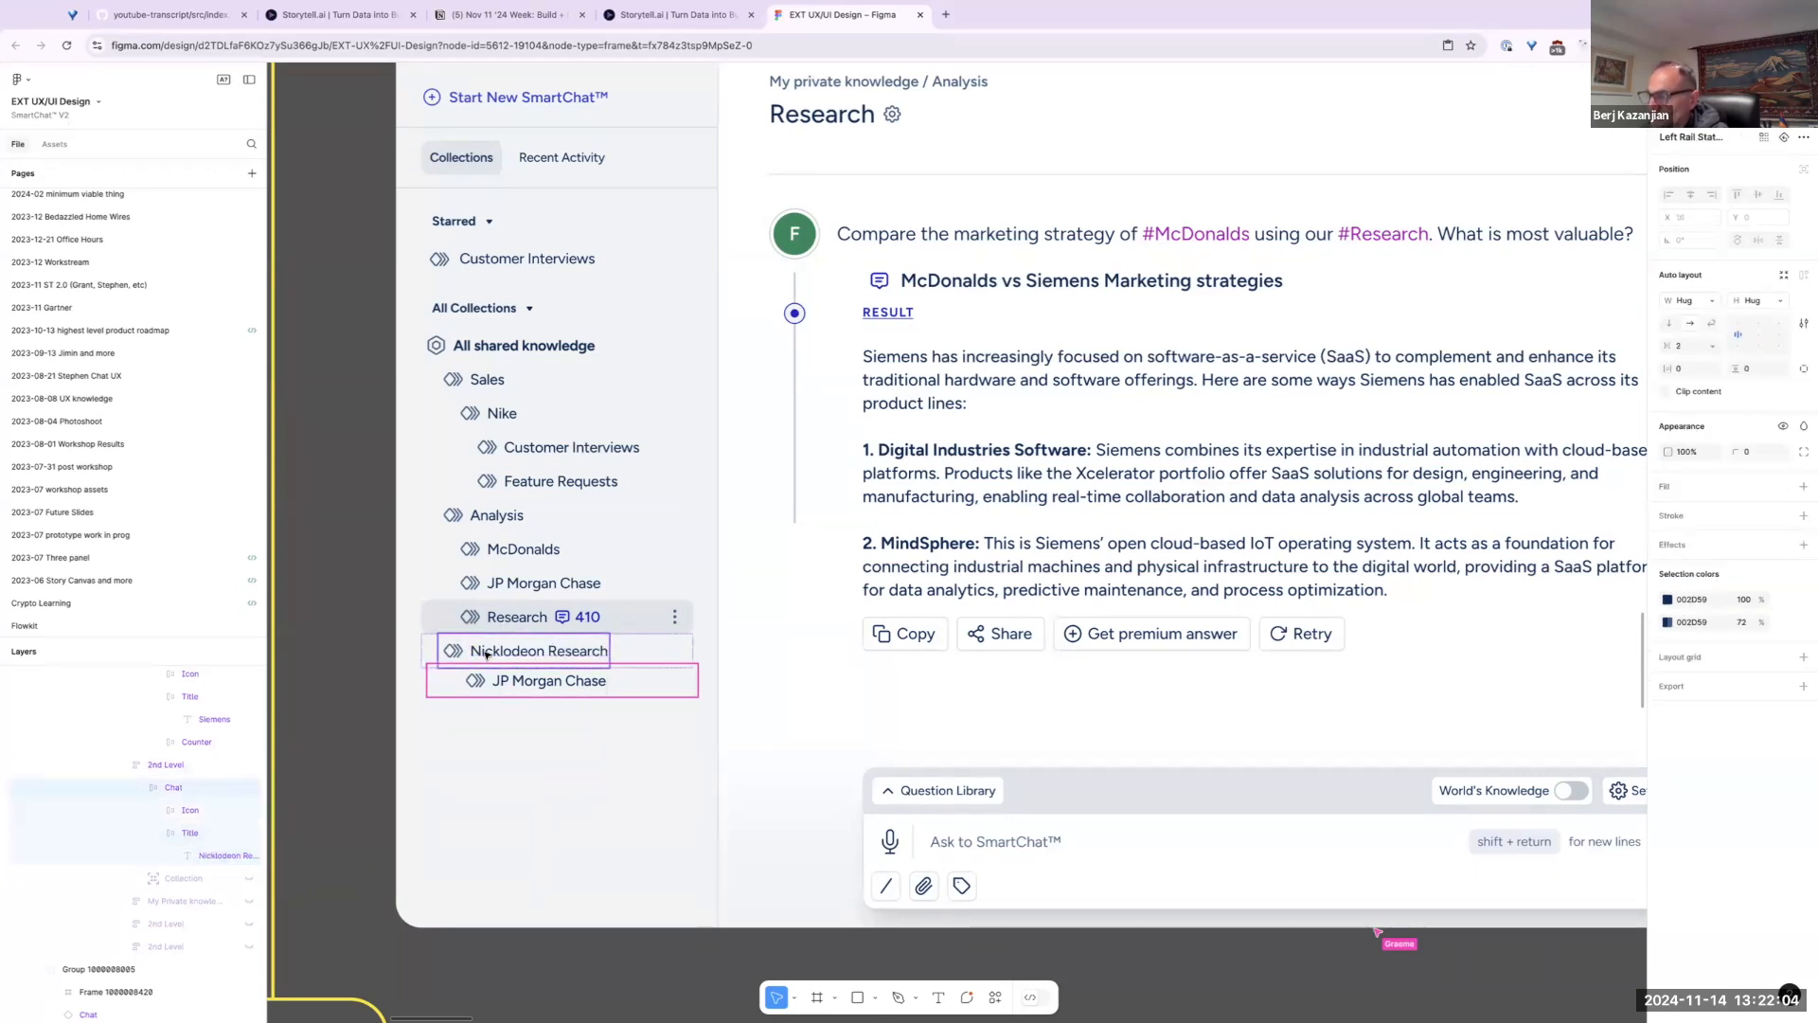
pyautogui.click(486, 653)
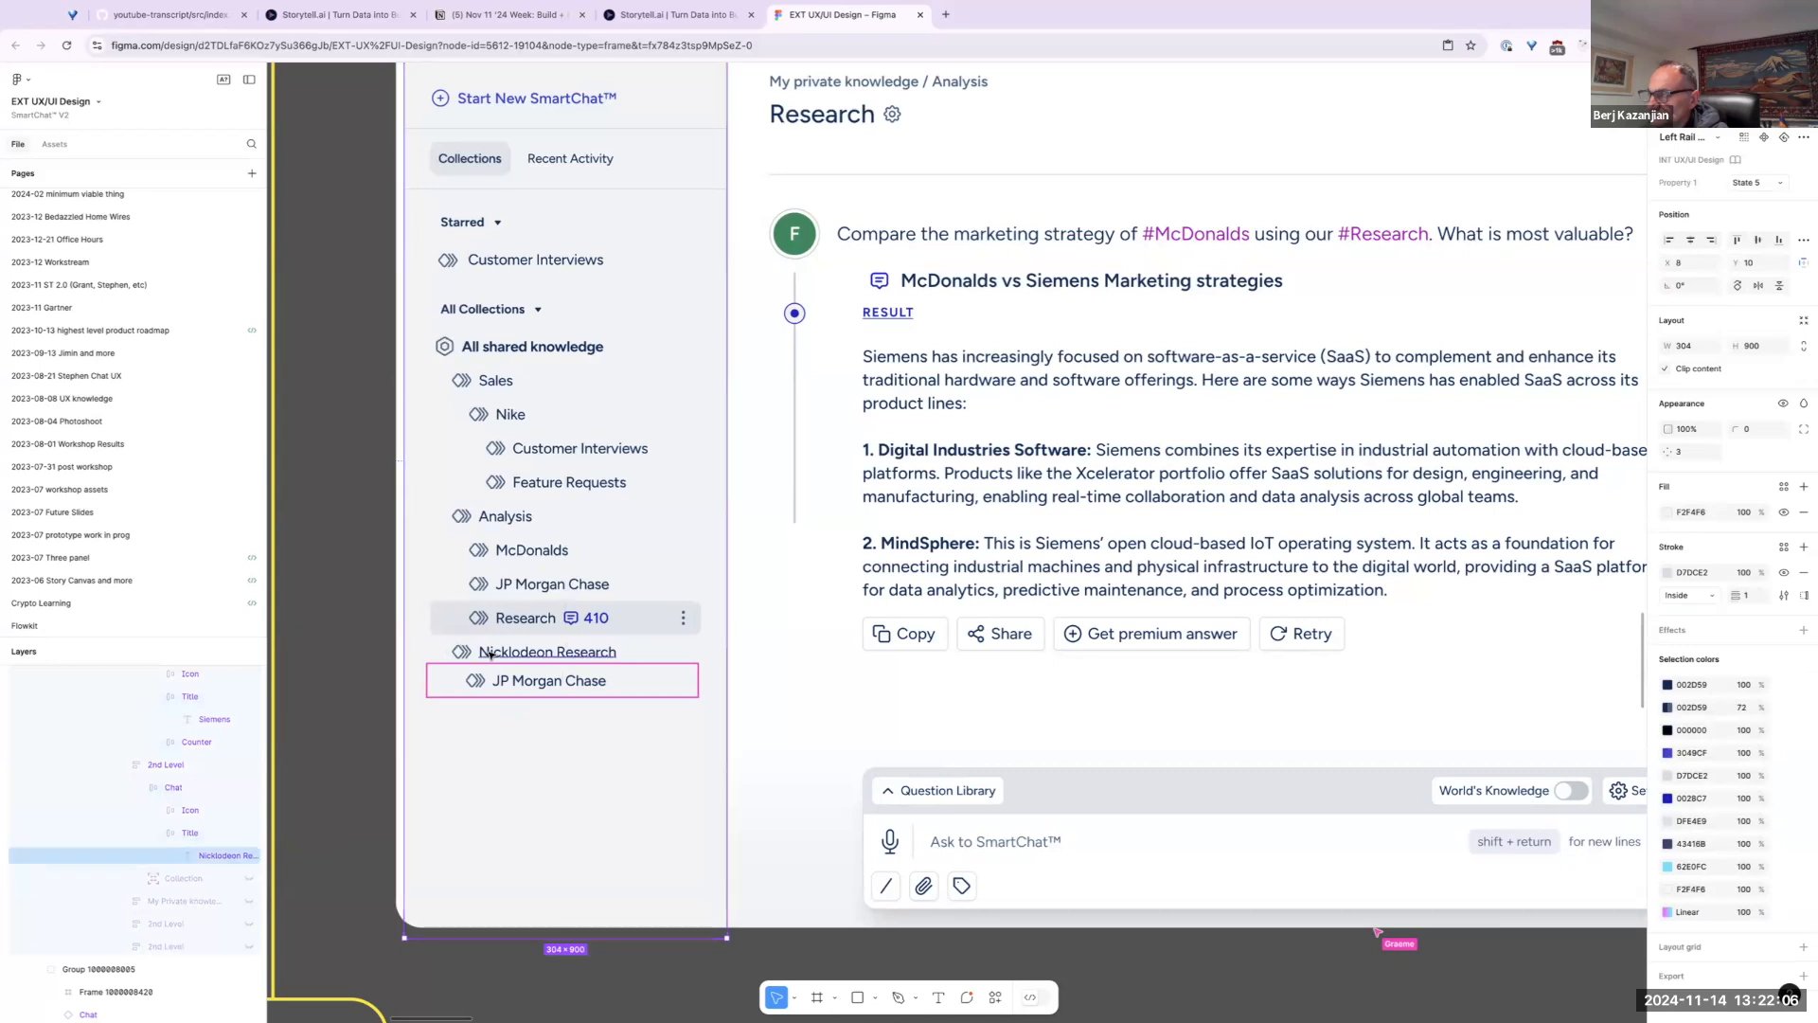
# Change the text of the JP Morgan Chase copy beneath Nicklodeon Research to BET Research.
pyautogui.click(522, 681)
pyautogui.doubleClick(522, 682)
pyautogui.doubleClick(522, 682)
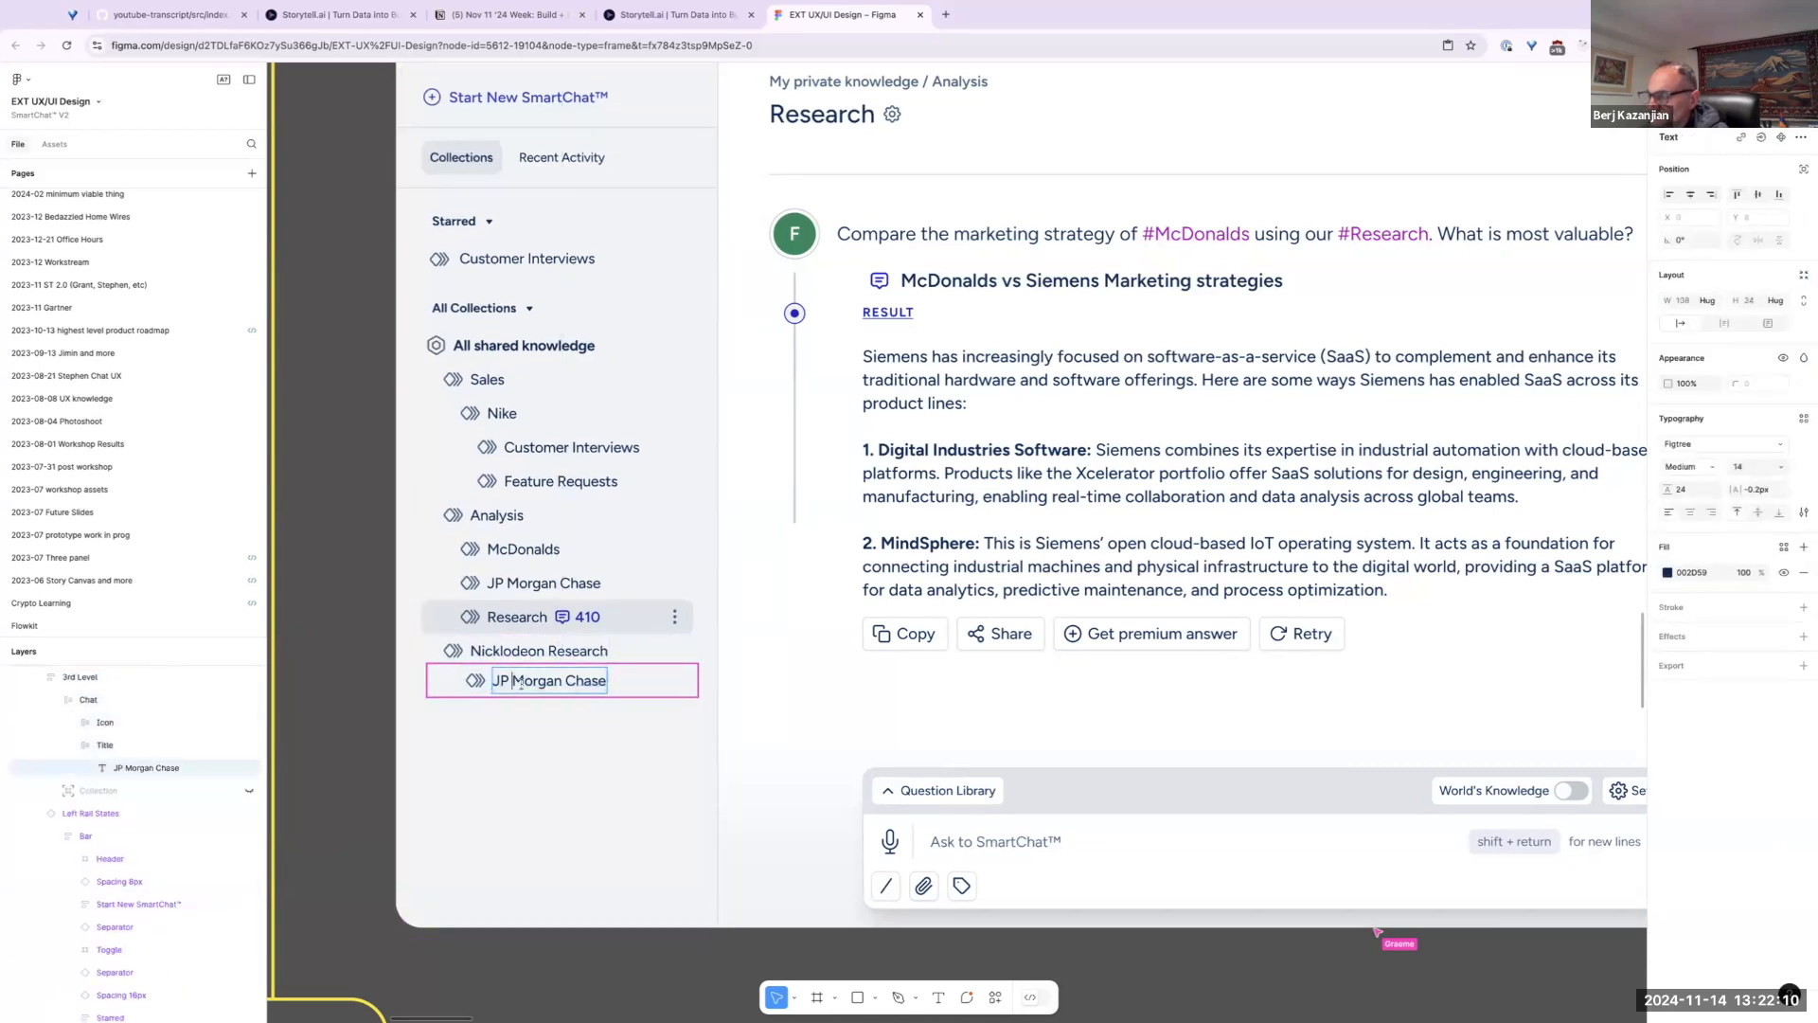
pyautogui.tripleClick(522, 682)
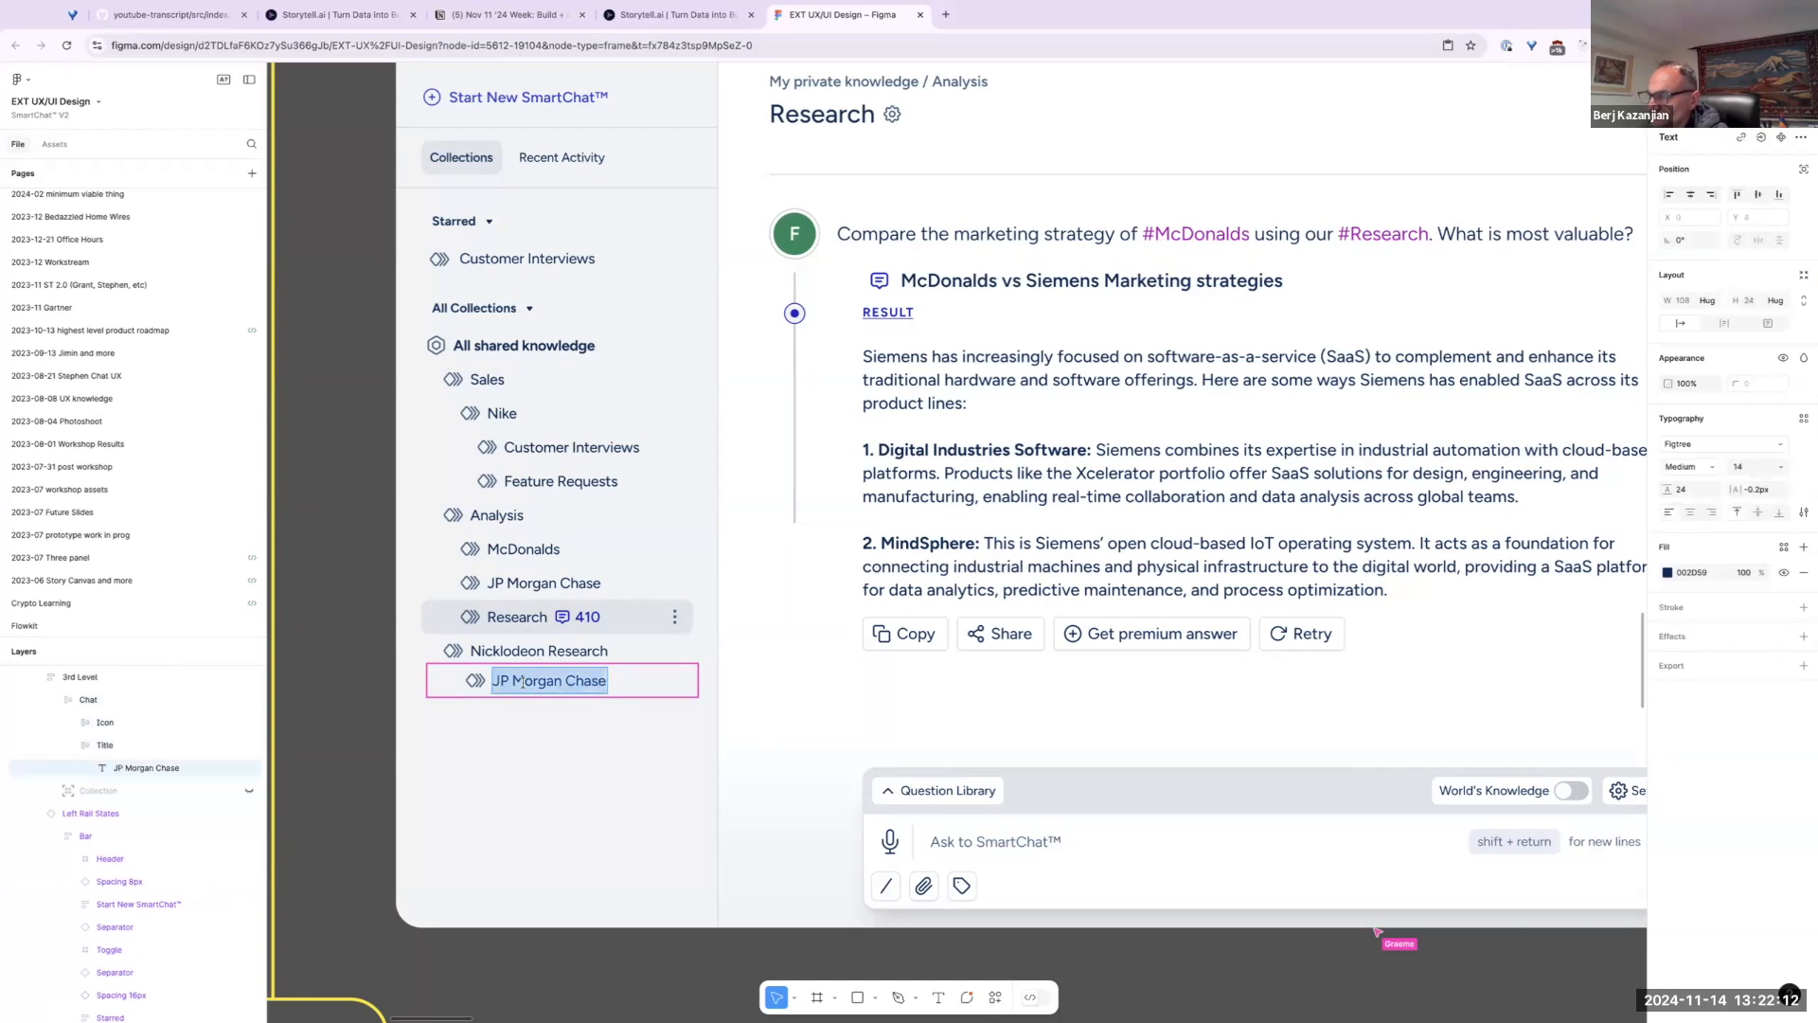
pyautogui.write('BET Re')
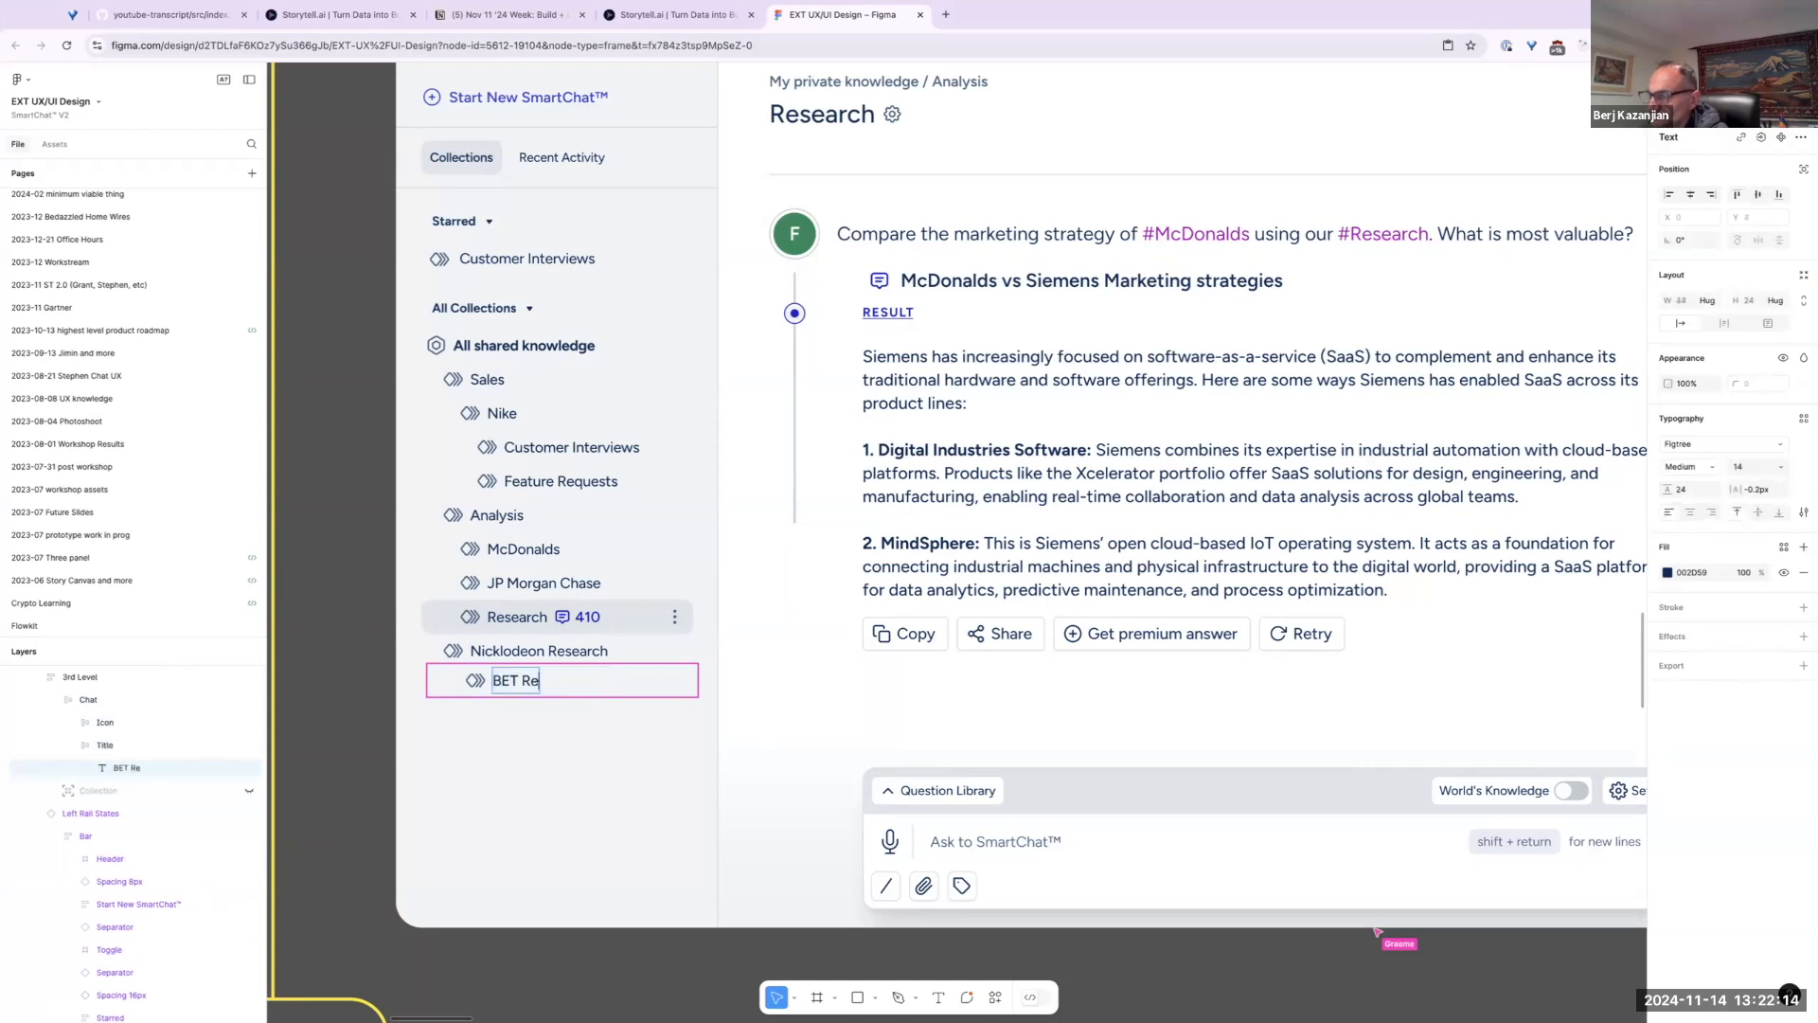
pyautogui.write('search')
pyautogui.press('Return')
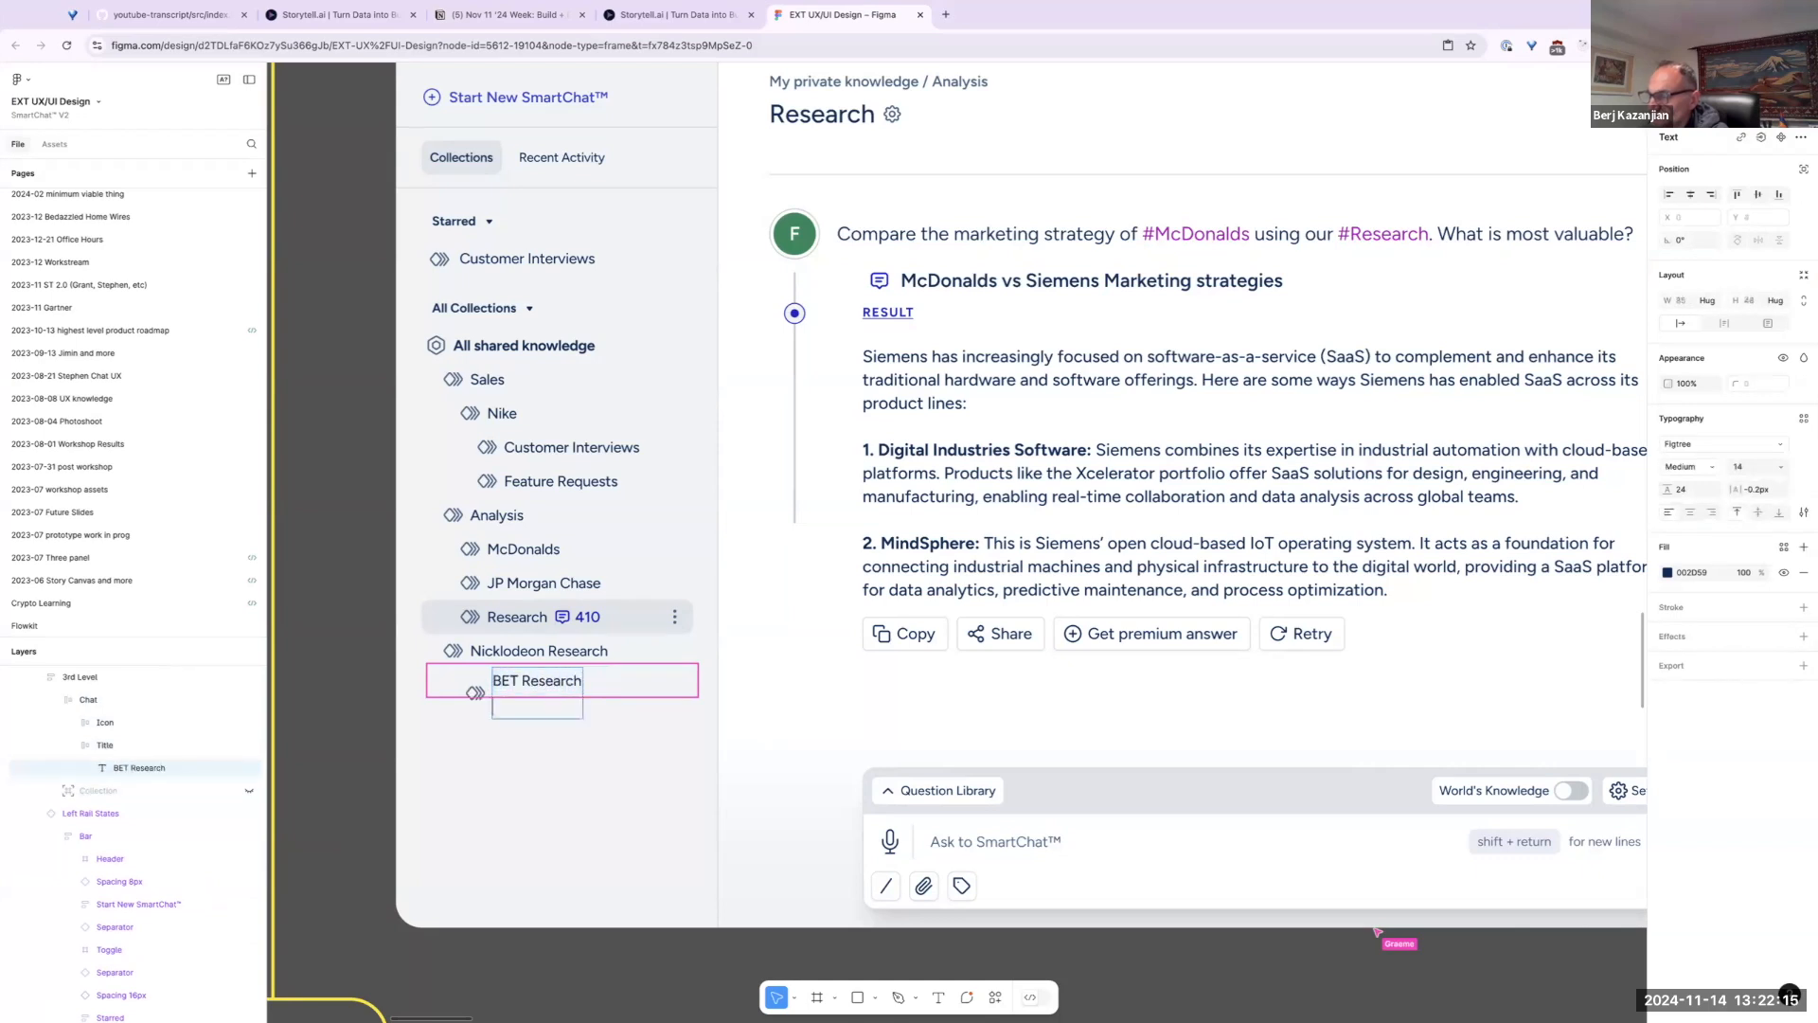
pyautogui.press('BackSpace')
# Examine the sidebar's collection layers to locate the one holding the Nicklodeon Research row.
pyautogui.click(516, 653)
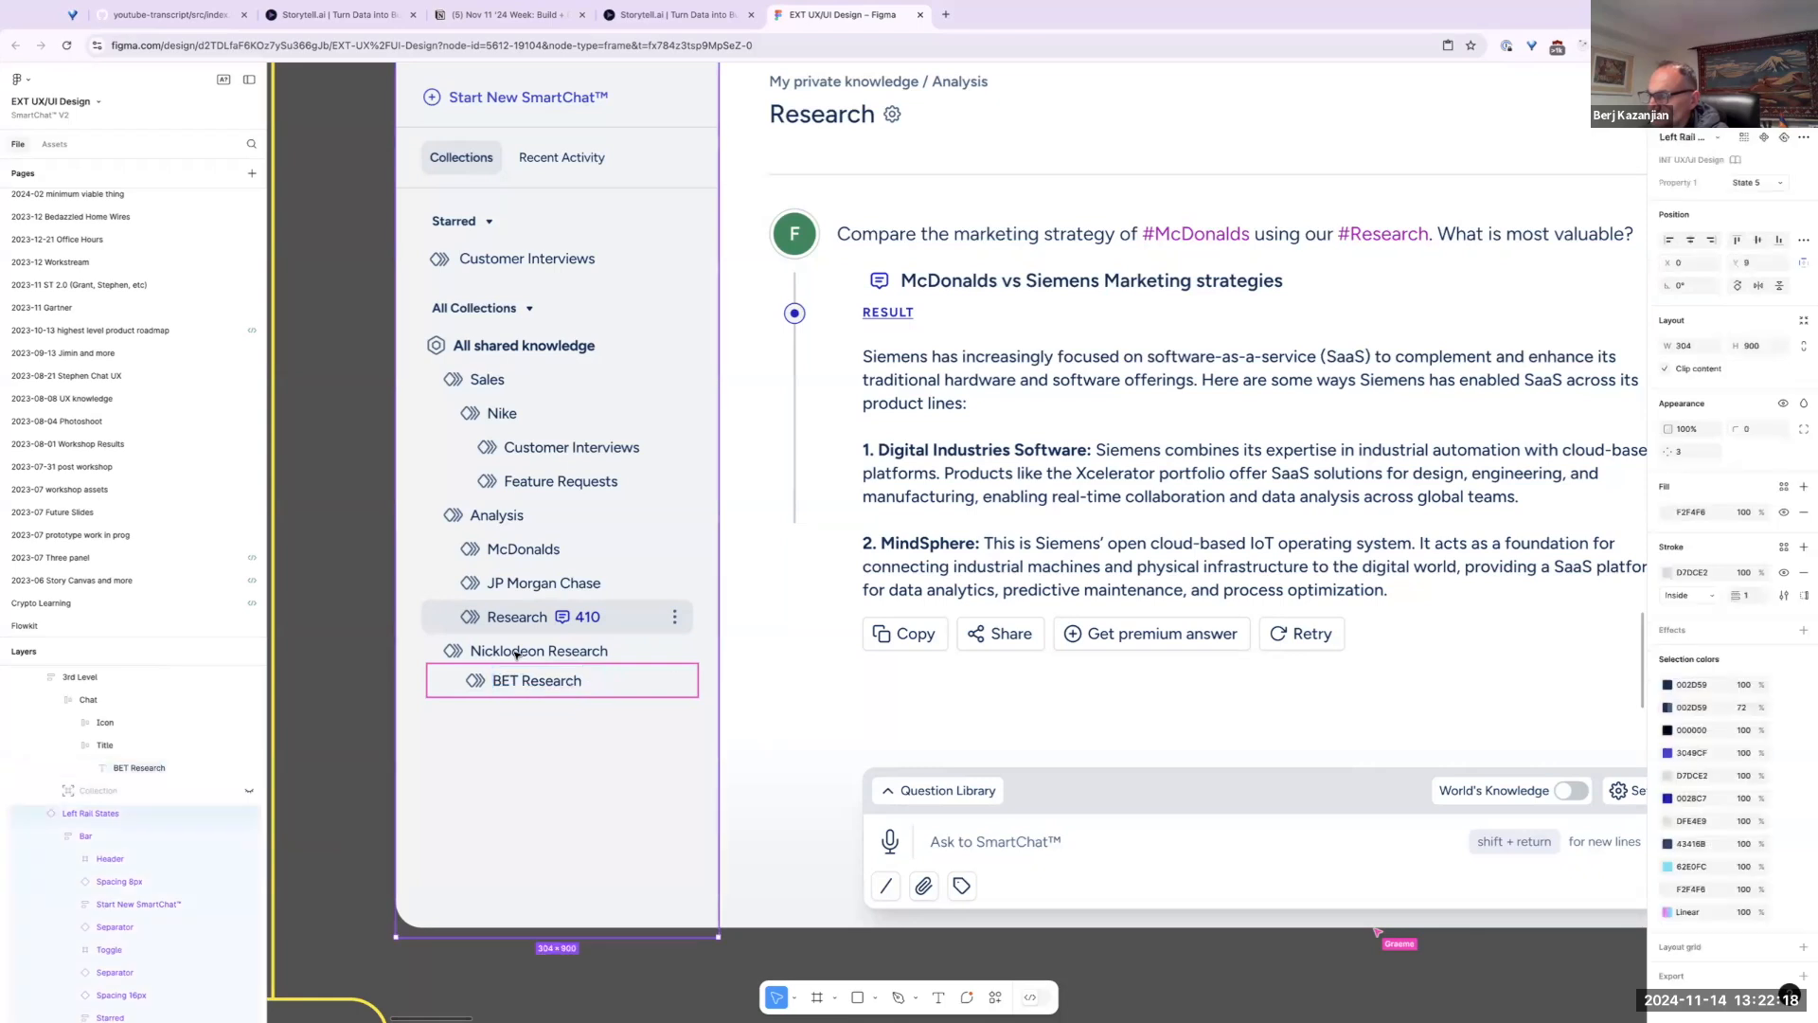
pyautogui.scroll(-3, 142, 853)
pyautogui.click(194, 869)
pyautogui.scroll(-2, 180, 919)
pyautogui.click(180, 969)
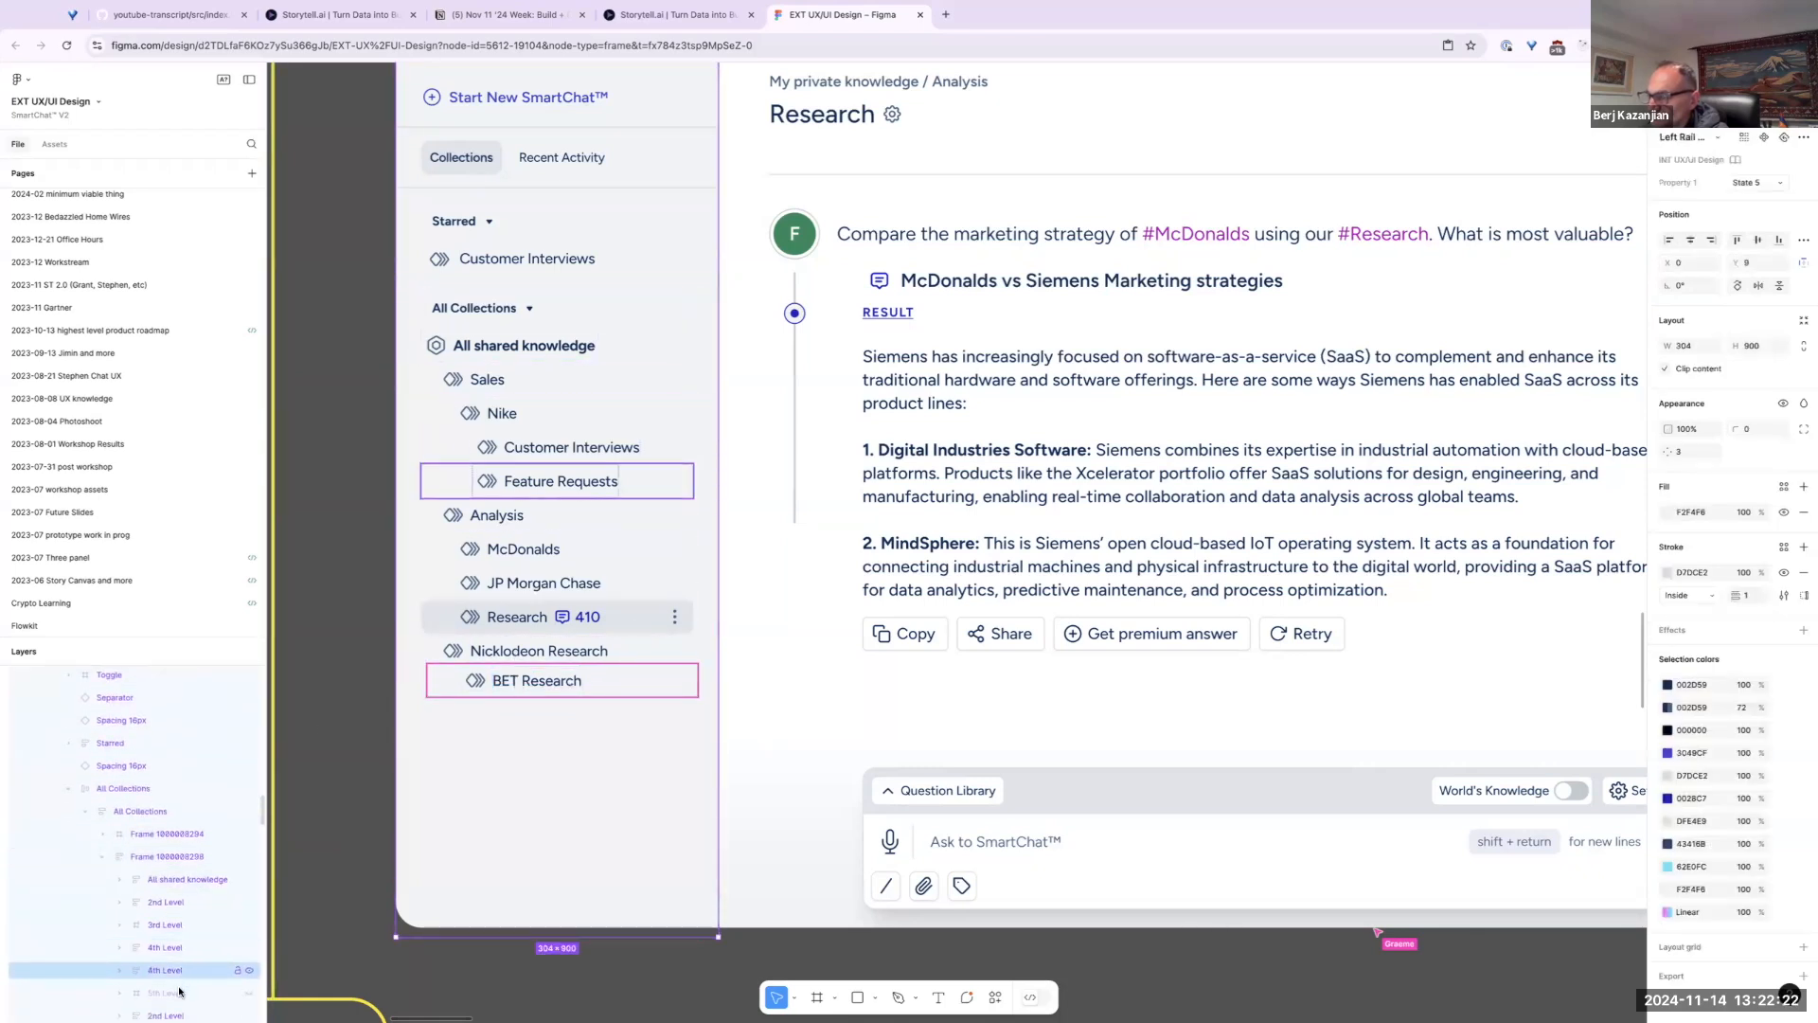
pyautogui.scroll(-2, 180, 985)
pyautogui.click(185, 973)
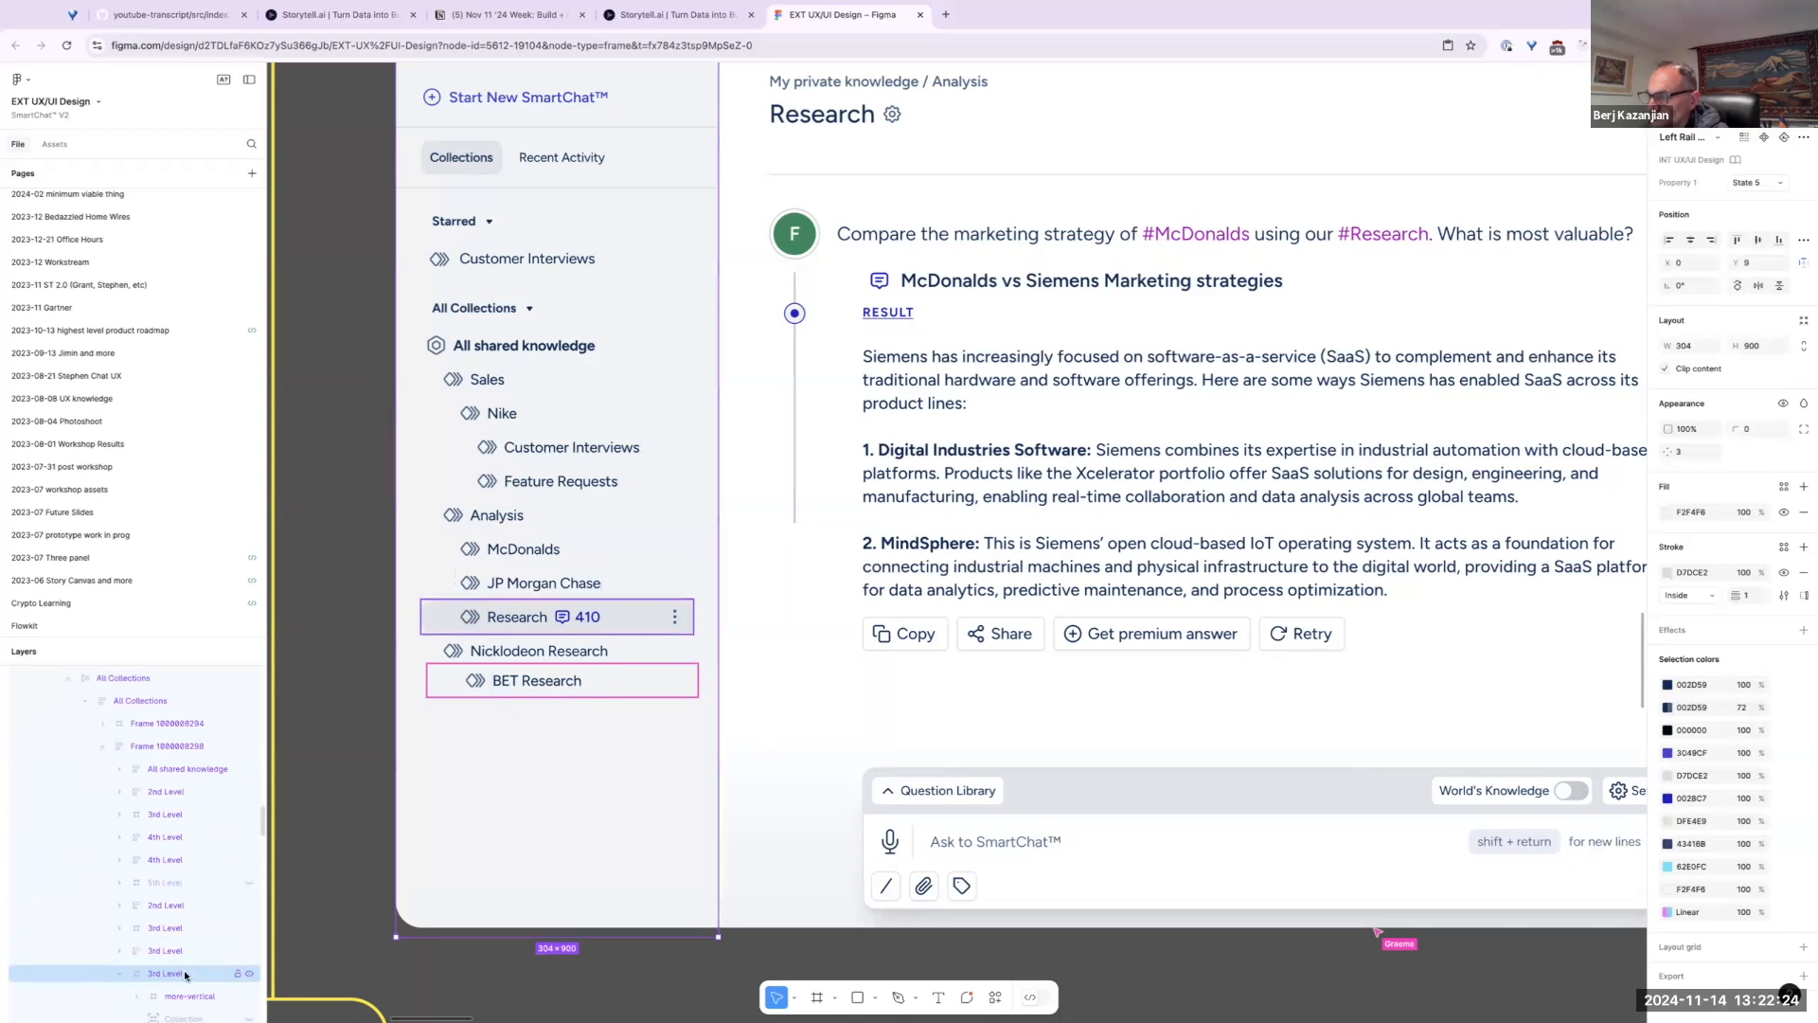
pyautogui.scroll(-1, 187, 922)
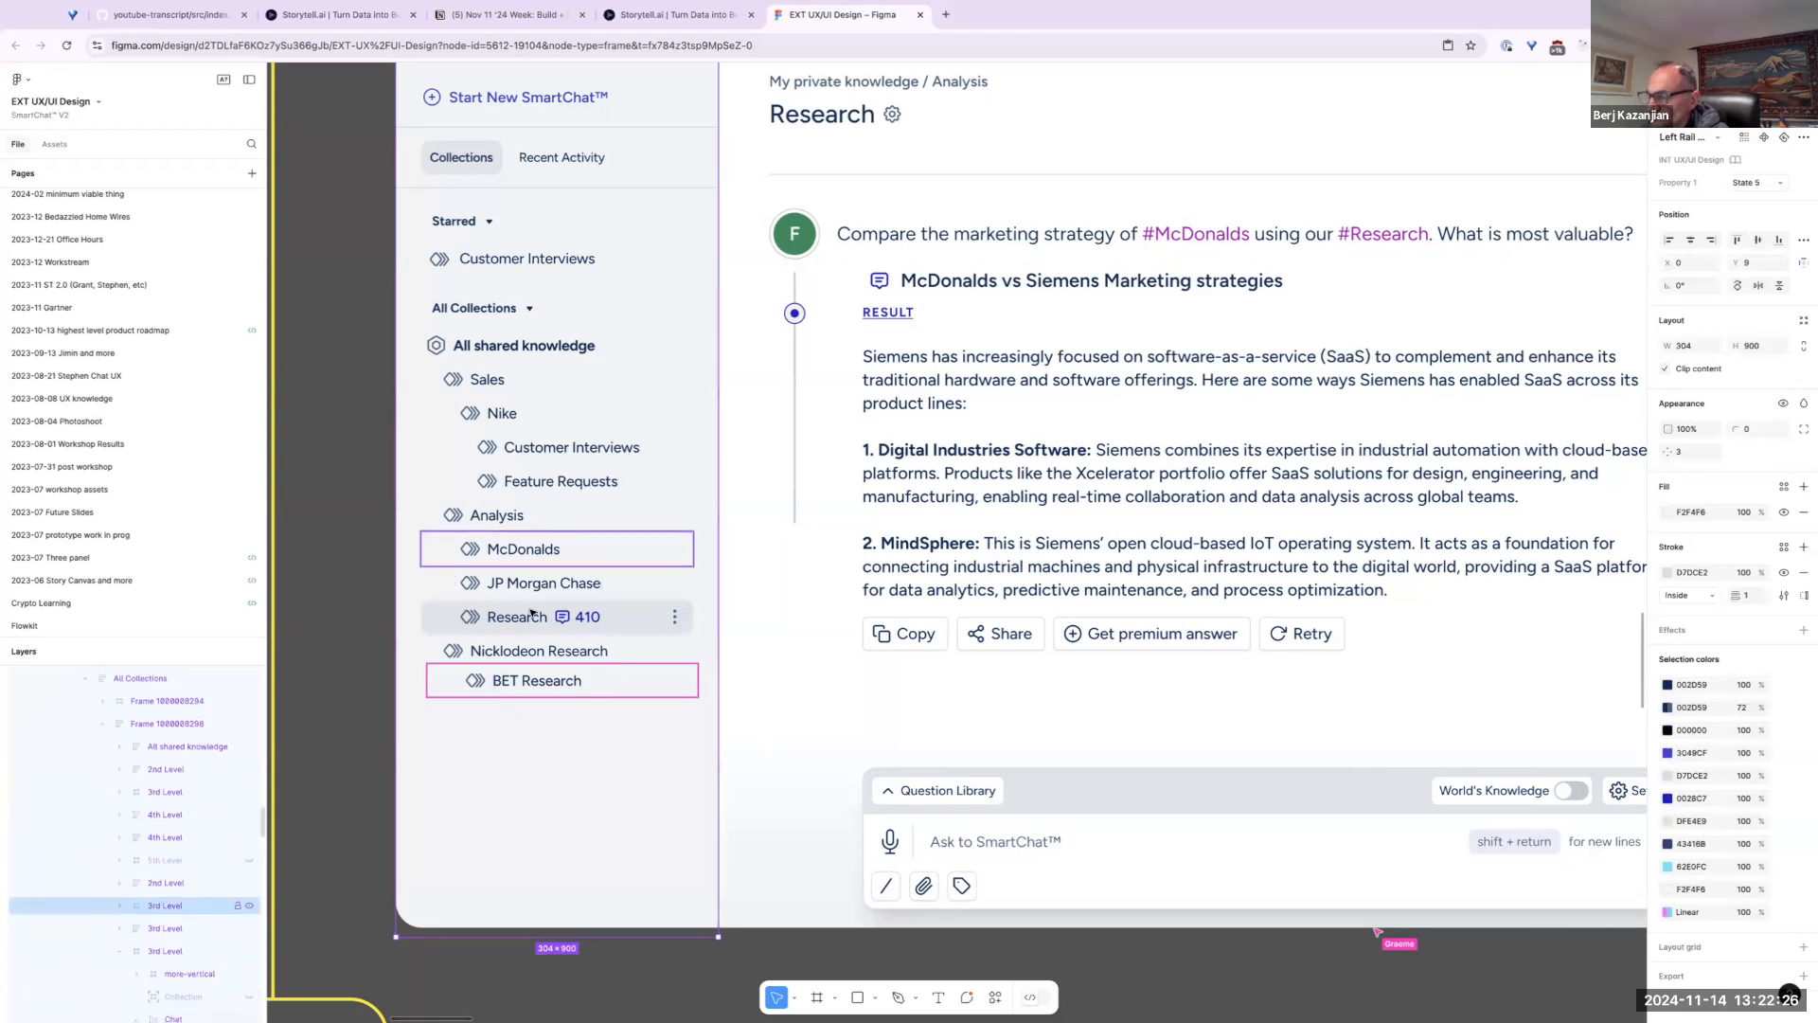
pyautogui.click(527, 654)
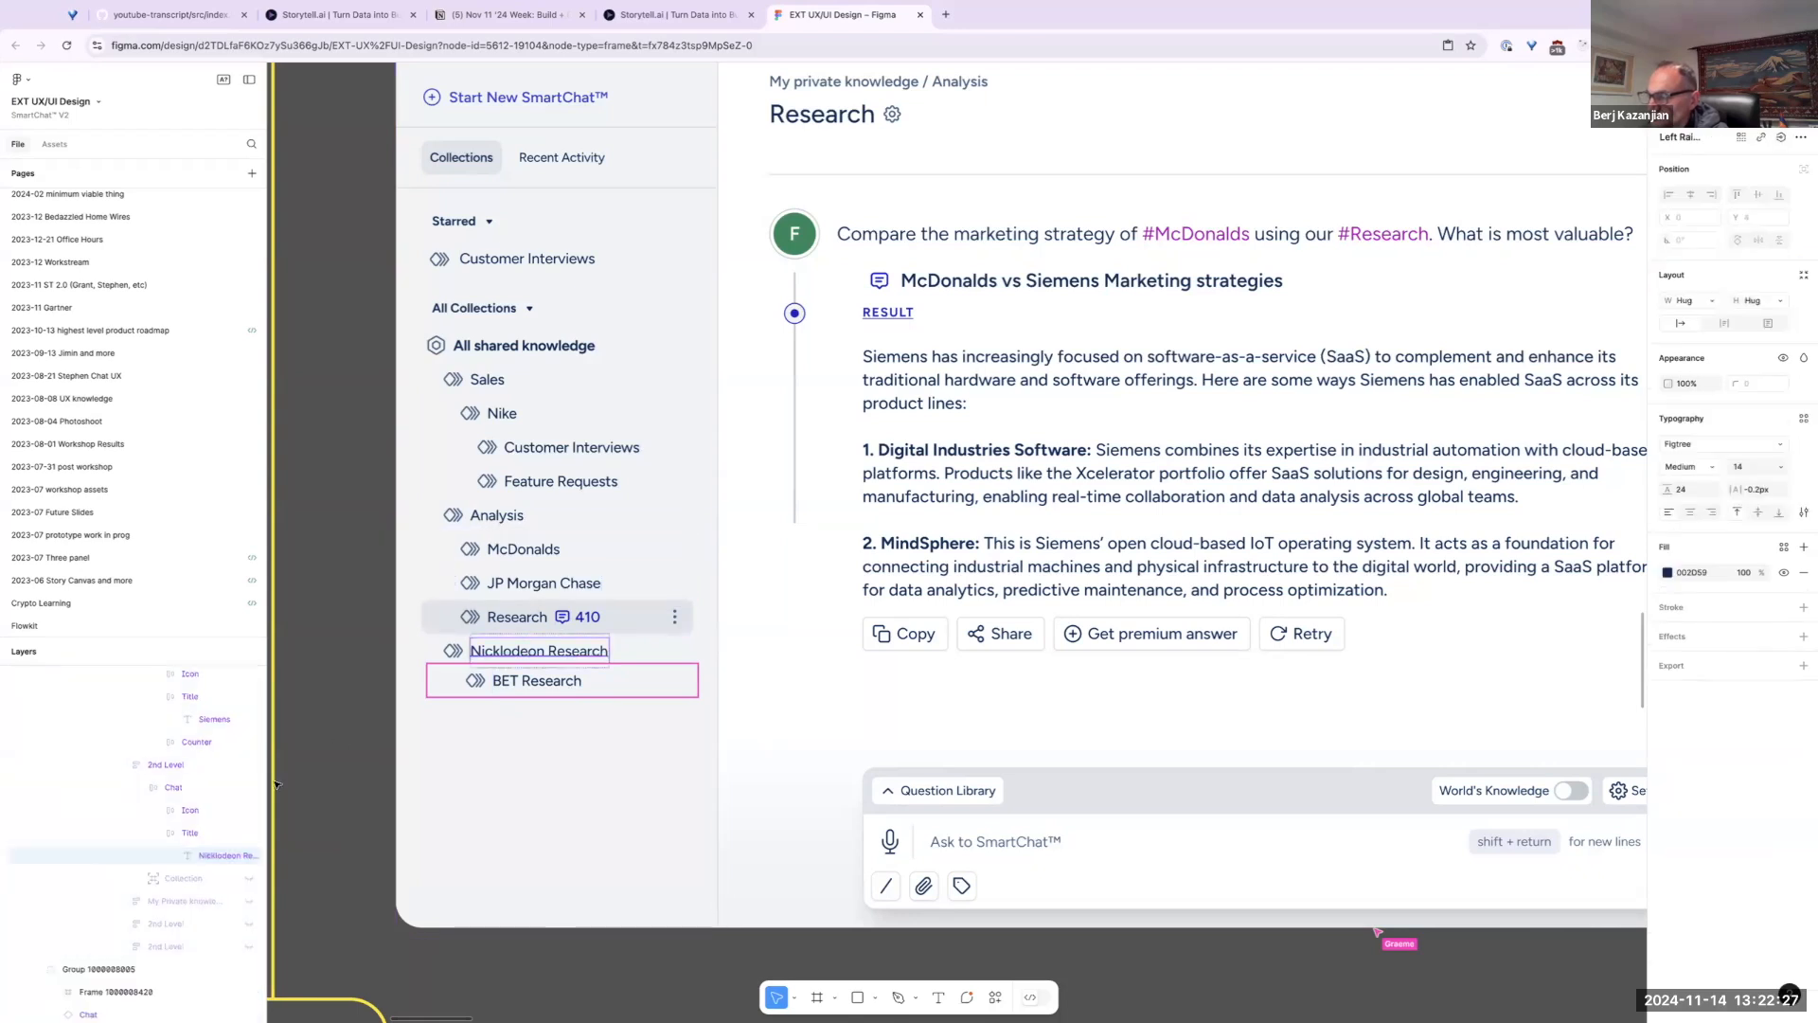
# Try a wider horizontal gap between icon and title in the Nicklodeon Research row, and step it back down.
pyautogui.click(173, 787)
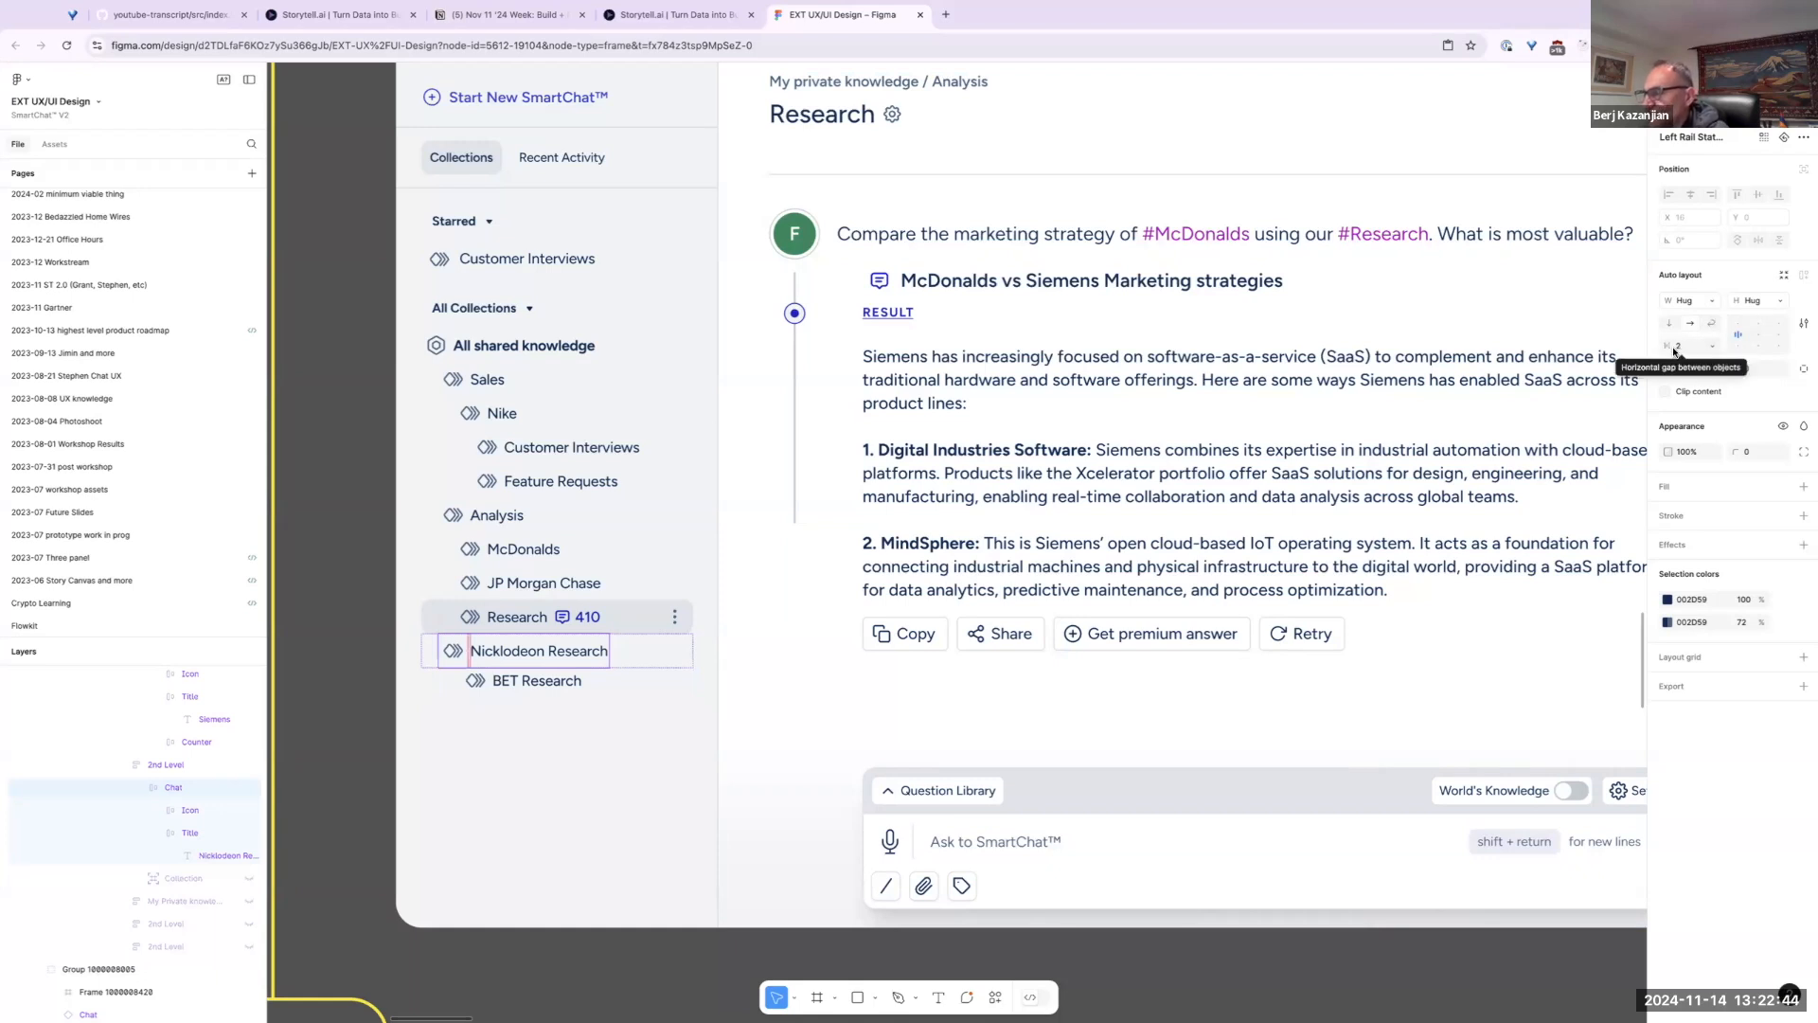
pyautogui.press('Up')
pyautogui.press('Up')
pyautogui.press('Up')
pyautogui.press('Up')
pyautogui.press('Up')
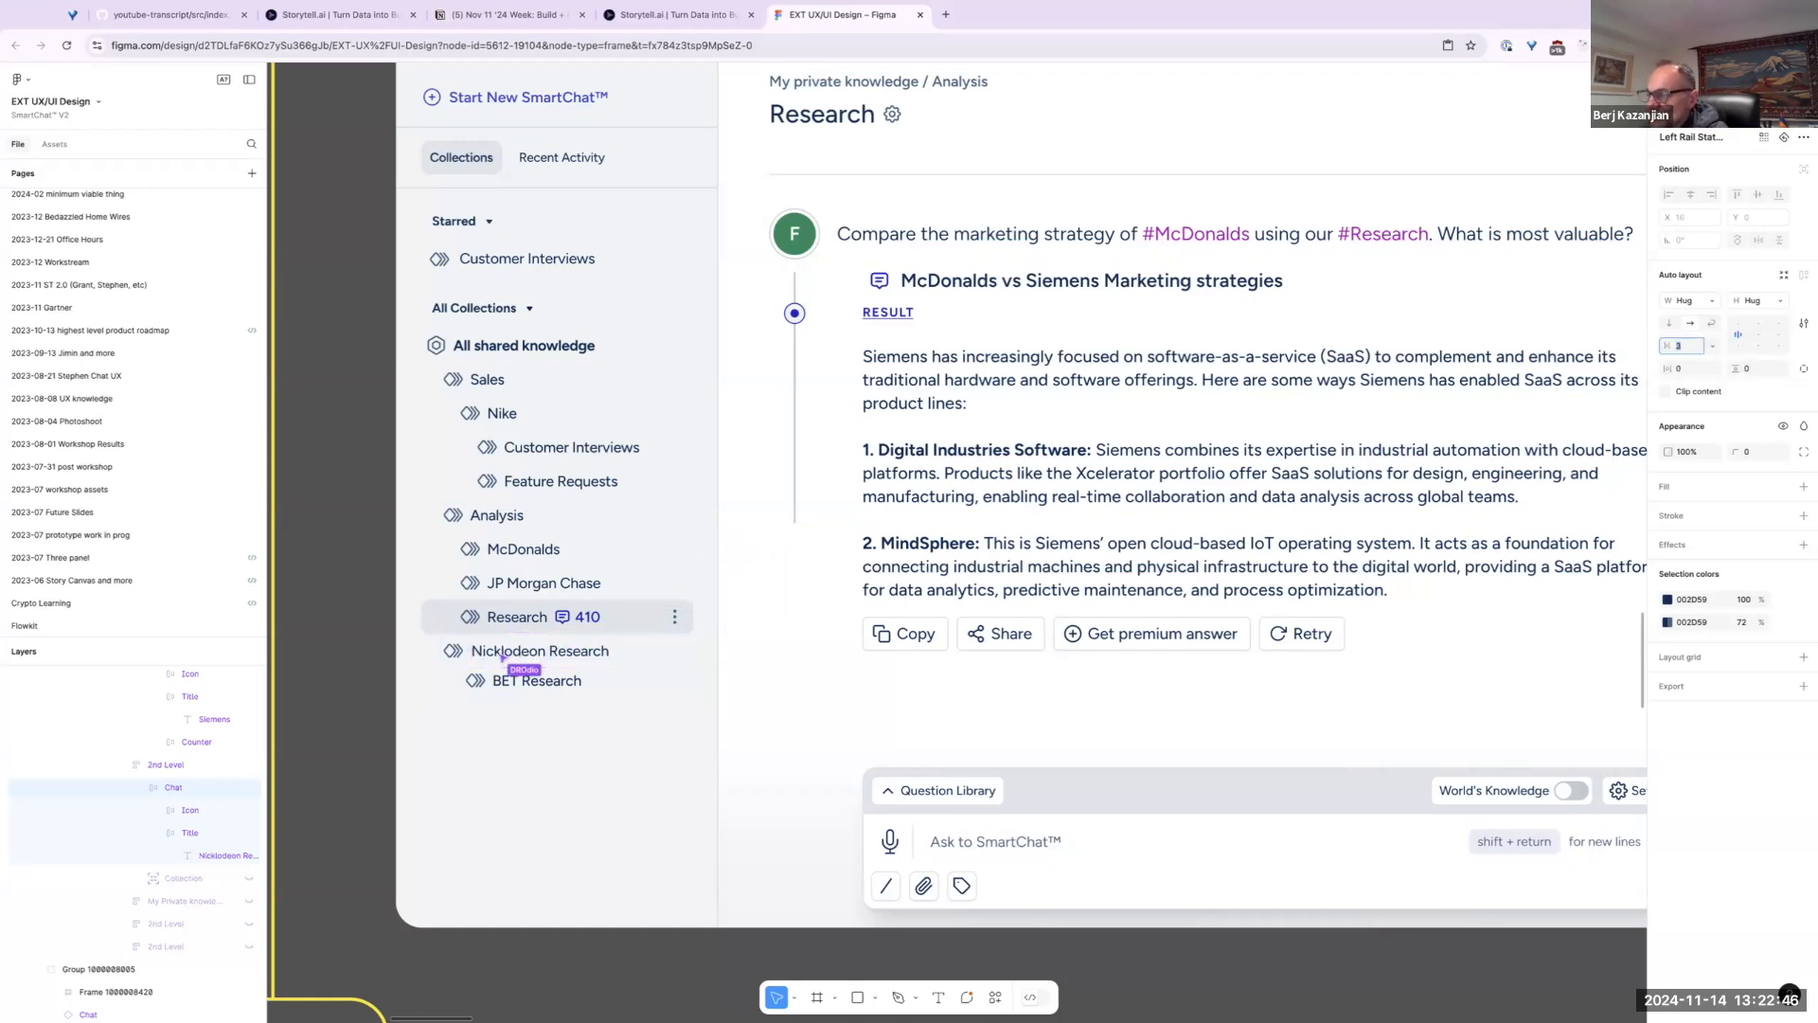
pyautogui.press('Down')
pyautogui.press('Down')
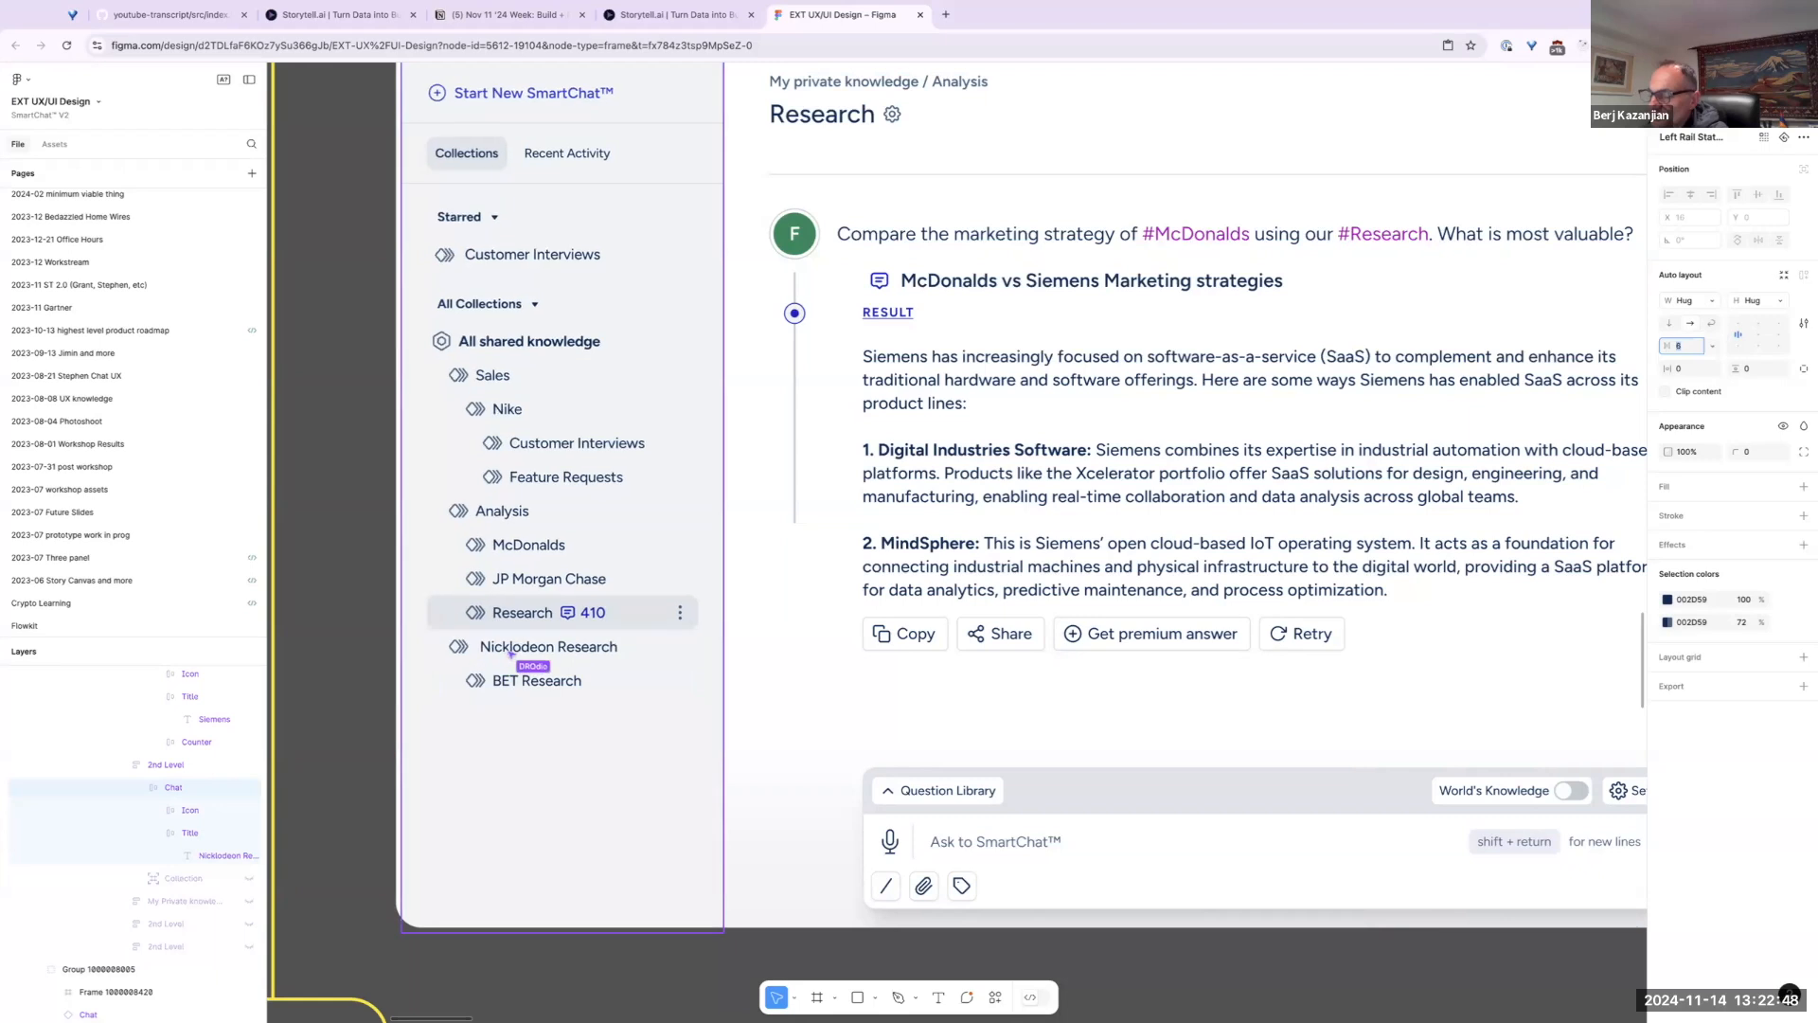
pyautogui.press('Down')
pyautogui.press('Down')
pyautogui.press('Down')
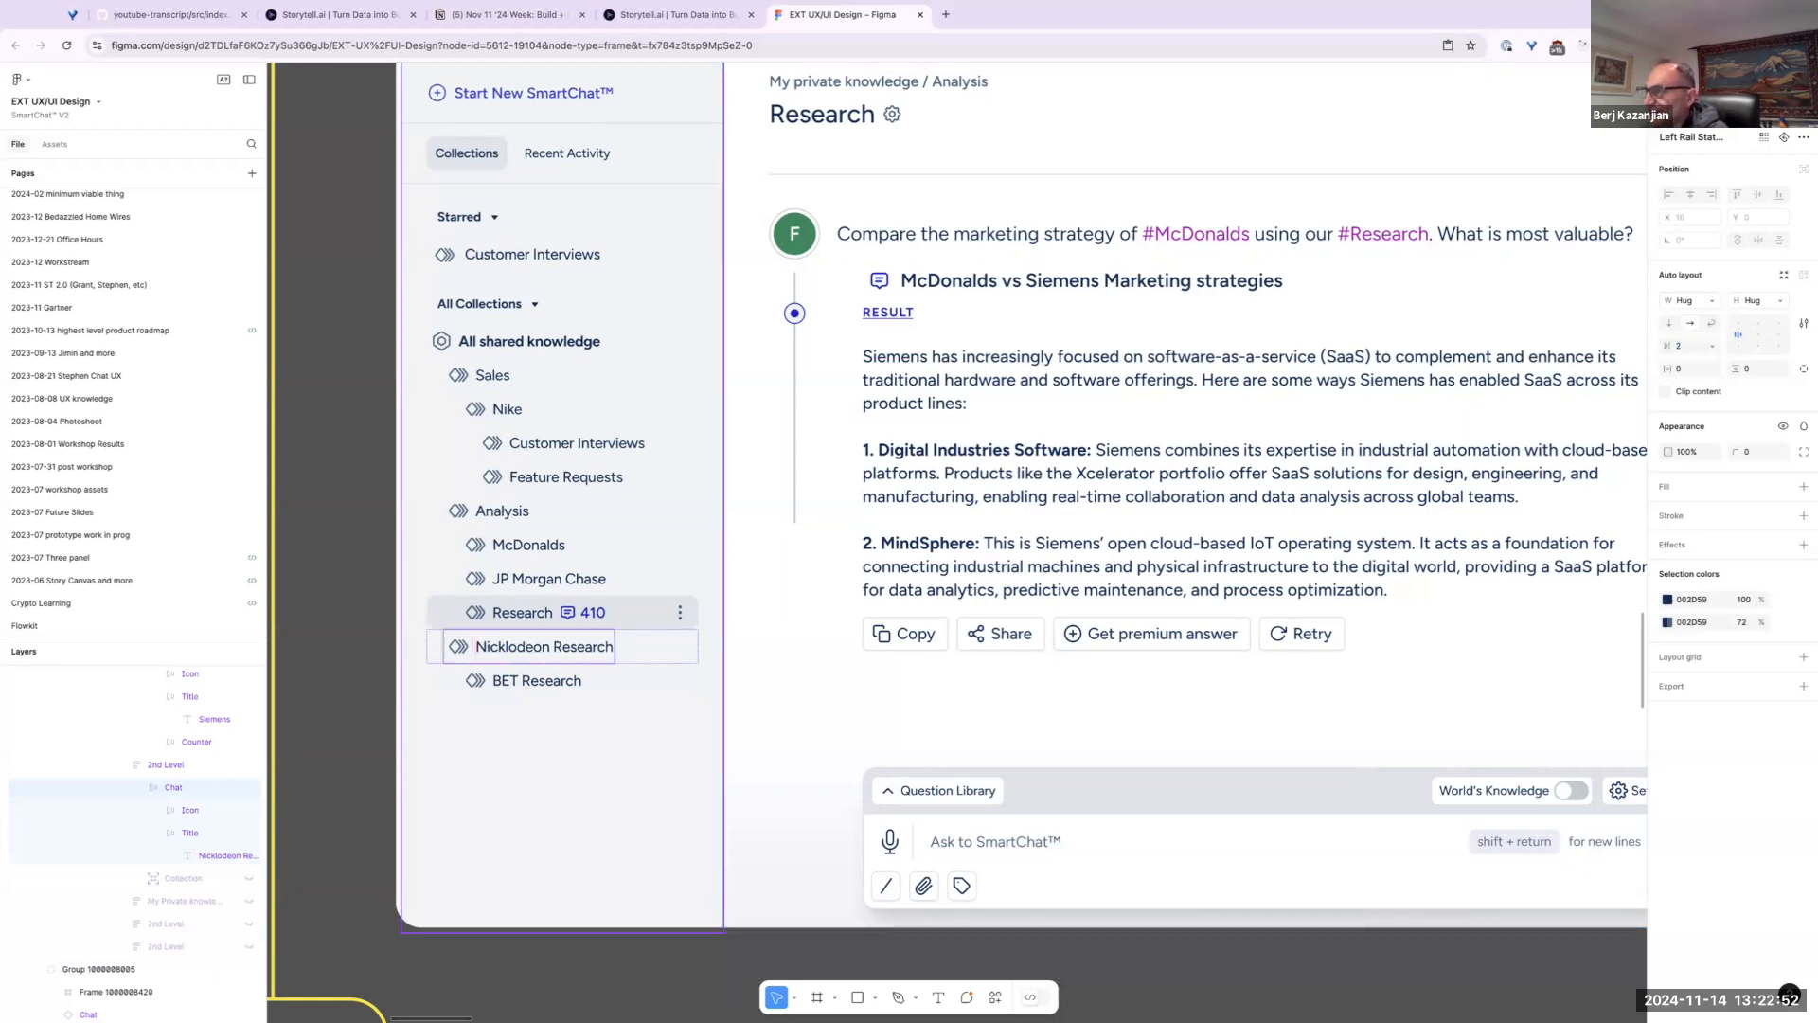
# Indent the Nickelodeon Research row beneath Research by setting its horizontal padding to 54.
pyautogui.scroll(-5, 1071, 286)
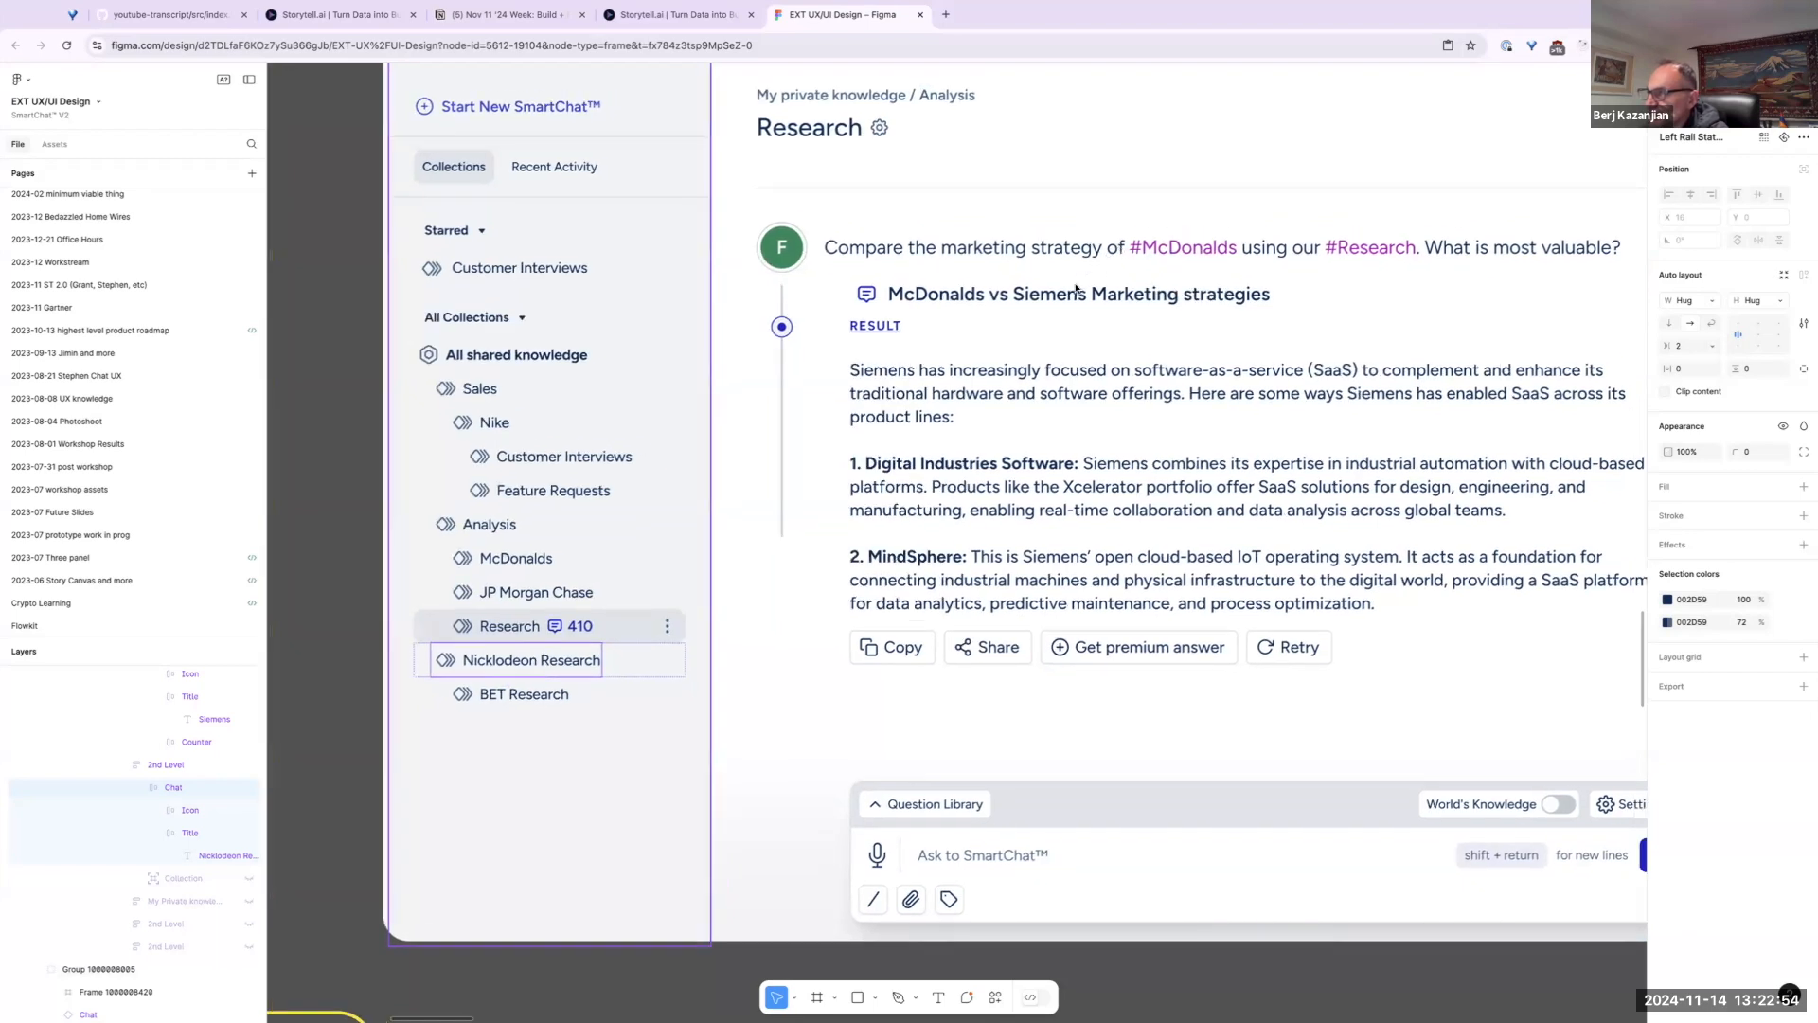
pyautogui.scroll(2, 1070, 286)
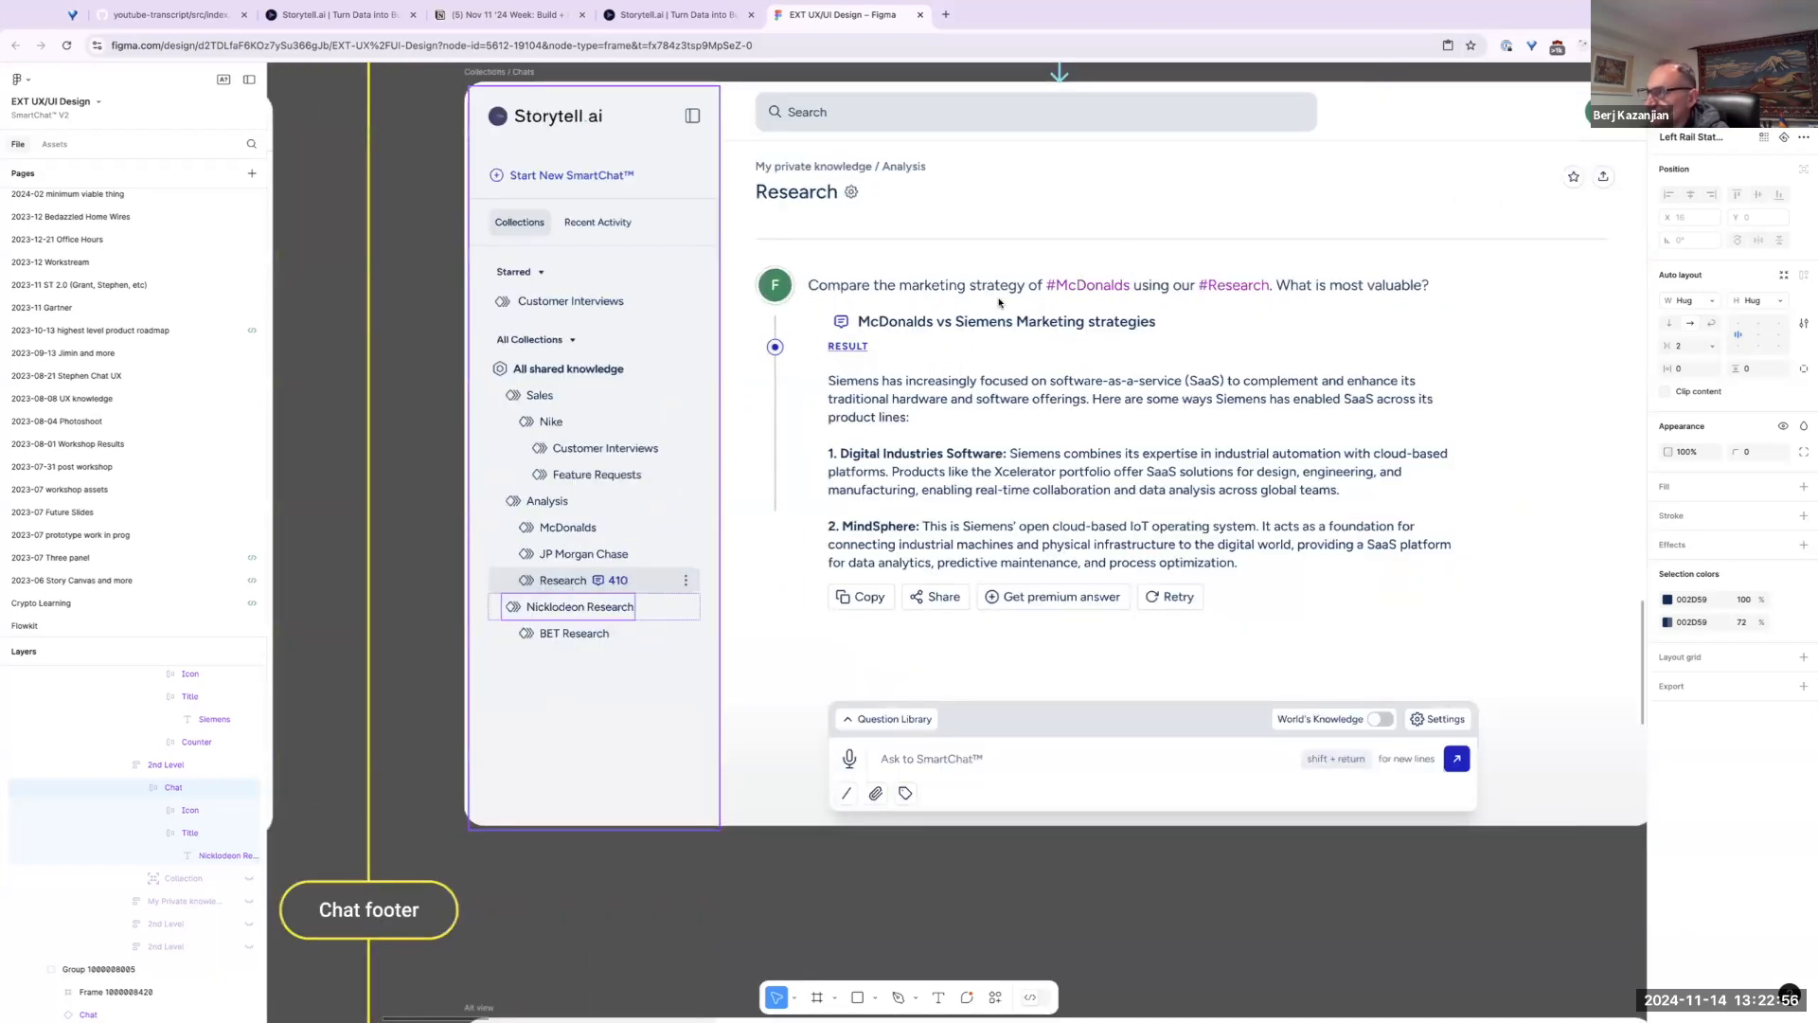
pyautogui.scroll(5, 996, 303)
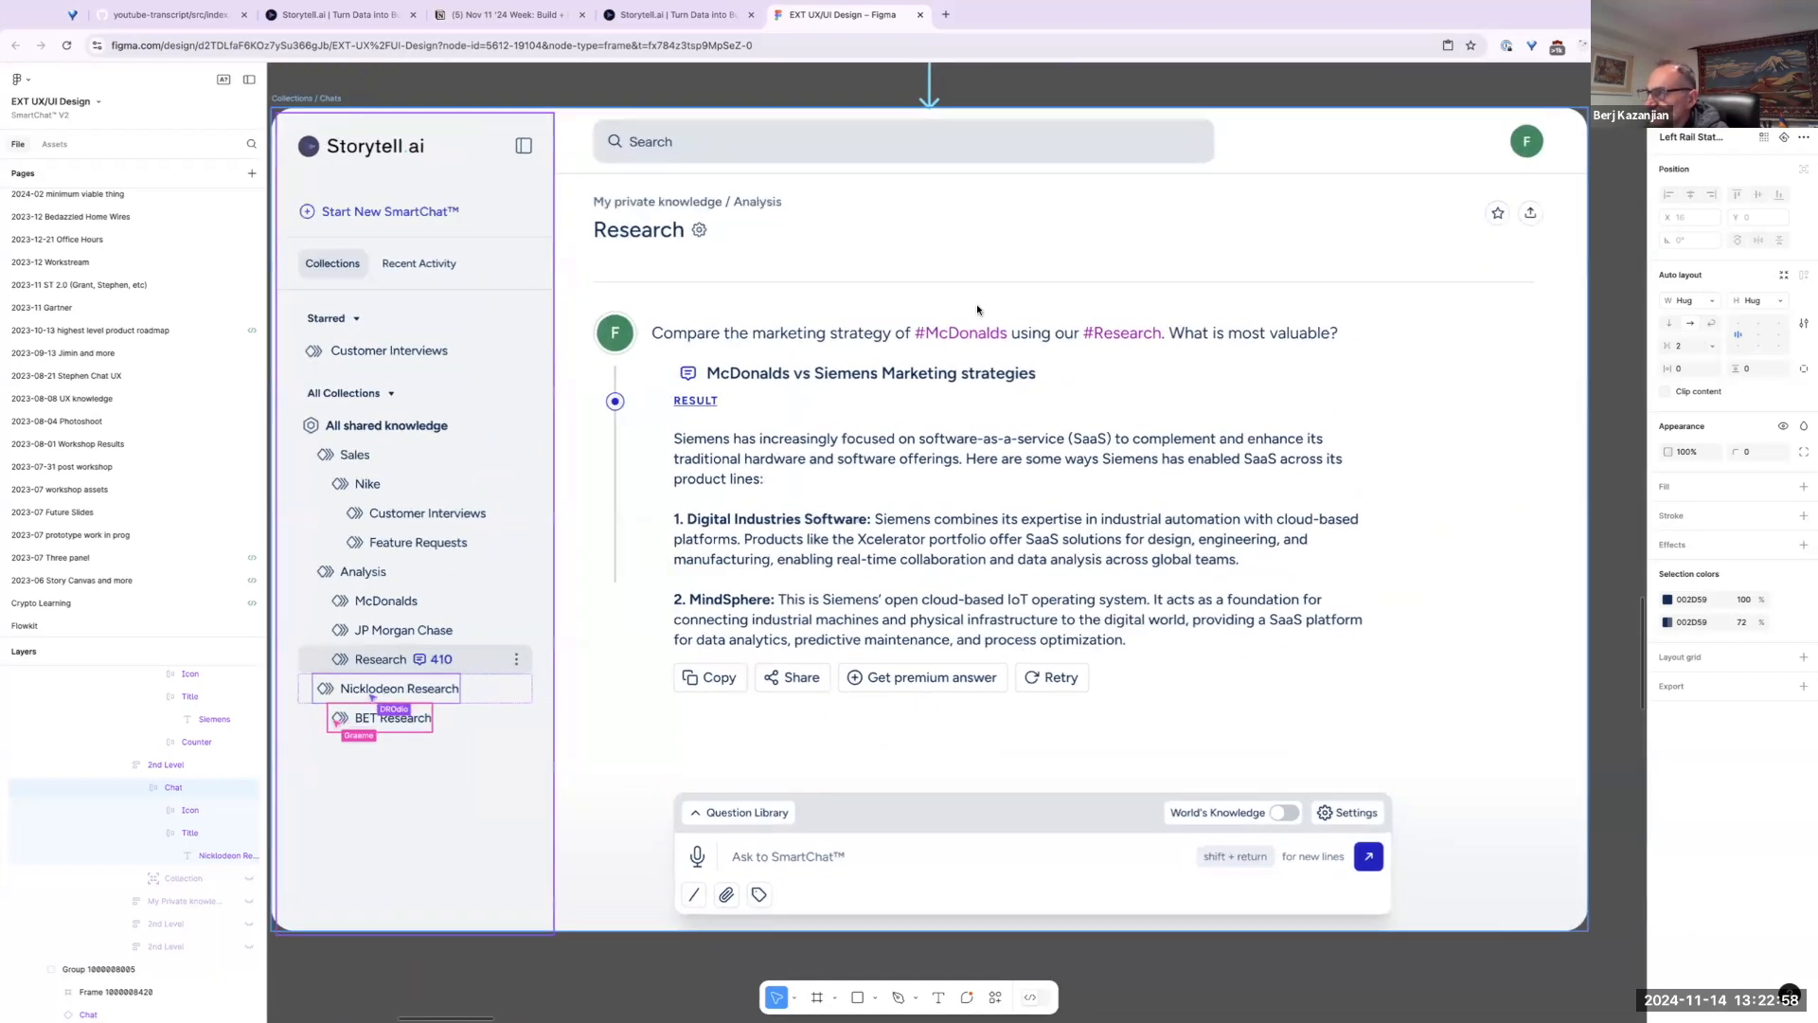
pyautogui.moveTo(977, 310); pyautogui.dragTo(1001, 309)
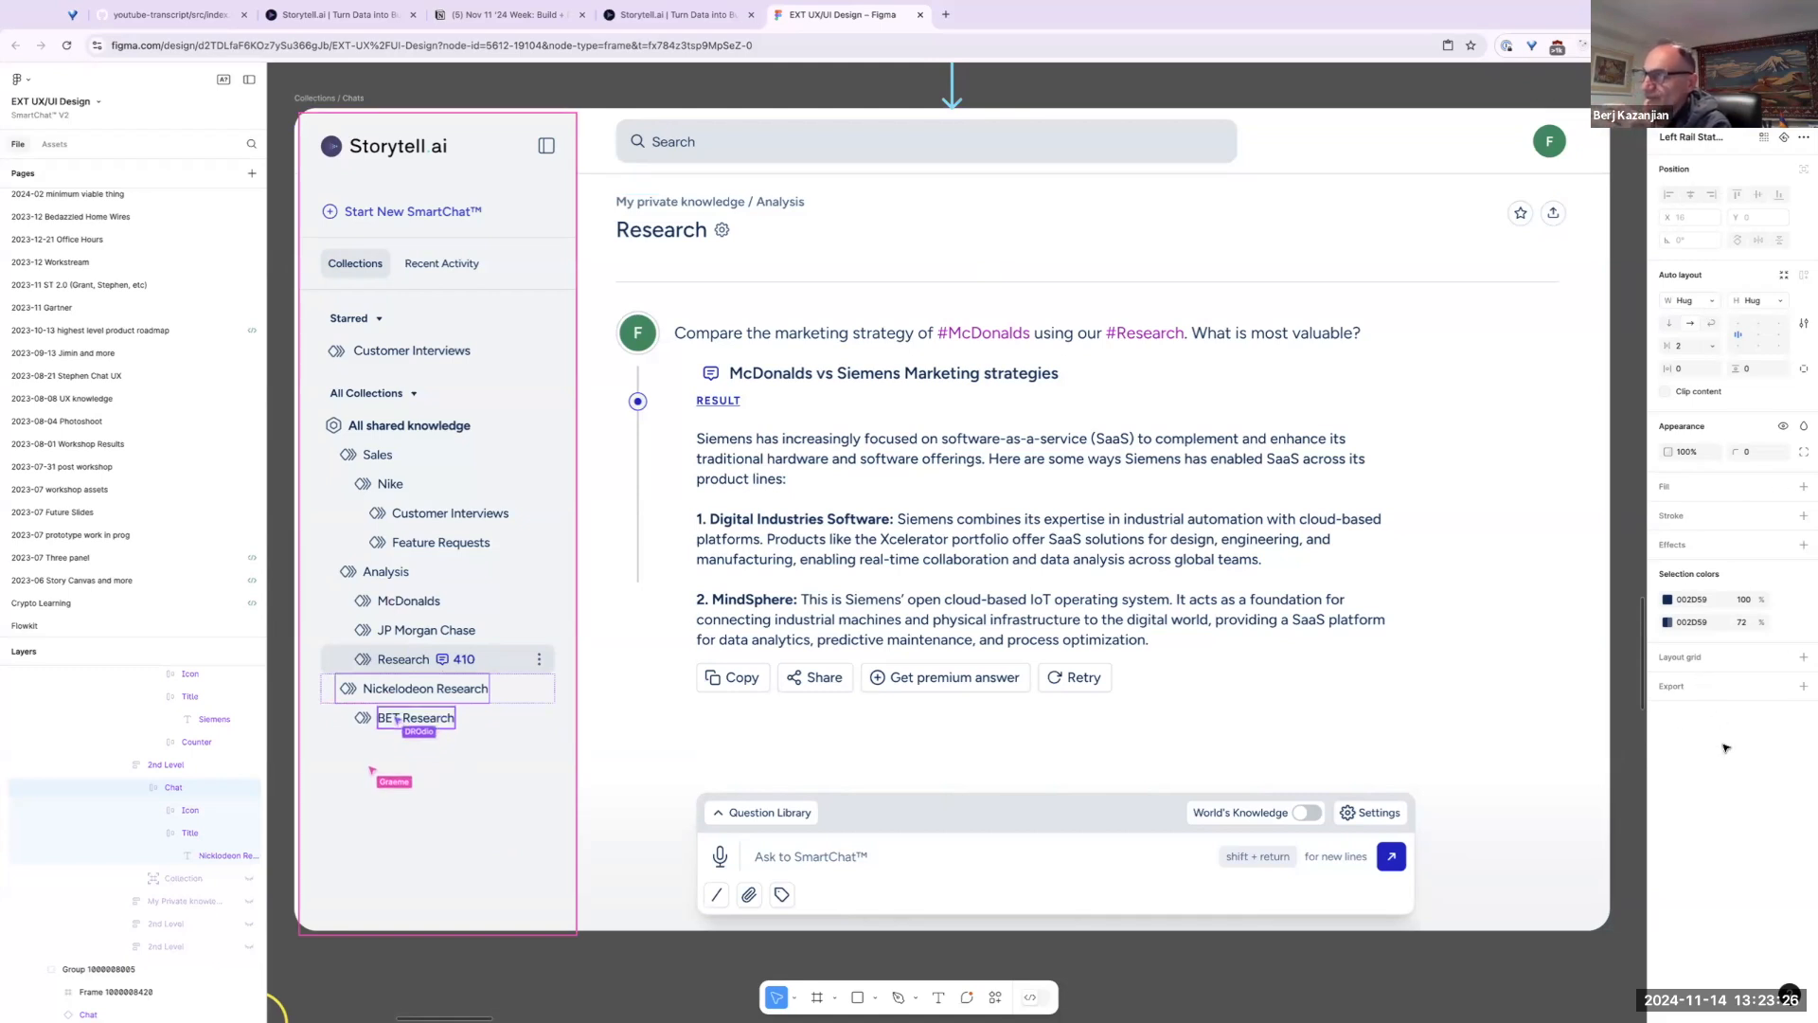
pyautogui.click(166, 765)
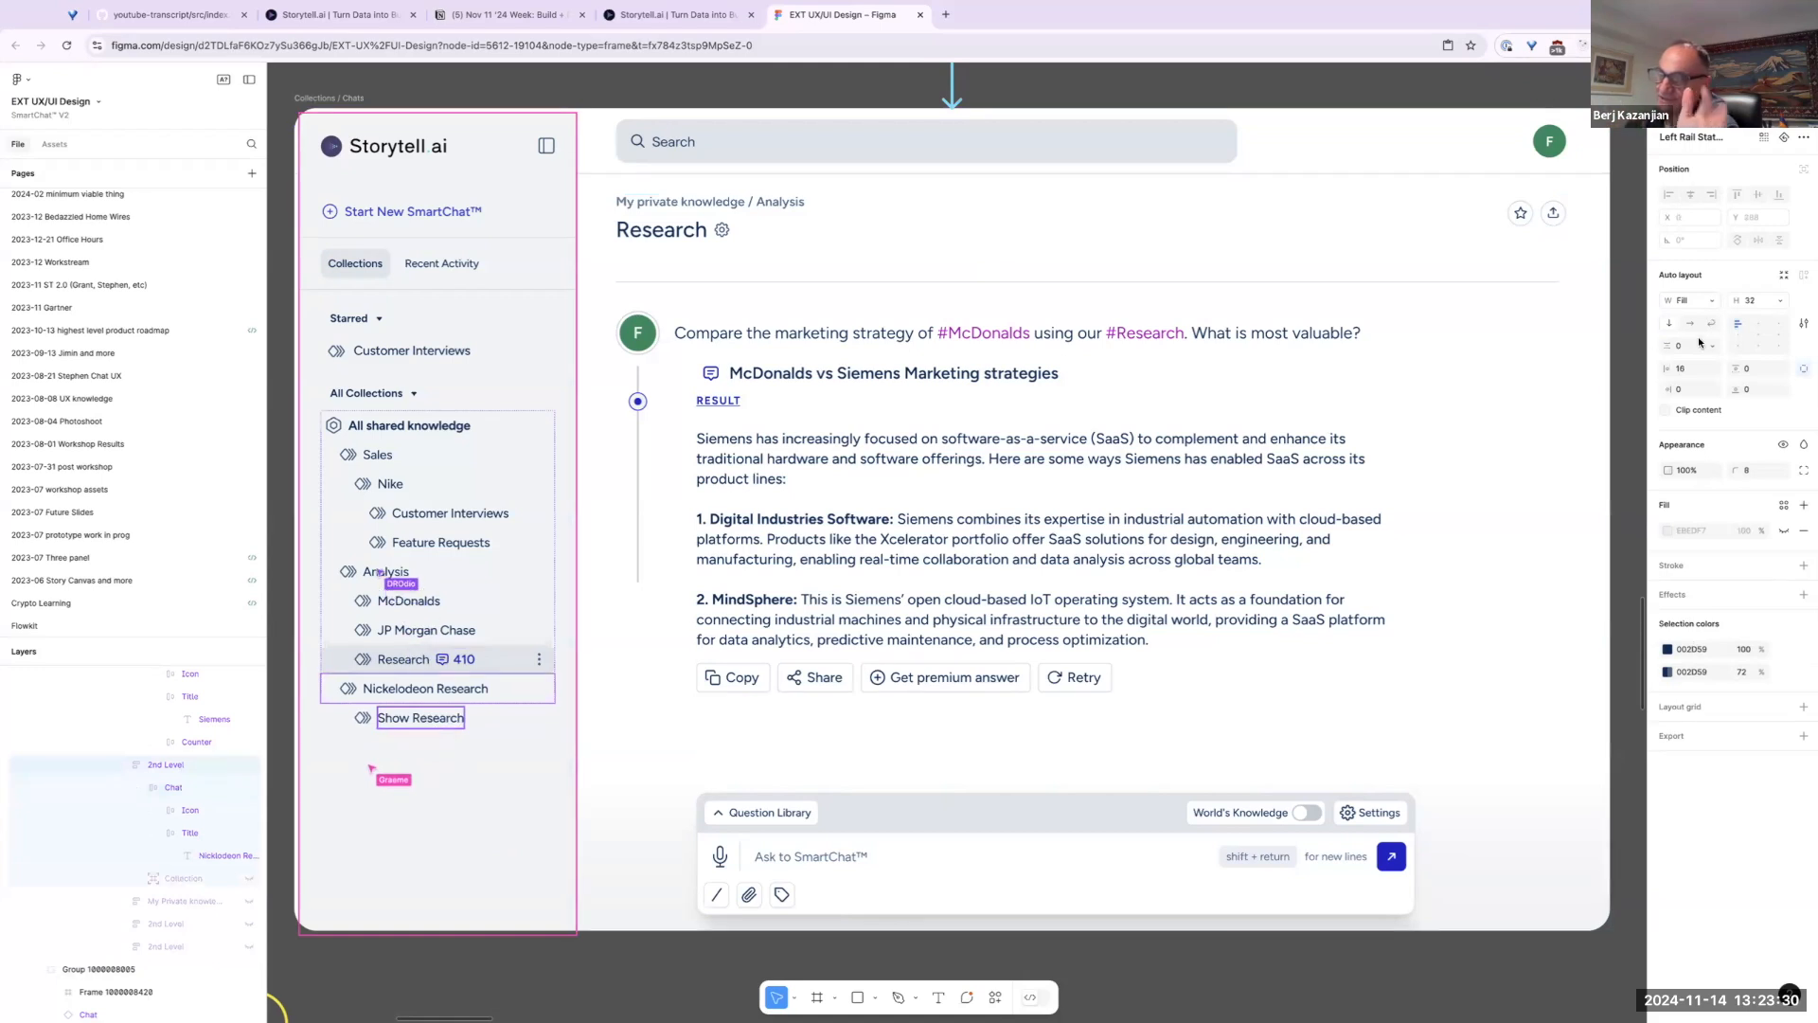
pyautogui.moveTo(1677, 372); pyautogui.dragTo(1710, 371)
pyautogui.click(119, 766)
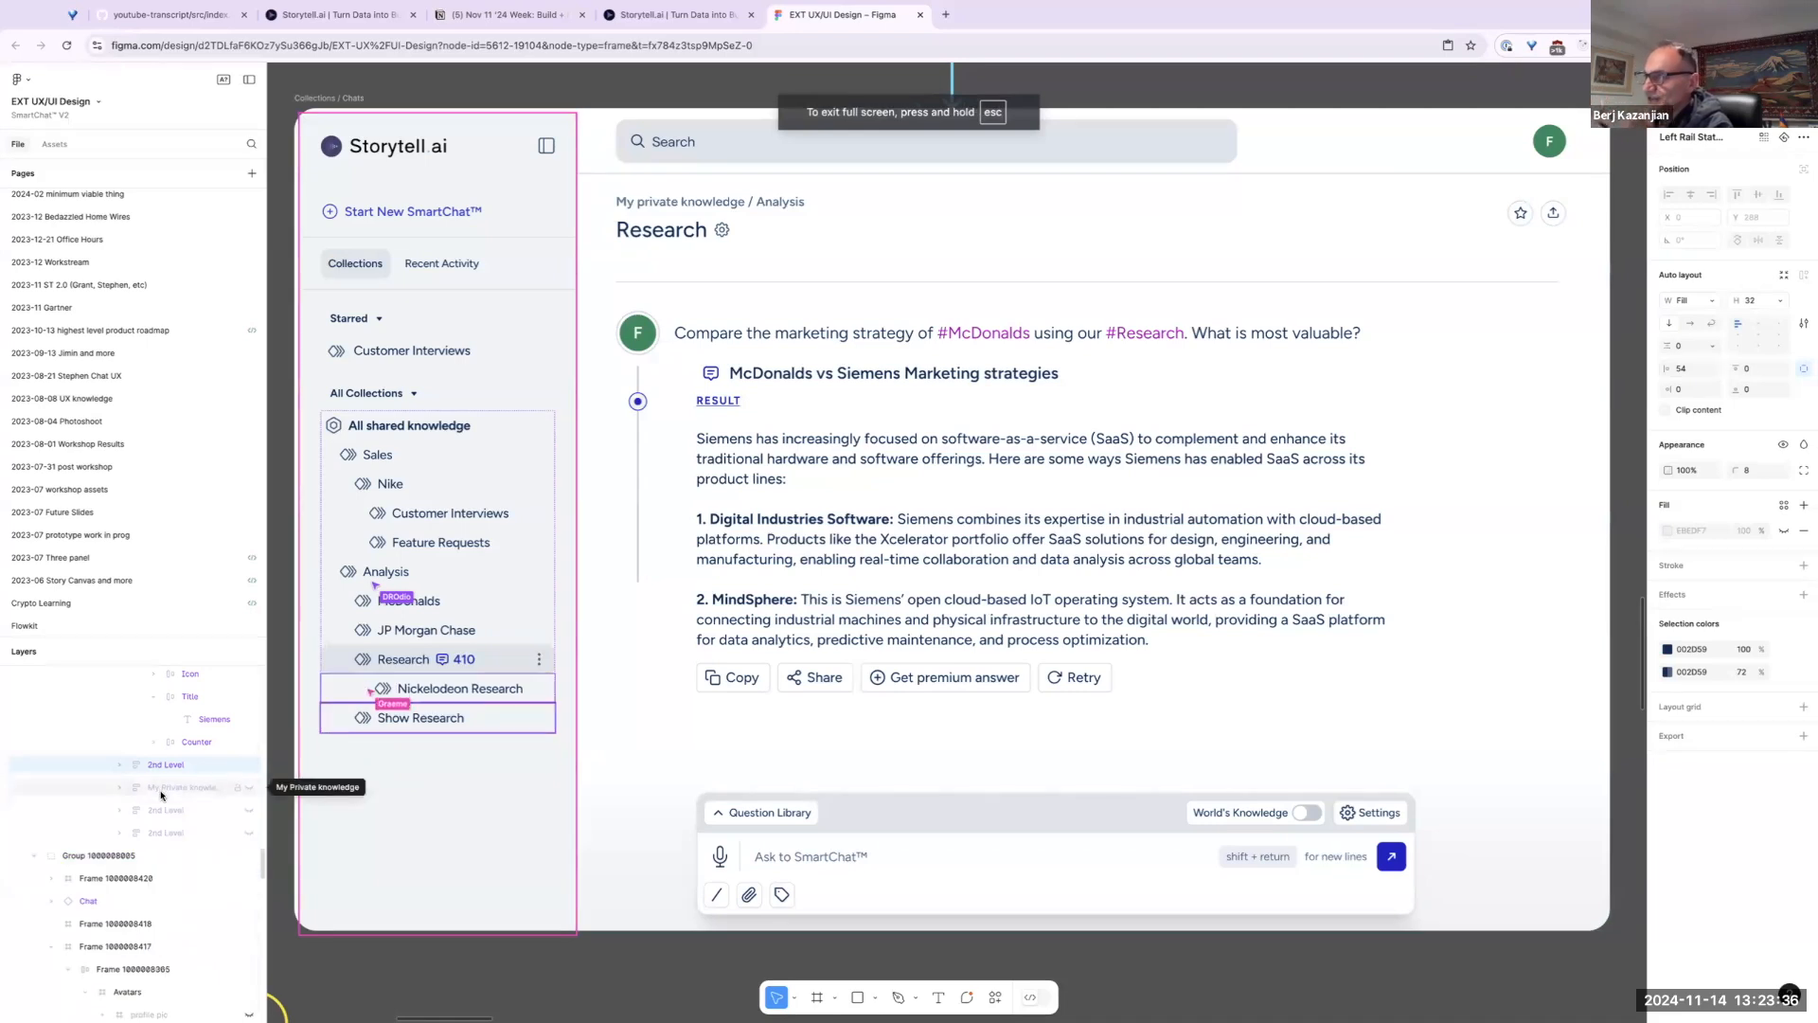
# Set the item gap of the hidden My Private knowledge row to 18 and expand its layer.
pyautogui.click(160, 794)
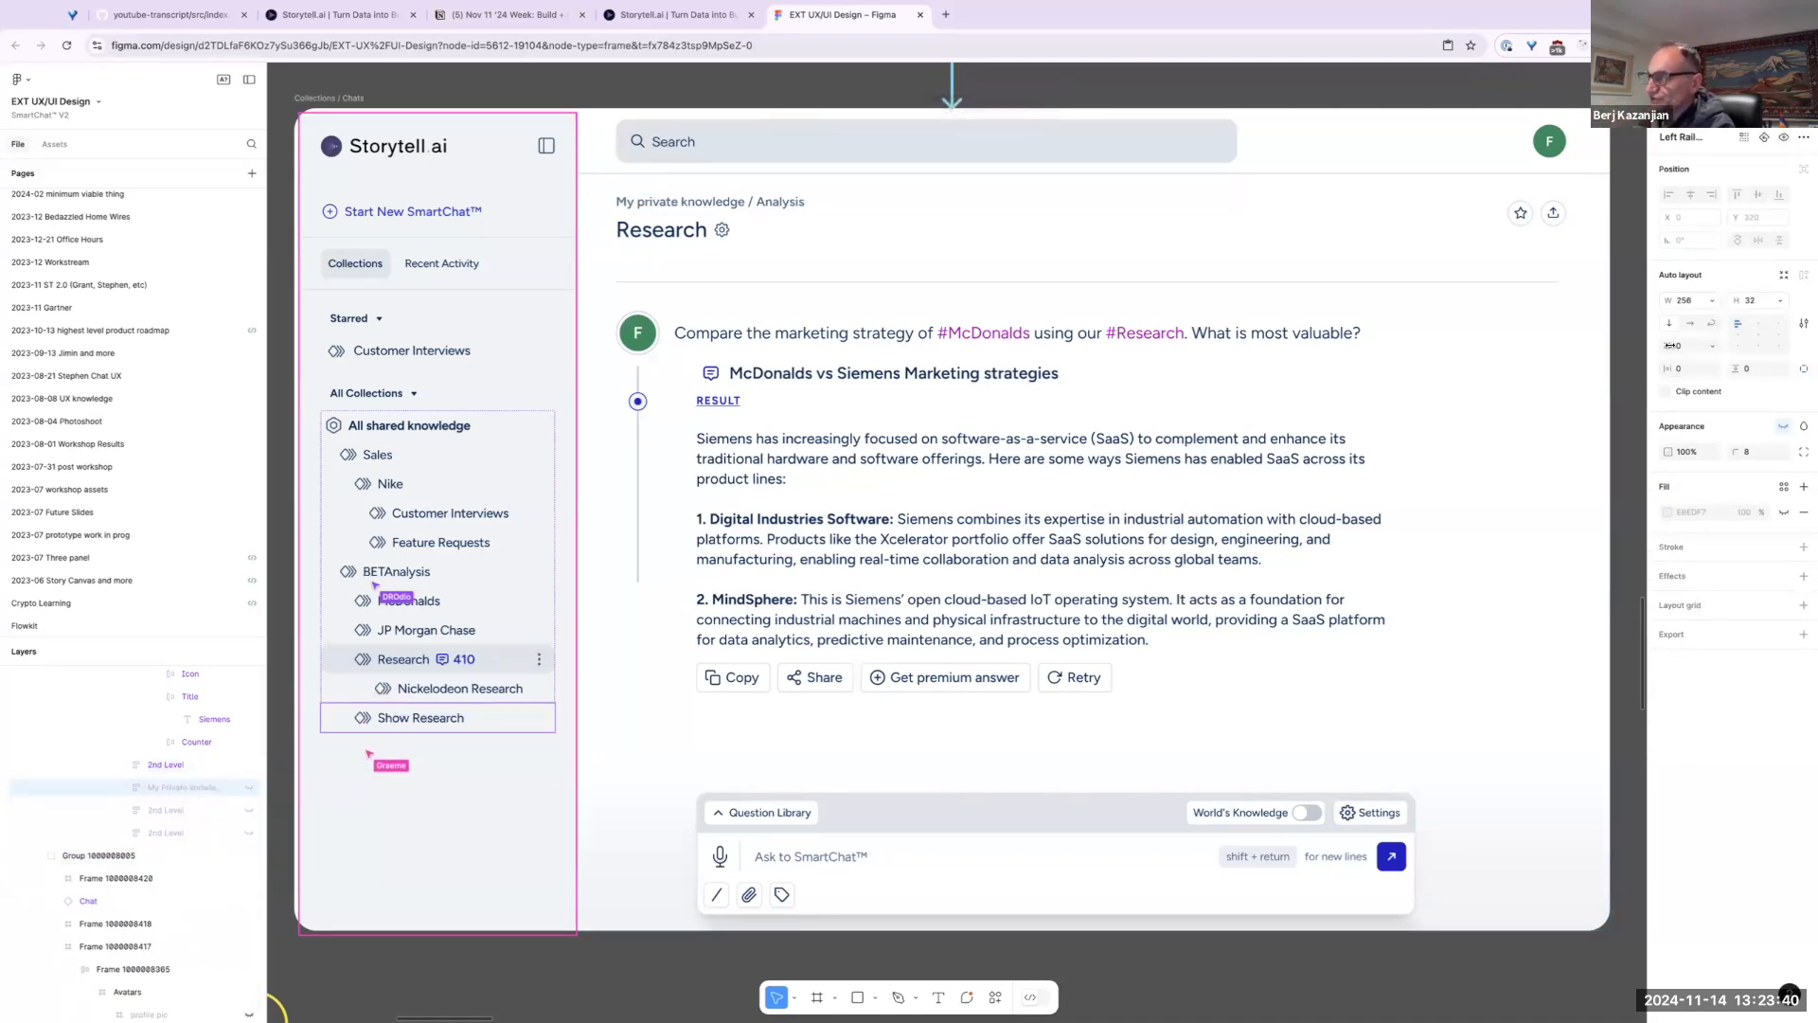
pyautogui.moveTo(1691, 343); pyautogui.dragTo(1698, 346)
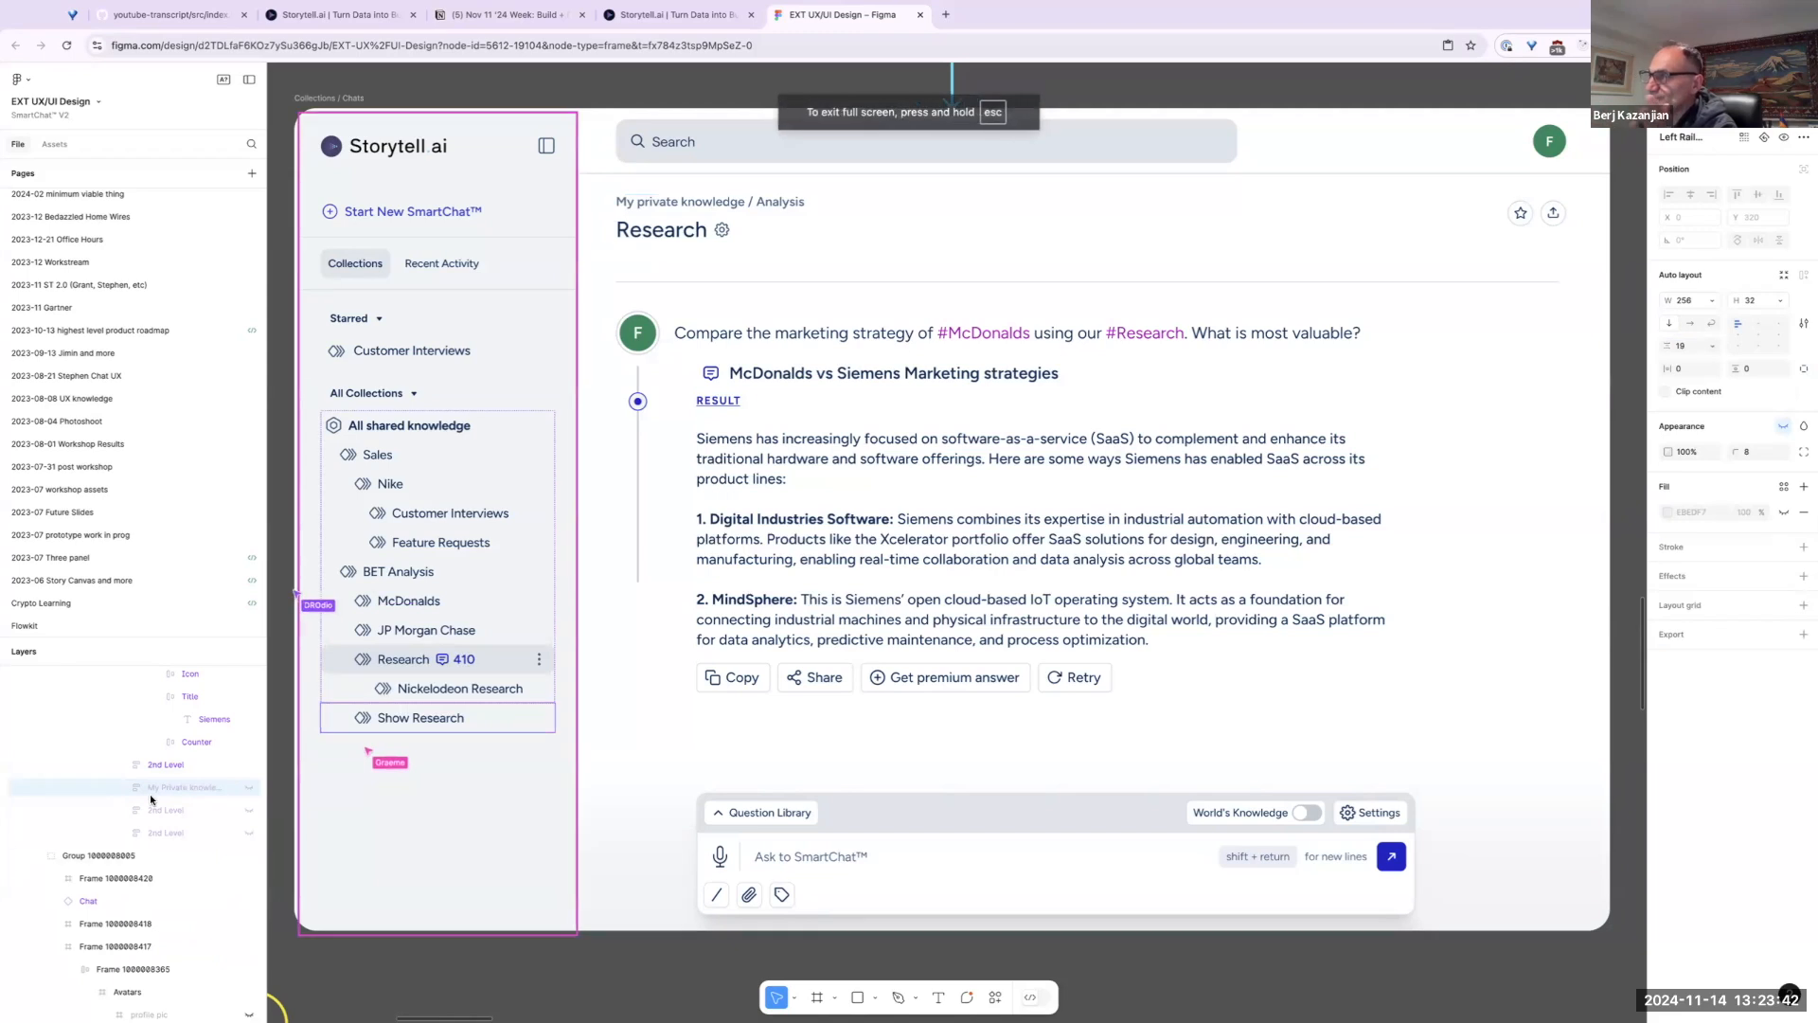
pyautogui.click(120, 788)
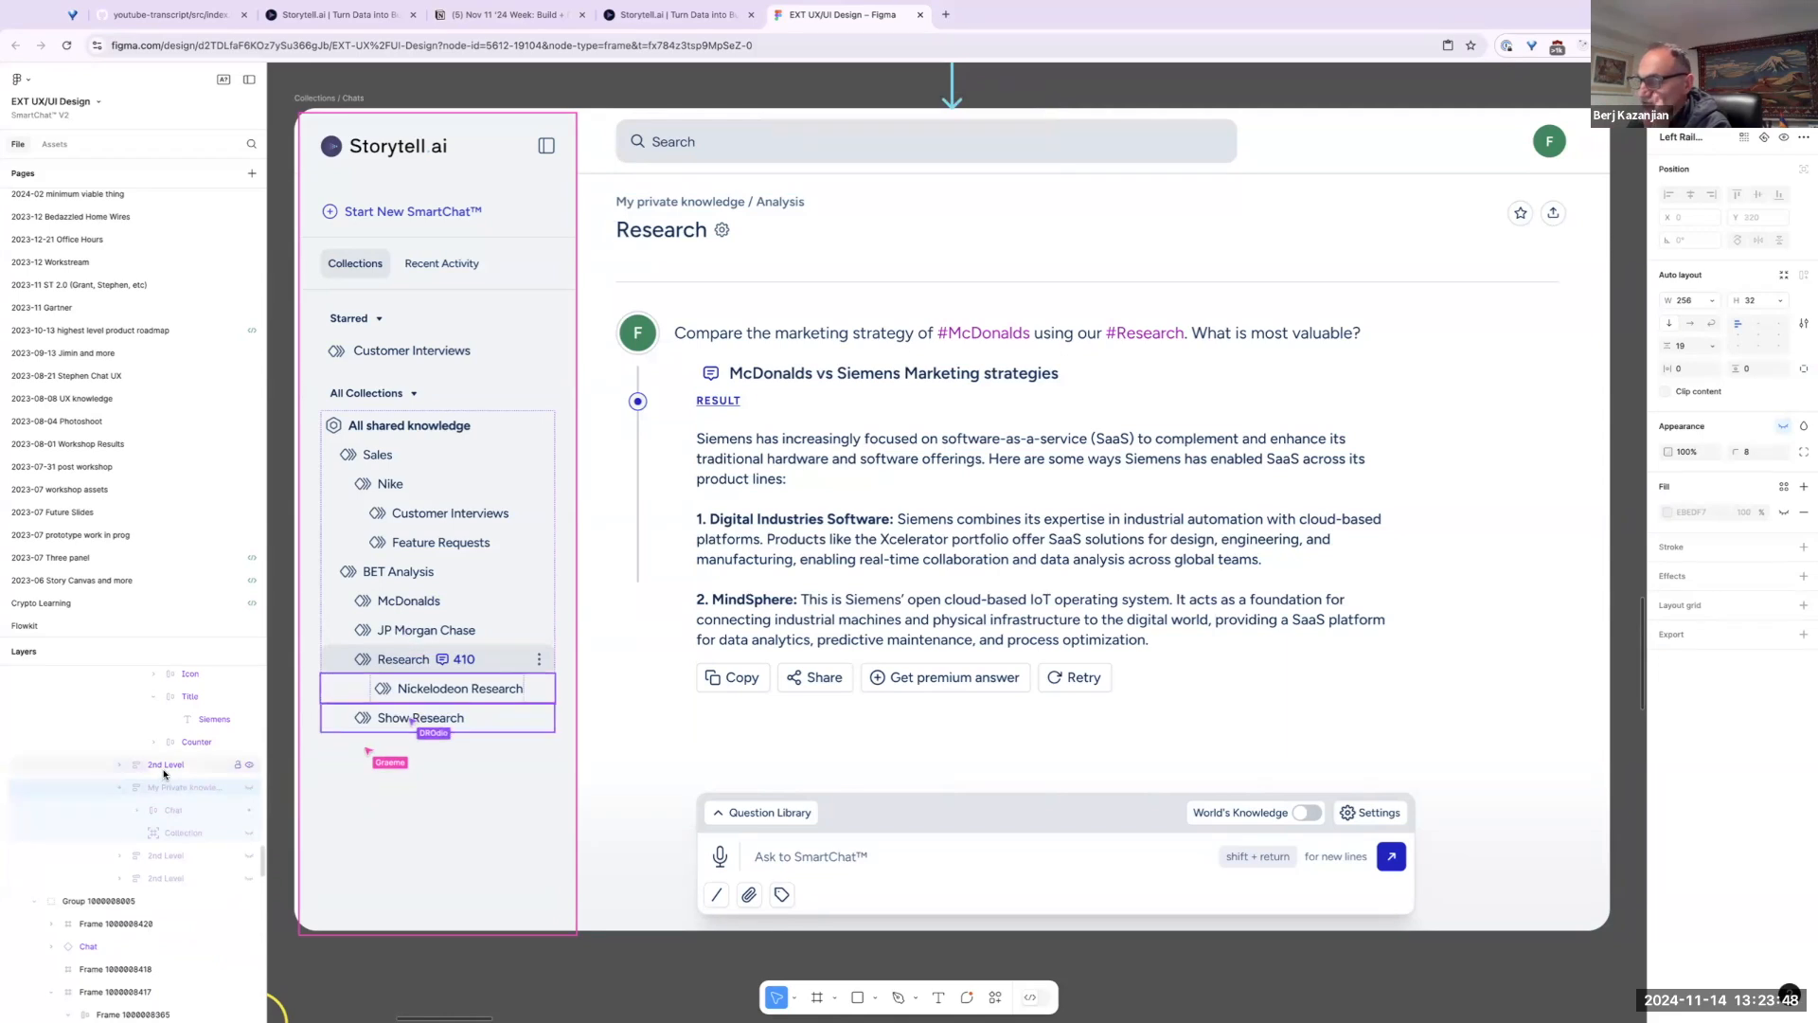
# Rename the Show Research row at the end of the sidebar collections as Brand data.
pyautogui.click(166, 767)
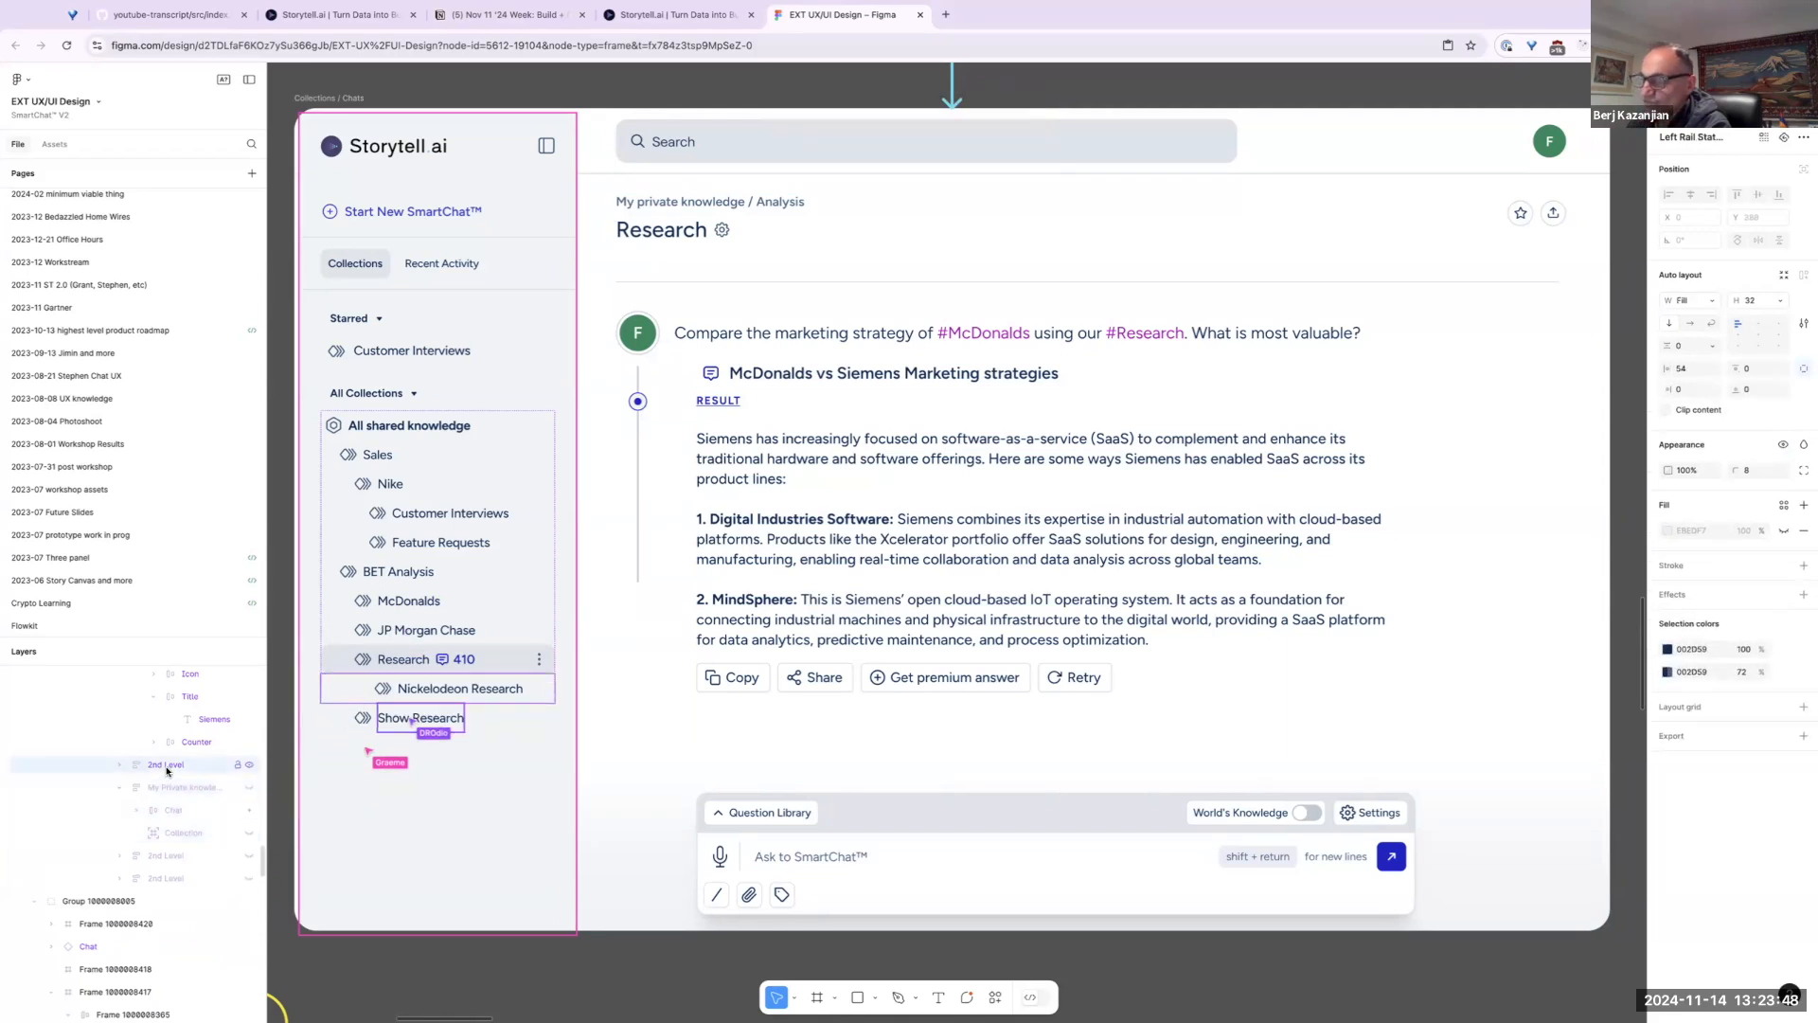
pyautogui.click(617, 977)
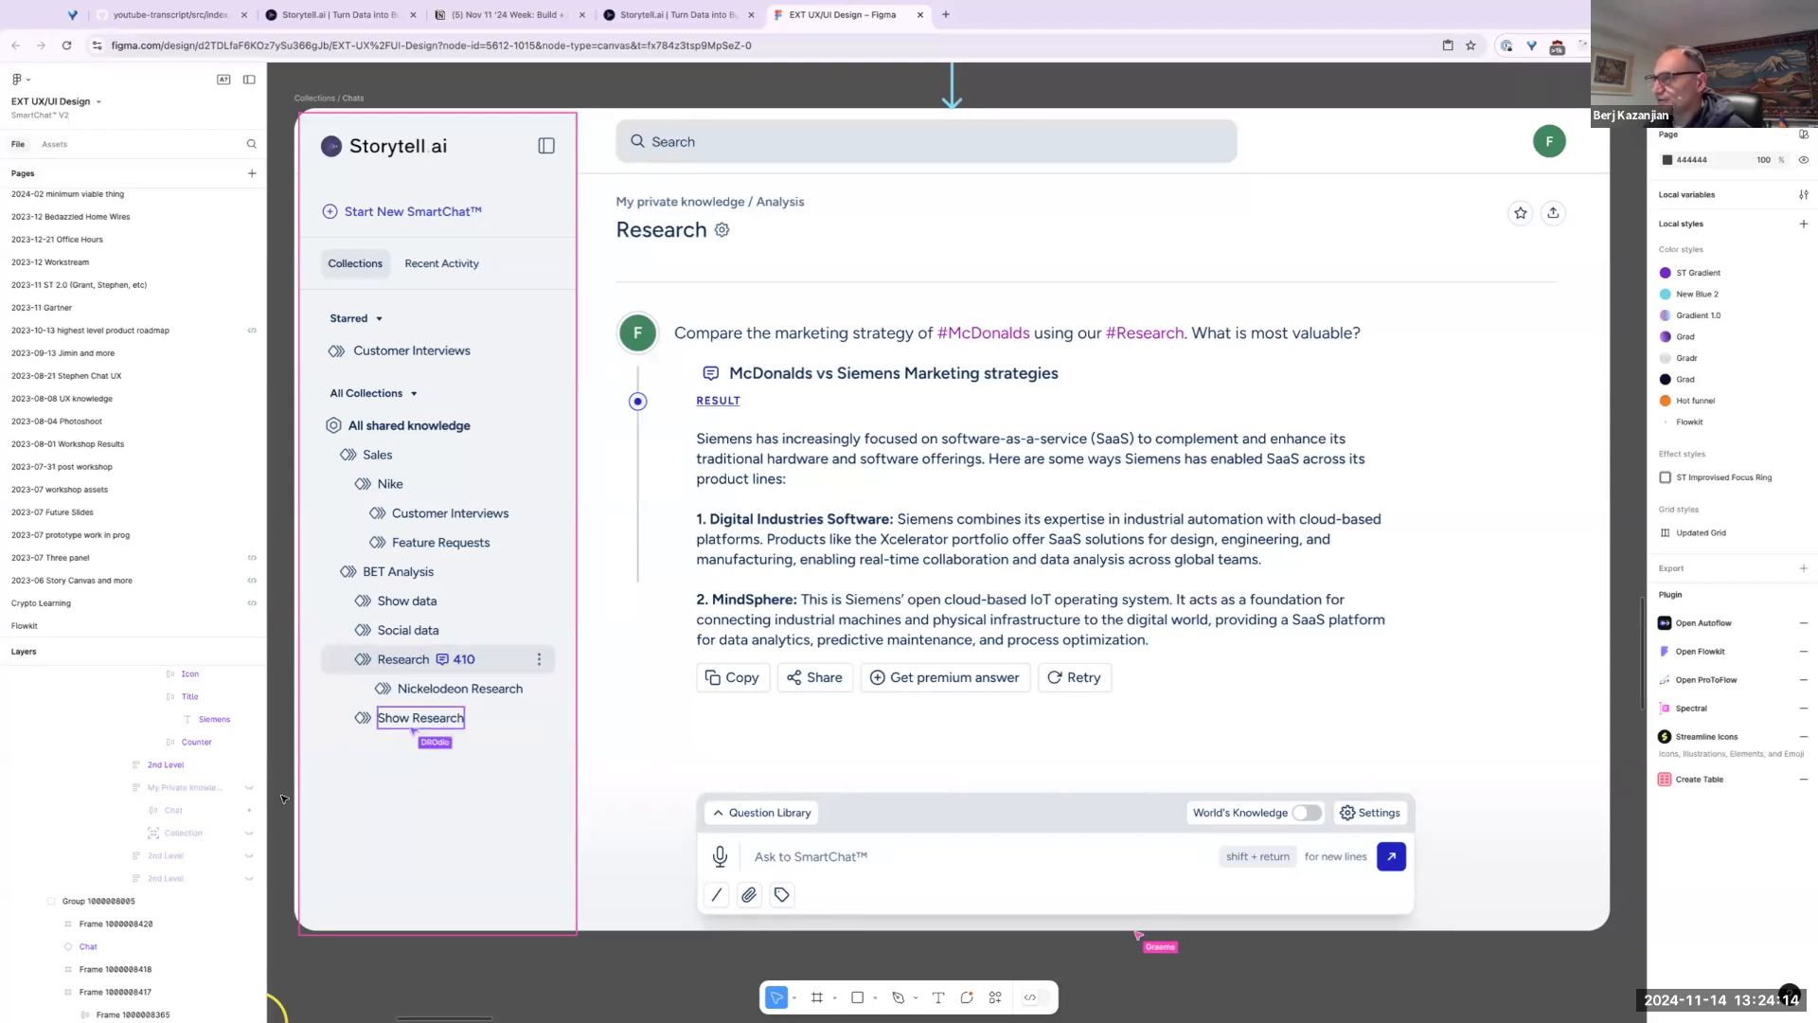
pyautogui.write('Brand data')
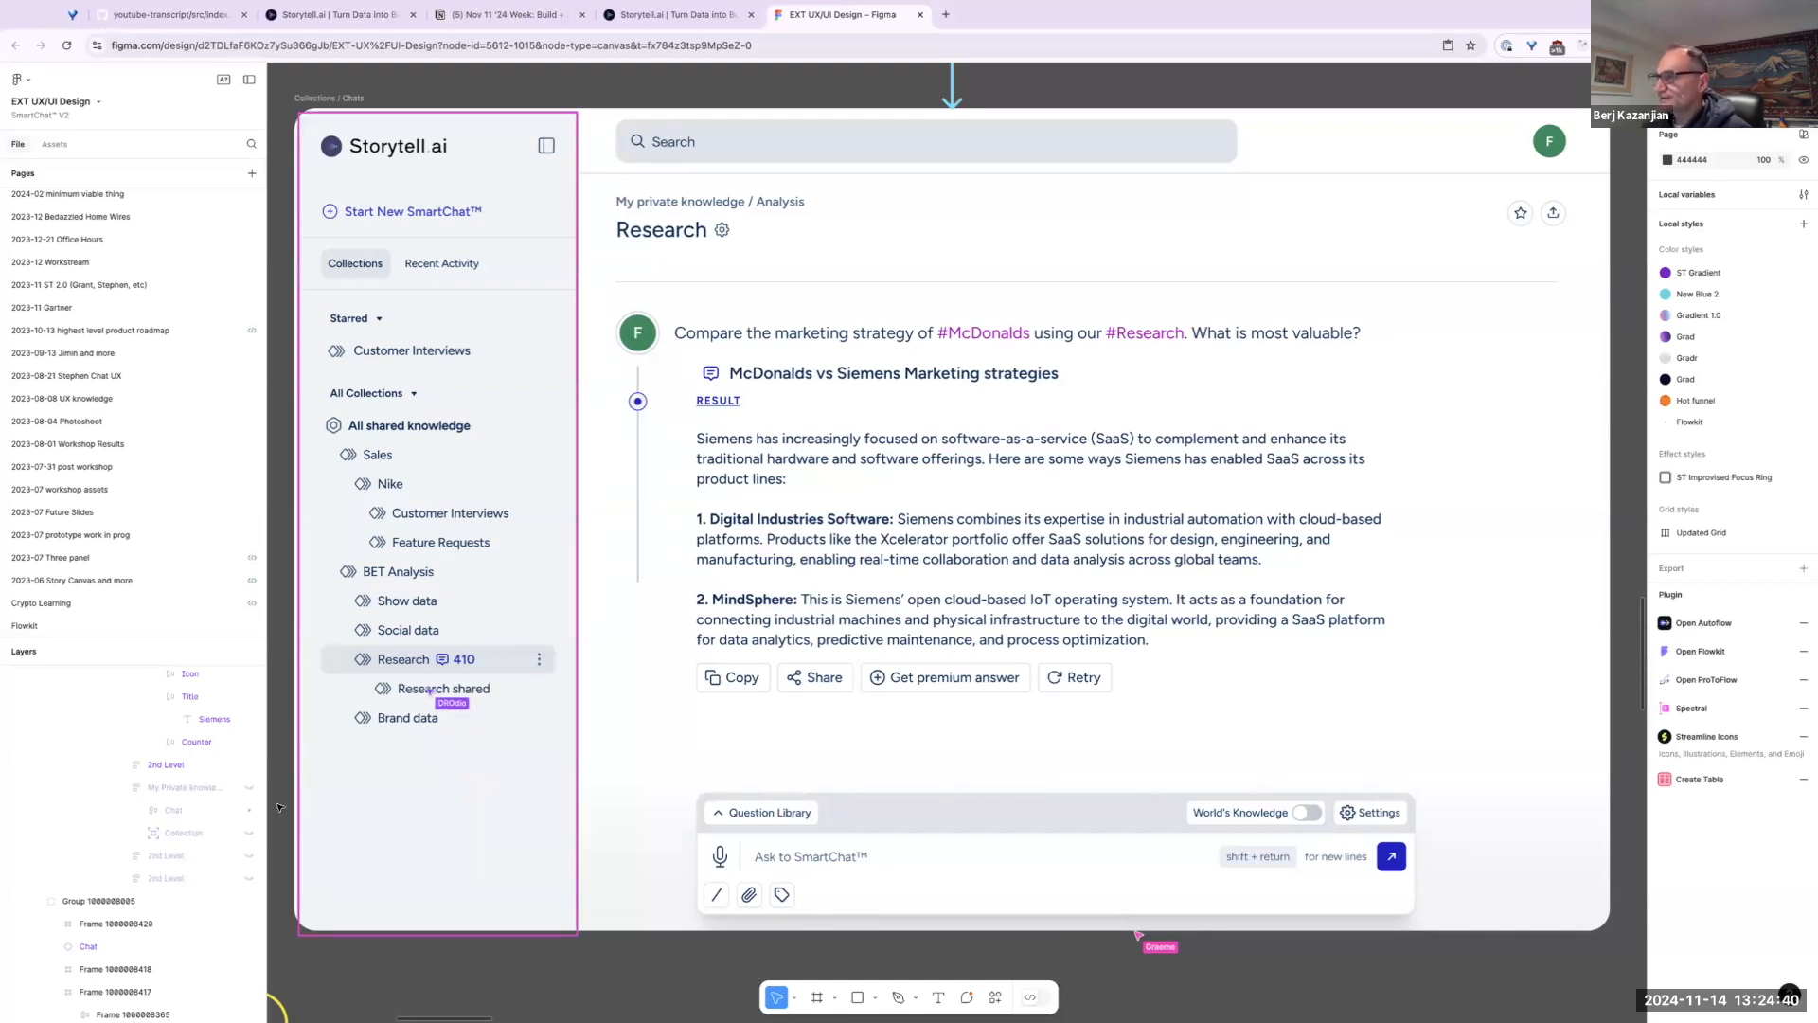
pyautogui.click(328, 809)
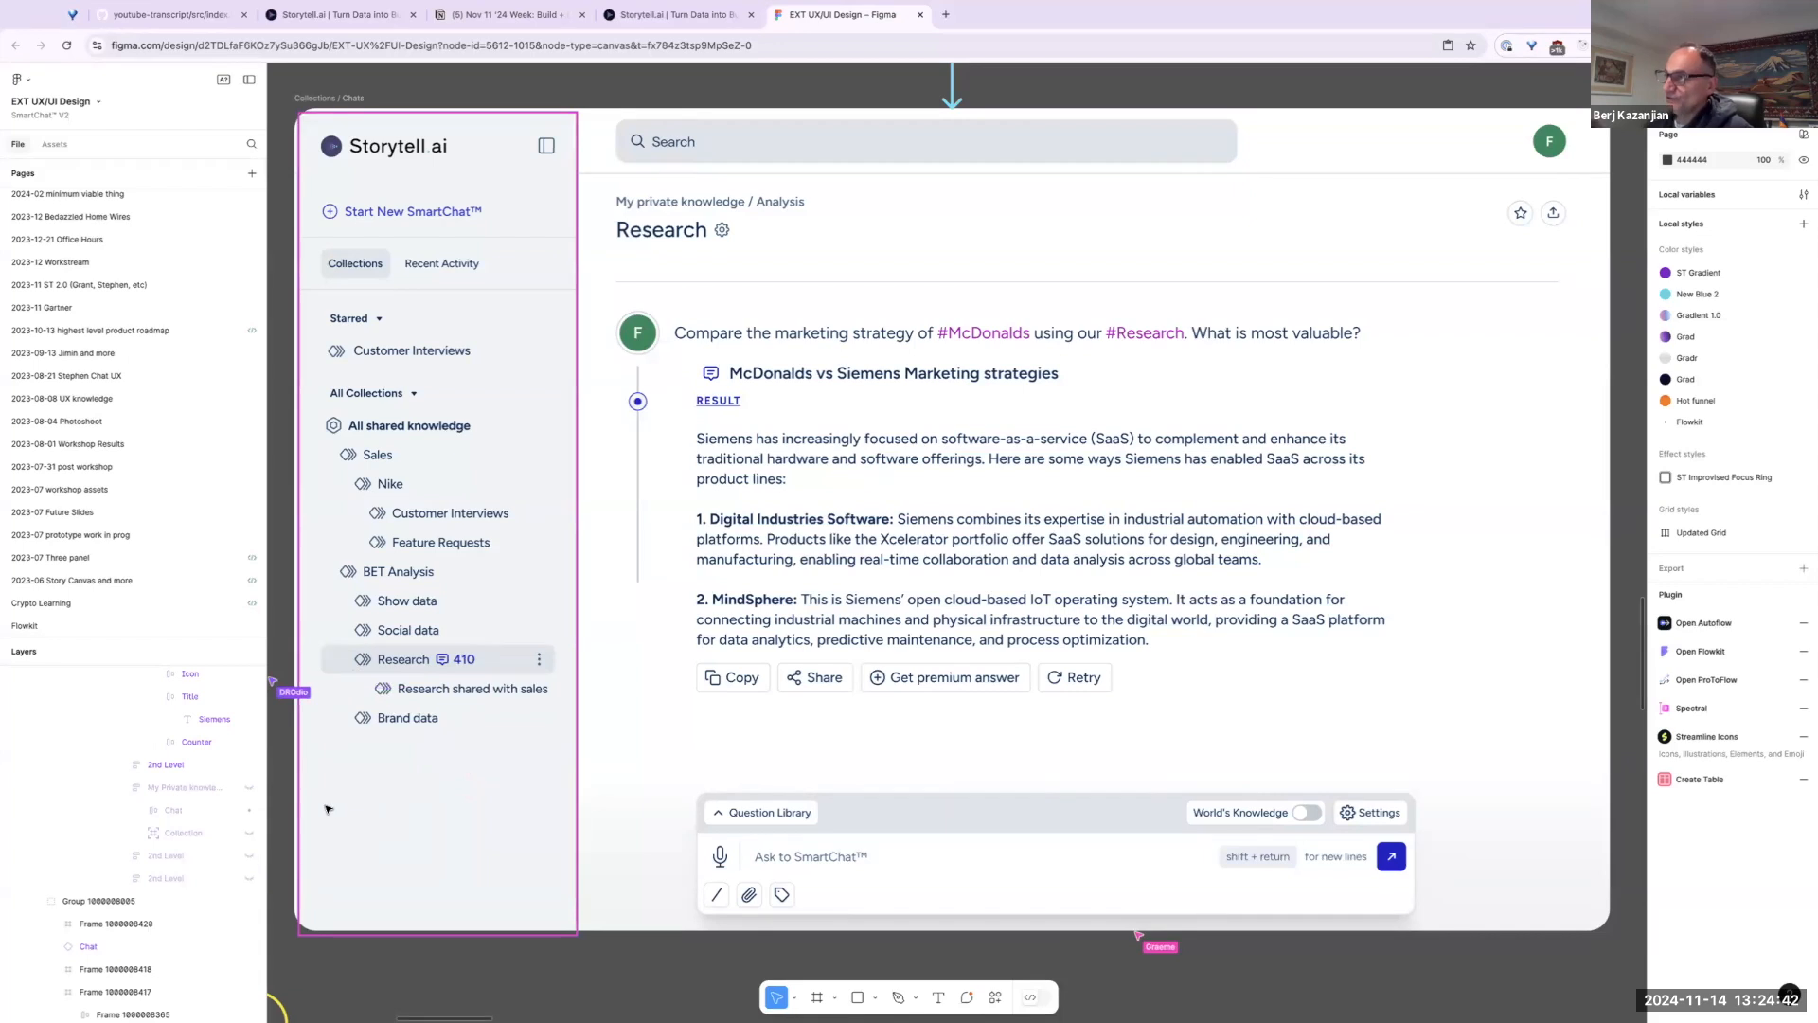
pyautogui.click(554, 954)
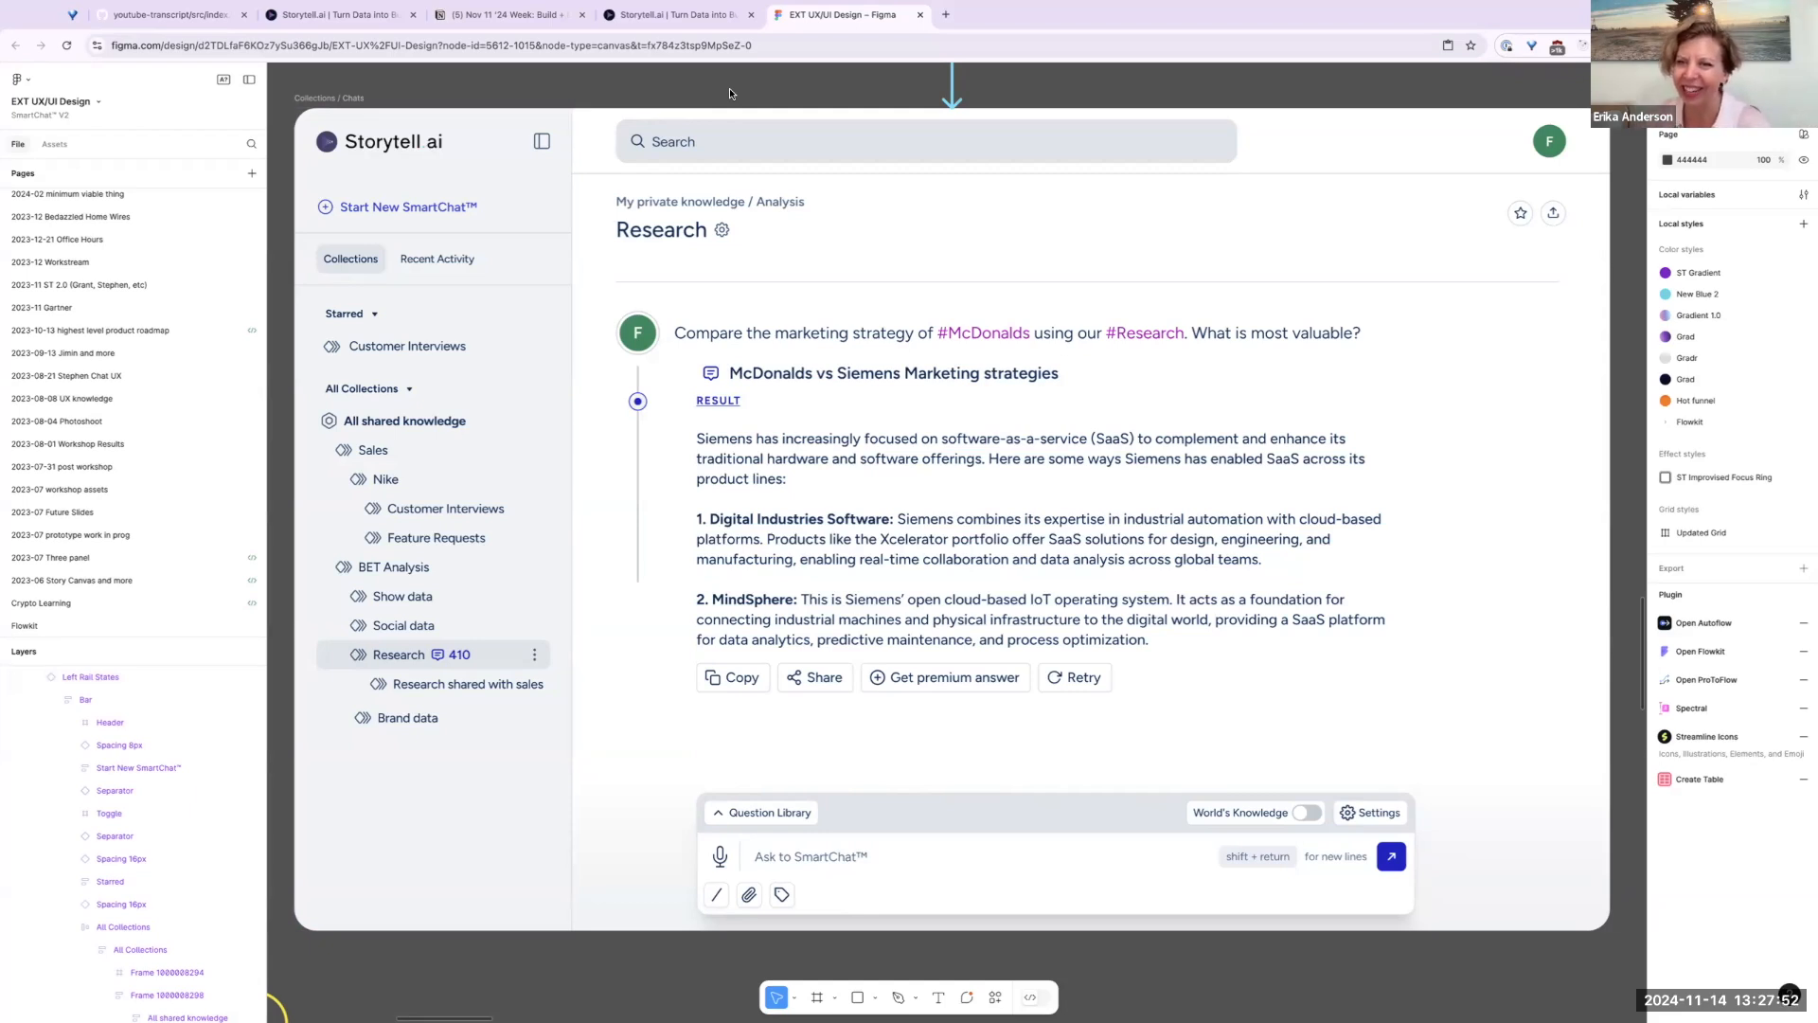
pyautogui.scroll(-5, 881, 422)
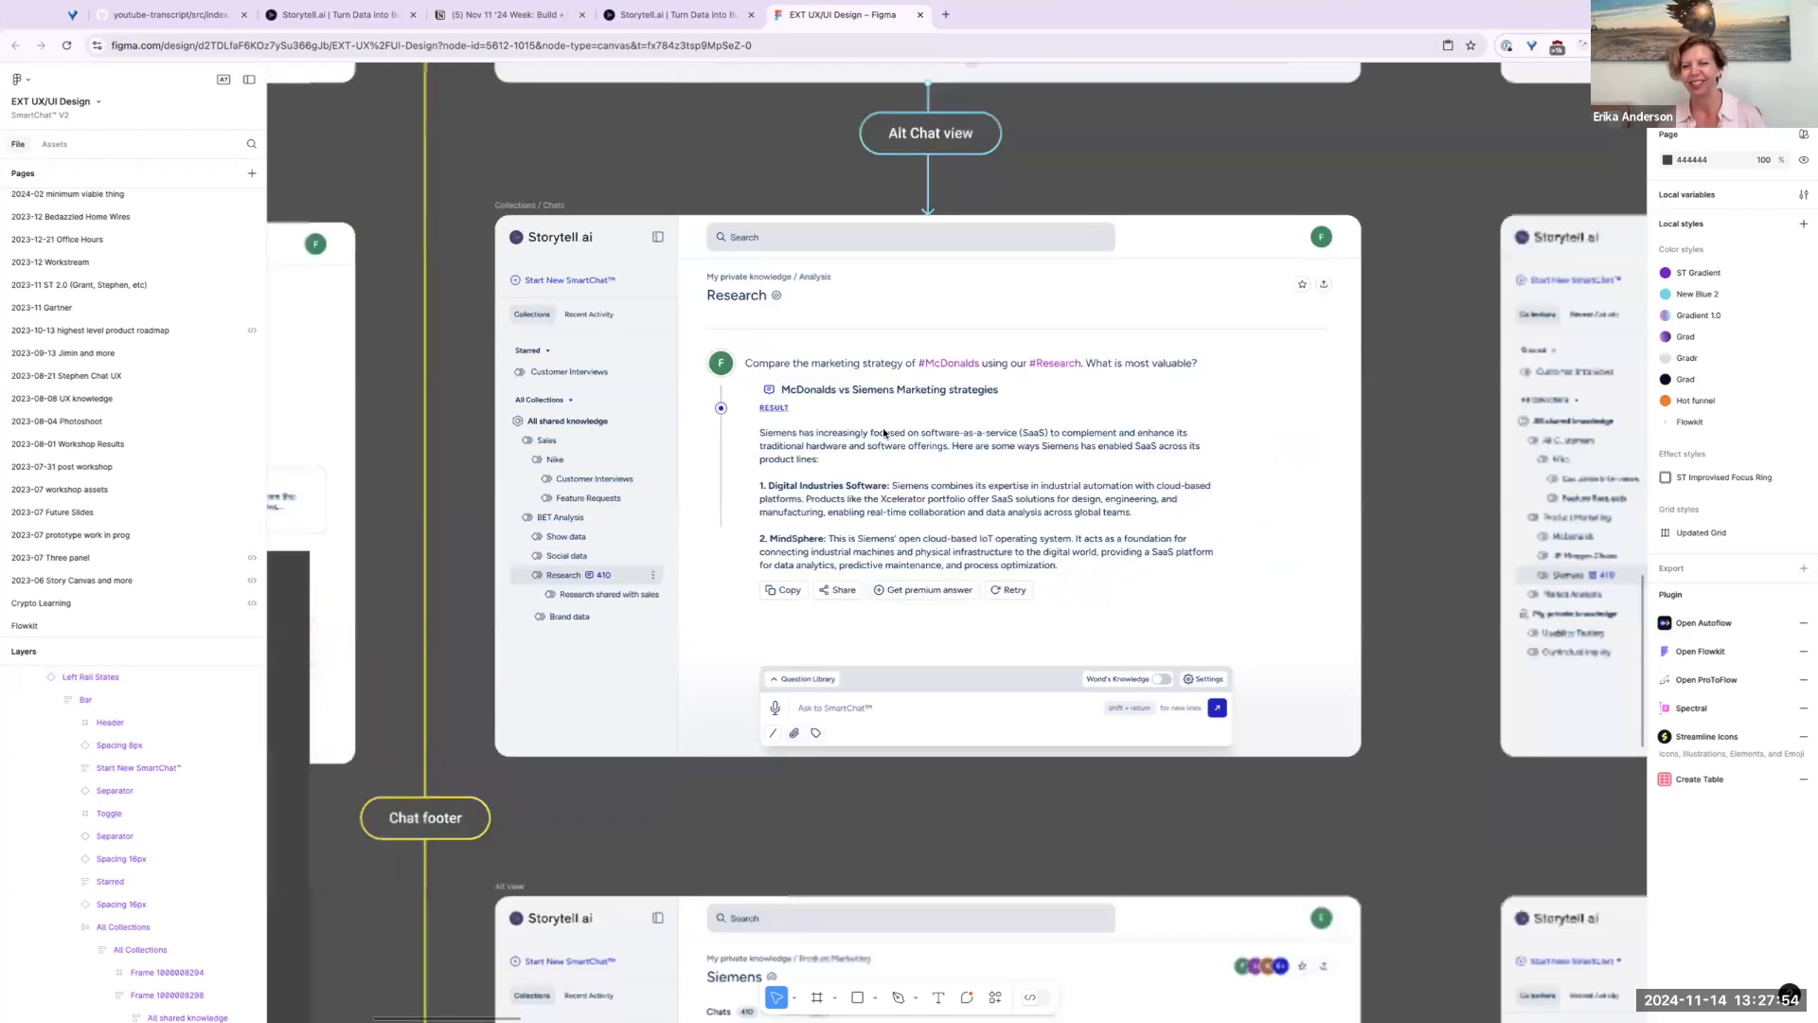
pyautogui.scroll(5, 887, 433)
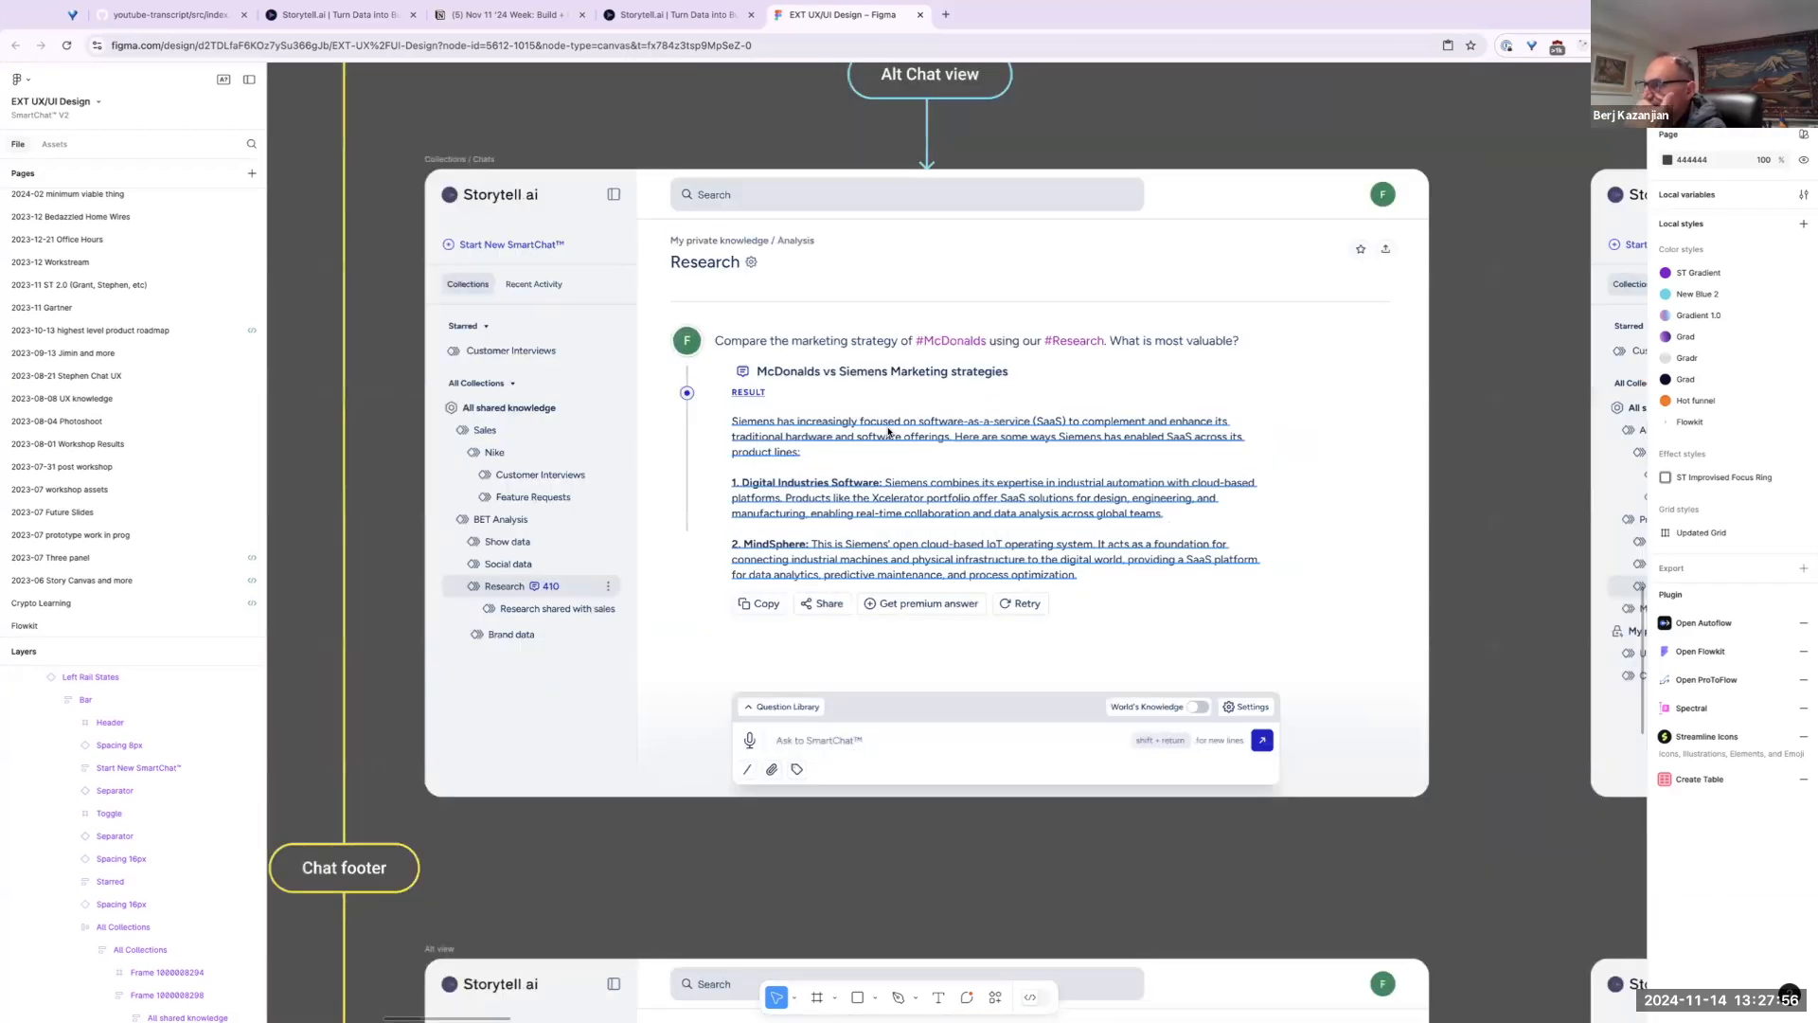
# Replace the #McDonalds tag in the chat question with #Sales.
pyautogui.scroll(3, 889, 432)
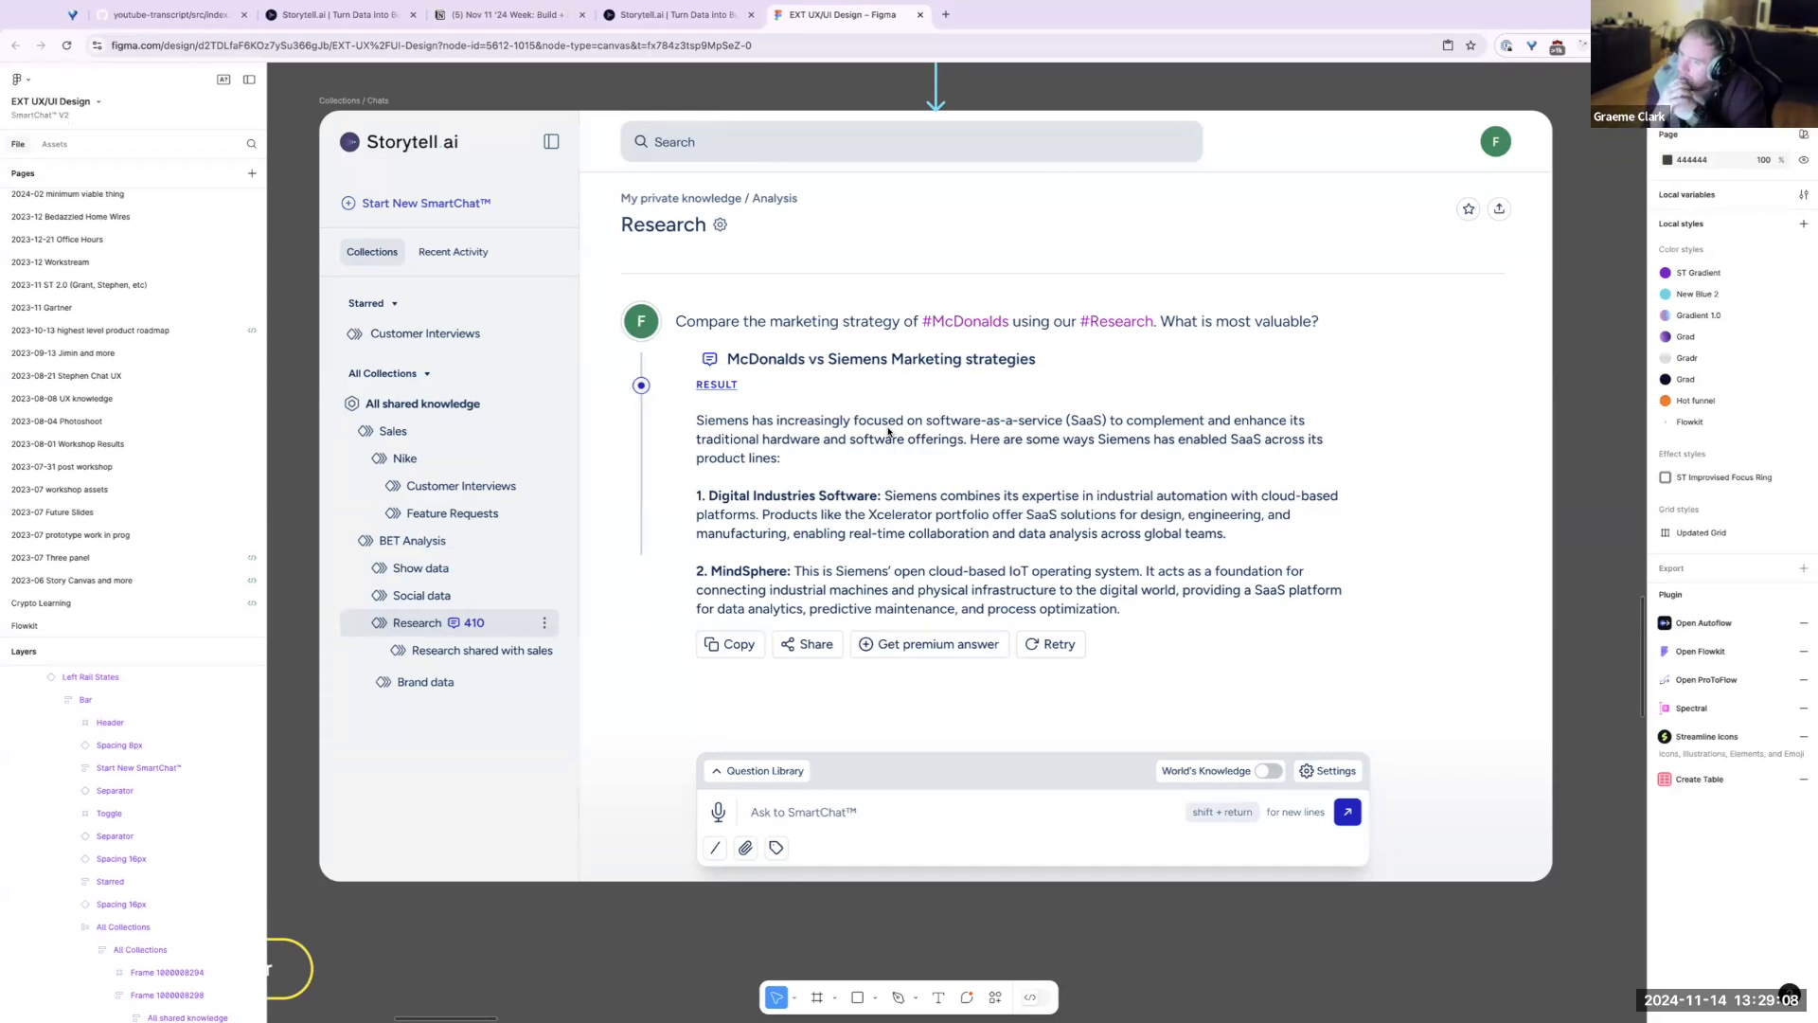
pyautogui.keyDown('super'); pyautogui.click(969, 320); pyautogui.keyUp('super')
pyautogui.doubleClick(969, 320)
pyautogui.doubleClick(969, 320)
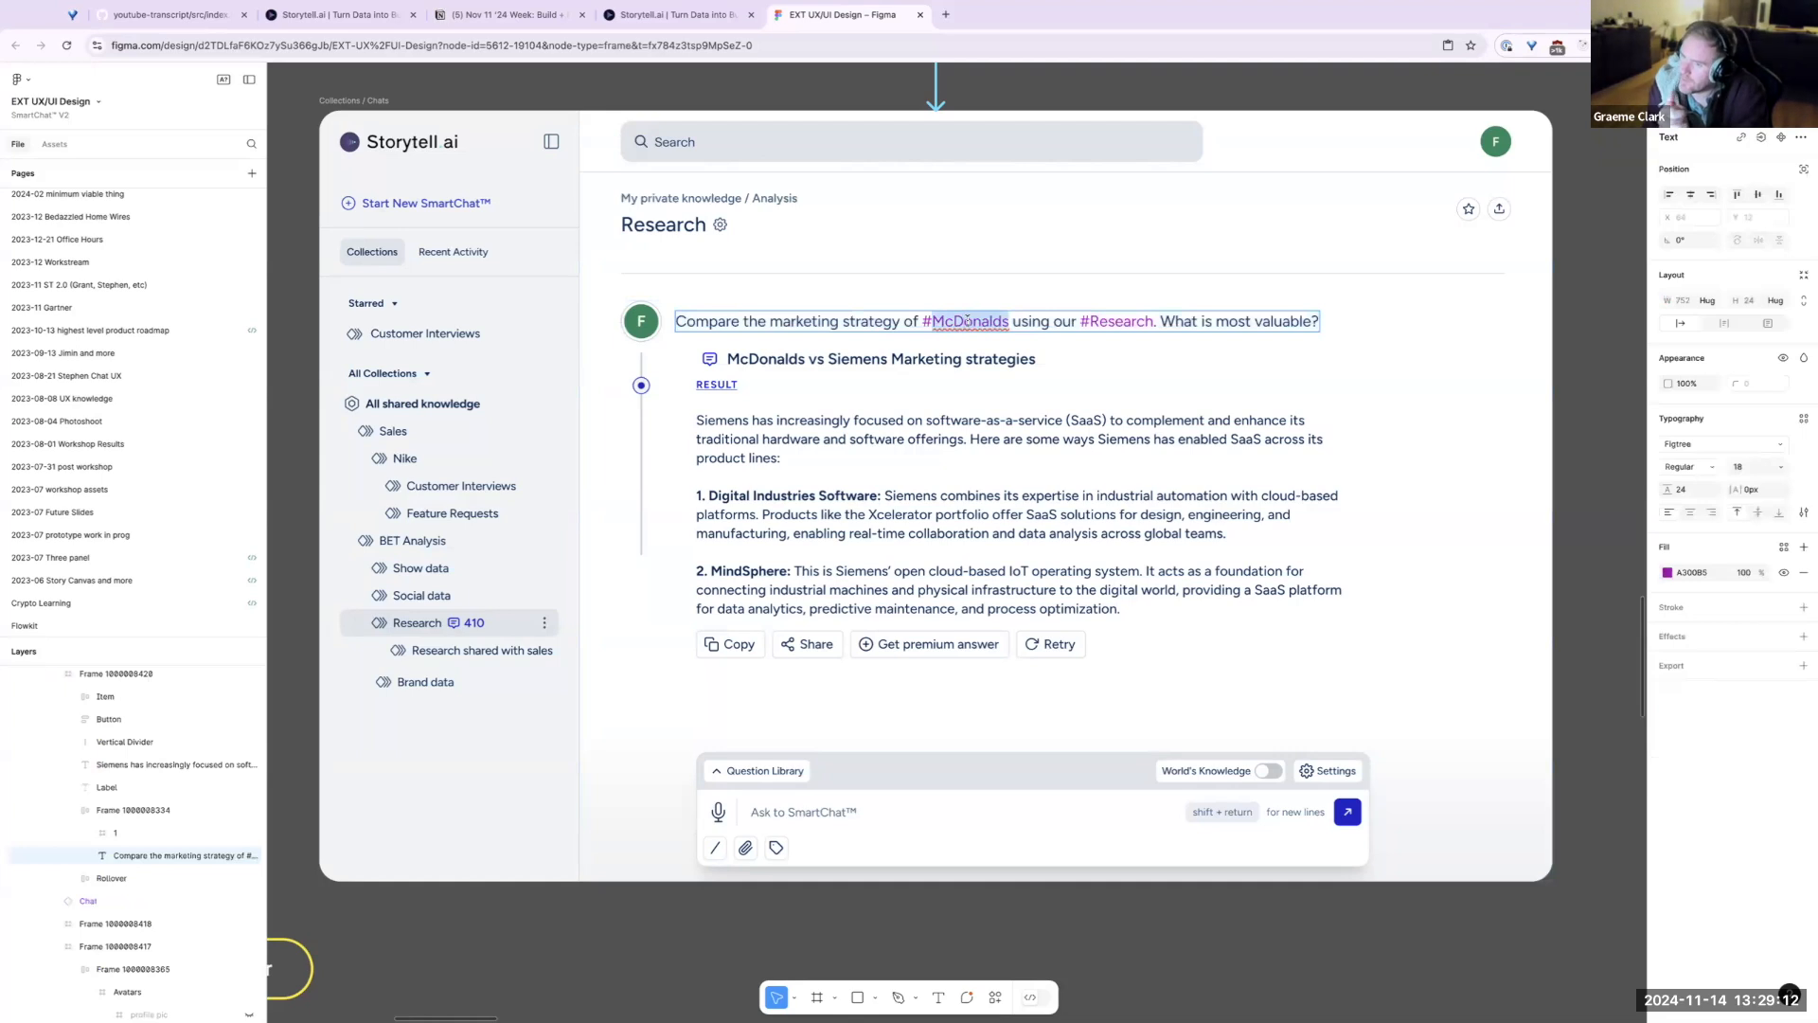
pyautogui.write('Seles')
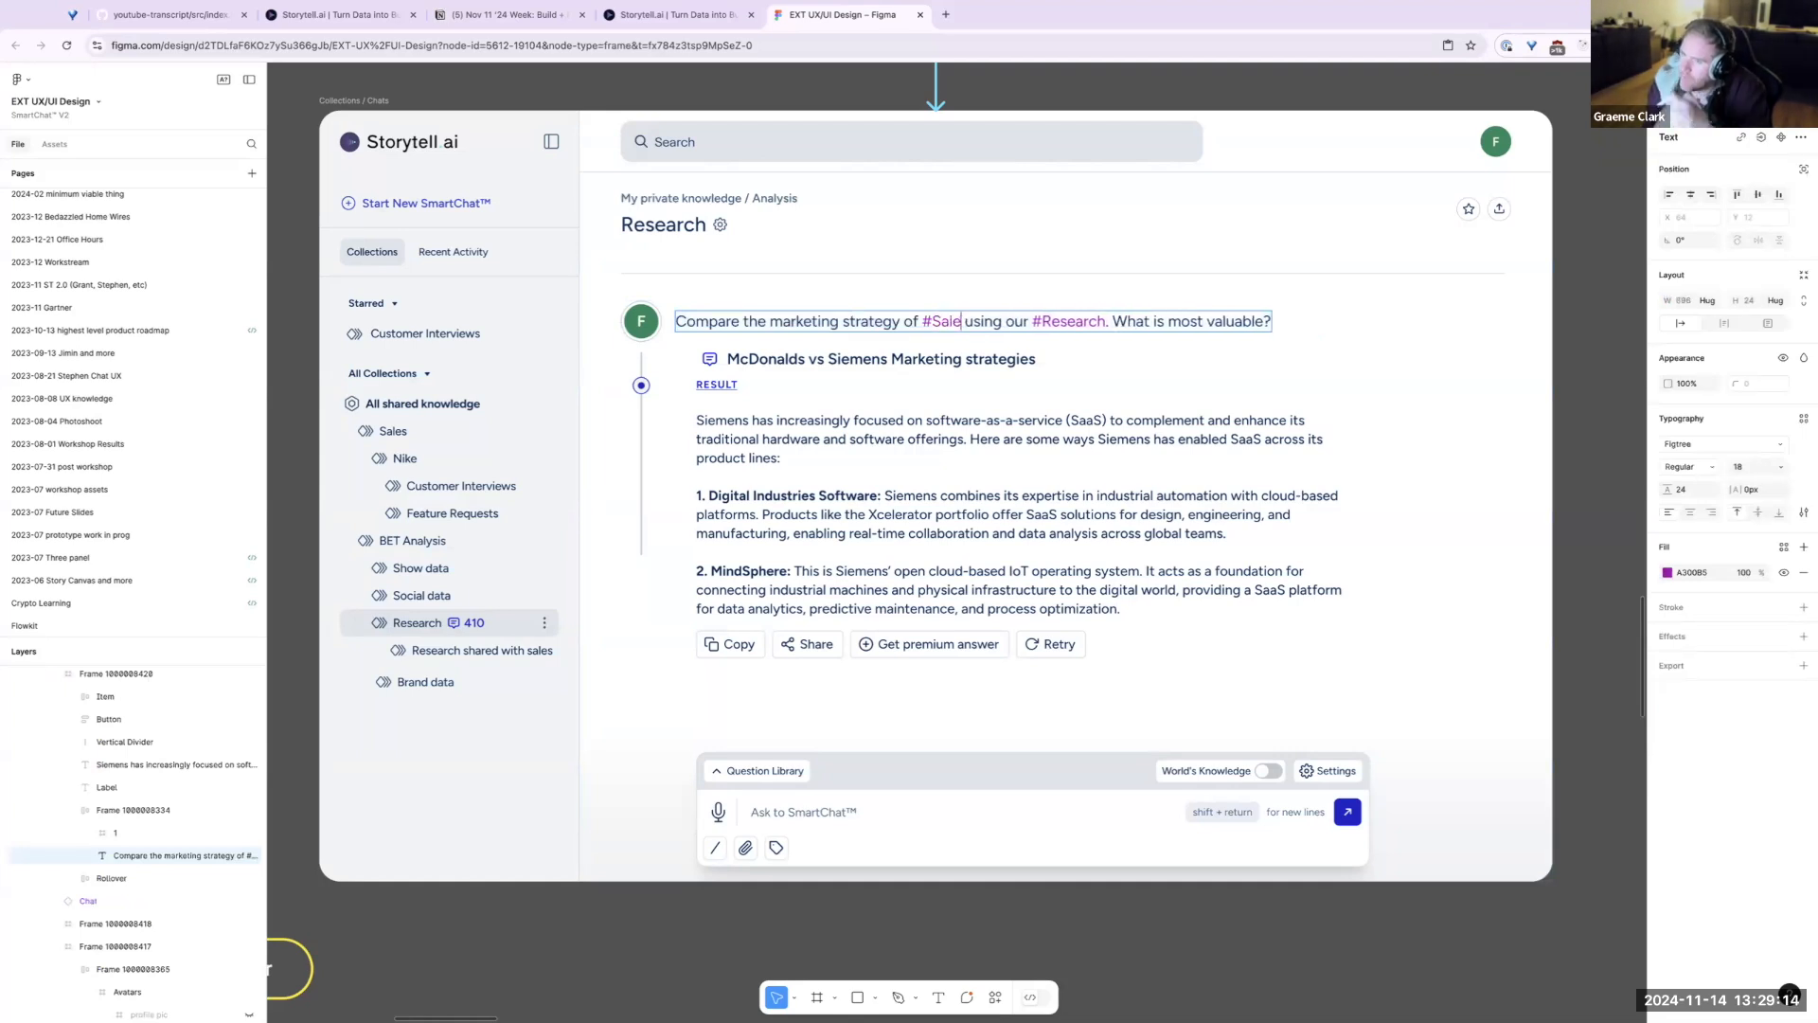
# Replace the #Research tag in the chat question with #BET Analysis.
pyautogui.doubleClick(1087, 322)
pyautogui.write('Analy')
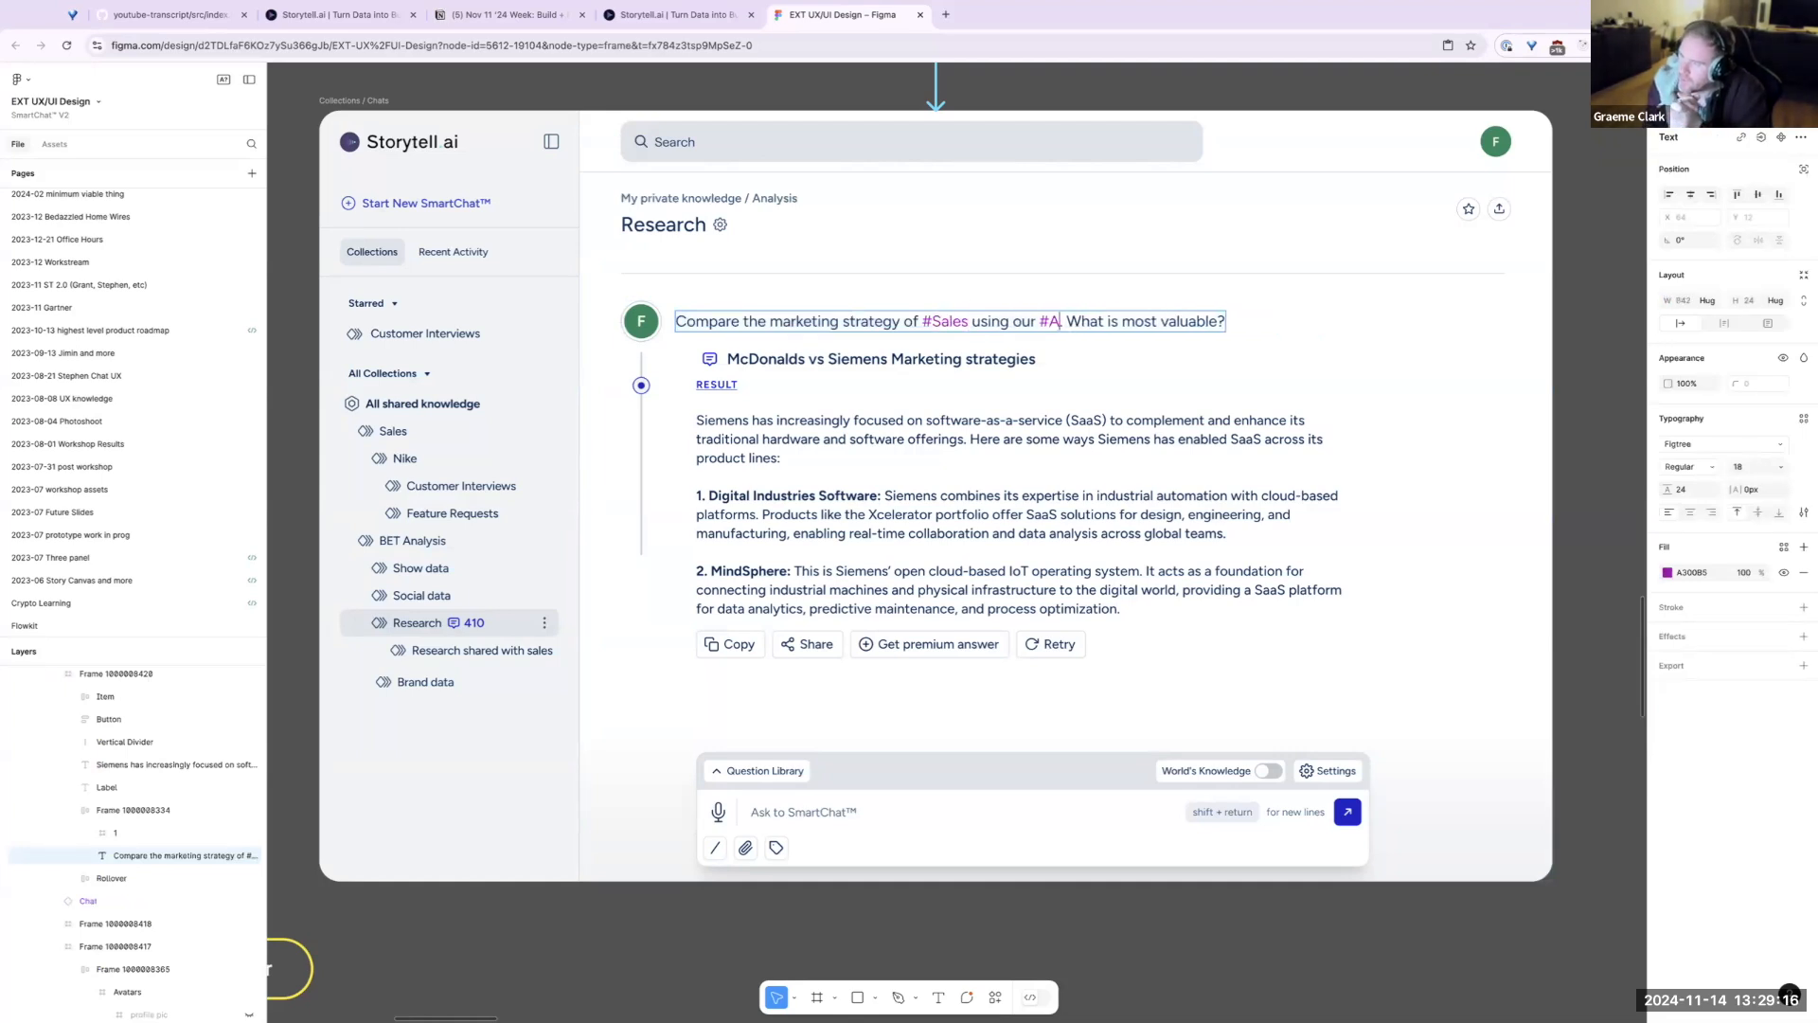
pyautogui.write('sks')
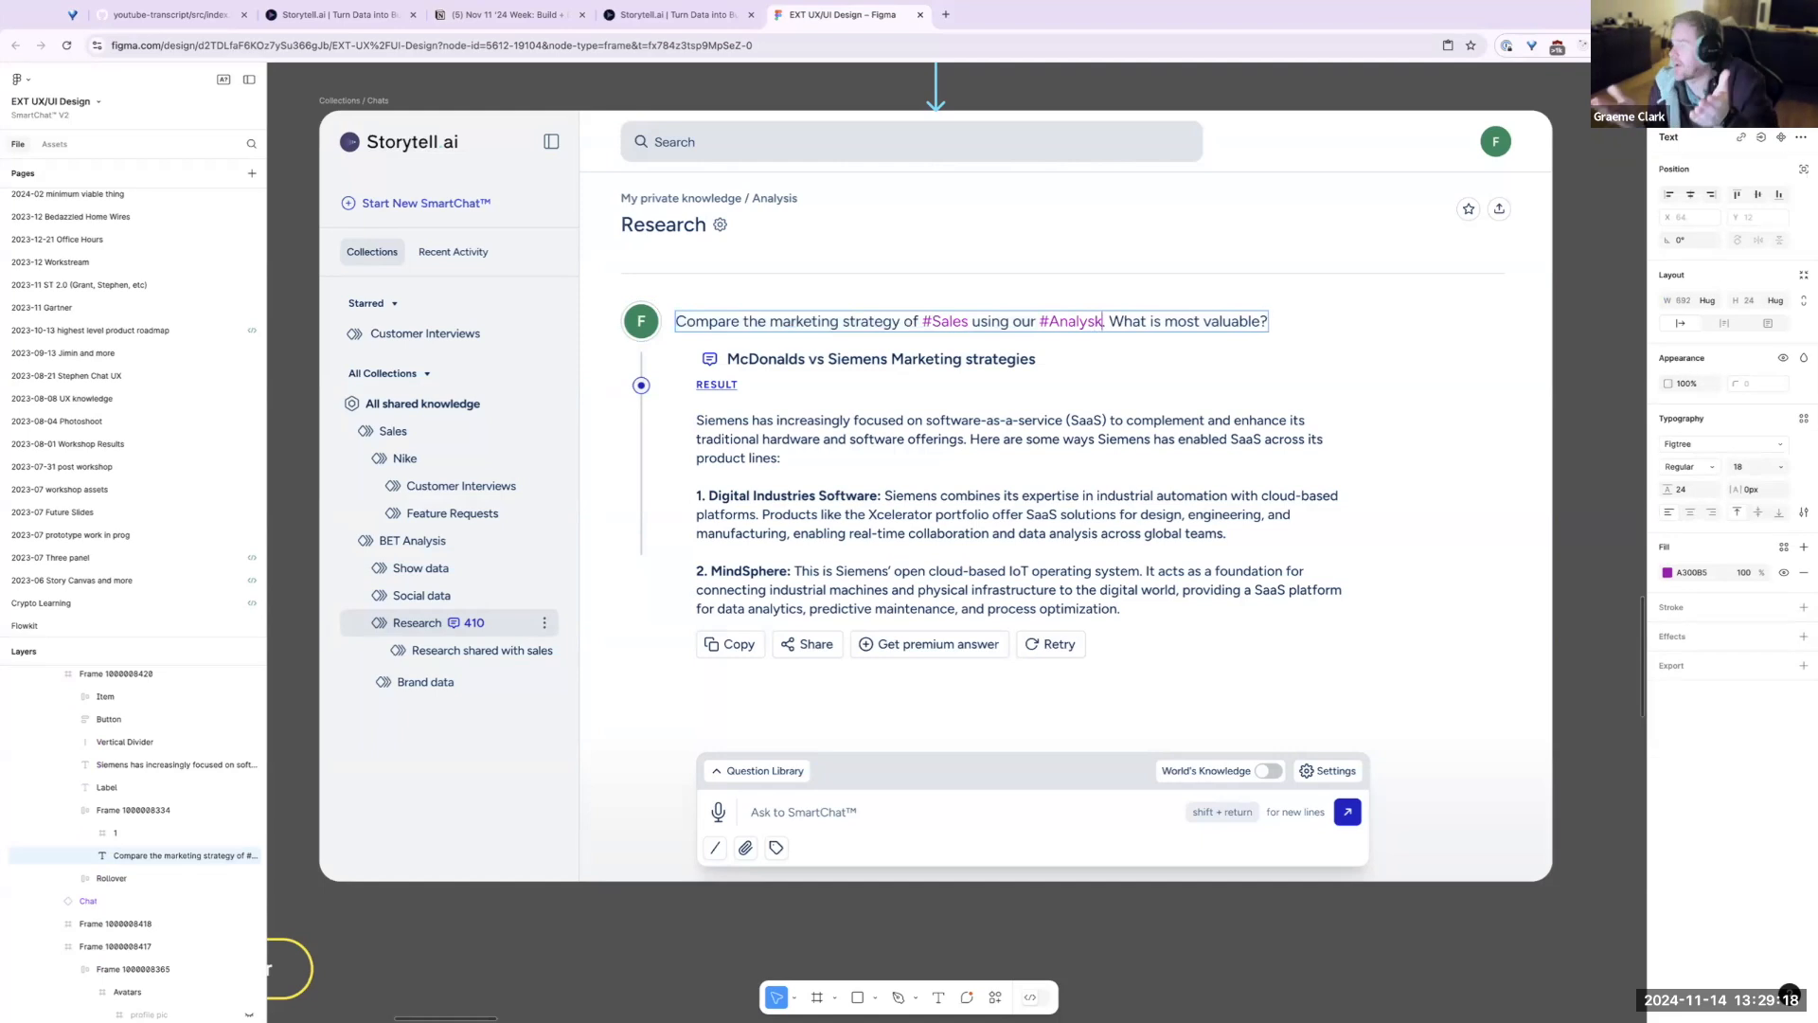
pyautogui.press('BackSpace')
pyautogui.press('BackSpace')
pyautogui.write('is')
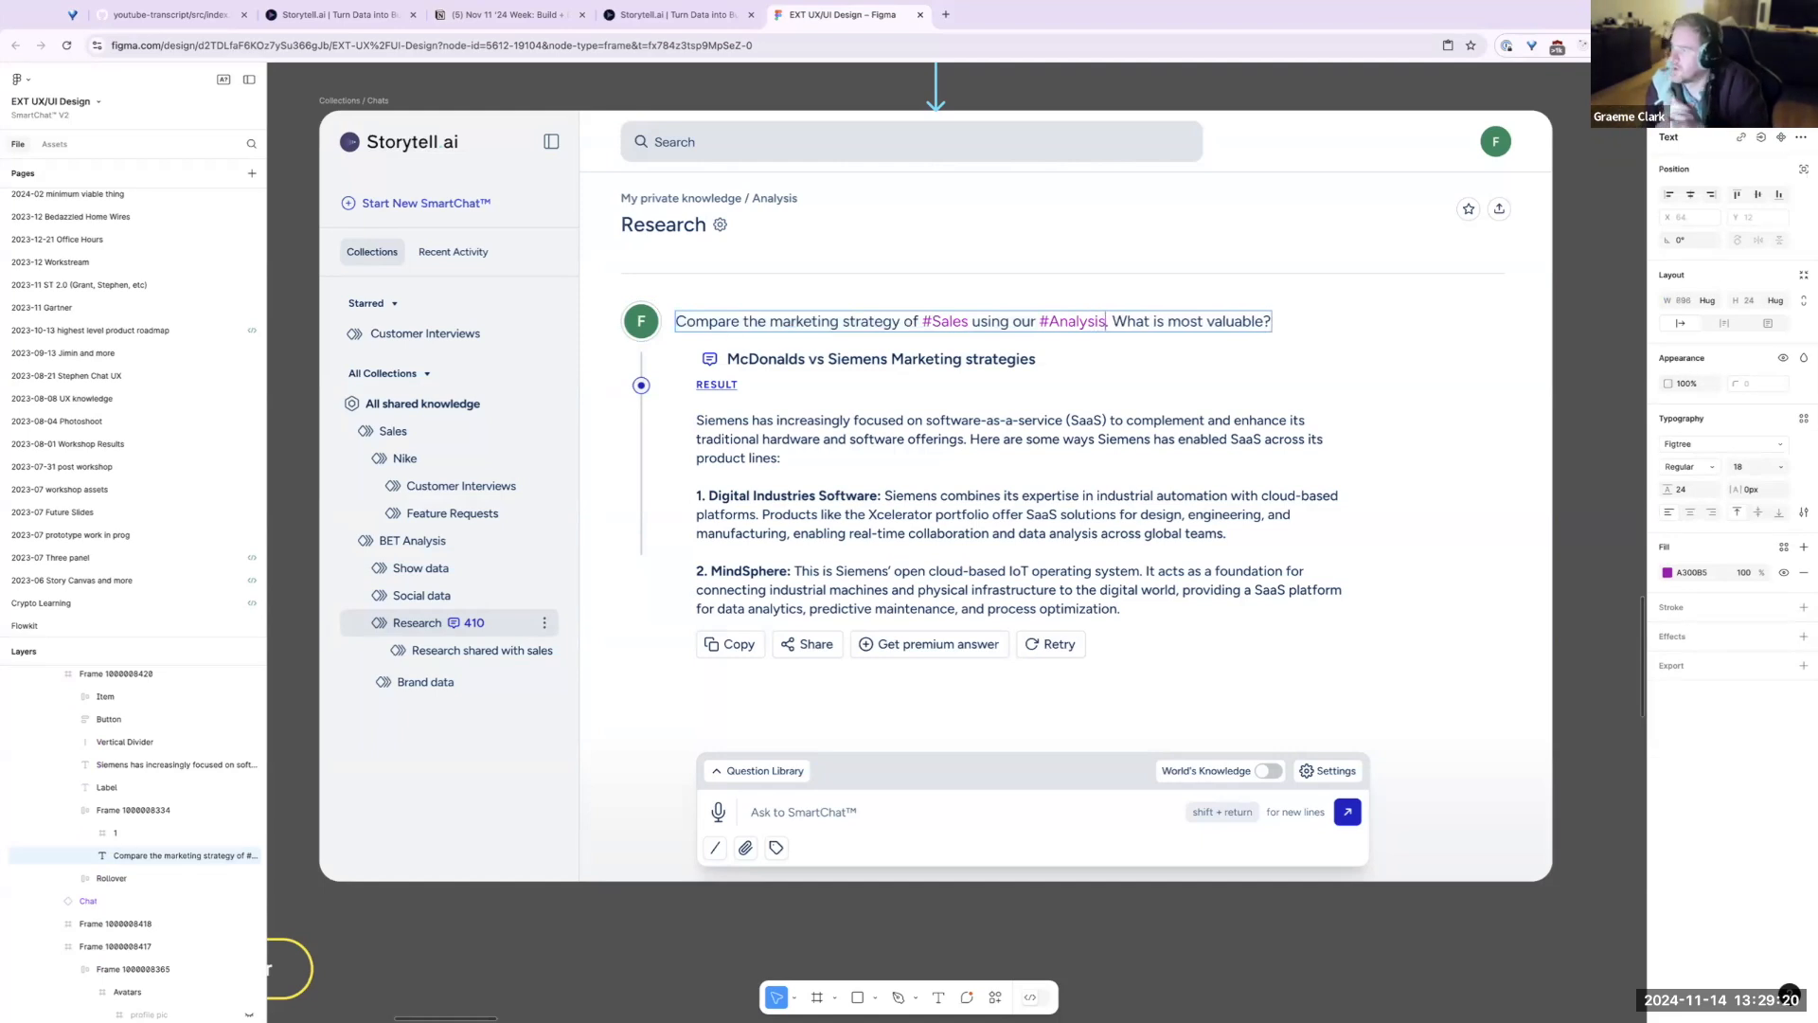
pyautogui.click(1049, 322)
pyautogui.write('BET')
pyautogui.press('Escape')
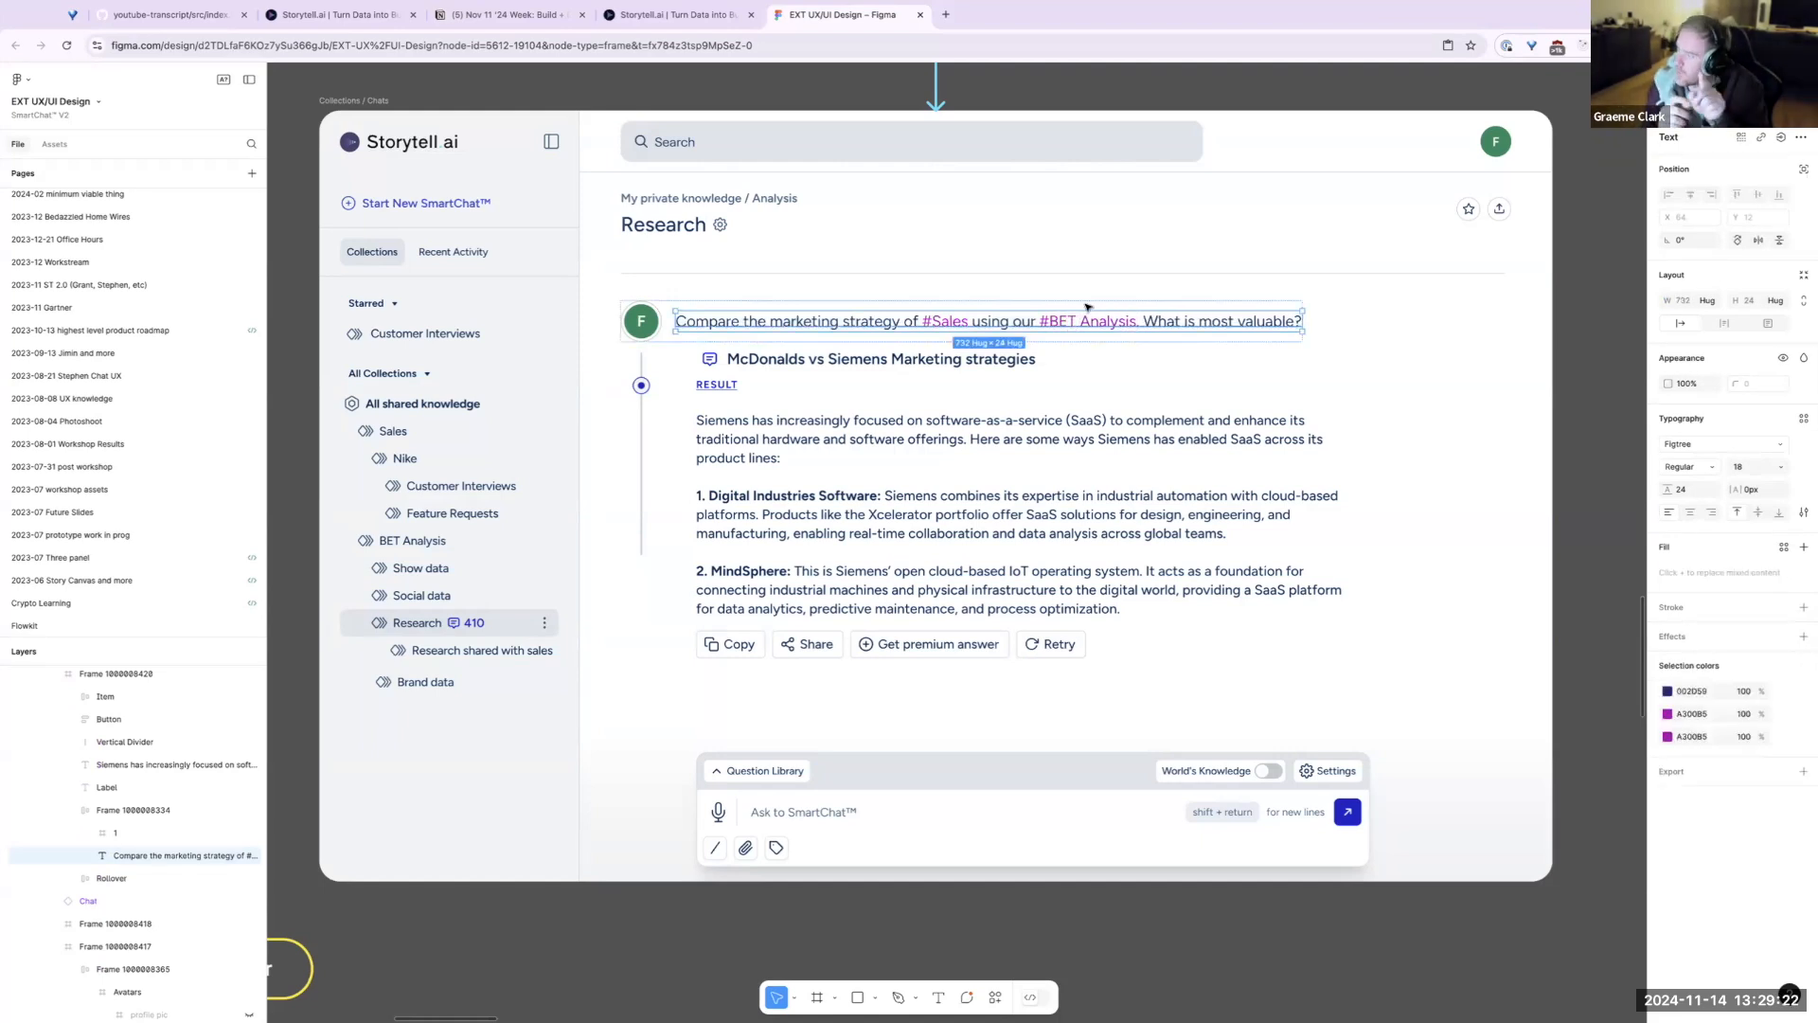
pyautogui.click(1117, 244)
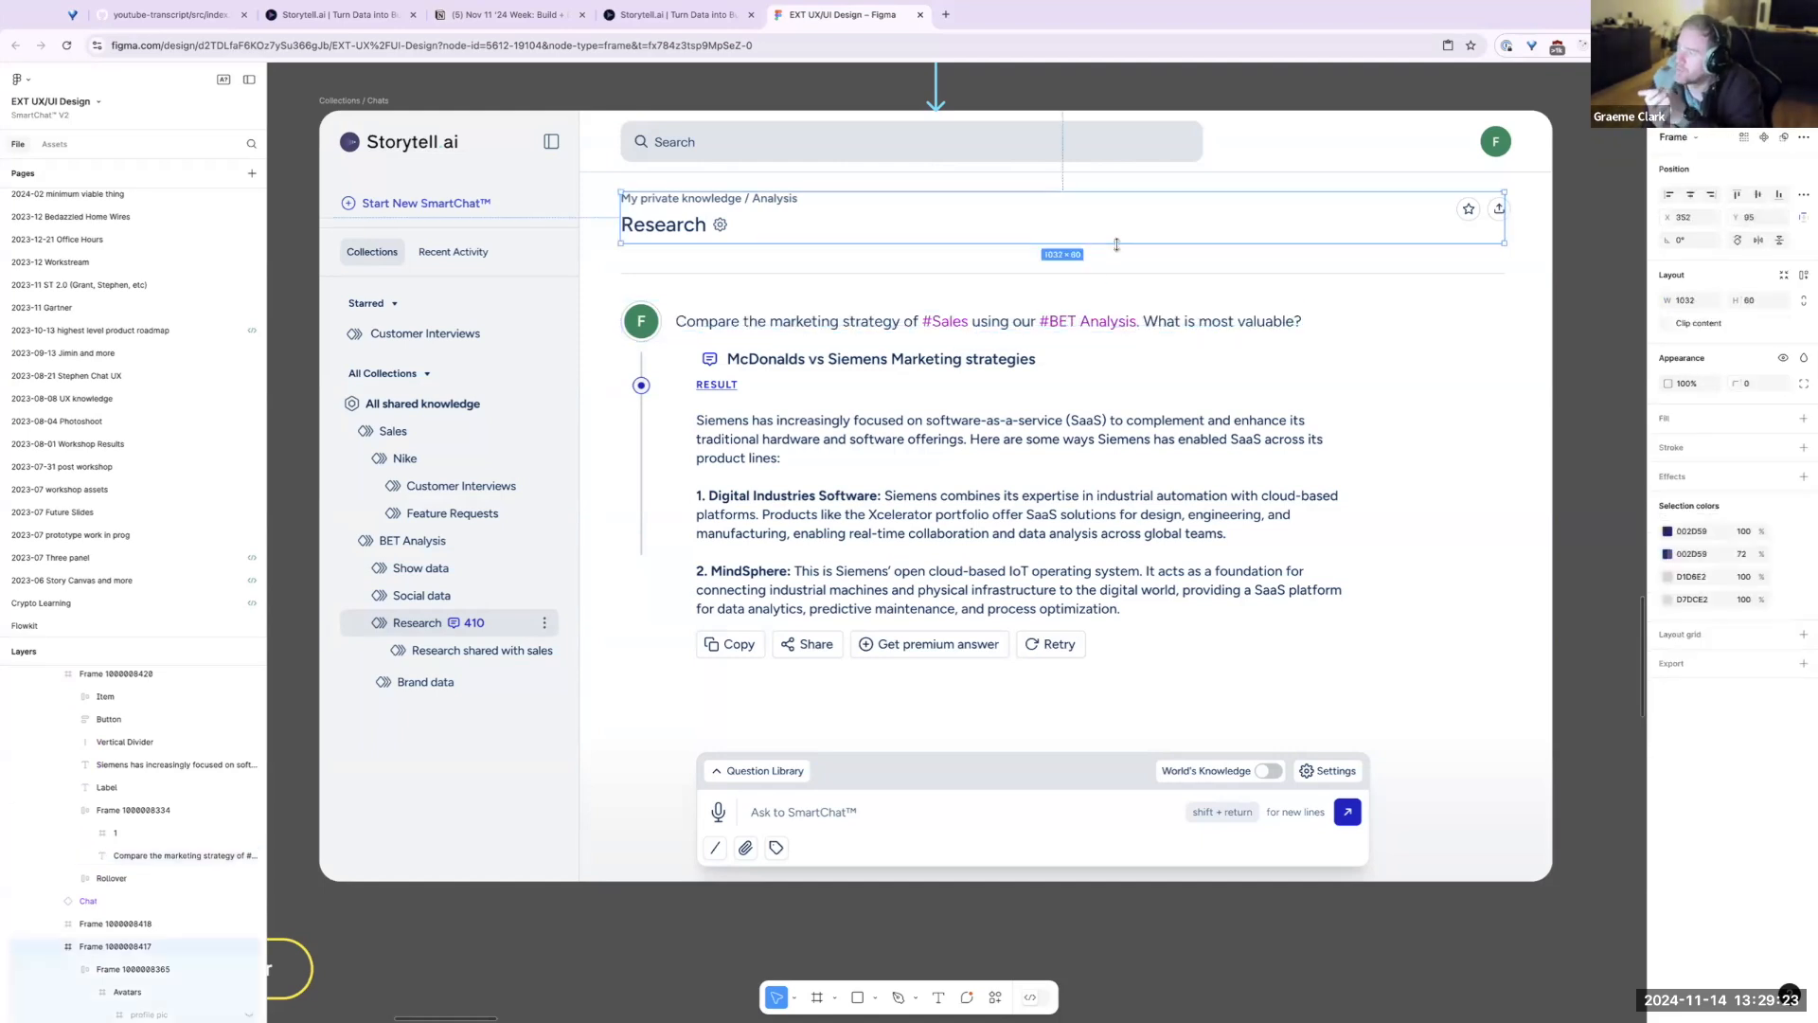
pyautogui.click(1191, 90)
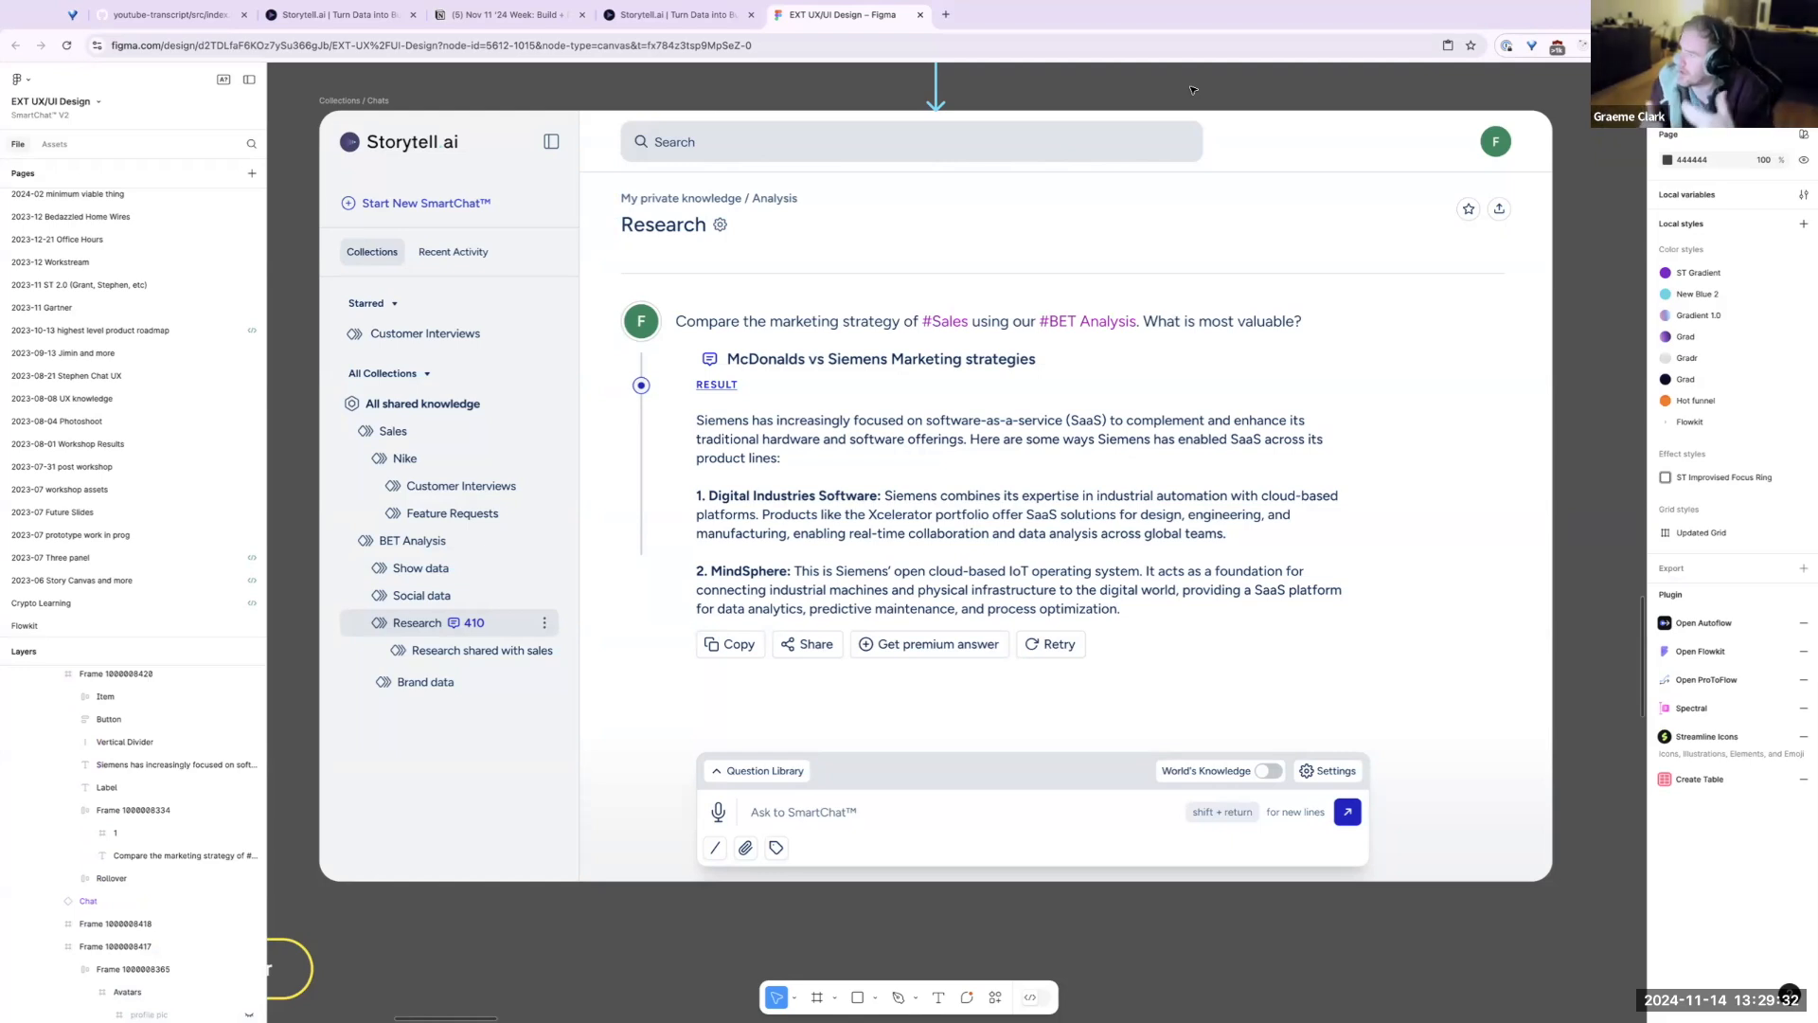
pyautogui.moveTo(294, 423); pyautogui.dragTo(521, 530)
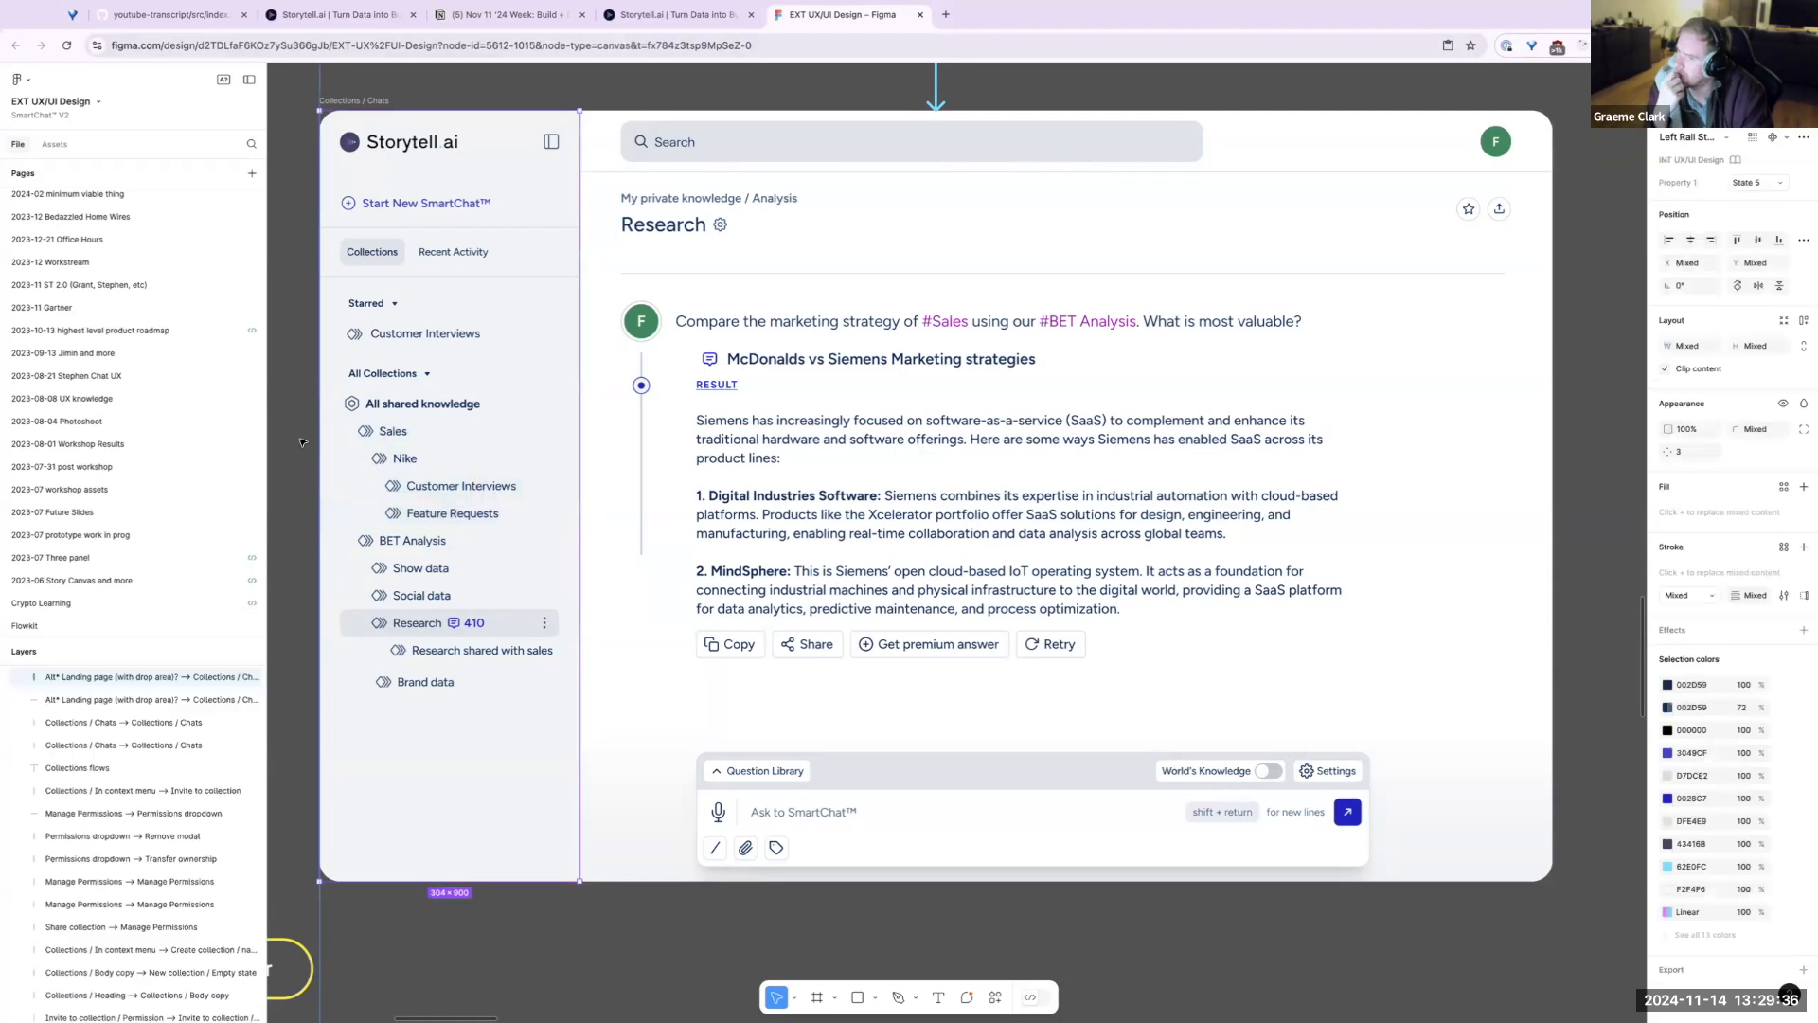
pyautogui.click(301, 443)
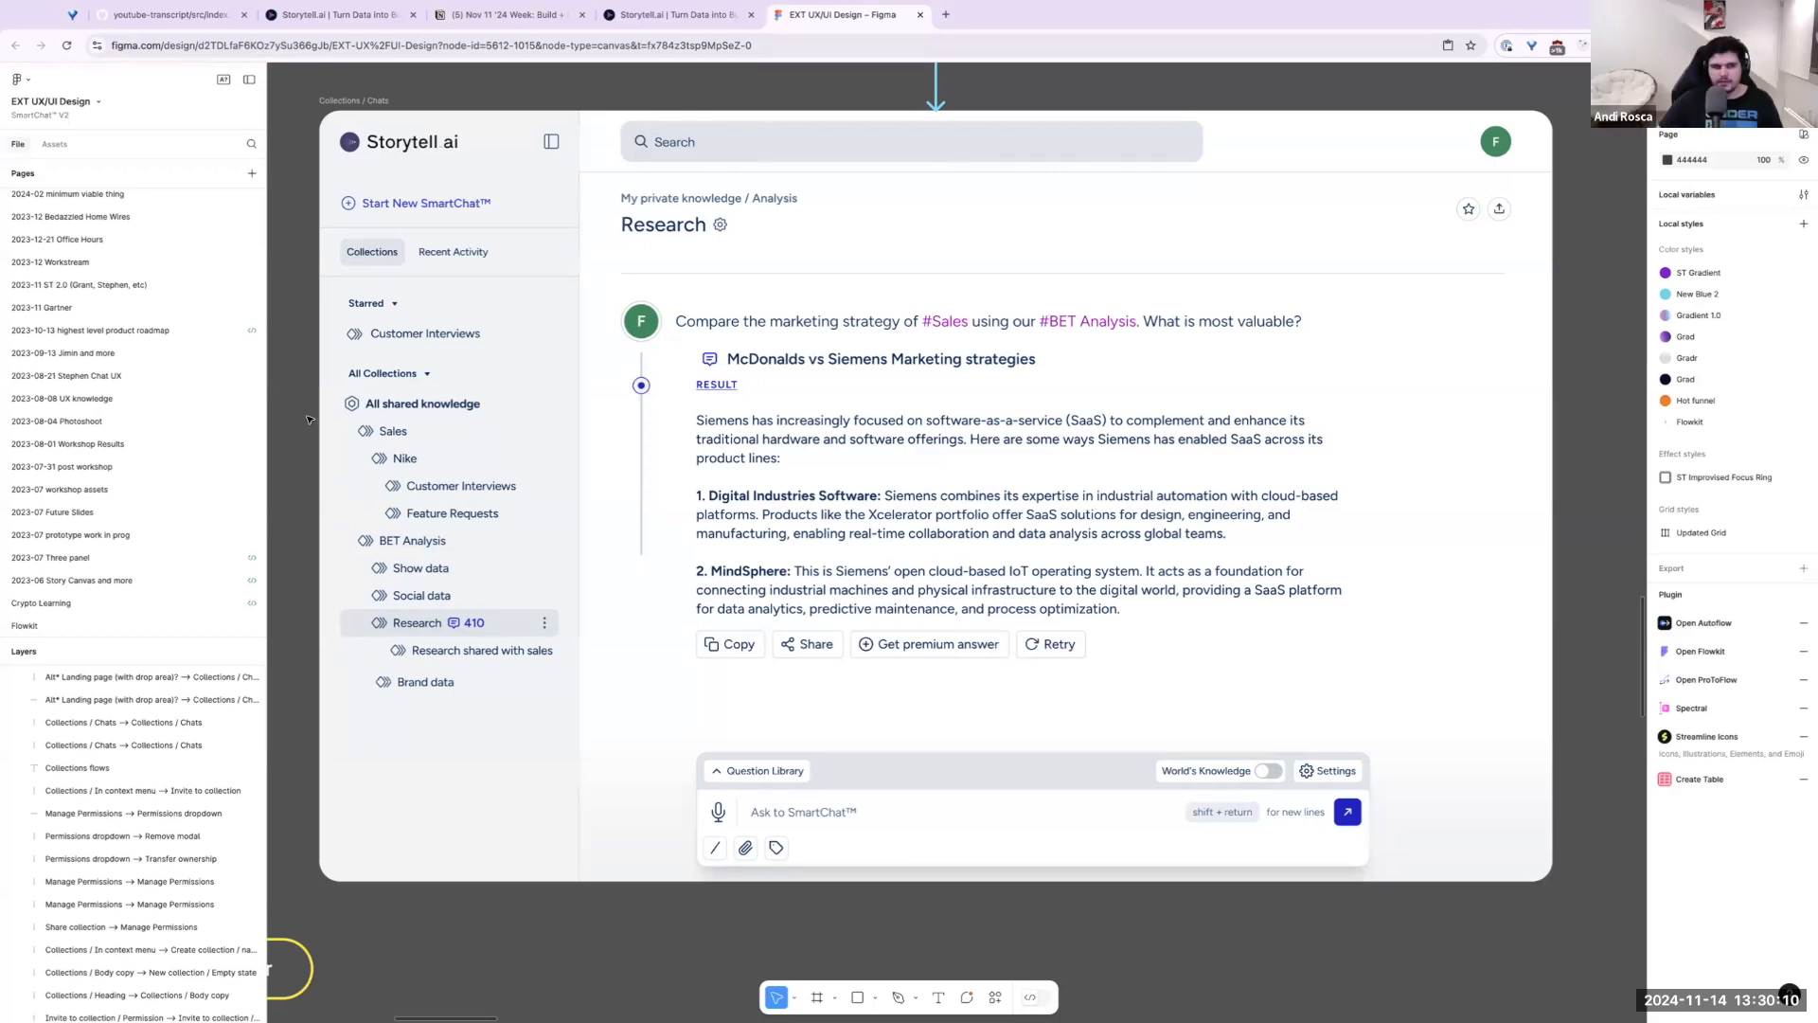
pyautogui.moveTo(295, 428); pyautogui.dragTo(564, 526)
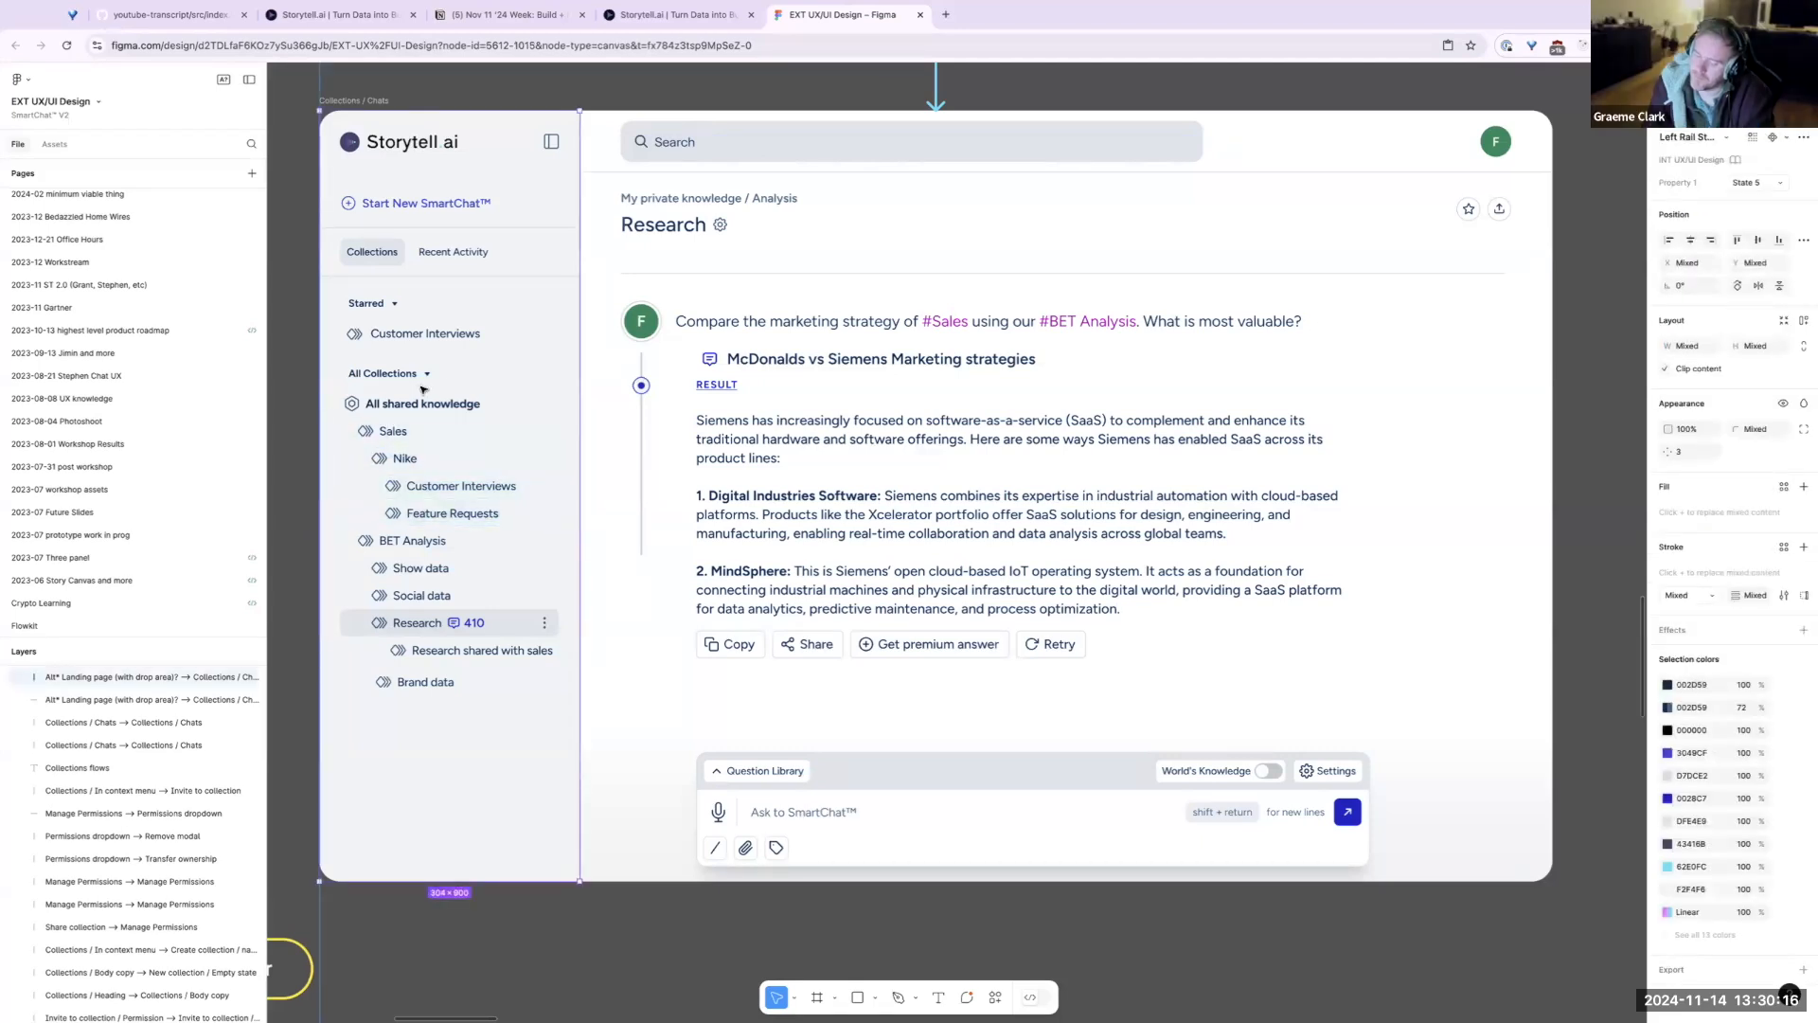
pyautogui.click(611, 548)
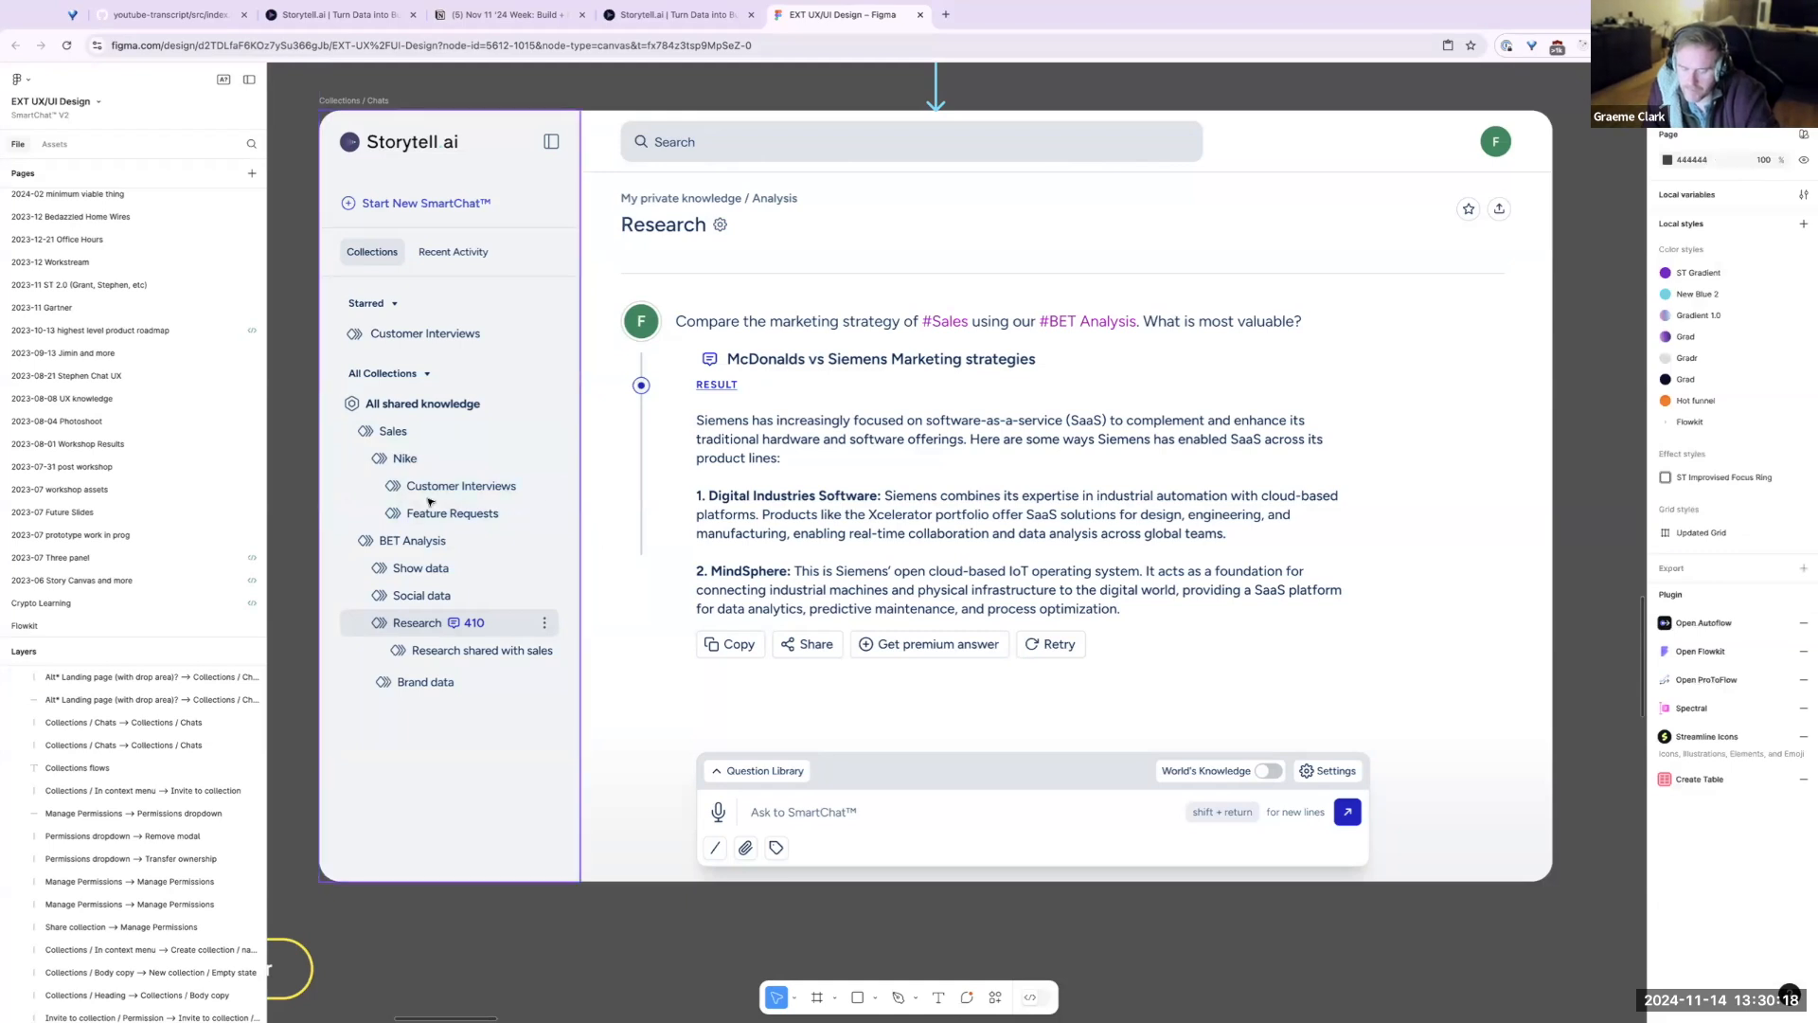